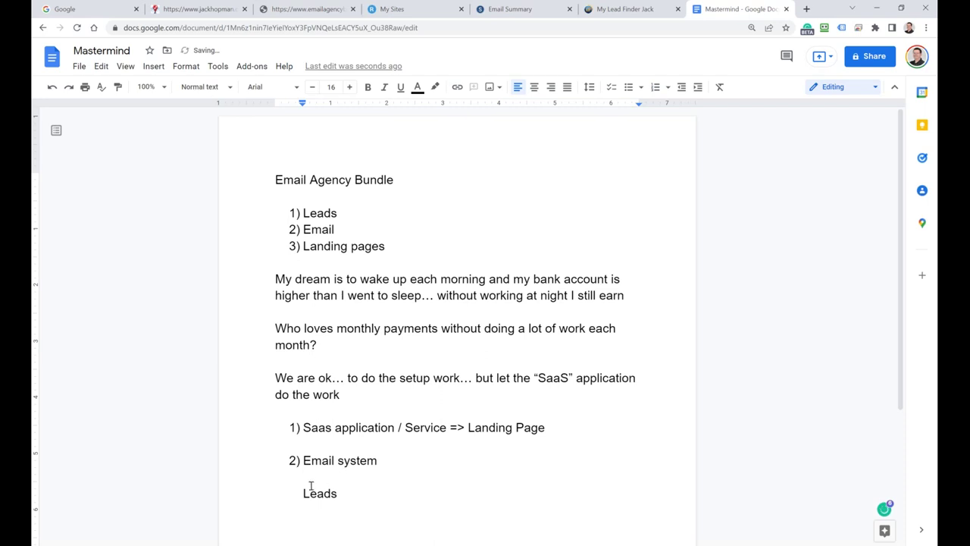
Step: Renumber the Leads line as '3) Leads' and add a blank line after Email system
{"action": "left_click", "coordinate": [300, 493]}
{"action": "key", "text": "BackSpace"}
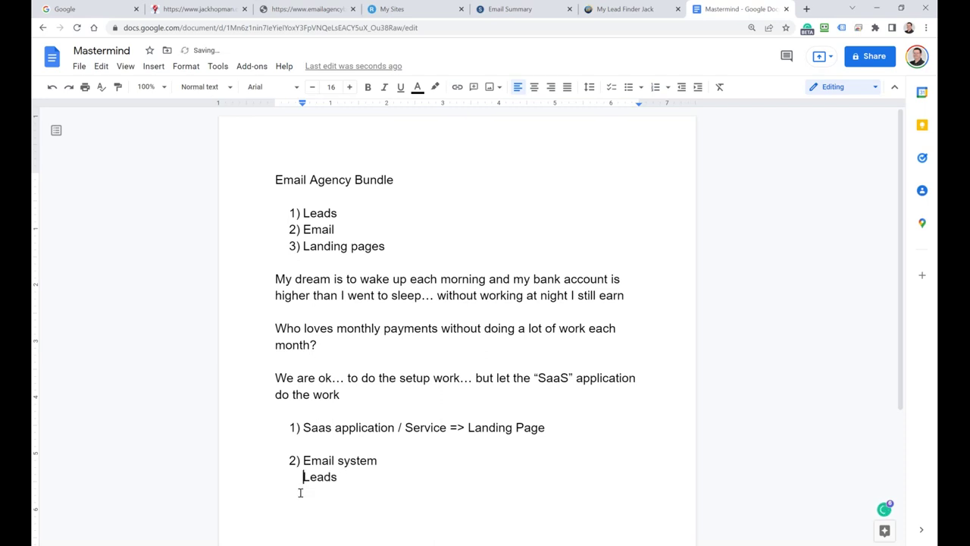
{"action": "key", "text": "Return"}
{"action": "key", "text": "Return"}
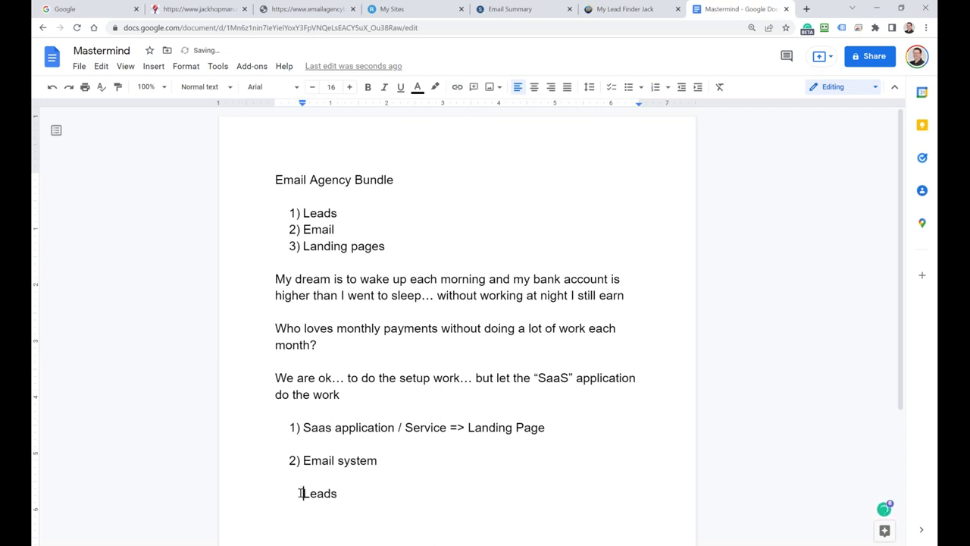
{"action": "key", "text": "BackSpace"}
{"action": "type", "text": "\\\\"}
{"action": "key", "text": "BackSpace"}
{"action": "key", "text": "BackSpace"}
{"action": "key", "text": "BackSpace"}
{"action": "key", "text": "BackSpace"}
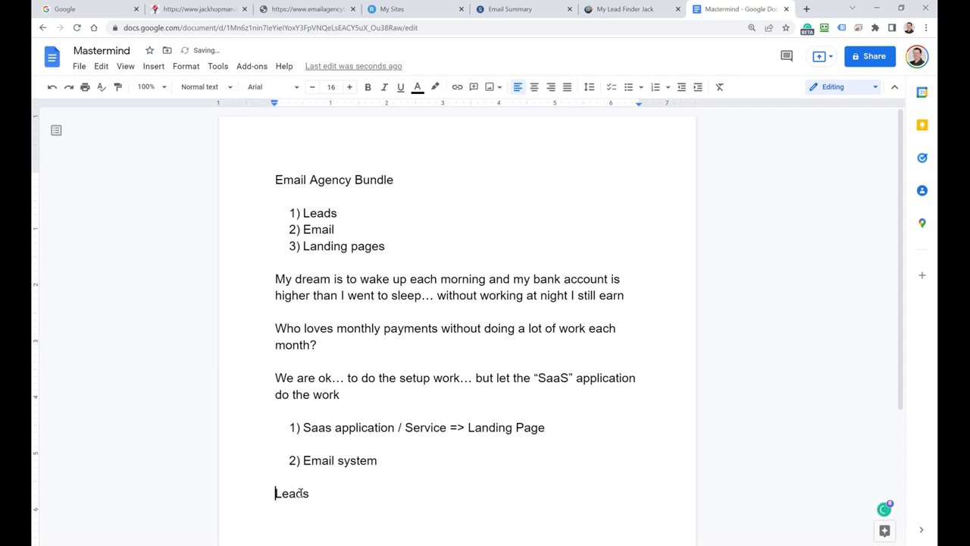
{"action": "type", "text": "3)"}
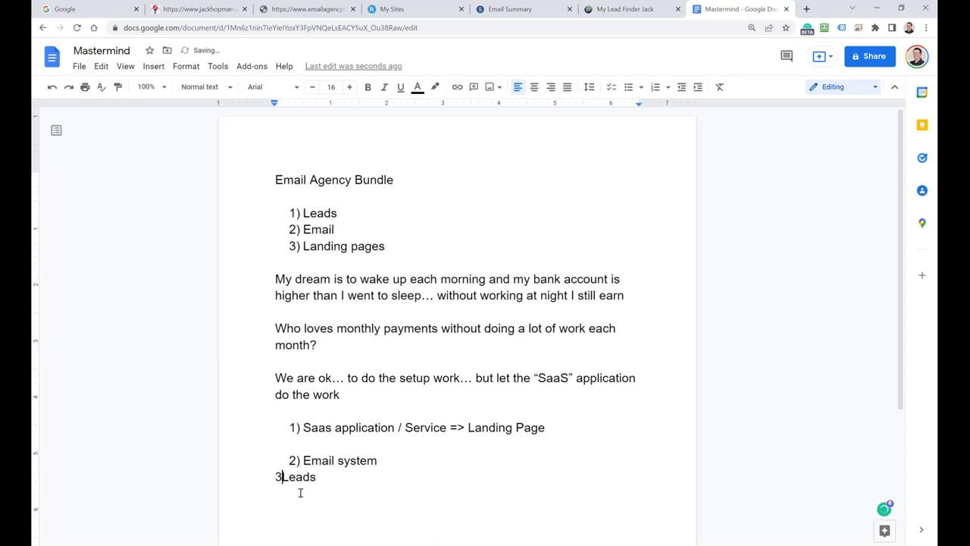
{"action": "left_click", "coordinate": [399, 462]}
{"action": "key", "text": "Return"}
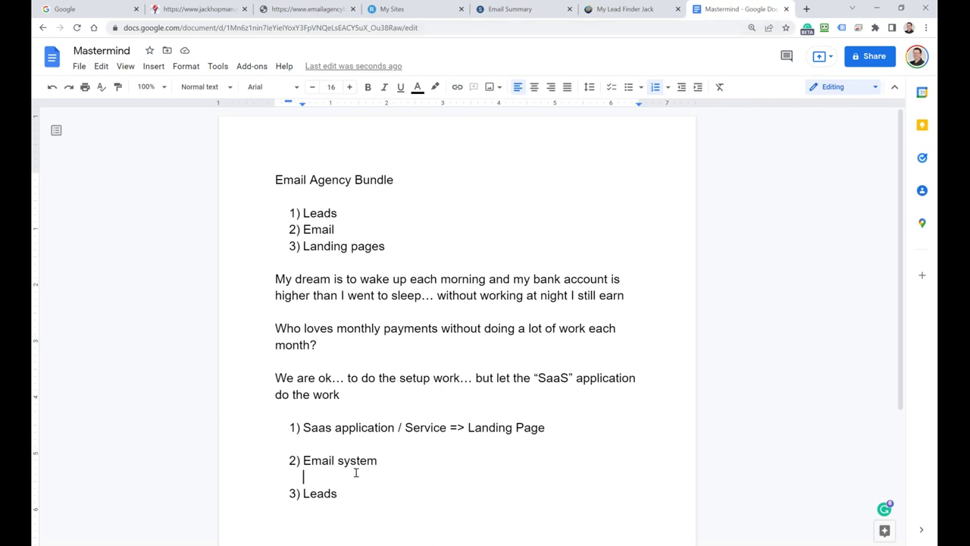
Step: Append '( Rapify.com )' to Landing pages, then return to the Rapify My Sites tab
{"action": "left_click", "coordinate": [396, 248]}
{"action": "type", "text": "( Rapif"}
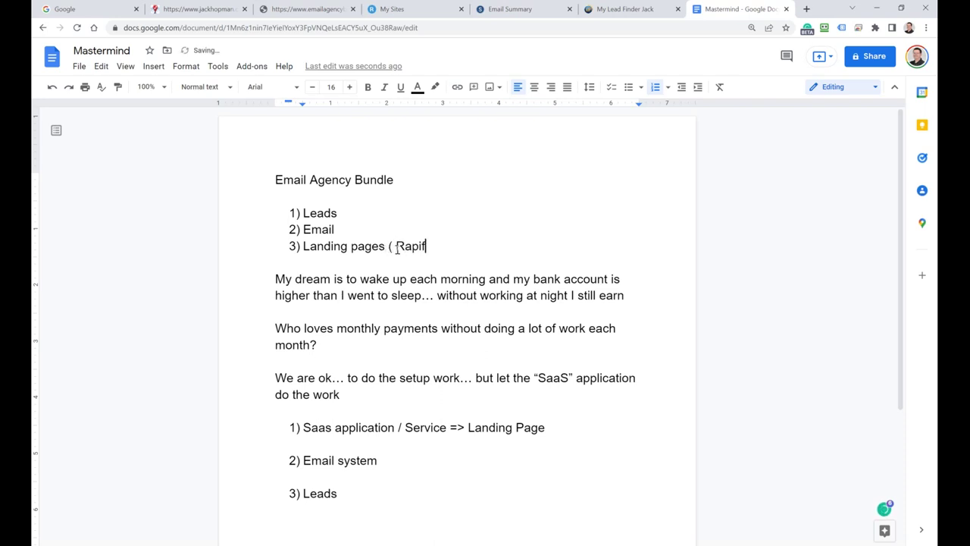
{"action": "type", "text": "y.com _"}
{"action": "key", "text": "BackSpace"}
{"action": "type", "text": ")"}
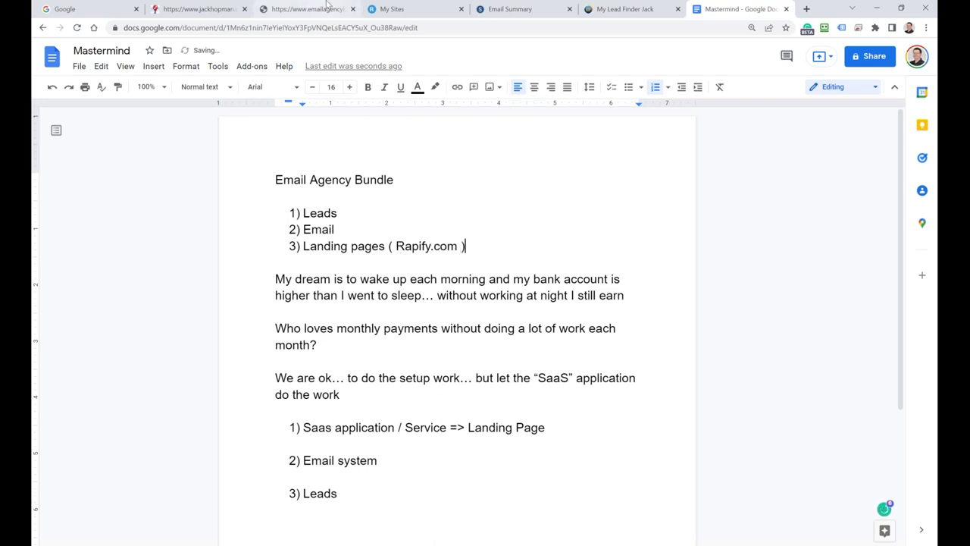
{"action": "left_click", "coordinate": [406, 9]}
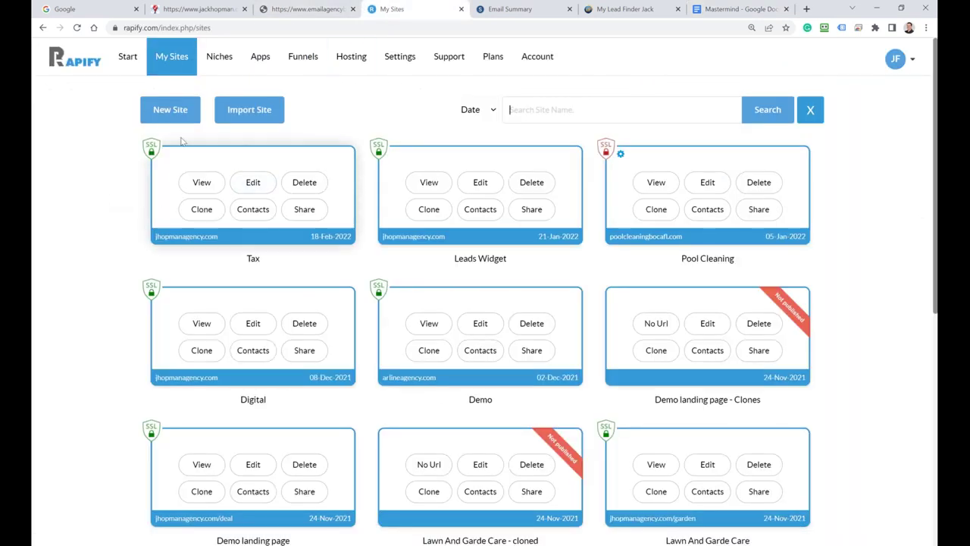
Step: Browse the Niches templates, glance at Funnels, and return to the Niches gallery
{"action": "left_click", "coordinate": [217, 64]}
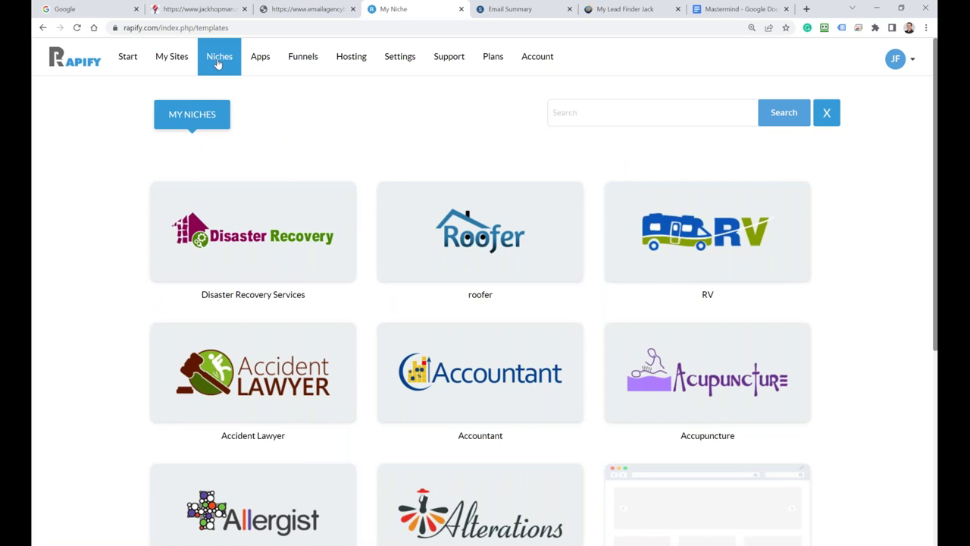
{"action": "left_click", "coordinate": [303, 58]}
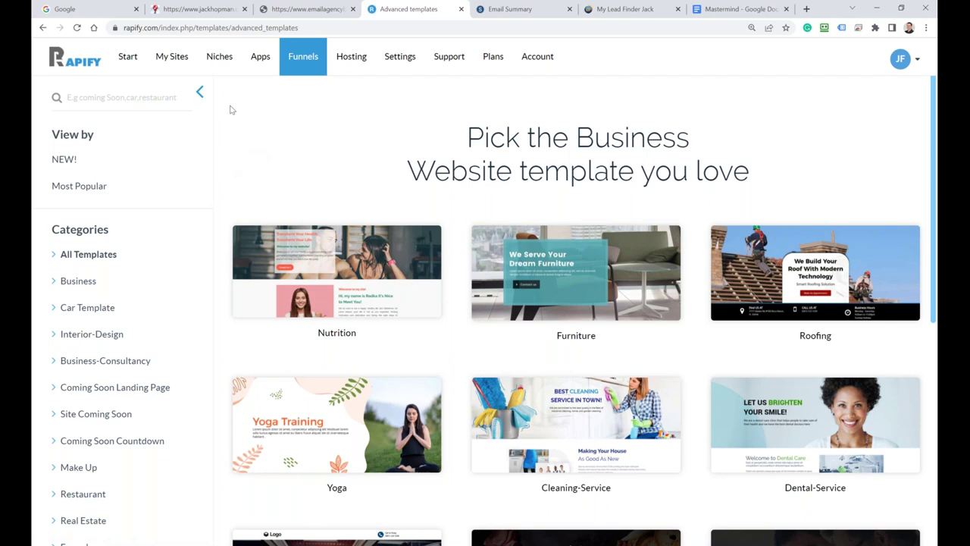
{"action": "left_click", "coordinate": [215, 59]}
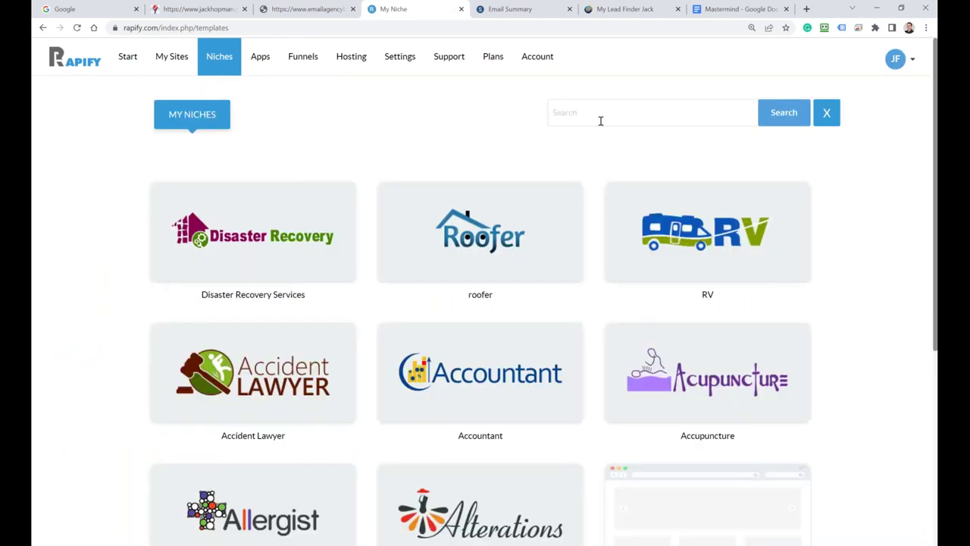
Step: Search niches for 'digital' and preview both Digital Marketing sites
{"action": "left_click", "coordinate": [599, 119]}
{"action": "type", "text": "digital"}
{"action": "key", "text": "Return"}
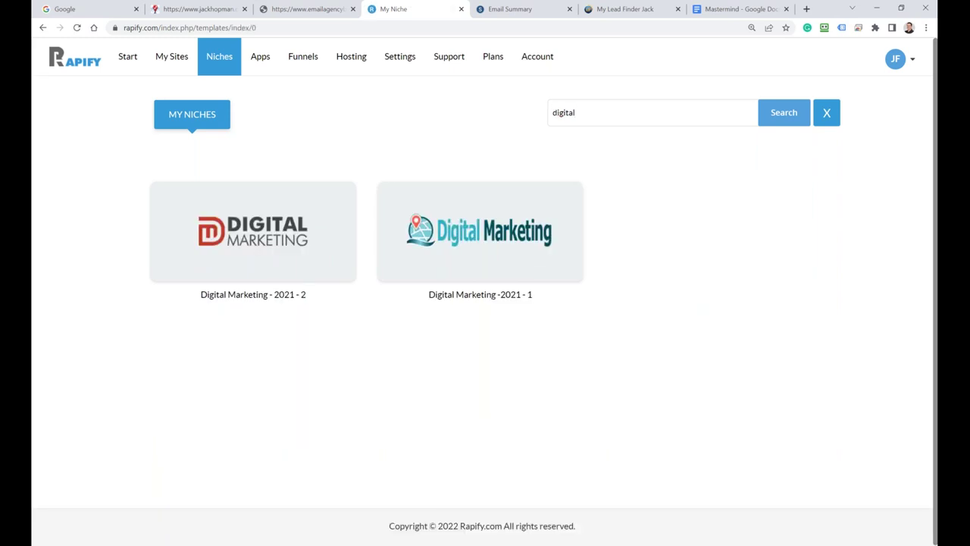
{"action": "left_click", "coordinate": [231, 230]}
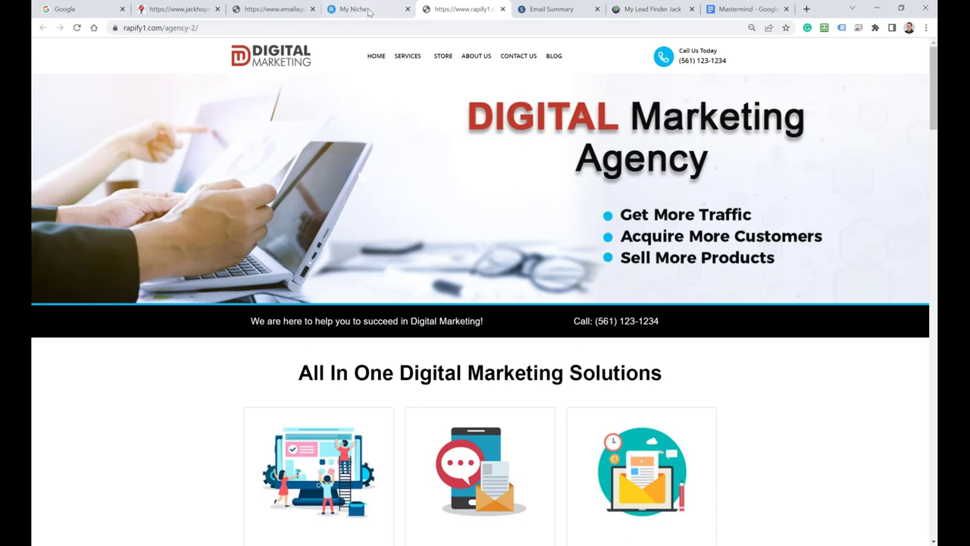
{"action": "left_click", "coordinate": [369, 9]}
{"action": "left_click", "coordinate": [450, 240]}
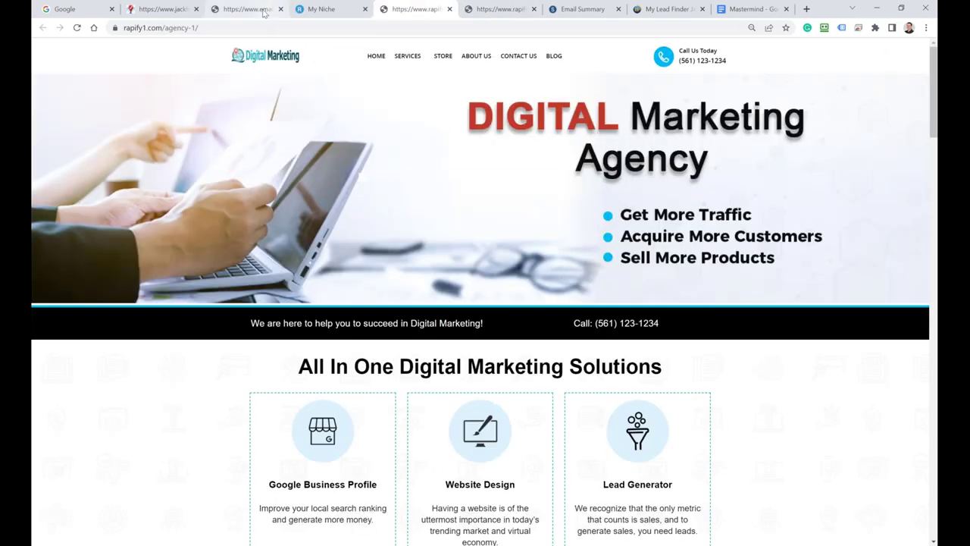
{"action": "scroll", "coordinate": [317, 186], "scroll_direction": "down", "scroll_amount": 2}
{"action": "scroll", "coordinate": [318, 188], "scroll_direction": "down", "scroll_amount": 1}
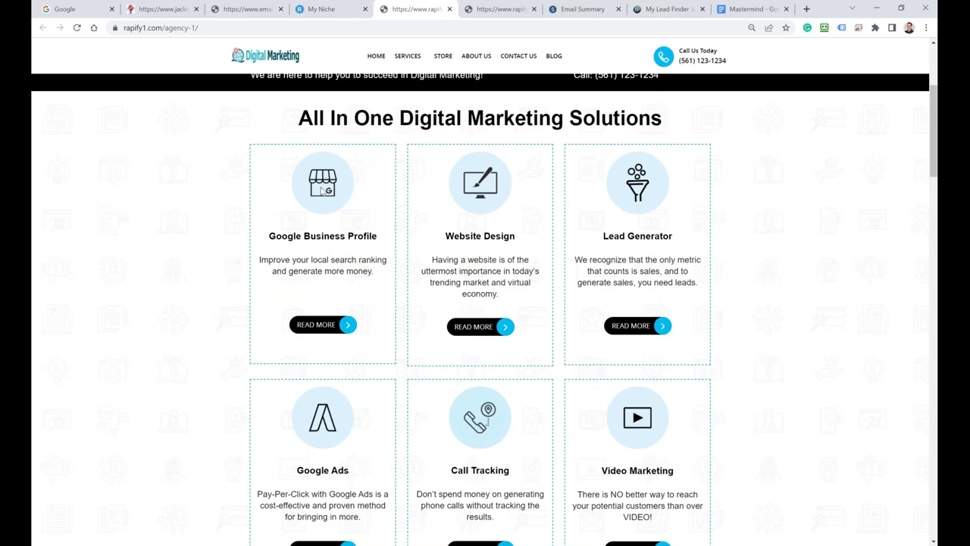
{"action": "scroll", "coordinate": [318, 187], "scroll_direction": "up", "scroll_amount": 2}
{"action": "left_click", "coordinate": [328, 9]}
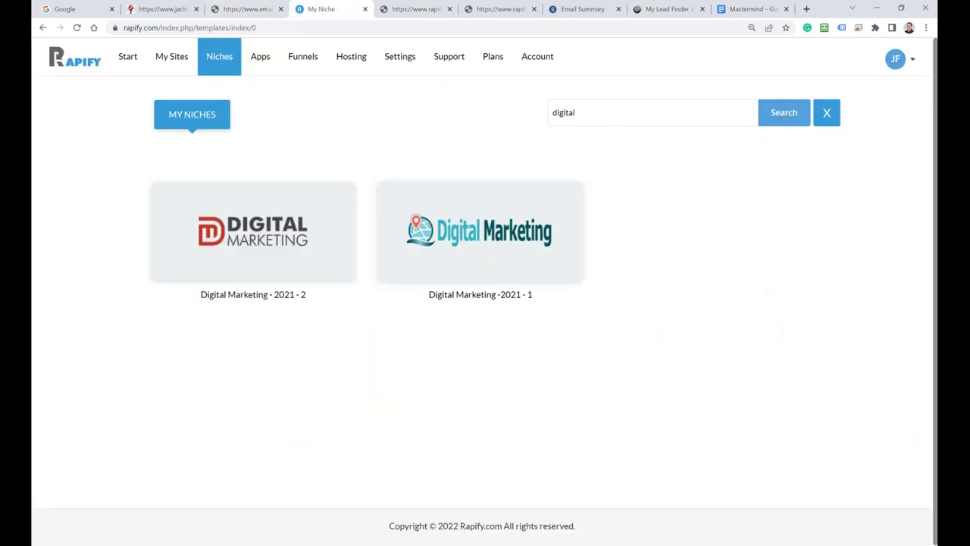
Step: Search for 'gbp' and 'email', previewing the Google Business Profile and Email Marketing Agency sites
{"action": "left_click_drag", "start_coordinate": [579, 112], "coordinate": [548, 112]}
{"action": "type", "text": "gbp"}
{"action": "key", "text": "Return"}
{"action": "left_click", "coordinate": [230, 229]}
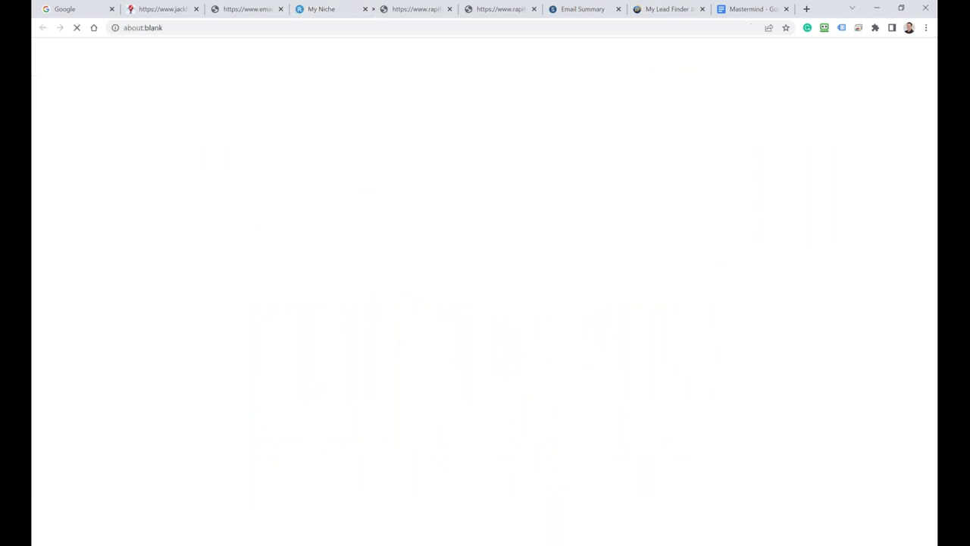
{"action": "left_click", "coordinate": [295, 10]}
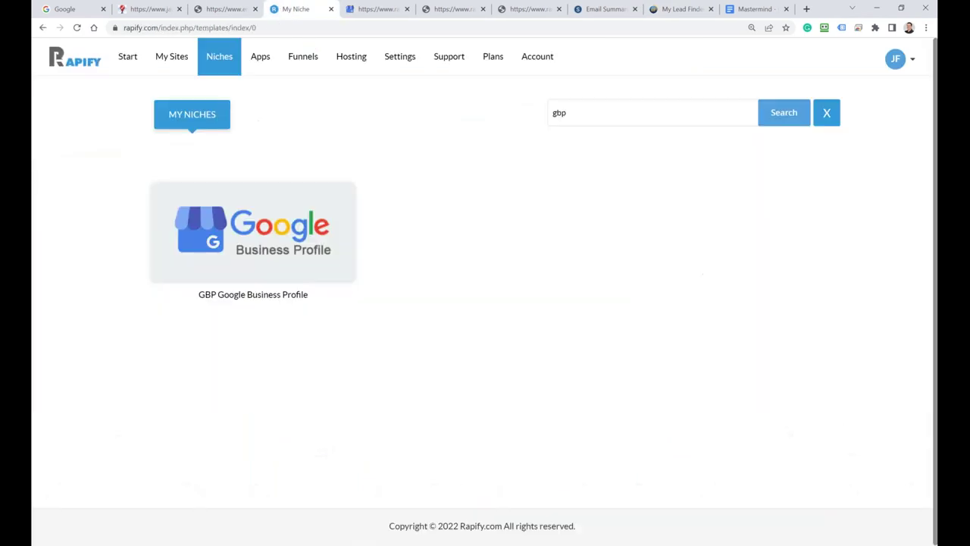
{"action": "left_click_drag", "start_coordinate": [580, 112], "coordinate": [549, 113]}
{"action": "type", "text": "email"}
{"action": "key", "text": "Return"}
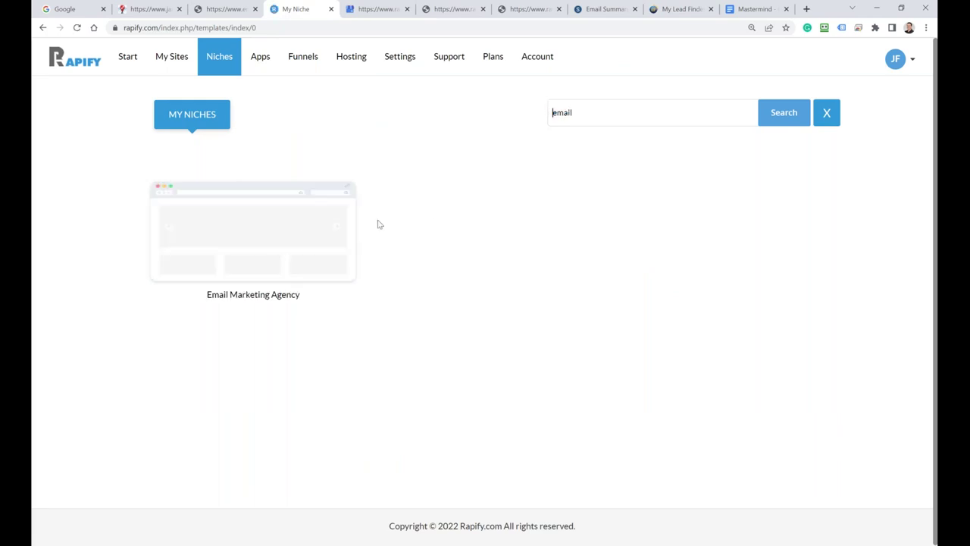
{"action": "mouse_move", "coordinate": [250, 213]}
{"action": "left_click", "coordinate": [230, 230]}
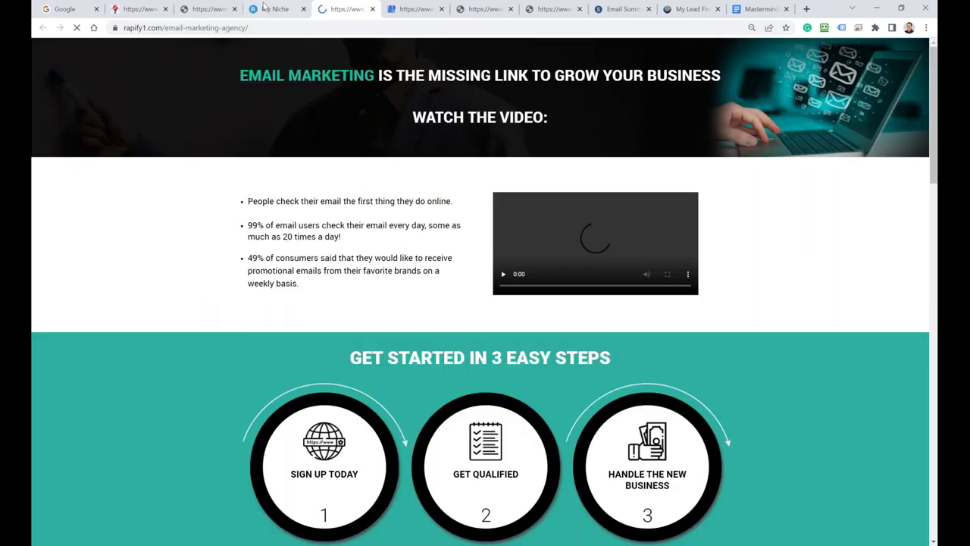
{"action": "left_click", "coordinate": [275, 9]}
{"action": "left_click_drag", "start_coordinate": [573, 114], "coordinate": [559, 114]}
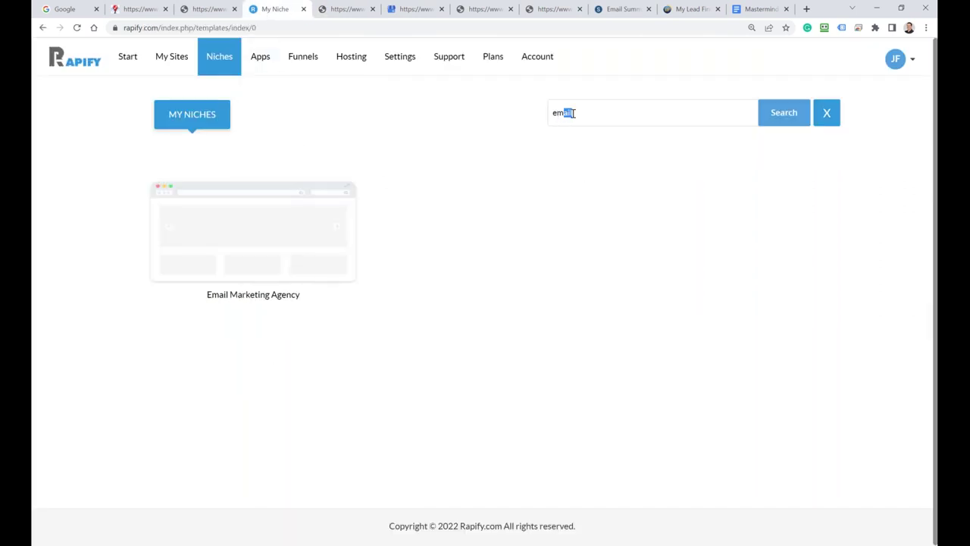
{"action": "left_click", "coordinate": [187, 544]}
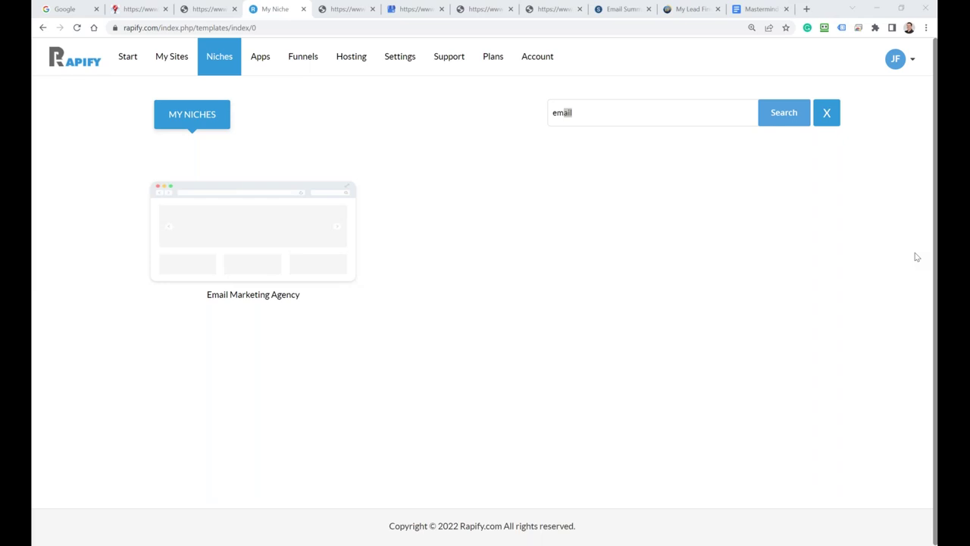
Step: Search niches for 'digital' again and preview the Digital Marketing - 2021 - 2 site
{"action": "left_click", "coordinate": [537, 110]}
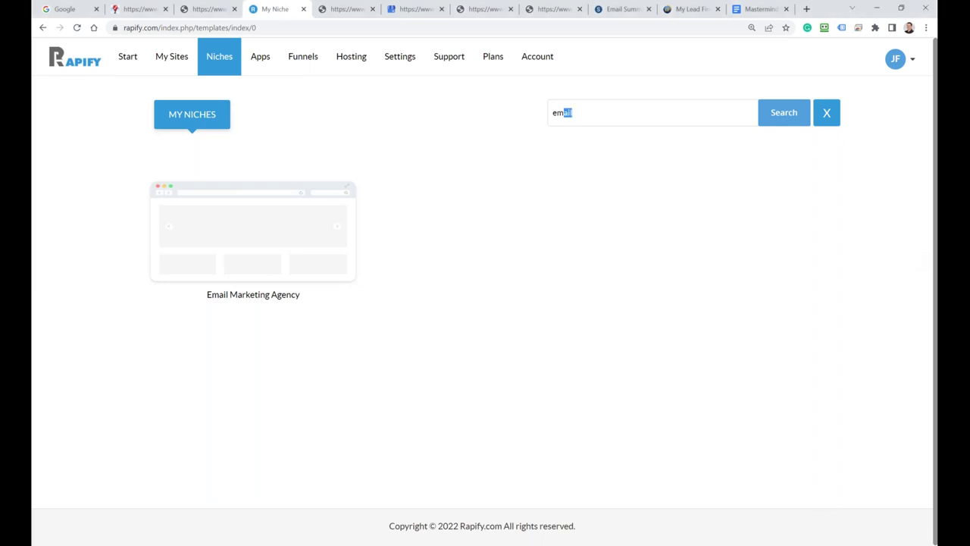
{"action": "left_click", "coordinate": [636, 115]}
{"action": "key", "text": "BackSpace"}
{"action": "key", "text": "BackSpace"}
{"action": "key", "text": "BackSpace"}
{"action": "key", "text": "BackSpace"}
{"action": "key", "text": "BackSpace"}
{"action": "type", "text": "digital"}
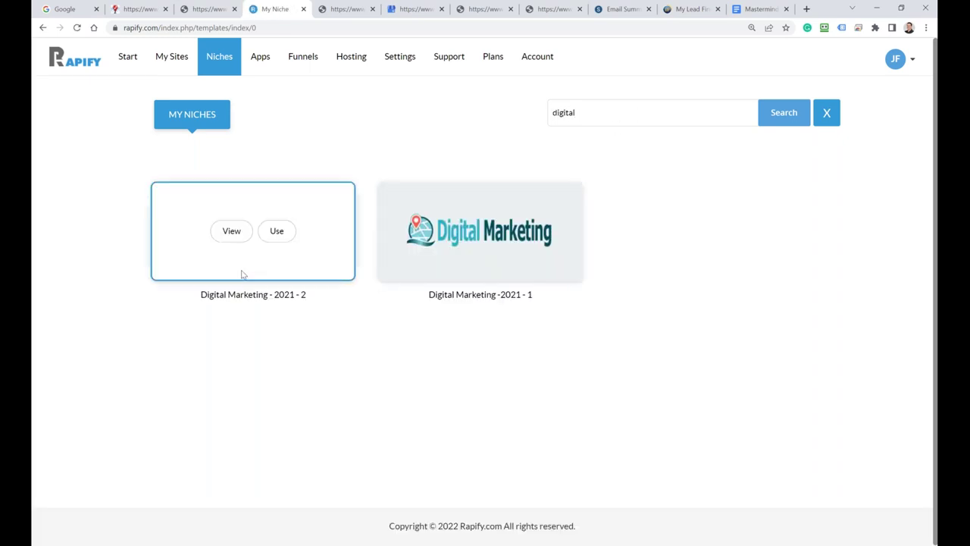
{"action": "left_click", "coordinate": [228, 232]}
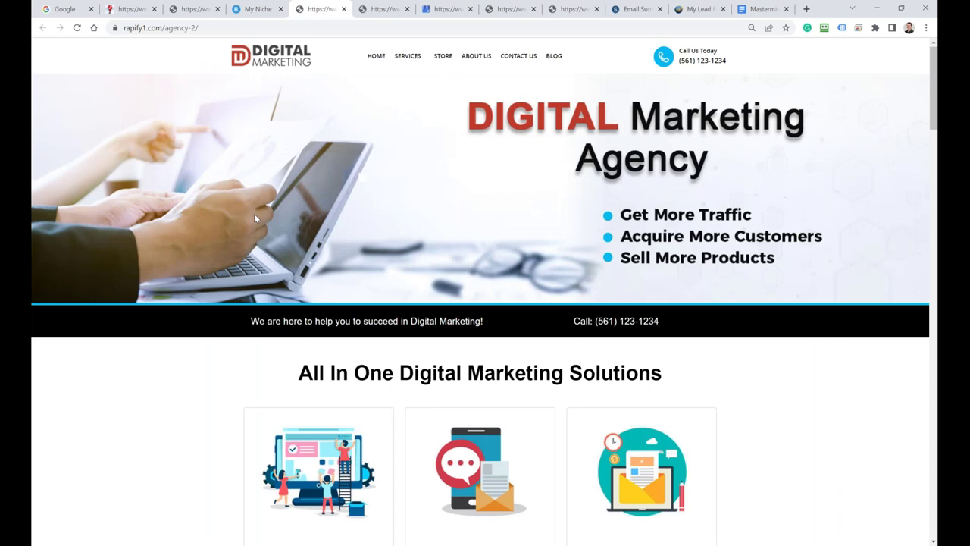
{"action": "scroll", "coordinate": [271, 326], "scroll_direction": "down", "scroll_amount": 3}
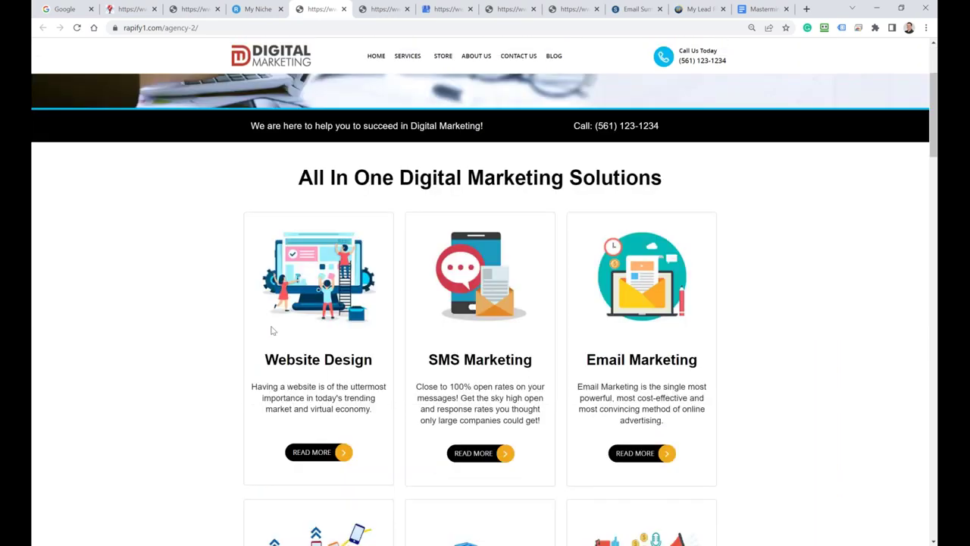
{"action": "scroll", "coordinate": [271, 330], "scroll_direction": "up", "scroll_amount": 3}
{"action": "scroll", "coordinate": [258, 227], "scroll_direction": "down", "scroll_amount": 3}
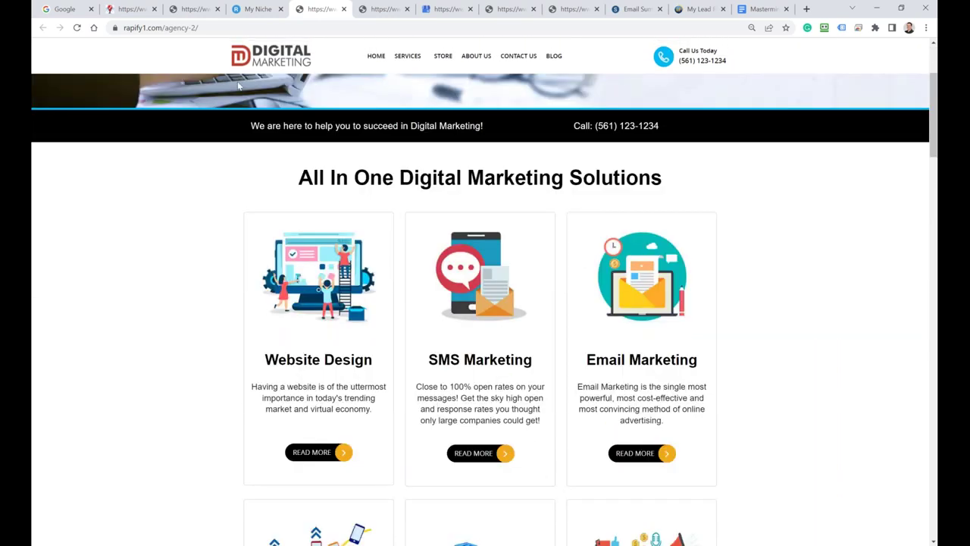
{"action": "left_click", "coordinate": [256, 8]}
Step: Preview the Digital Marketing -2021 - 1 template, then use it and confirm with OK
{"action": "mouse_move", "coordinate": [452, 207]}
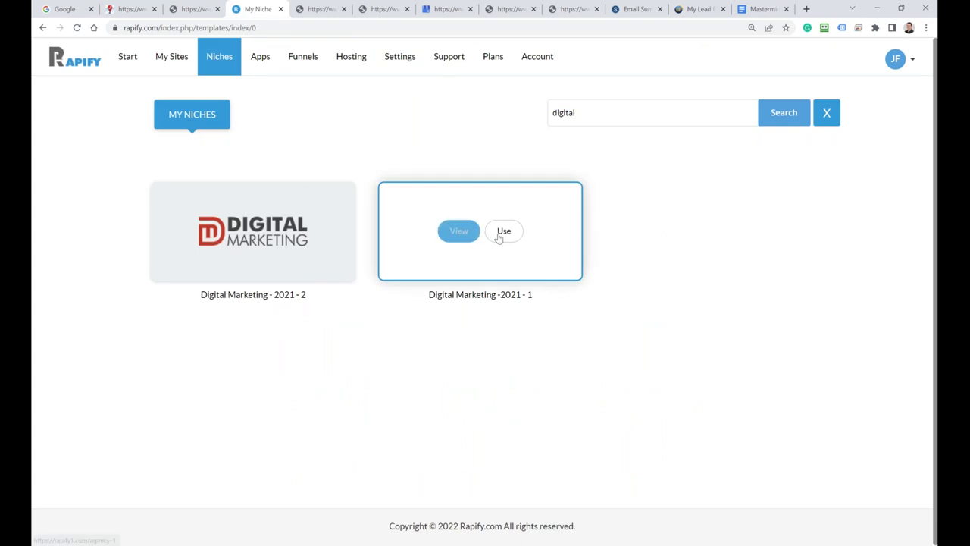
{"action": "left_click", "coordinate": [459, 231]}
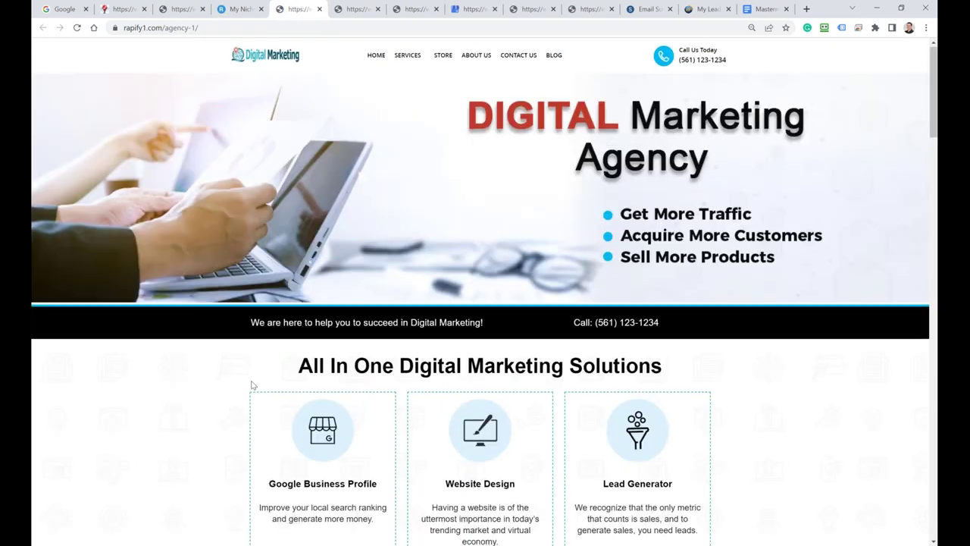
{"action": "scroll", "coordinate": [253, 385], "scroll_direction": "down", "scroll_amount": 3}
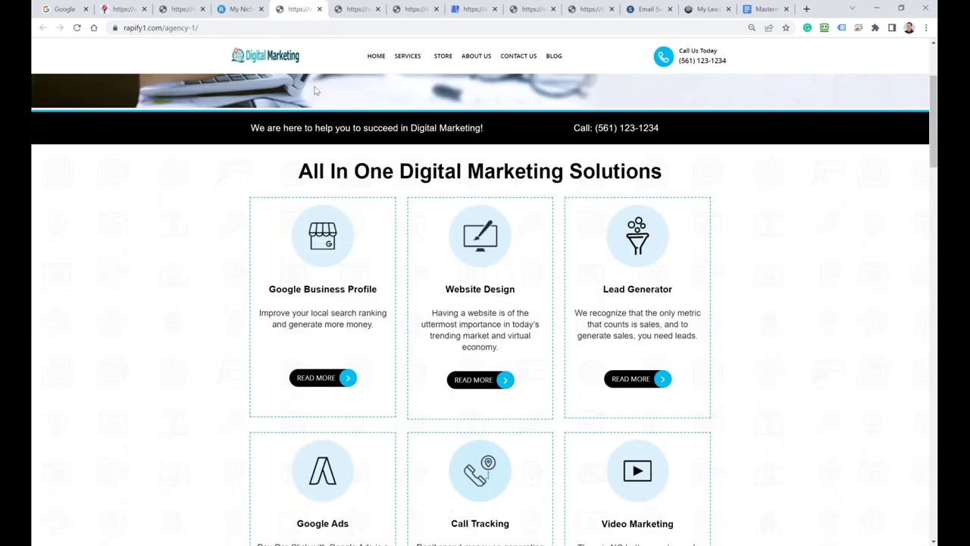
{"action": "left_click", "coordinate": [241, 9]}
{"action": "mouse_move", "coordinate": [450, 253]}
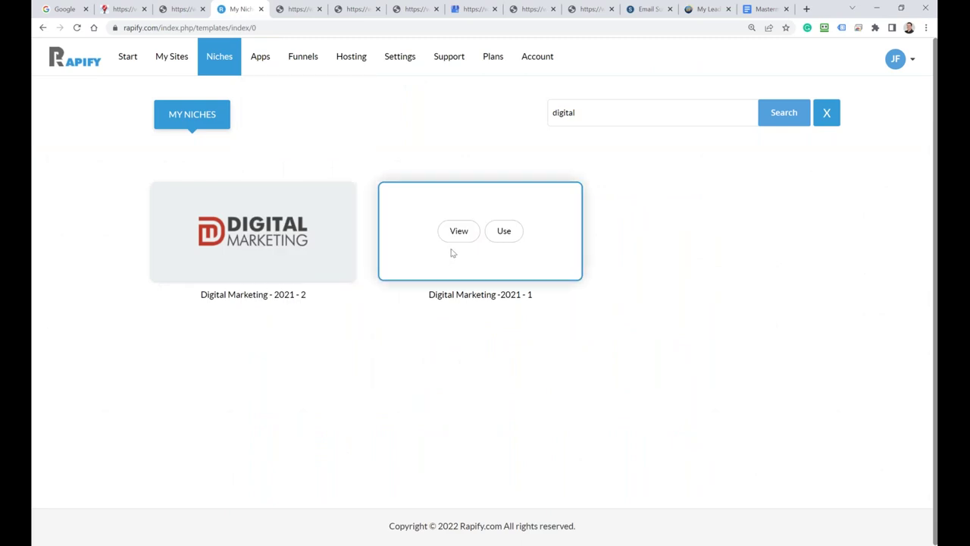
{"action": "left_click", "coordinate": [504, 232]}
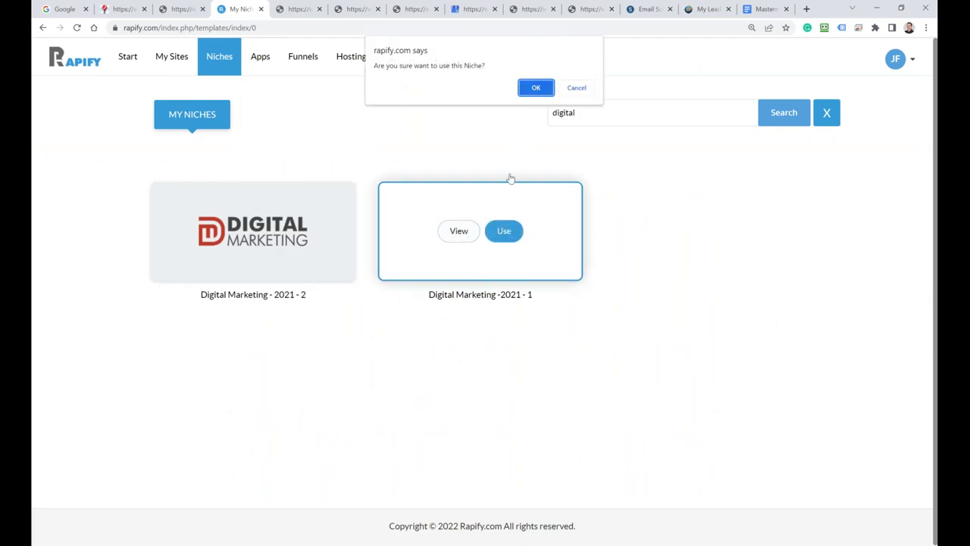
{"action": "left_click", "coordinate": [540, 89]}
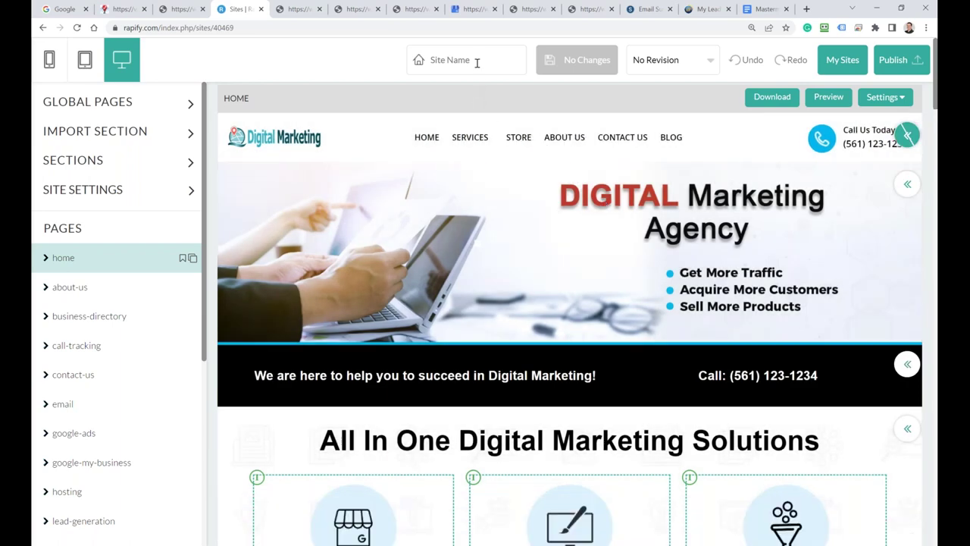
Step: Set the site name to 'Digital Agency' and save the site
{"action": "left_click", "coordinate": [475, 60]}
{"action": "type", "text": "Digital Ma"}
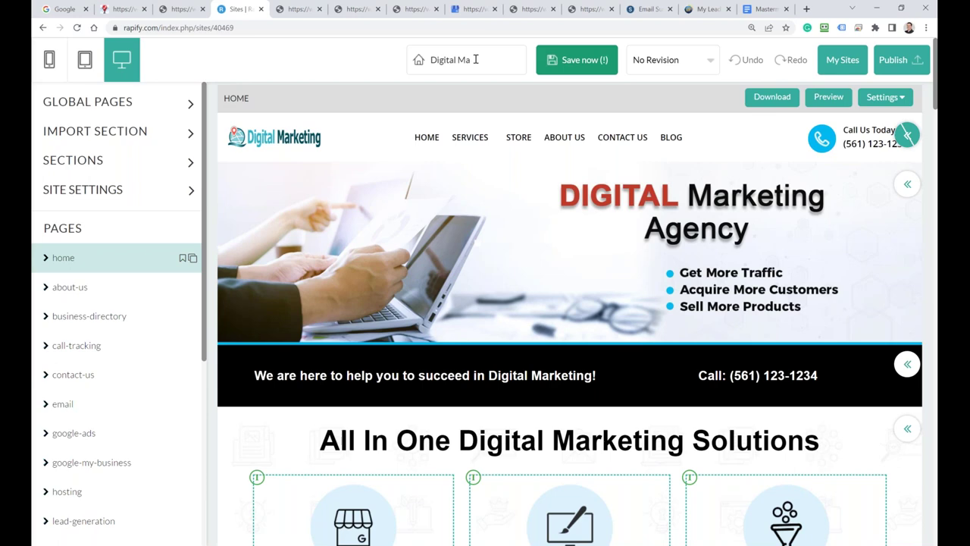
{"action": "key", "text": "BackSpace"}
{"action": "key", "text": "BackSpace"}
{"action": "type", "text": "Agency"}
{"action": "left_click", "coordinate": [584, 66]}
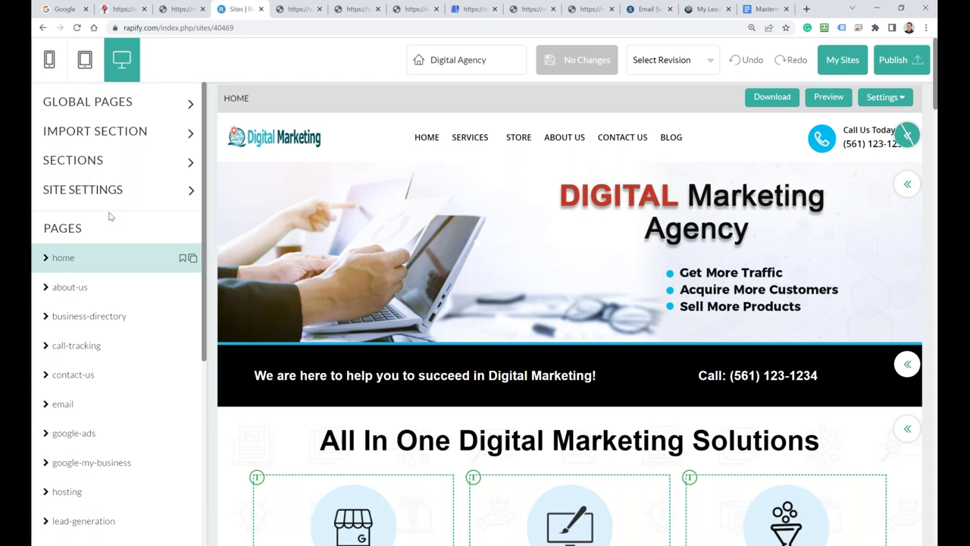
{"action": "left_click", "coordinate": [190, 192]}
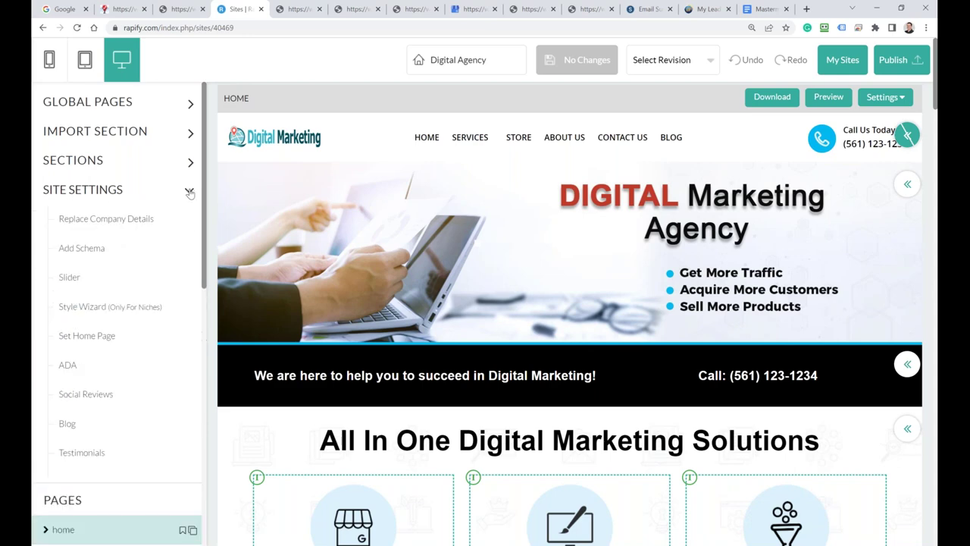
Step: Replace the placeholder phone with the new business phone number in Replace Company Details
{"action": "left_click", "coordinate": [97, 221]}
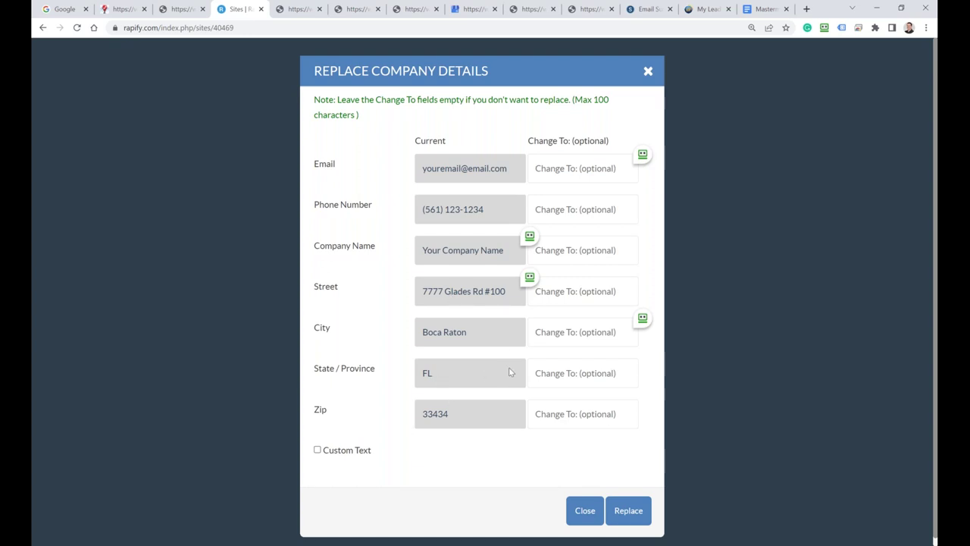
{"action": "left_click", "coordinate": [569, 209]}
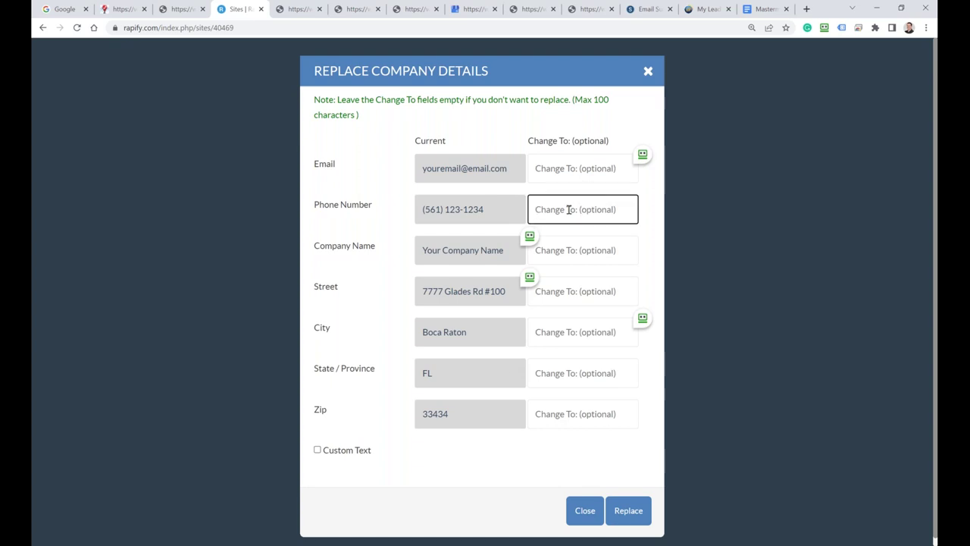
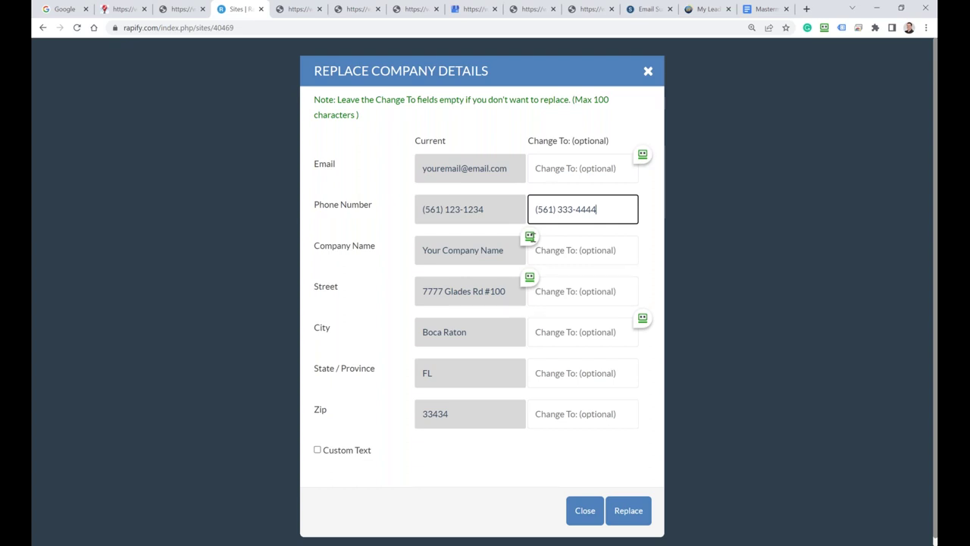
{"action": "left_click", "coordinate": [629, 510]}
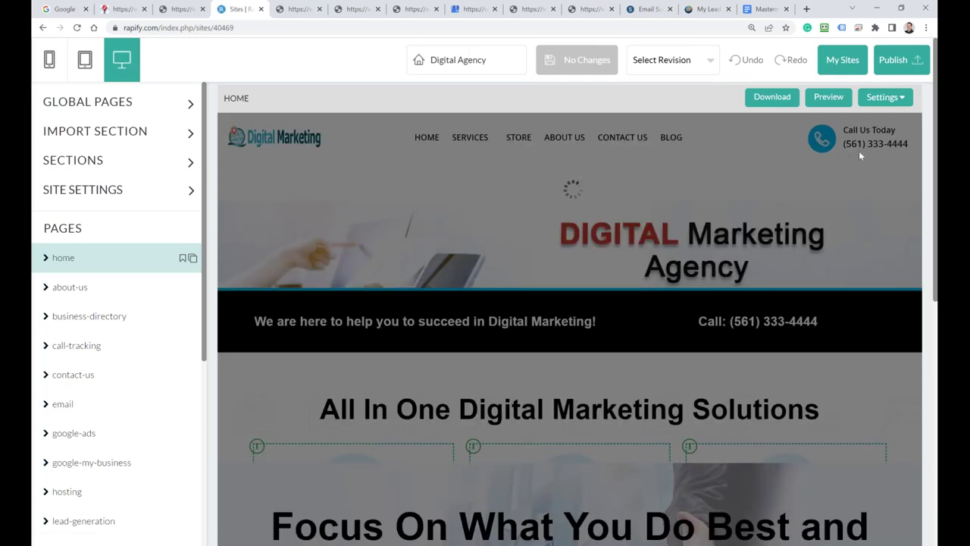
Step: Verify the header phone's call link and scan the home page for the new number
{"action": "scroll", "coordinate": [732, 303], "scroll_direction": "down", "scroll_amount": 3}
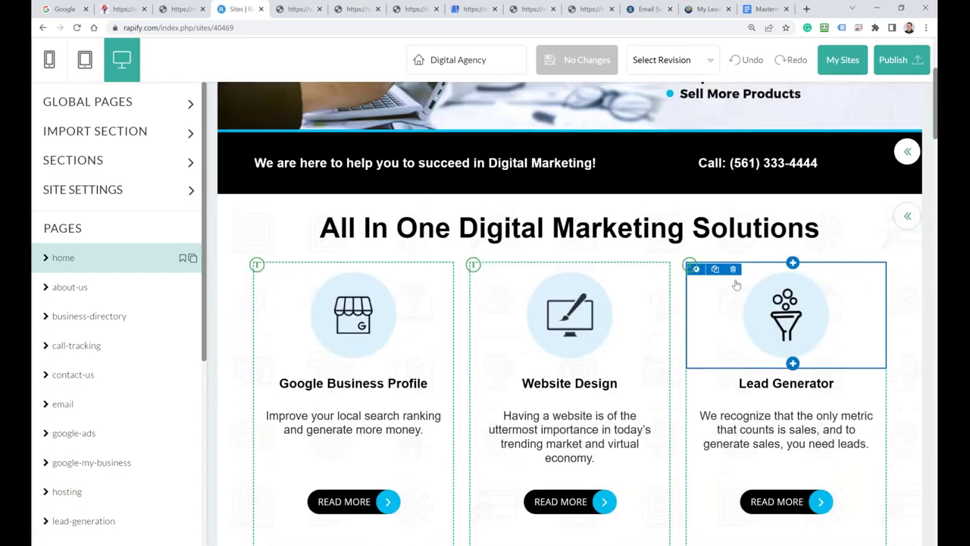
{"action": "scroll", "coordinate": [735, 284], "scroll_direction": "up", "scroll_amount": 3}
{"action": "left_click", "coordinate": [866, 144]}
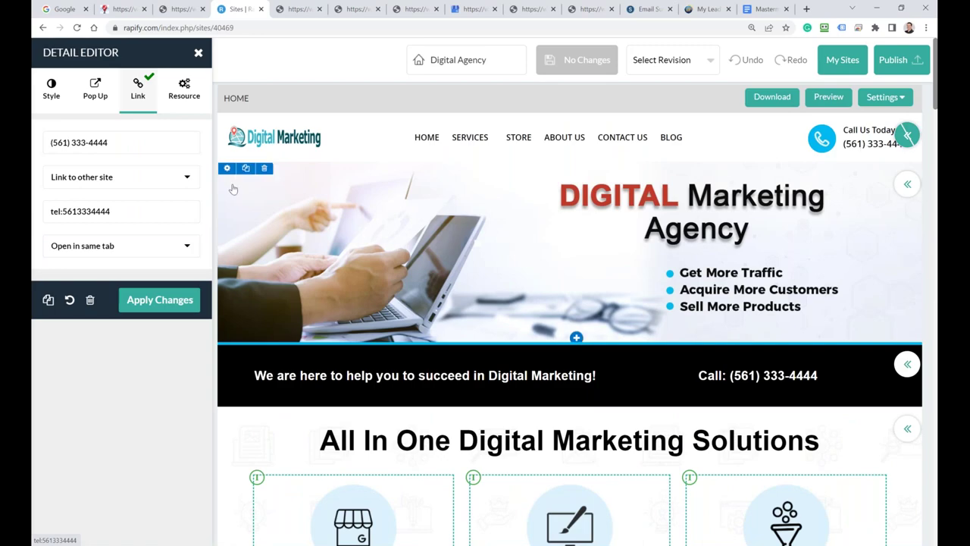
{"action": "left_click", "coordinate": [198, 54]}
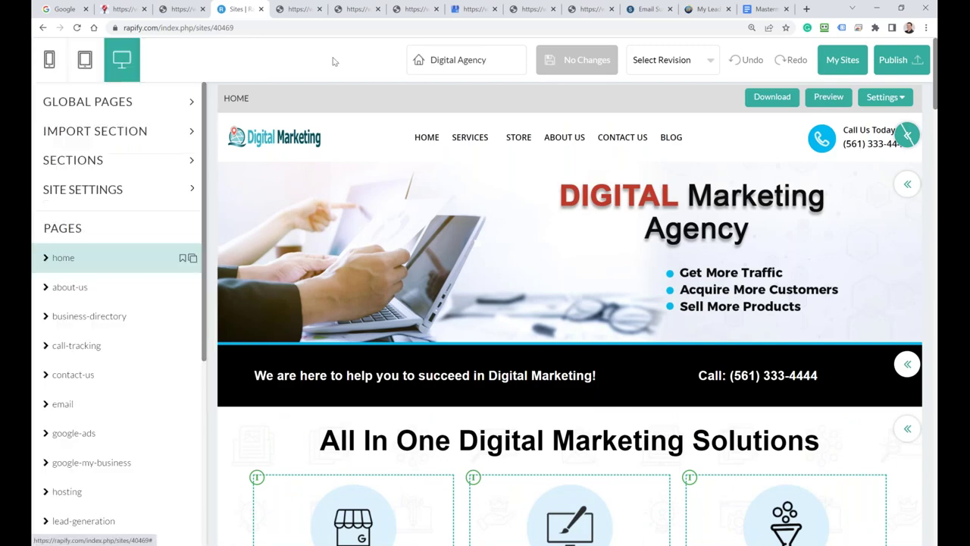
{"action": "scroll", "coordinate": [569, 265], "scroll_direction": "down", "scroll_amount": 5}
{"action": "scroll", "coordinate": [563, 427], "scroll_direction": "down", "scroll_amount": 15}
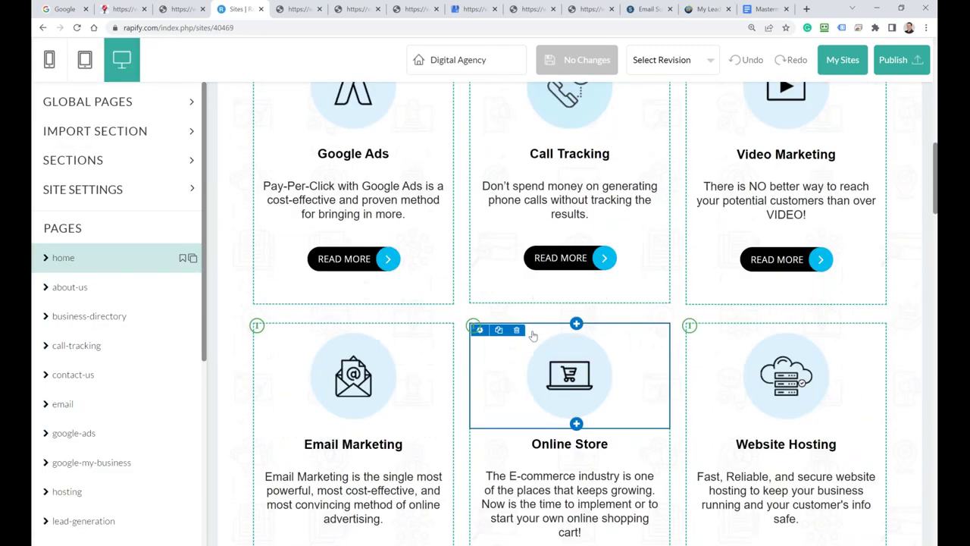
{"action": "scroll", "coordinate": [563, 427], "scroll_direction": "down", "scroll_amount": 12}
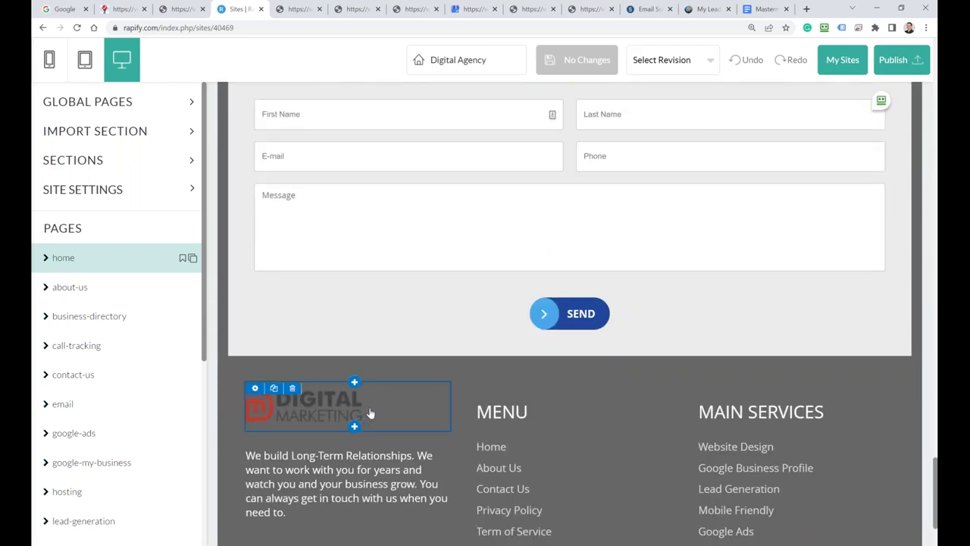
{"action": "scroll", "coordinate": [375, 387], "scroll_direction": "up", "scroll_amount": 12}
{"action": "scroll", "coordinate": [375, 384], "scroll_direction": "up", "scroll_amount": 12}
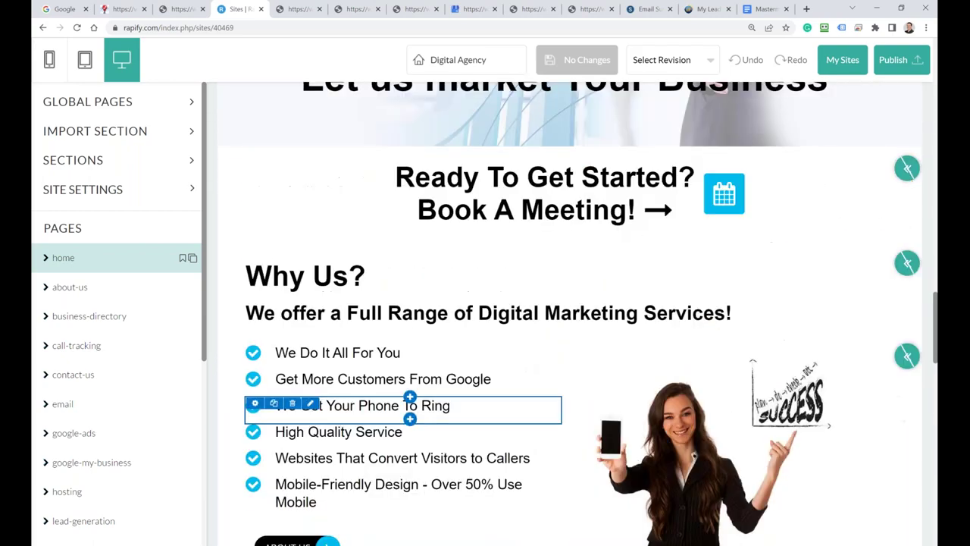
{"action": "scroll", "coordinate": [375, 379], "scroll_direction": "up", "scroll_amount": 8}
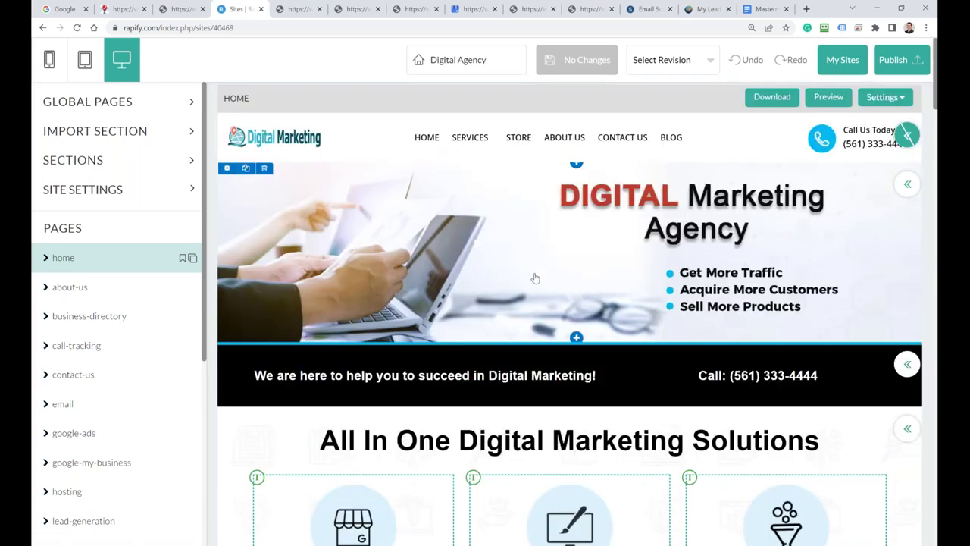
Step: Review the Hosting domains from My Sites, then bring up the Mastermind document
{"action": "left_click", "coordinate": [839, 64]}
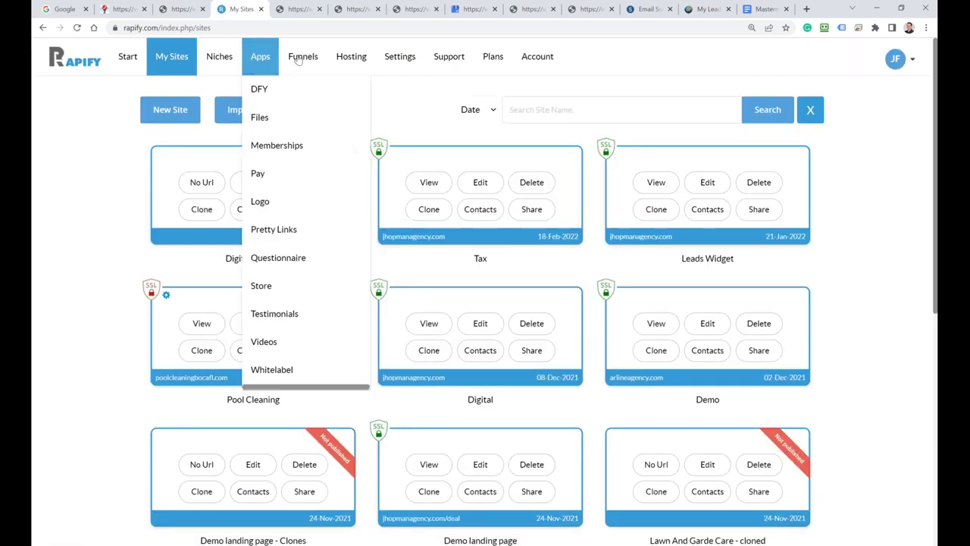
{"action": "left_click", "coordinate": [360, 63]}
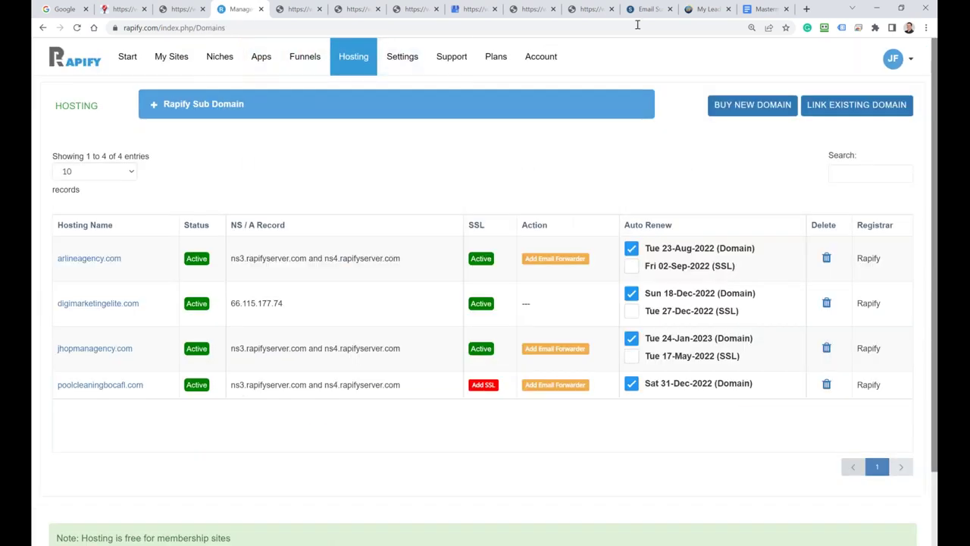
{"action": "left_click", "coordinate": [763, 8]}
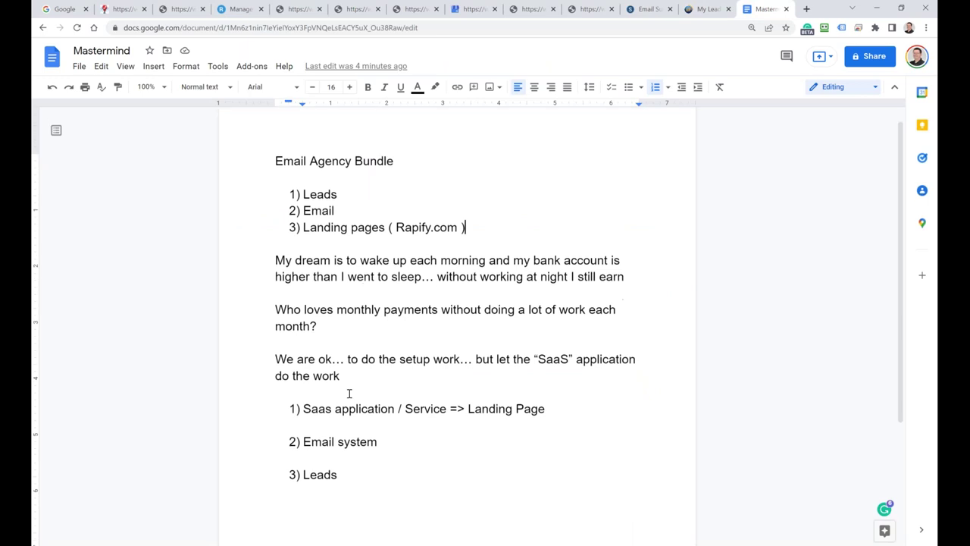
Step: Add 'Host: your own server' and 'Rapify server' lines below 3) Leads in the notes
{"action": "scroll", "coordinate": [348, 394], "scroll_direction": "down", "scroll_amount": 2}
{"action": "double_click", "coordinate": [352, 303]}
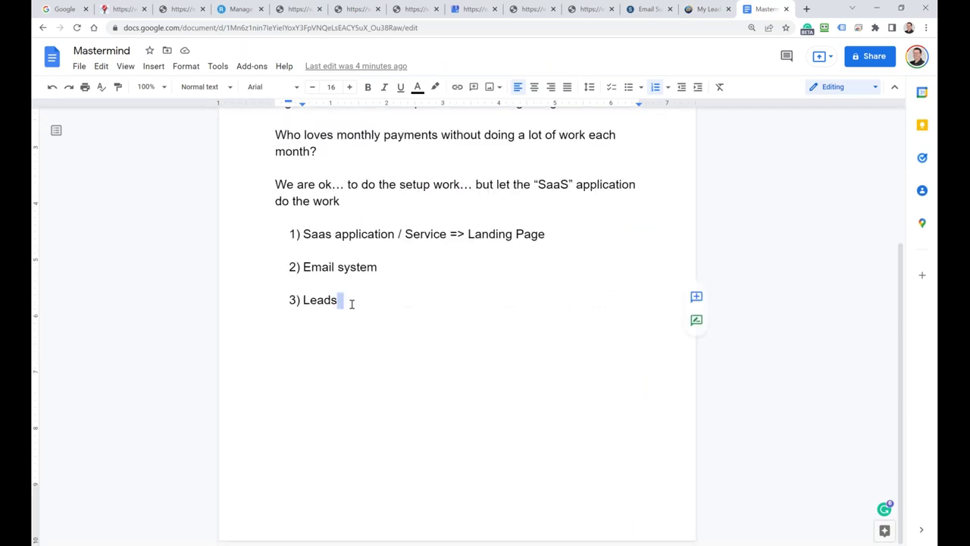
{"action": "key", "text": "Return"}
{"action": "key", "text": "Return"}
{"action": "type", "text": "Host"}
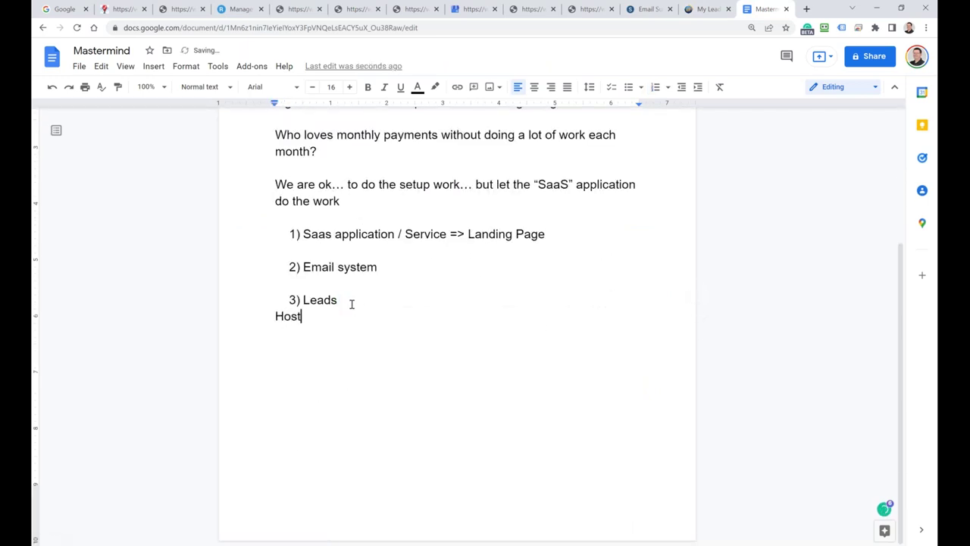
{"action": "type", "text": ": your own server"}
{"action": "key", "text": "Return"}
{"action": "type", "text": "RT"}
{"action": "key", "text": "BackSpace"}
{"action": "type", "text": "apify server"}
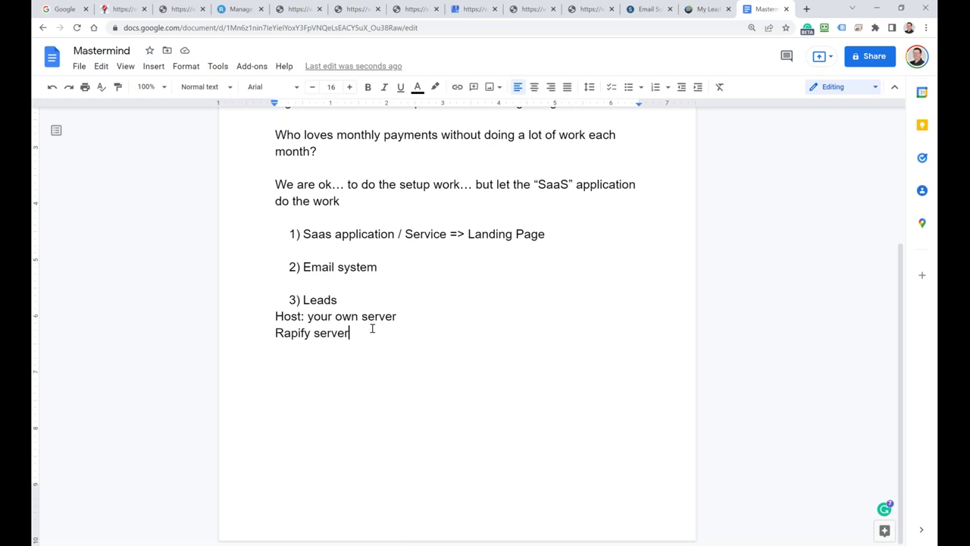
{"action": "left_click_drag", "start_coordinate": [372, 330], "coordinate": [278, 333]}
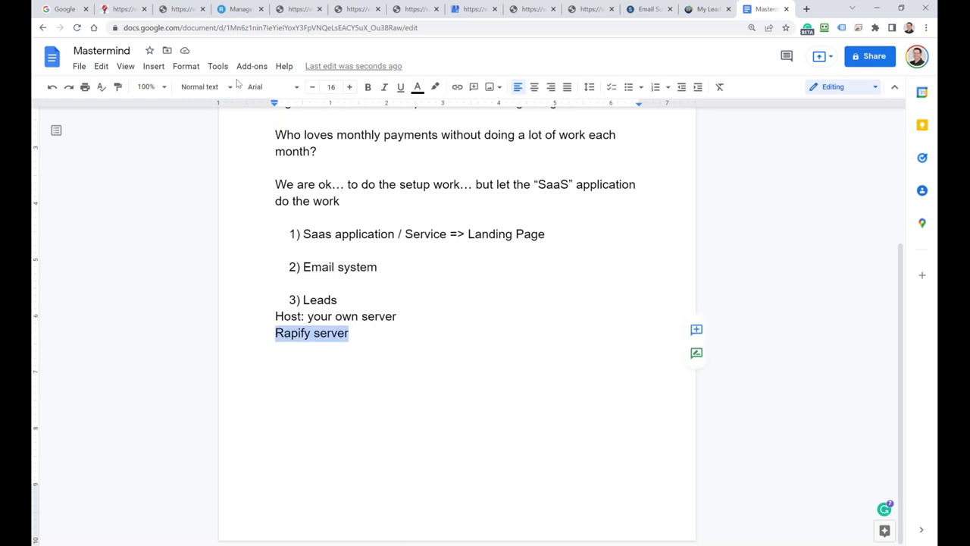
{"action": "left_click", "coordinate": [233, 11]}
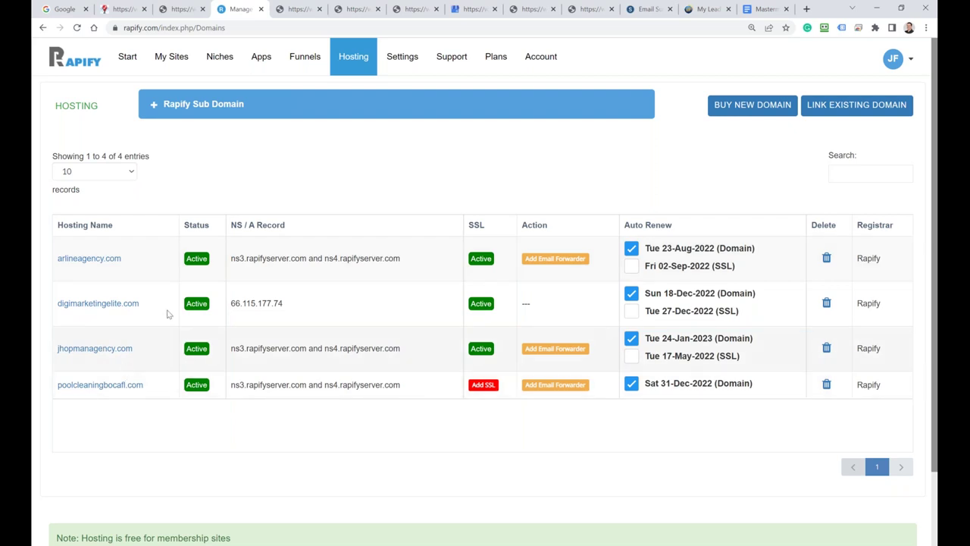
Step: Reopen the Digital Agency site from My Sites and bring up its Publishing Details
{"action": "left_click", "coordinate": [168, 61]}
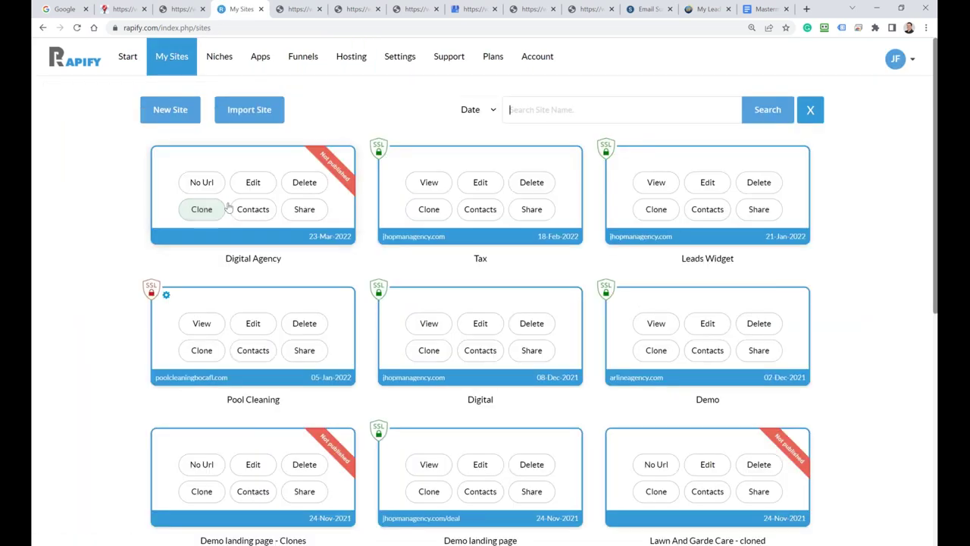
{"action": "left_click", "coordinate": [252, 185]}
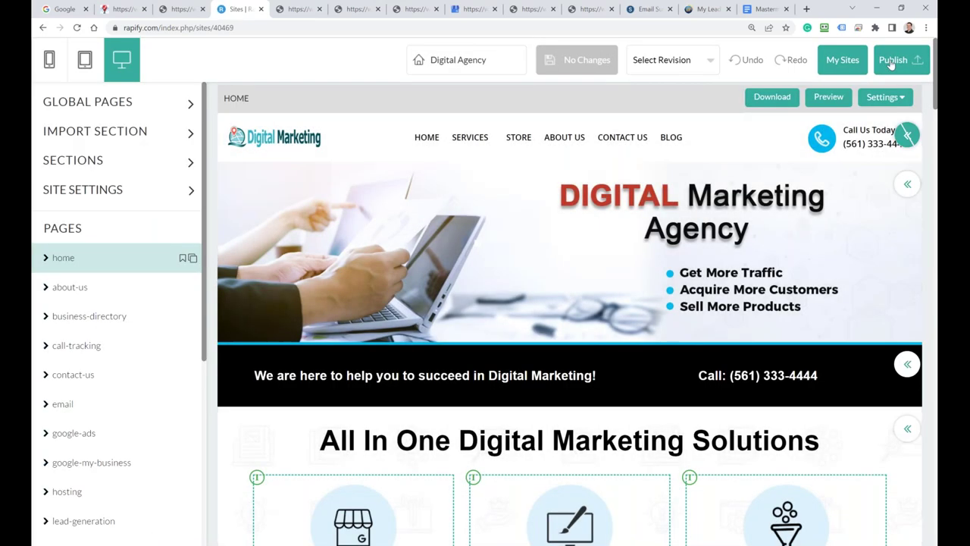
{"action": "left_click", "coordinate": [892, 65]}
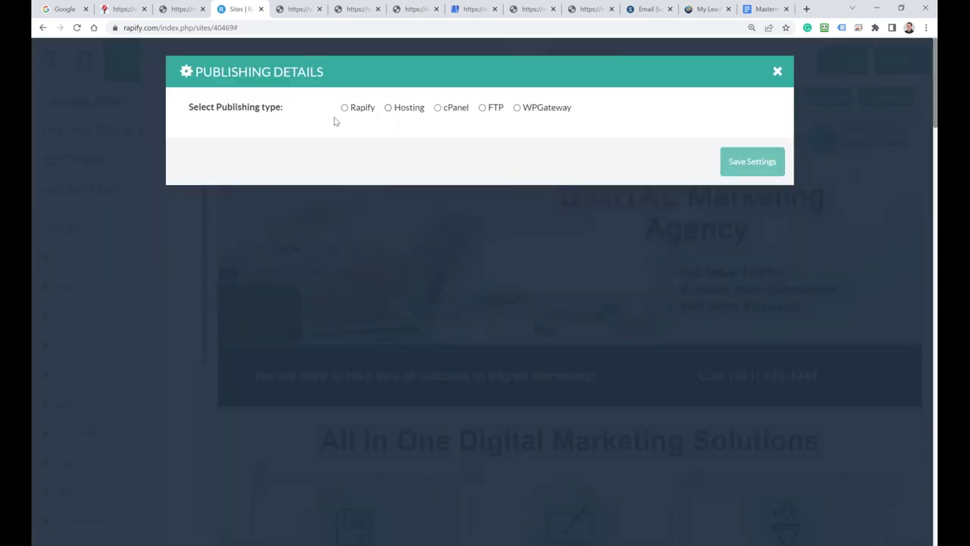
Step: Set publishing to Hosting on the jhopmanagency.com domain and save the settings
{"action": "left_click", "coordinate": [388, 108]}
{"action": "left_click", "coordinate": [371, 152]}
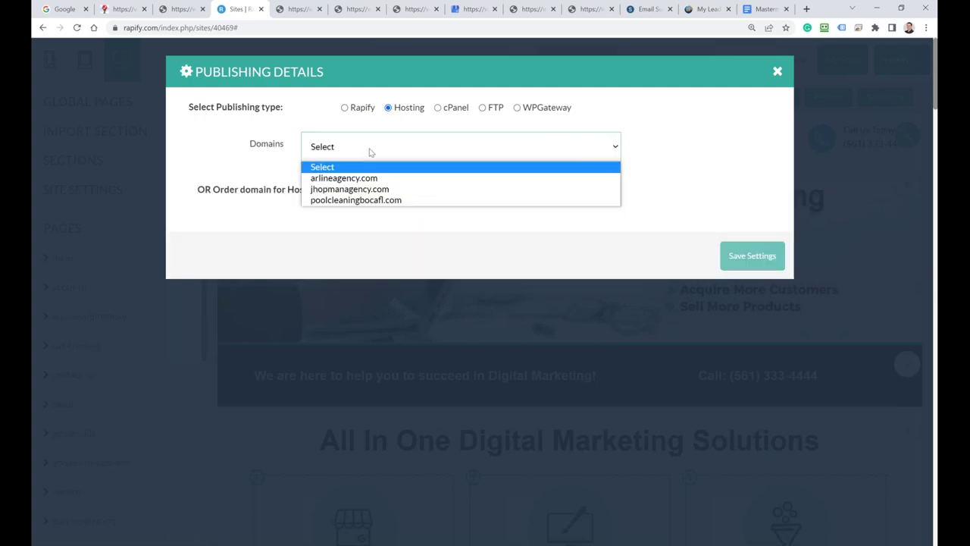
{"action": "left_click", "coordinate": [338, 191]}
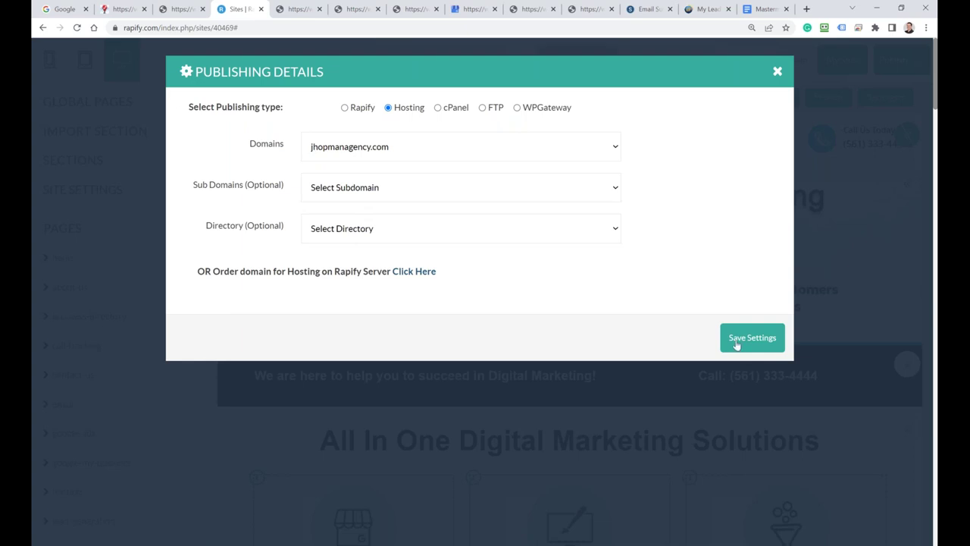
{"action": "left_click", "coordinate": [741, 343]}
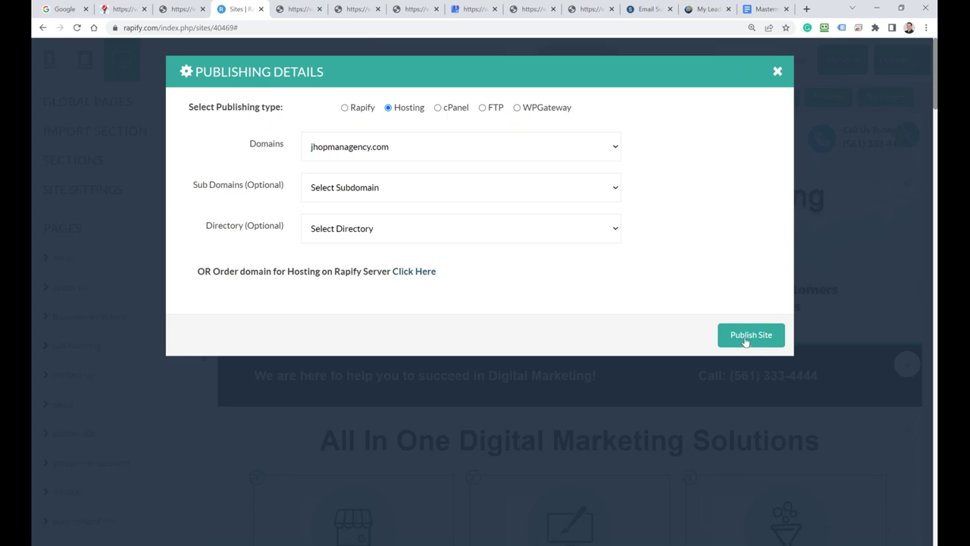
Step: Publish the site and close the summary once every item shows PUBLISHED
{"action": "left_click", "coordinate": [746, 342]}
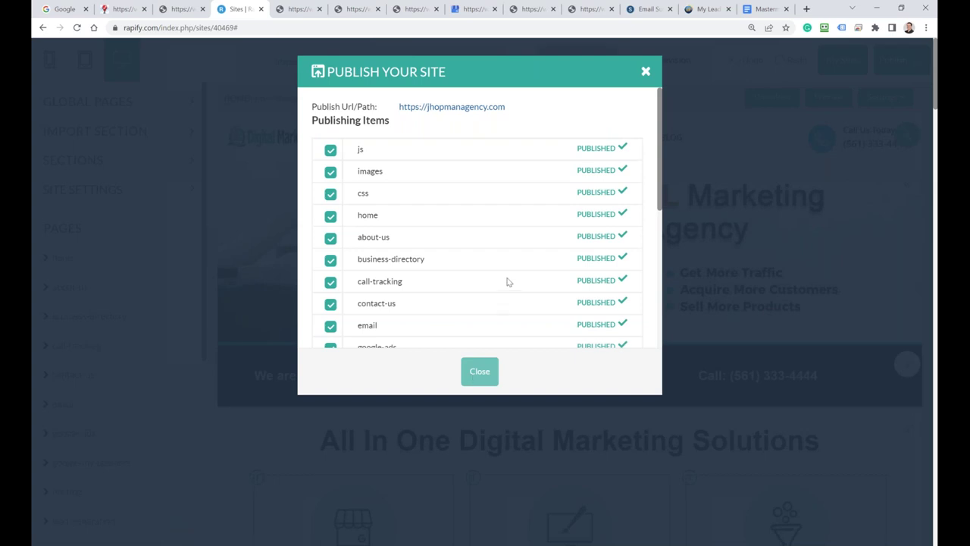
{"action": "scroll", "coordinate": [500, 281], "scroll_direction": "down", "scroll_amount": 4}
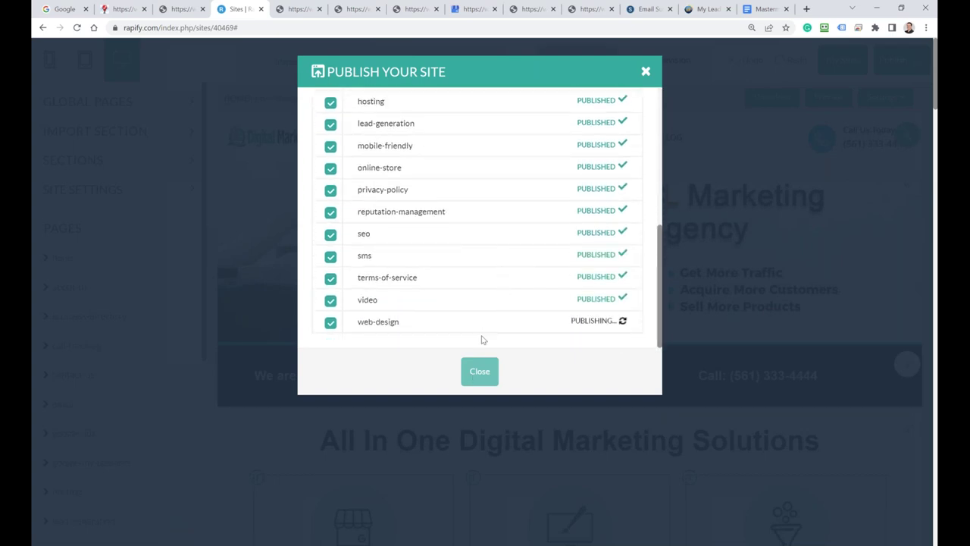
{"action": "left_click", "coordinate": [479, 371]}
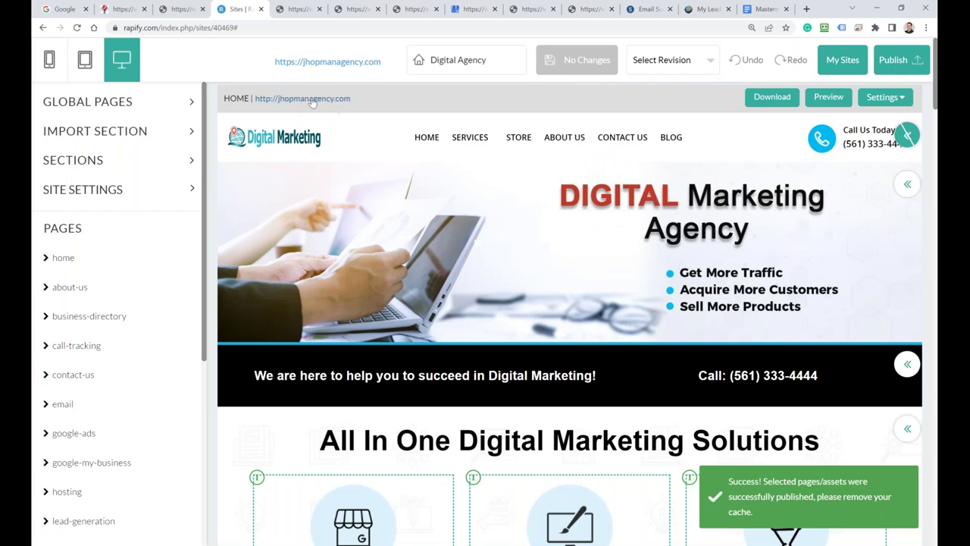
Step: Open the live jhopmanagency.com site in a new tab and scroll through its home page
{"action": "left_click", "coordinate": [313, 100]}
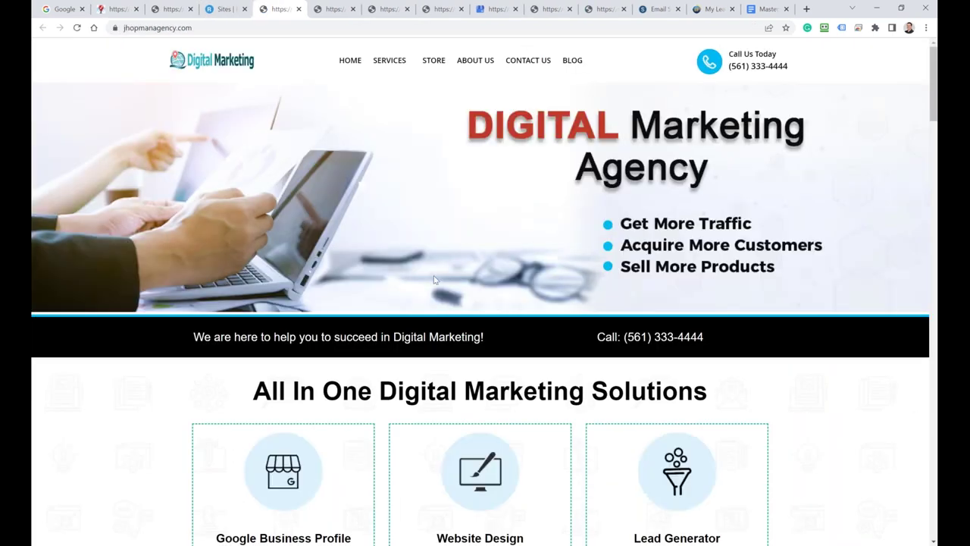
{"action": "scroll", "coordinate": [326, 216], "scroll_direction": "down", "scroll_amount": 2}
{"action": "scroll", "coordinate": [326, 216], "scroll_direction": "up", "scroll_amount": 2}
{"action": "scroll", "coordinate": [682, 193], "scroll_direction": "down", "scroll_amount": 4}
{"action": "scroll", "coordinate": [665, 208], "scroll_direction": "down", "scroll_amount": 16}
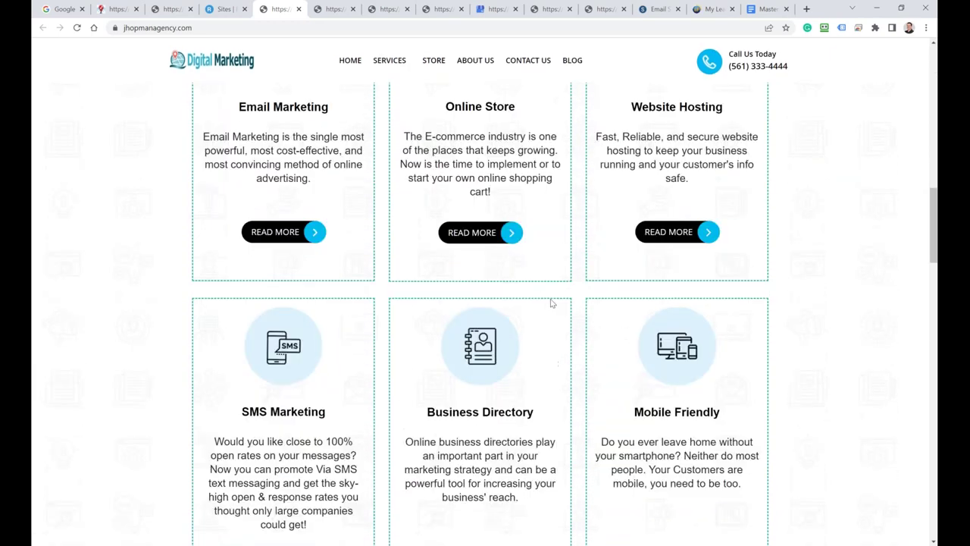
{"action": "scroll", "coordinate": [544, 299], "scroll_direction": "down", "scroll_amount": 1}
{"action": "scroll", "coordinate": [361, 166], "scroll_direction": "up", "scroll_amount": 17}
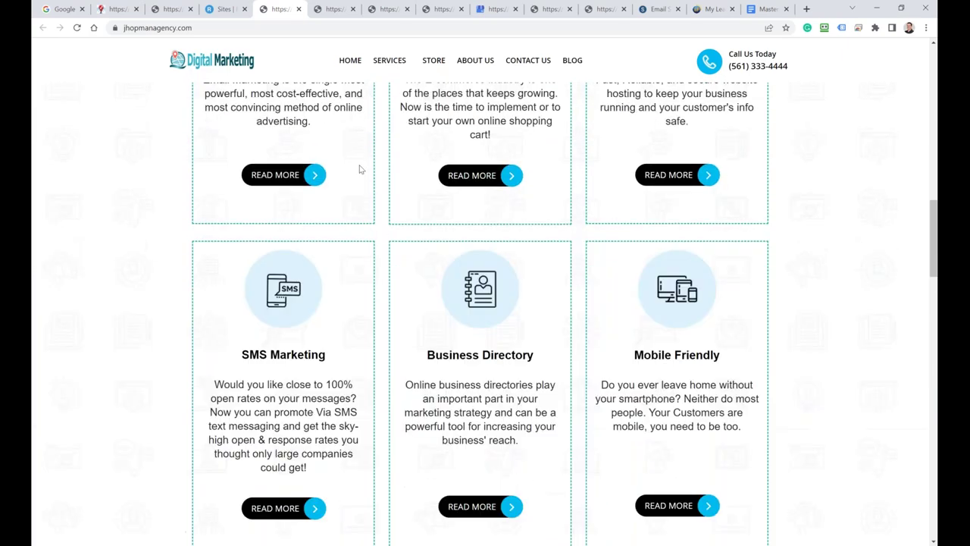
{"action": "scroll", "coordinate": [350, 161], "scroll_direction": "up", "scroll_amount": 4}
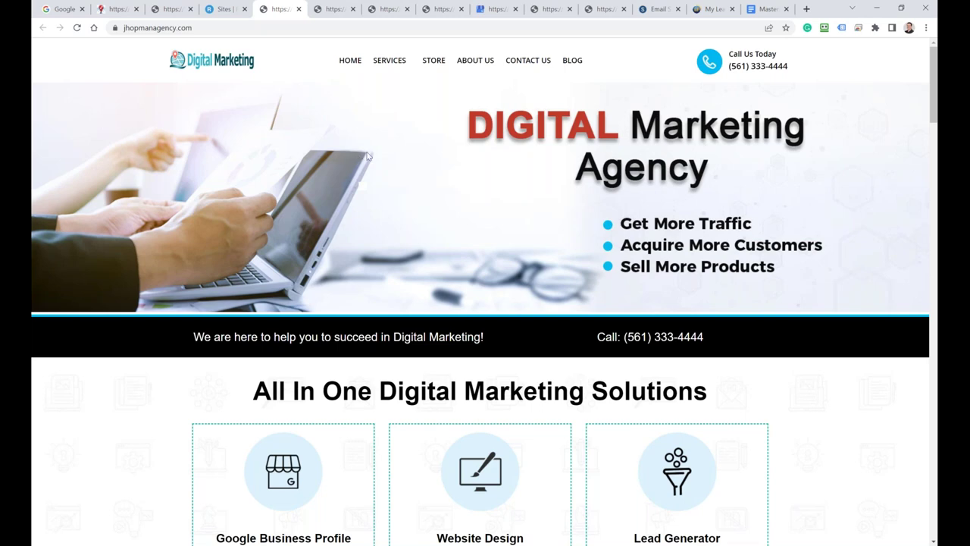
Step: Return to the Sites tab and open My Sites, showing the Digital Agency site on jhopmanagency.com
{"action": "left_click", "coordinate": [214, 9]}
{"action": "left_click", "coordinate": [840, 67]}
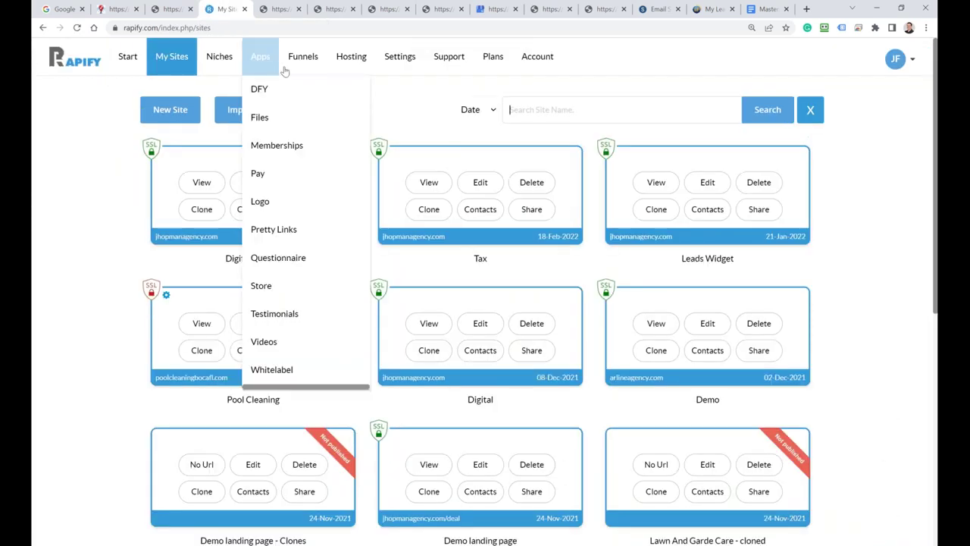
{"action": "mouse_move", "coordinate": [400, 59]}
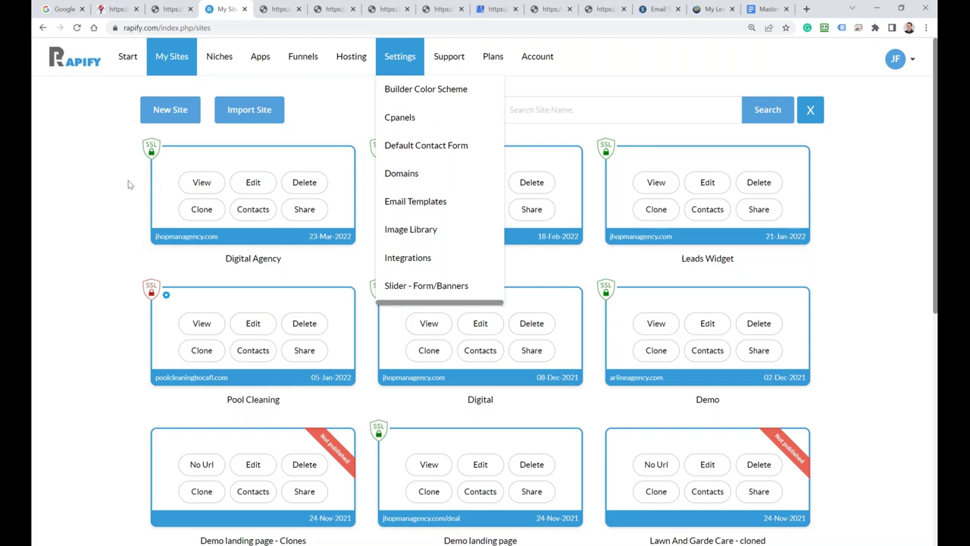
Step: Open the Hosting page listing the four active domains with their auto-renew dates
{"action": "left_click", "coordinate": [350, 65]}
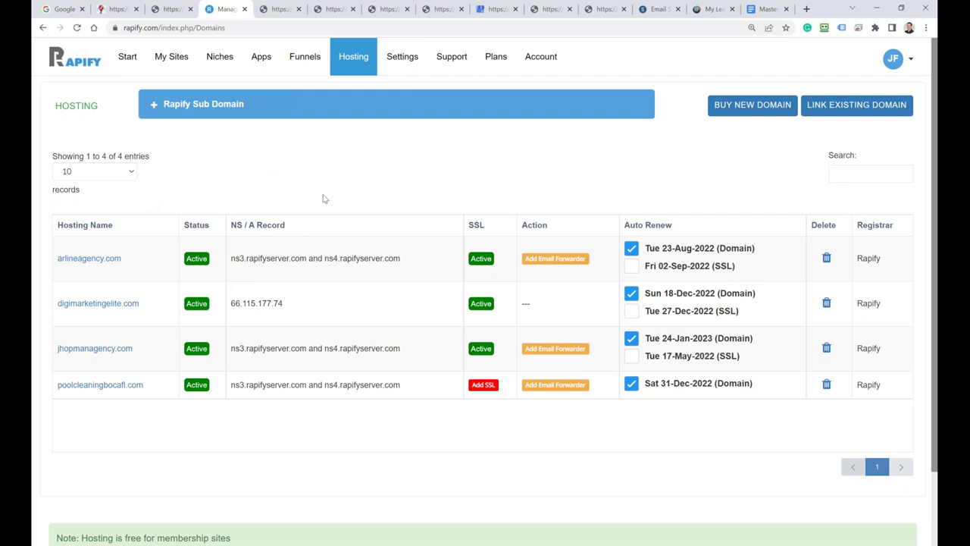
Step: Search the Niches template gallery for 'ertc'
{"action": "left_click", "coordinate": [220, 61]}
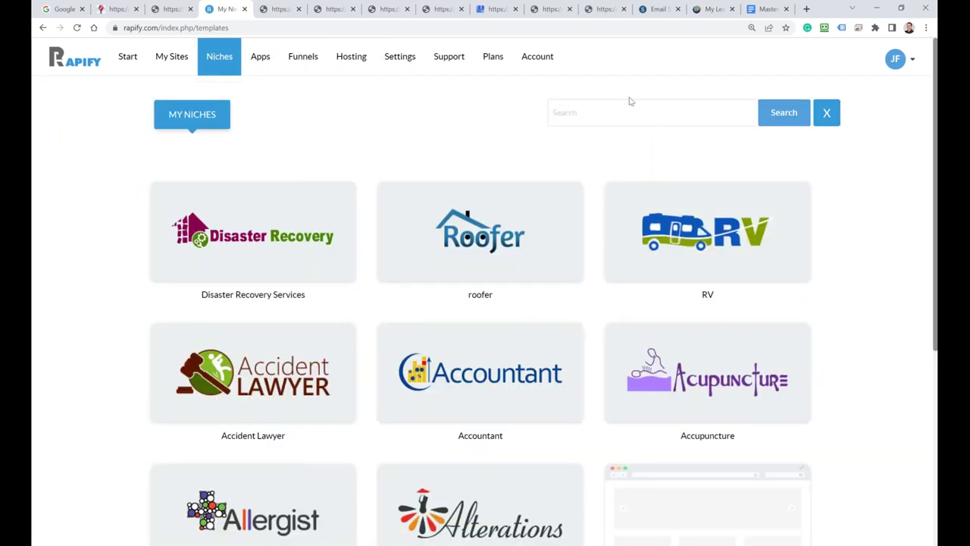
{"action": "left_click", "coordinate": [600, 121]}
{"action": "type", "text": "ertc"}
{"action": "key", "text": "Return"}
Step: Preview the ERTC FUND tax website template and scroll through its sections
{"action": "mouse_move", "coordinate": [192, 280]}
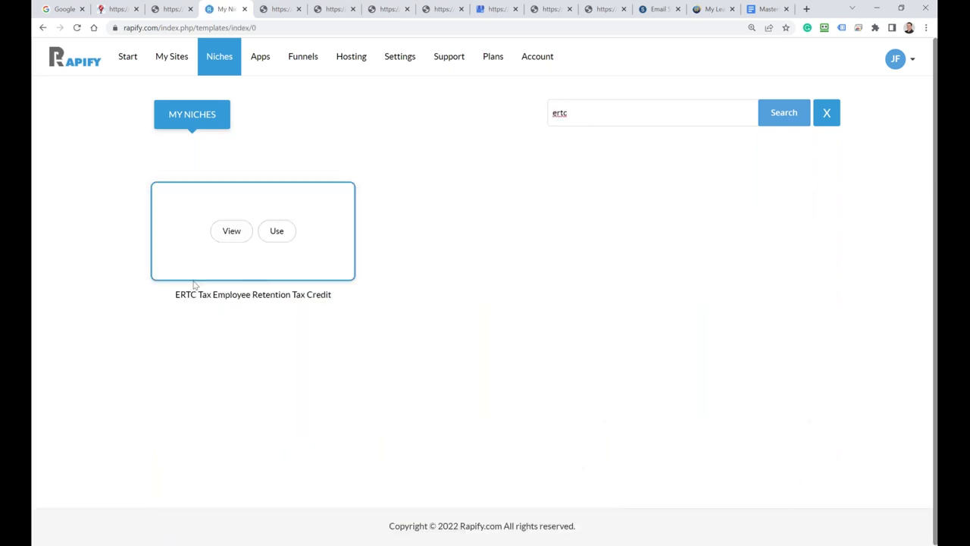
{"action": "left_click", "coordinate": [232, 235]}
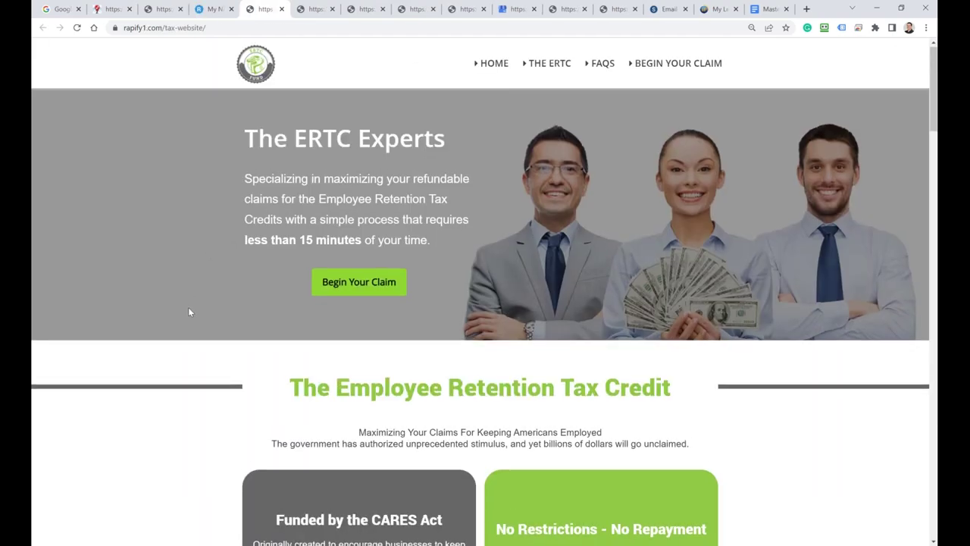
{"action": "scroll", "coordinate": [284, 328], "scroll_direction": "down", "scroll_amount": 4}
{"action": "scroll", "coordinate": [290, 440], "scroll_direction": "down", "scroll_amount": 2}
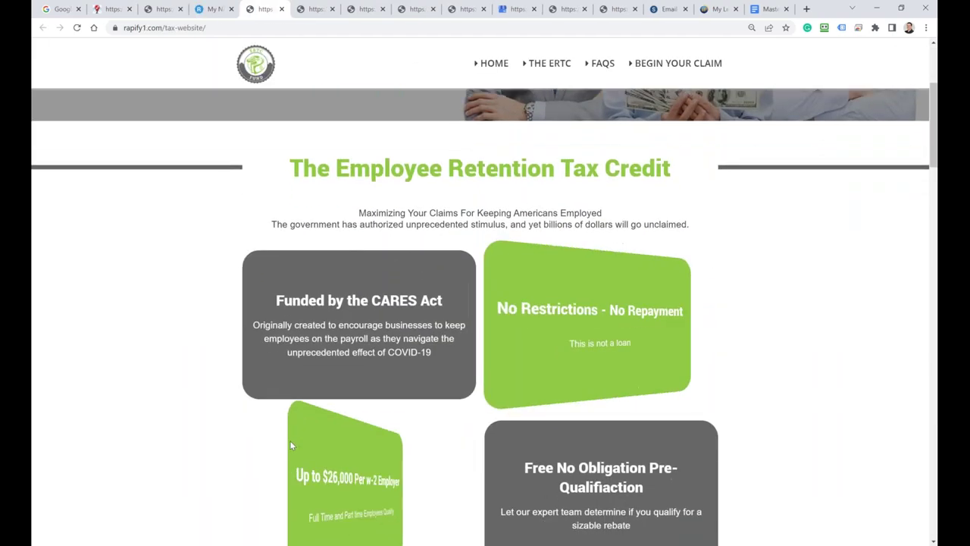
{"action": "scroll", "coordinate": [467, 383], "scroll_direction": "down", "scroll_amount": 2}
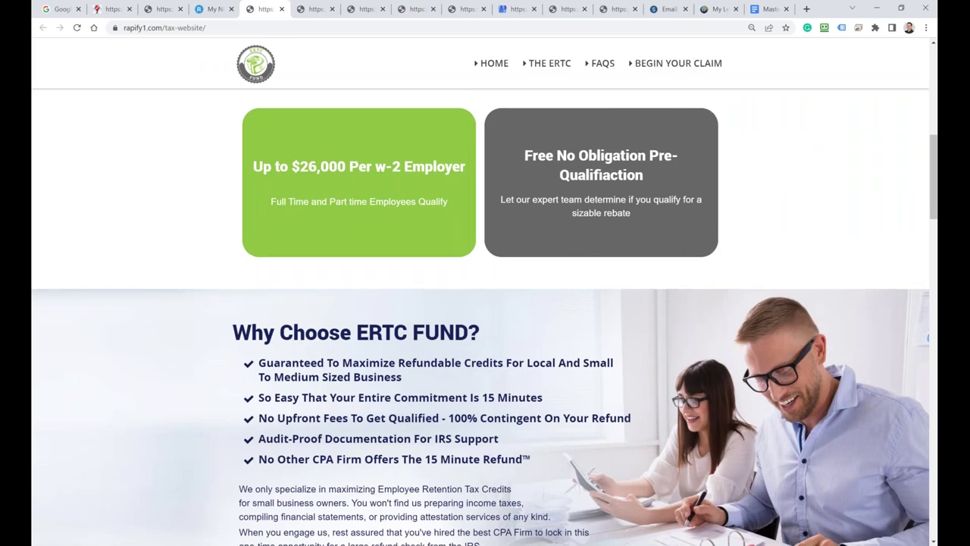
{"action": "scroll", "coordinate": [468, 383], "scroll_direction": "down", "scroll_amount": 2}
{"action": "scroll", "coordinate": [455, 394], "scroll_direction": "down", "scroll_amount": 10}
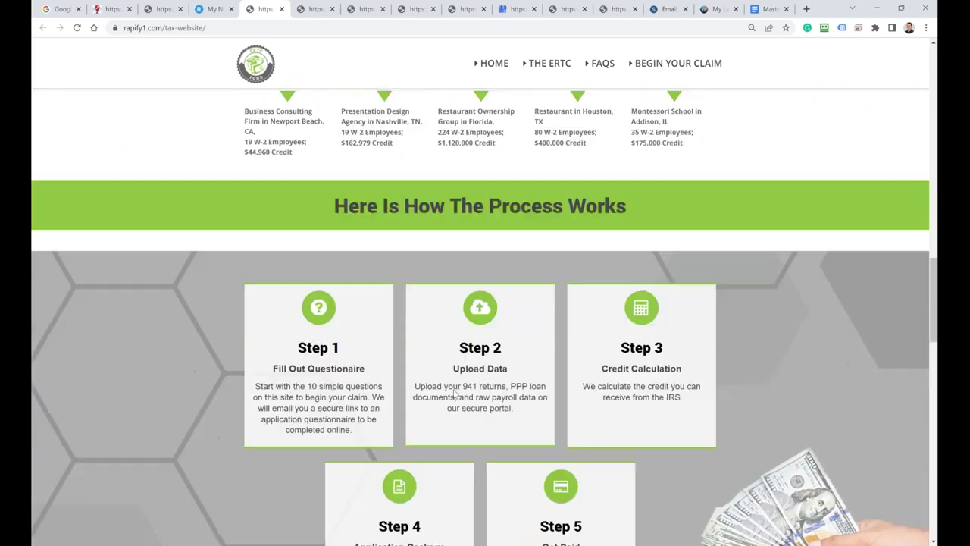
{"action": "scroll", "coordinate": [454, 393], "scroll_direction": "down", "scroll_amount": 7}
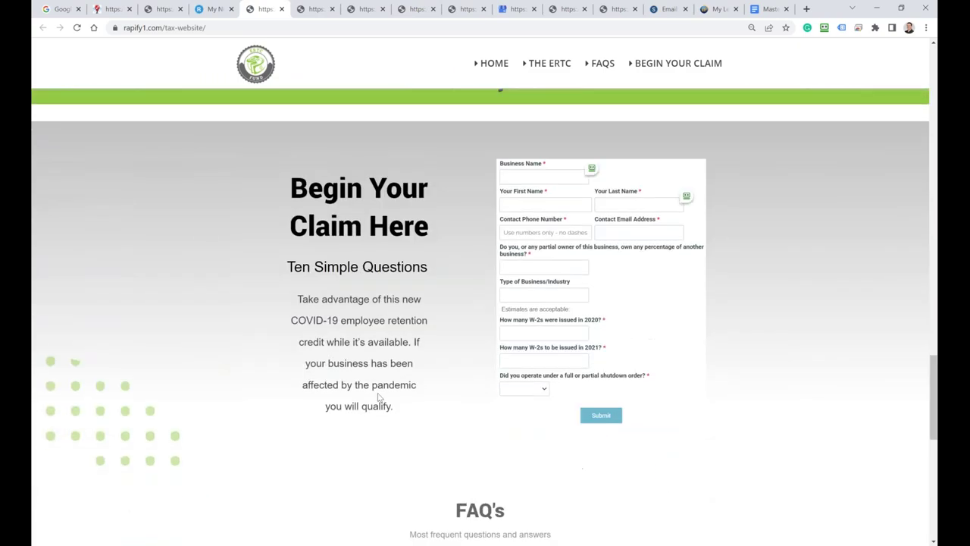
{"action": "scroll", "coordinate": [373, 396], "scroll_direction": "down", "scroll_amount": 6}
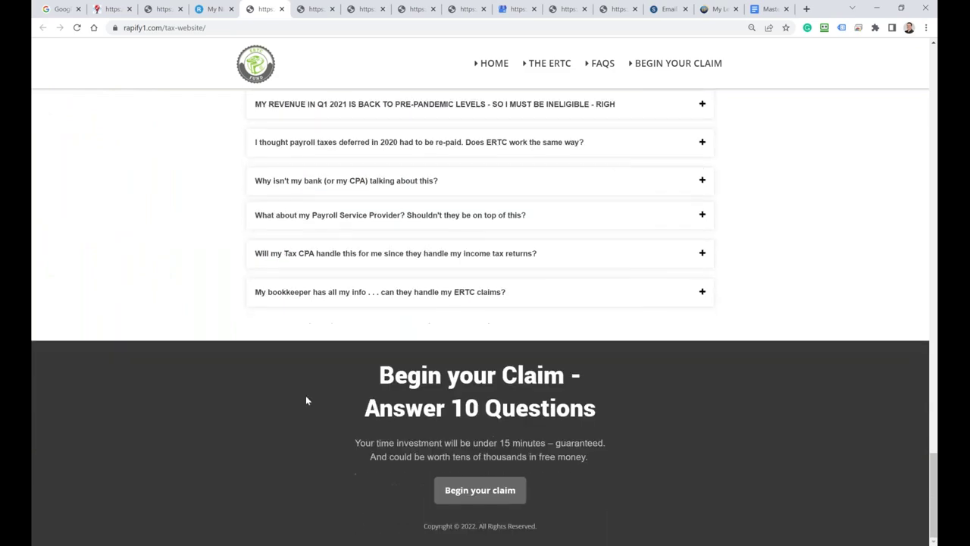
{"action": "scroll", "coordinate": [296, 388], "scroll_direction": "up", "scroll_amount": 12}
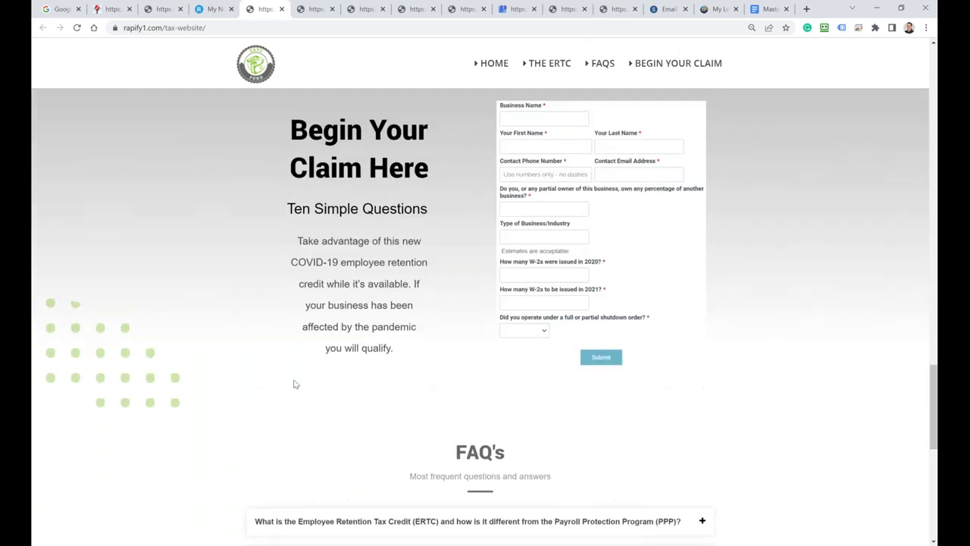
{"action": "scroll", "coordinate": [296, 377], "scroll_direction": "up", "scroll_amount": 10}
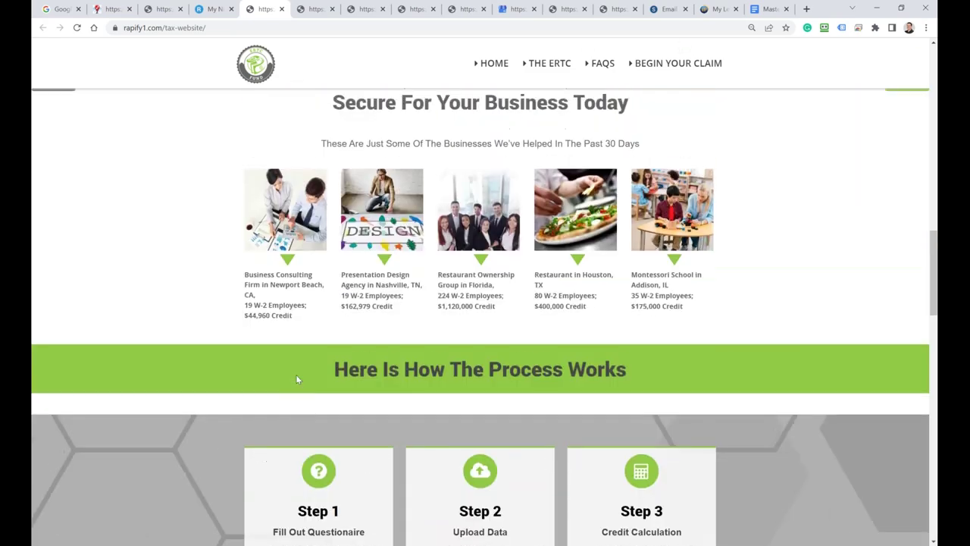
{"action": "scroll", "coordinate": [297, 380], "scroll_direction": "up", "scroll_amount": 5}
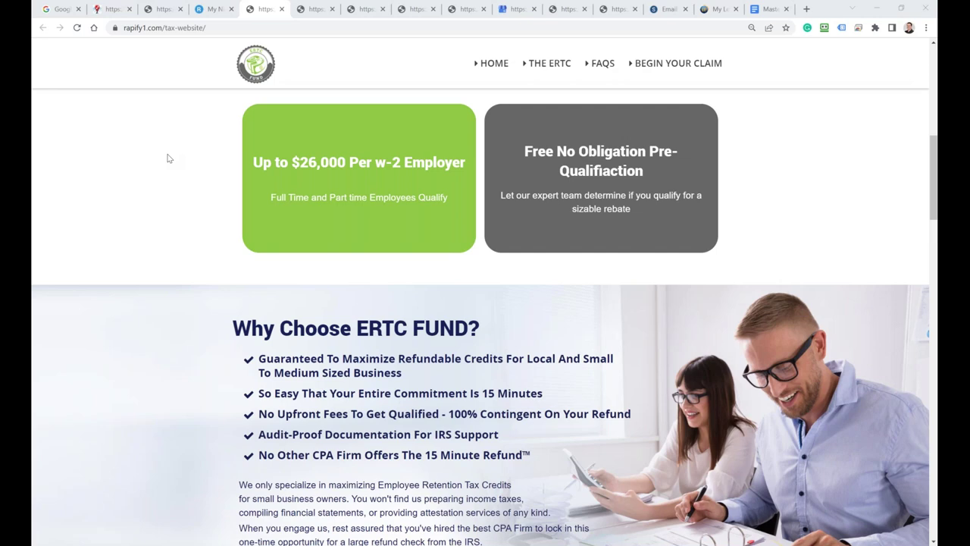
{"action": "left_click", "coordinate": [206, 9]}
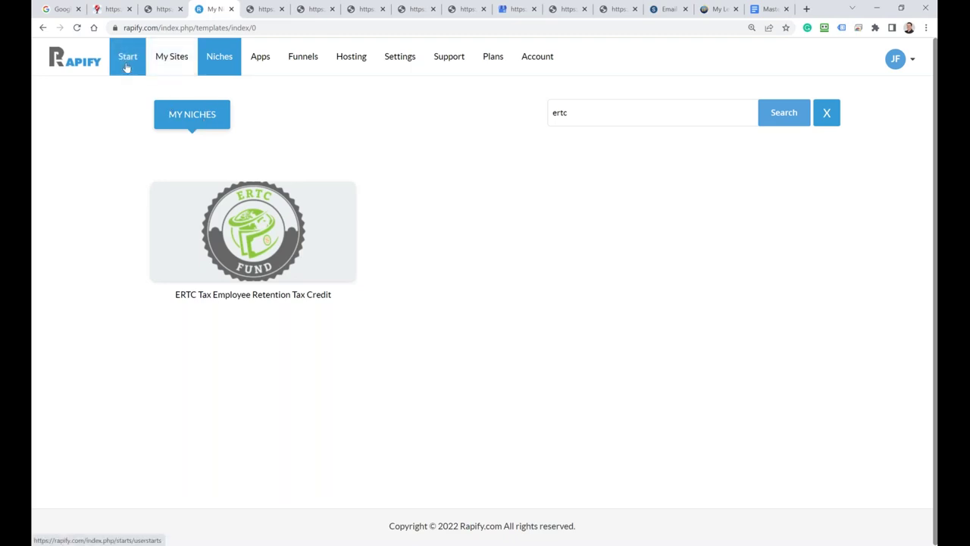
{"action": "left_click", "coordinate": [126, 65]}
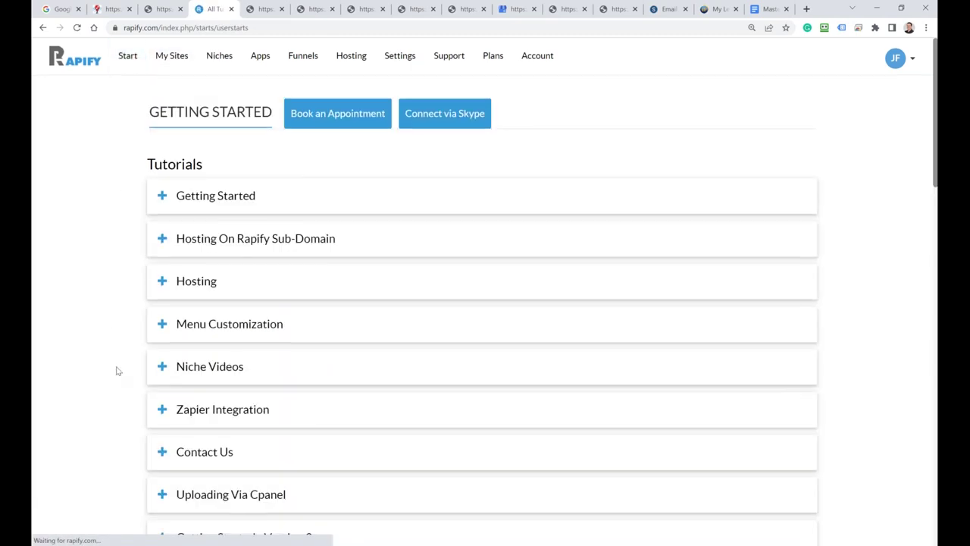
{"action": "scroll", "coordinate": [118, 371], "scroll_direction": "down", "scroll_amount": 3}
{"action": "scroll", "coordinate": [117, 370], "scroll_direction": "up", "scroll_amount": 3}
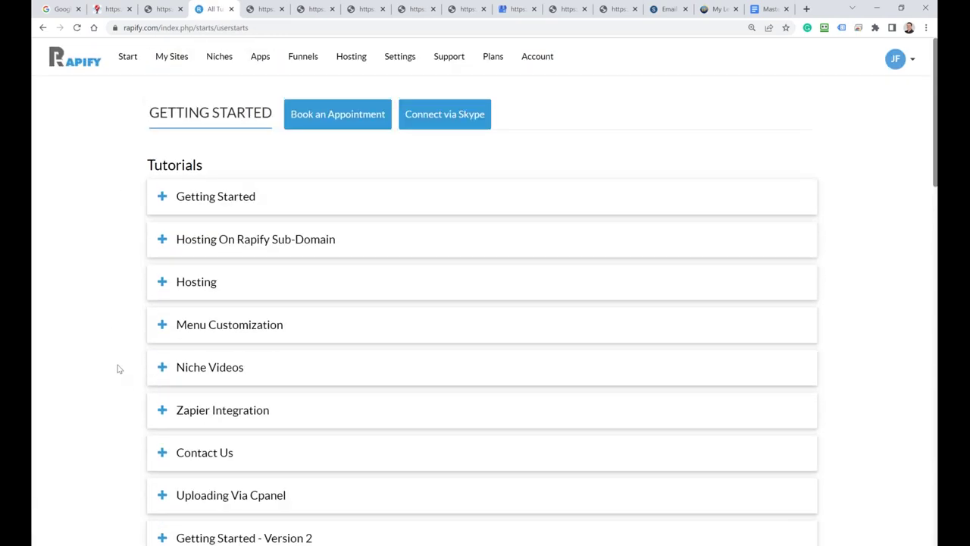
{"action": "scroll", "coordinate": [117, 369], "scroll_direction": "down", "scroll_amount": 4}
{"action": "scroll", "coordinate": [117, 368], "scroll_direction": "down", "scroll_amount": 8}
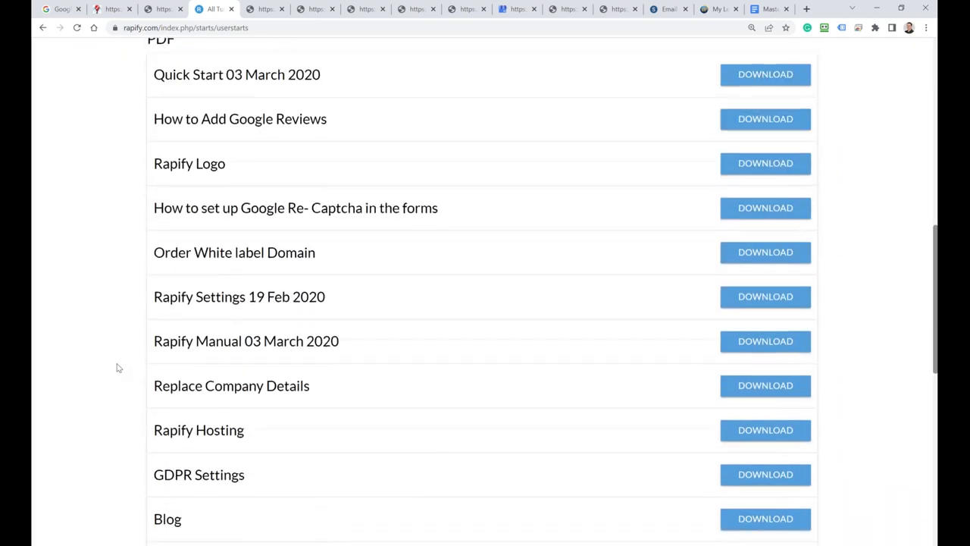
{"action": "scroll", "coordinate": [118, 368], "scroll_direction": "down", "scroll_amount": 3}
{"action": "scroll", "coordinate": [117, 364], "scroll_direction": "up", "scroll_amount": 12}
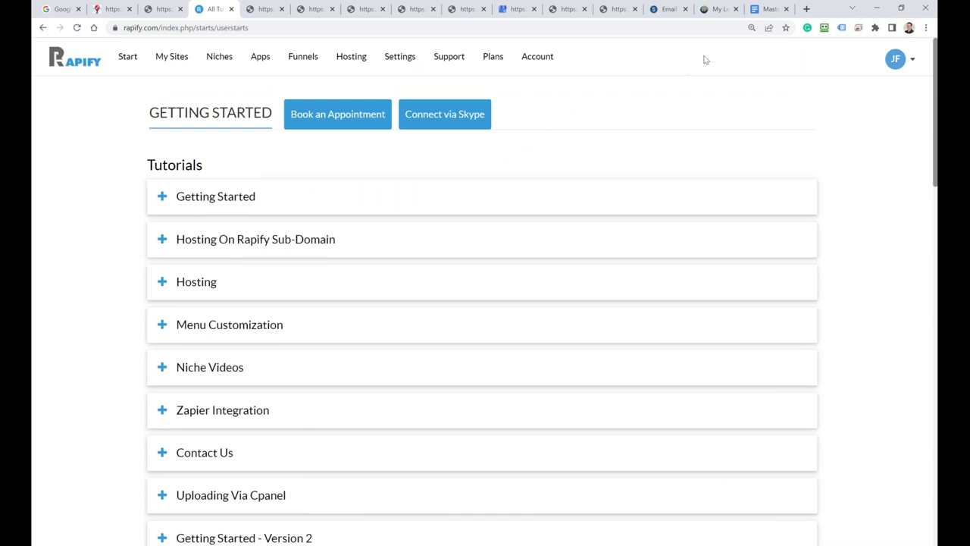
Step: Switch to the Email Agency Bundle welcome page and select the domain in its web address
{"action": "left_click", "coordinate": [770, 8]}
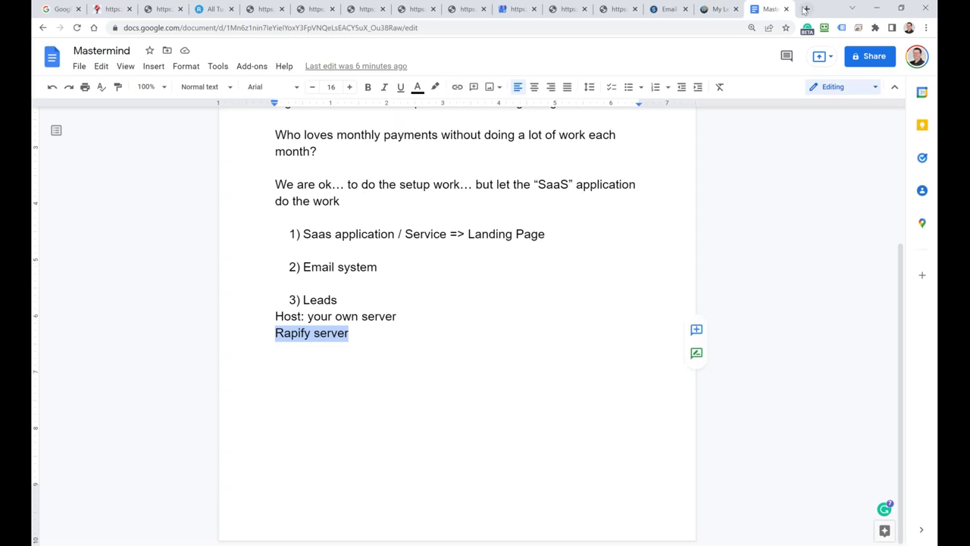
{"action": "left_click", "coordinate": [160, 9]}
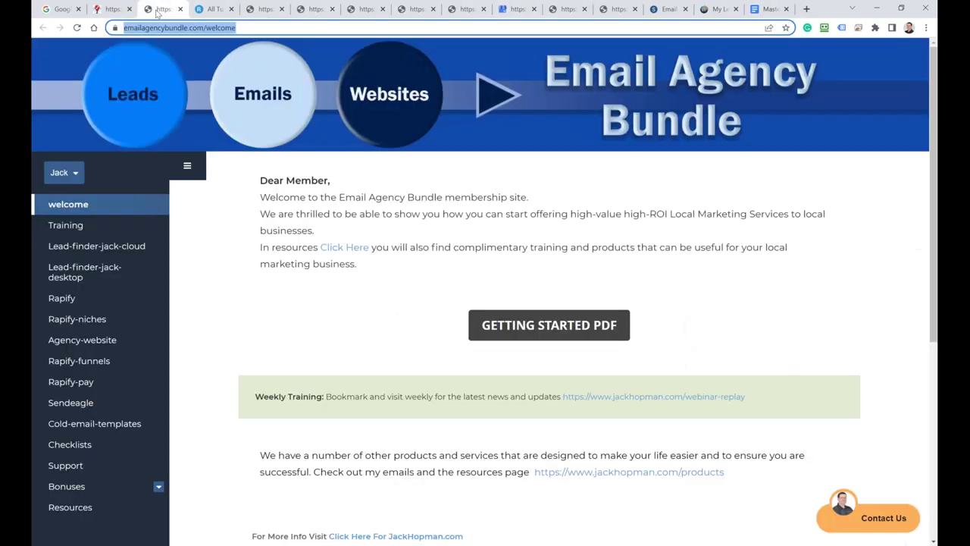
{"action": "left_click", "coordinate": [265, 28]}
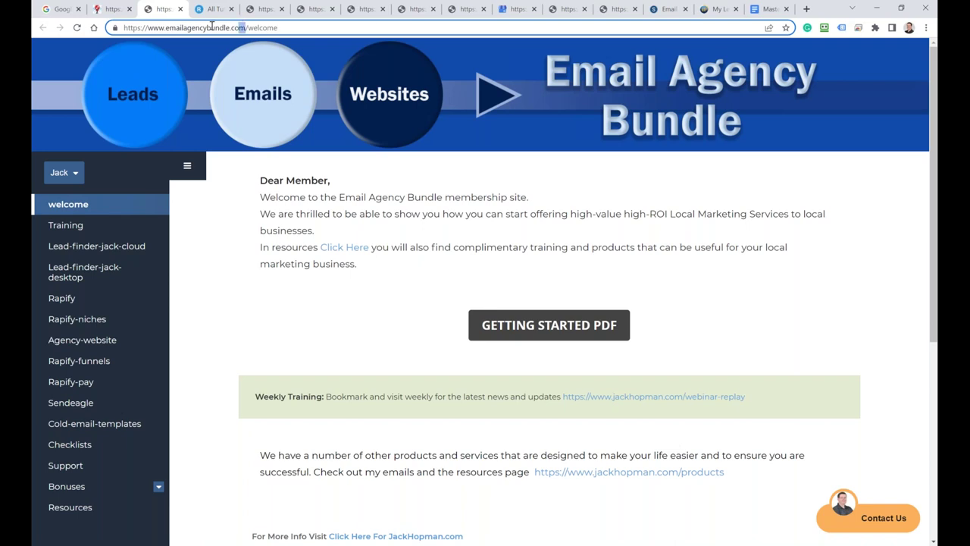
{"action": "left_click_drag", "start_coordinate": [244, 27], "coordinate": [97, 25]}
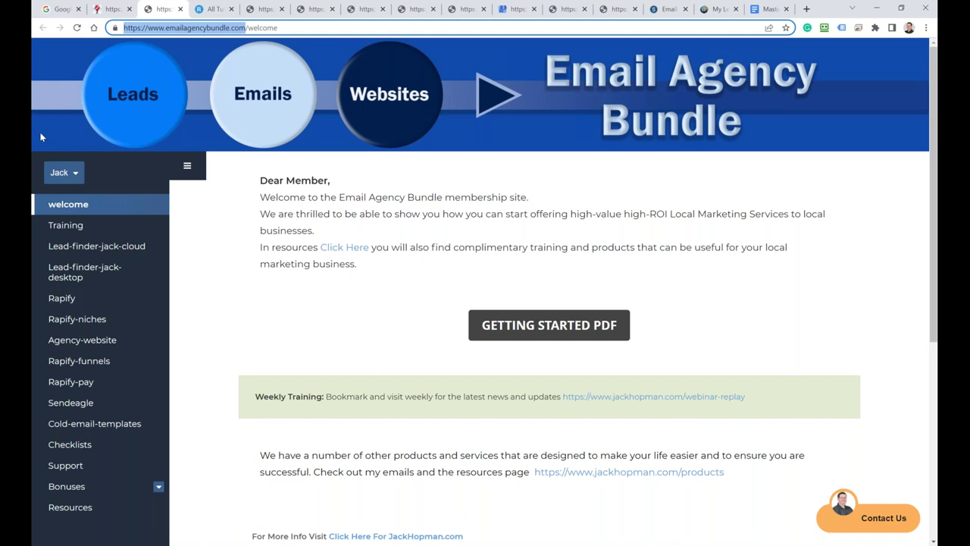
{"action": "key", "text": "alt+Tab"}
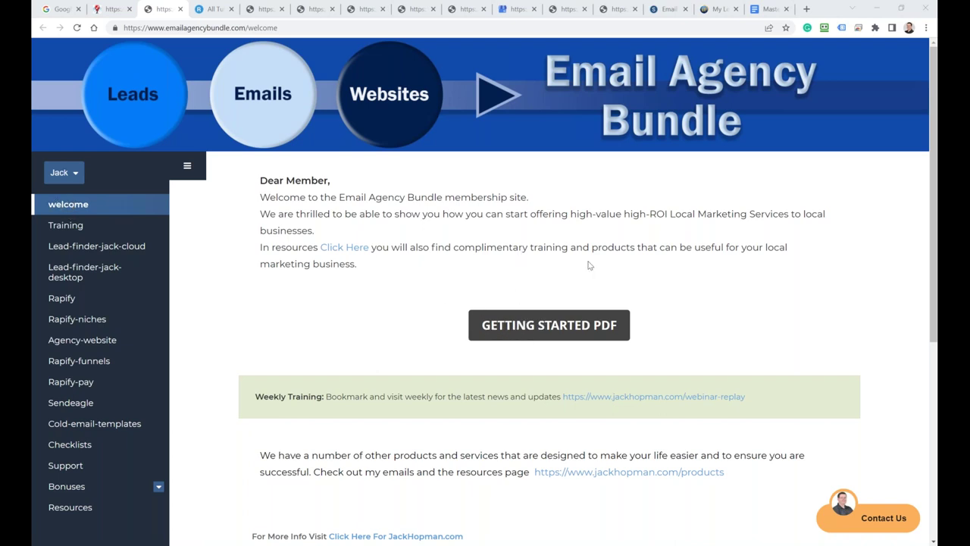
Step: Open the Getting Started PDF guide and read through pages 1 to 6
{"action": "left_click", "coordinate": [554, 326]}
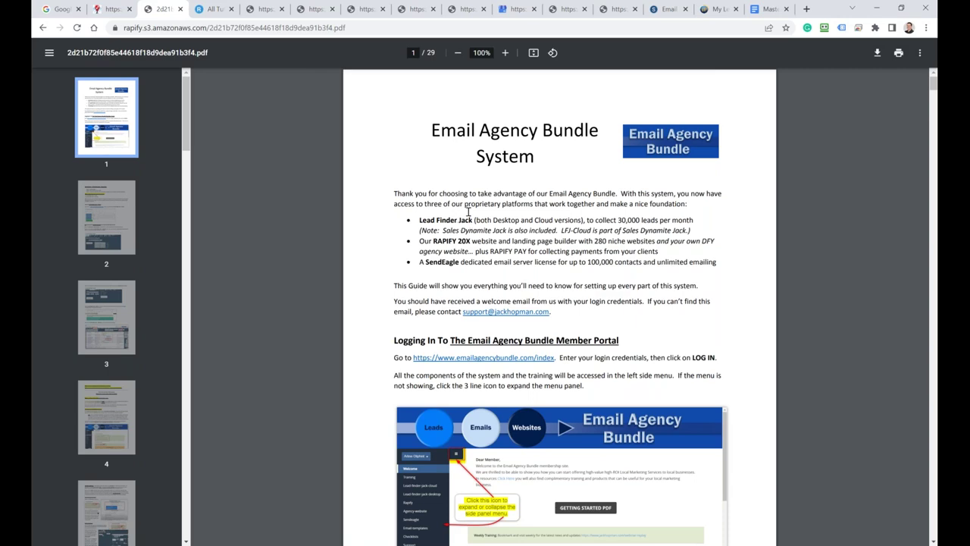
{"action": "scroll", "coordinate": [467, 212], "scroll_direction": "down", "scroll_amount": 2}
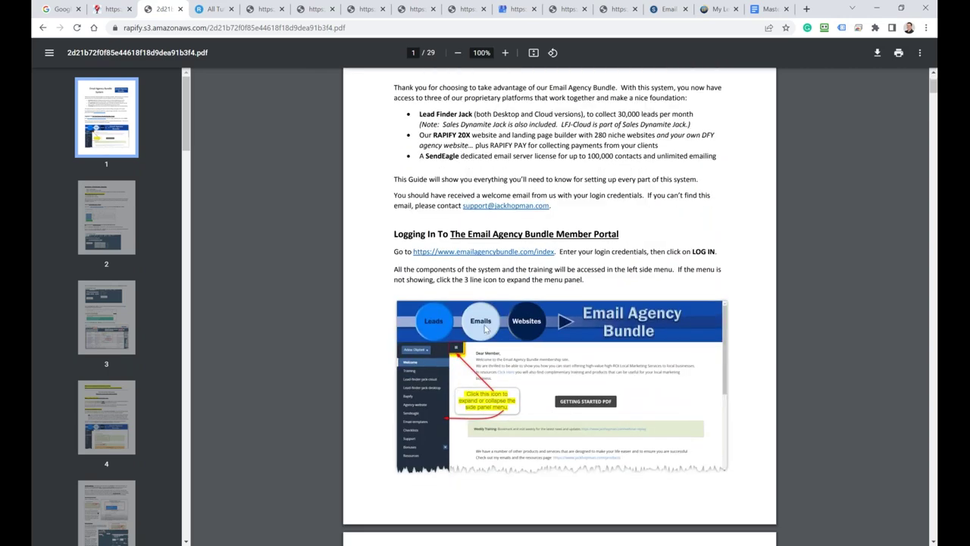
{"action": "scroll", "coordinate": [476, 258], "scroll_direction": "up", "scroll_amount": 2}
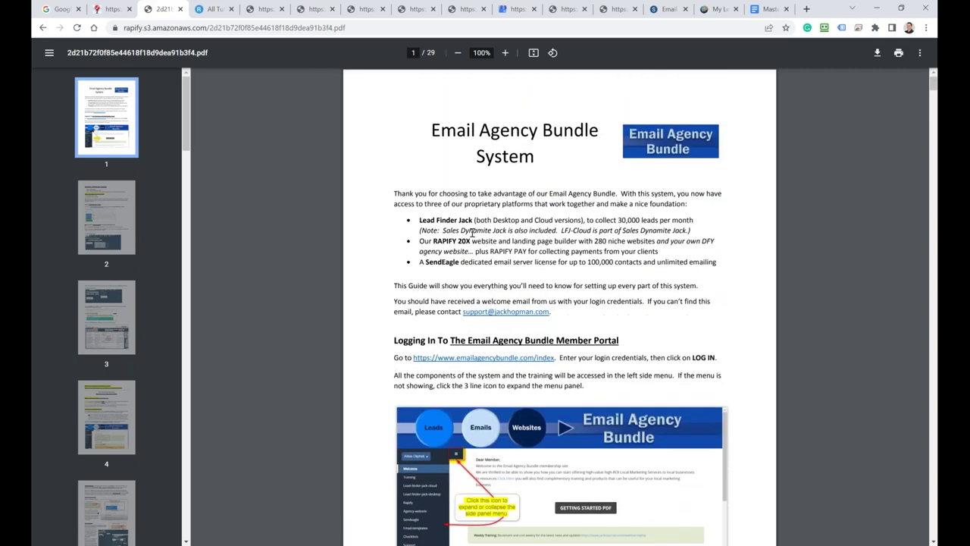
{"action": "scroll", "coordinate": [489, 230], "scroll_direction": "down", "scroll_amount": 3}
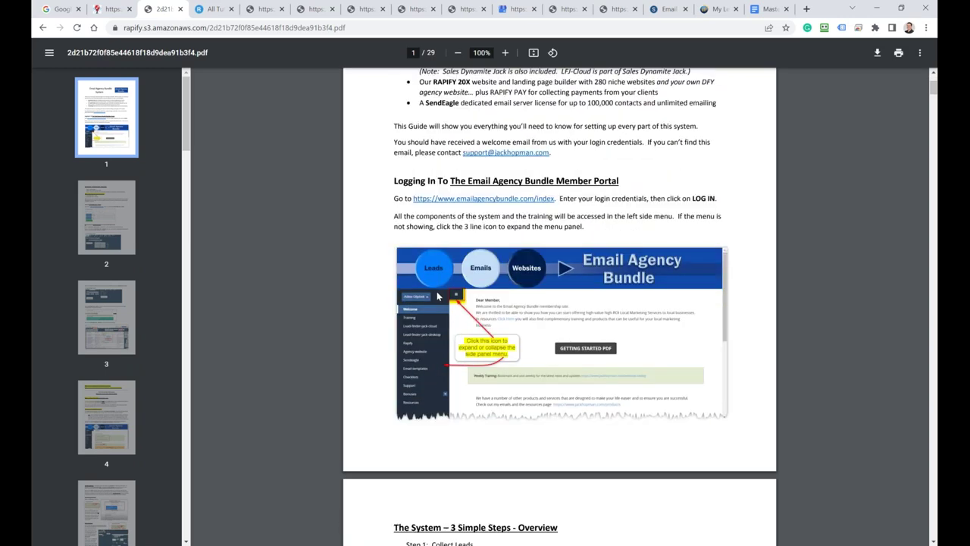
{"action": "scroll", "coordinate": [478, 366], "scroll_direction": "down", "scroll_amount": 6}
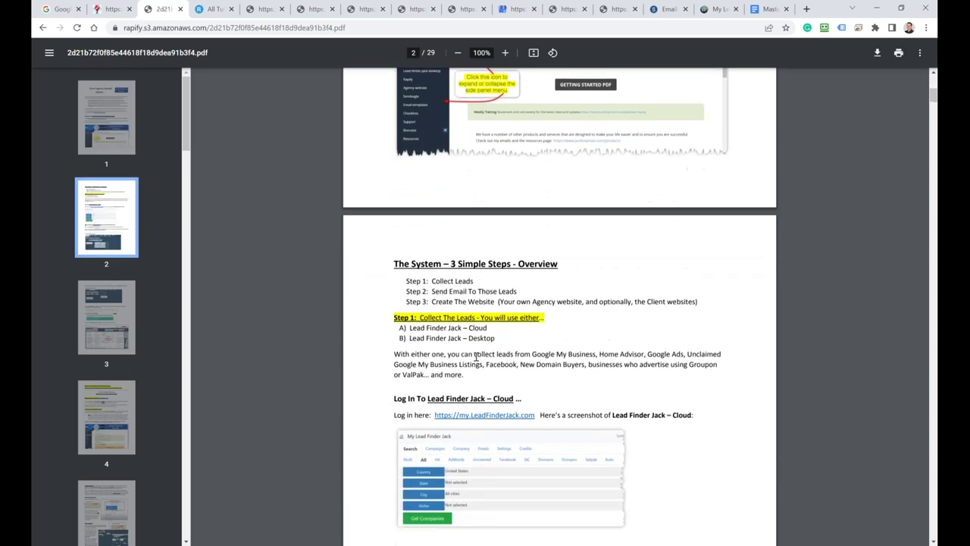
{"action": "scroll", "coordinate": [456, 313], "scroll_direction": "down", "scroll_amount": 2}
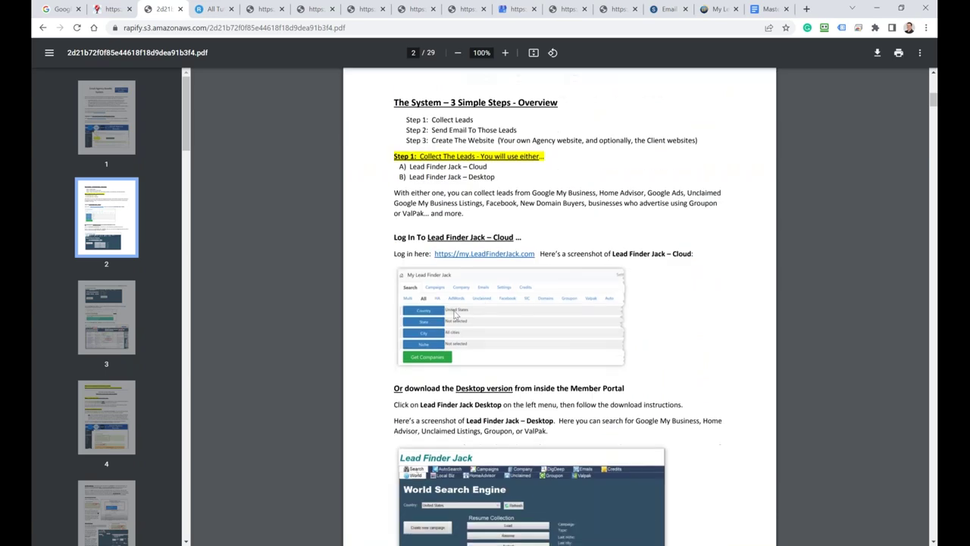
{"action": "scroll", "coordinate": [456, 313], "scroll_direction": "down", "scroll_amount": 3}
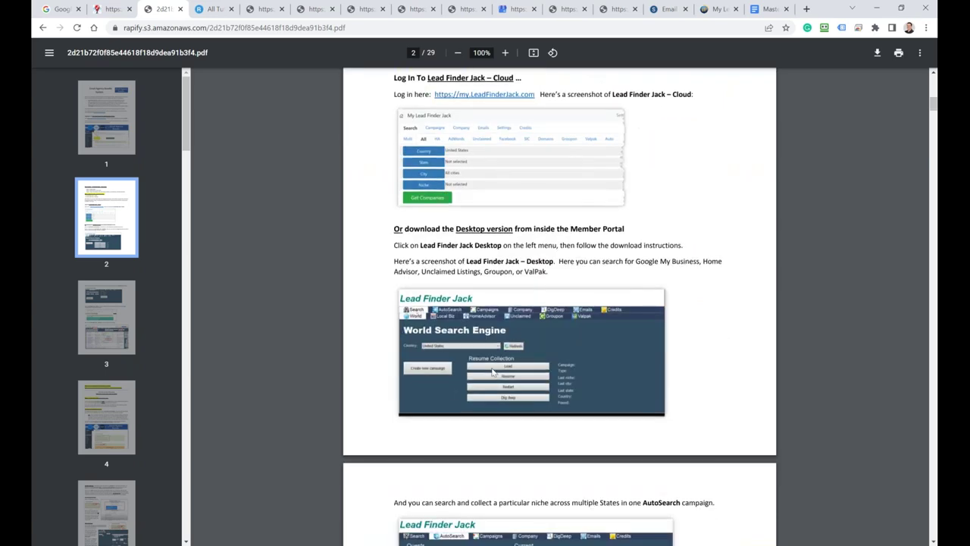
{"action": "scroll", "coordinate": [493, 371], "scroll_direction": "down", "scroll_amount": 2}
{"action": "scroll", "coordinate": [486, 248], "scroll_direction": "down", "scroll_amount": 6}
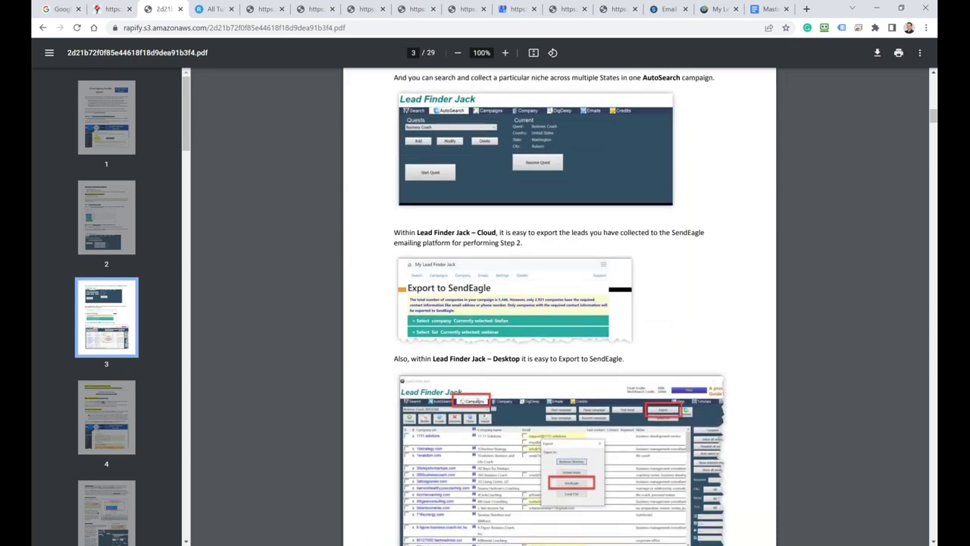
{"action": "scroll", "coordinate": [559, 303], "scroll_direction": "down", "scroll_amount": 9}
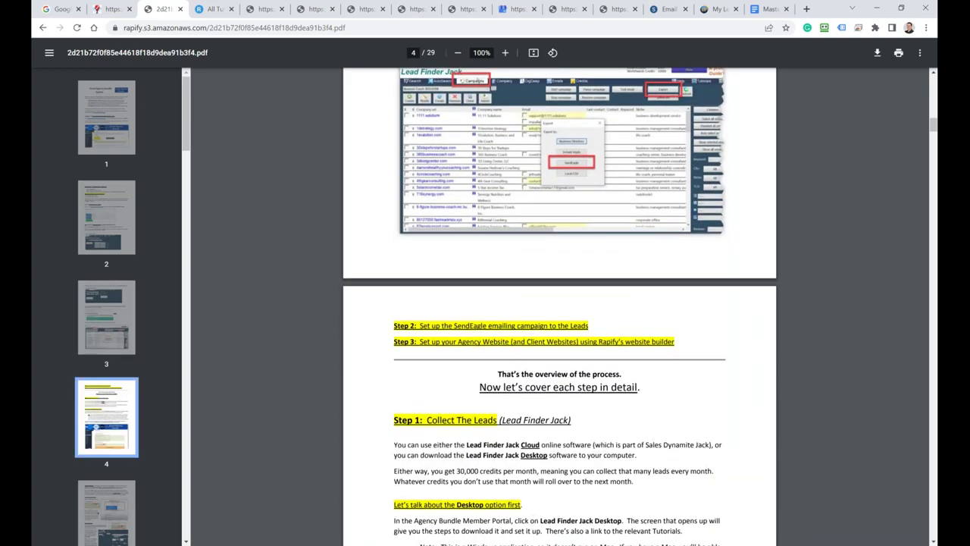
{"action": "scroll", "coordinate": [442, 402], "scroll_direction": "down", "scroll_amount": 1}
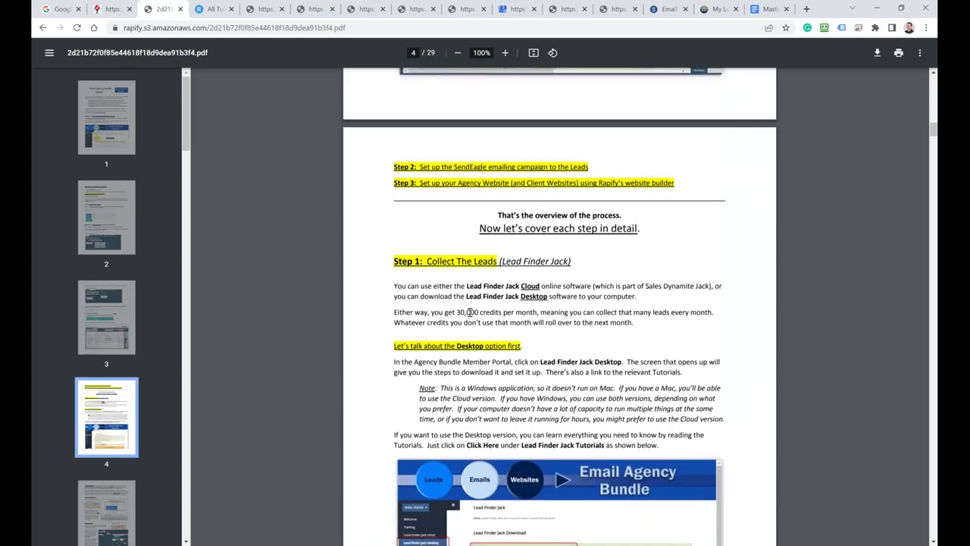
{"action": "scroll", "coordinate": [455, 349], "scroll_direction": "down", "scroll_amount": 2}
{"action": "scroll", "coordinate": [469, 312], "scroll_direction": "down", "scroll_amount": 2}
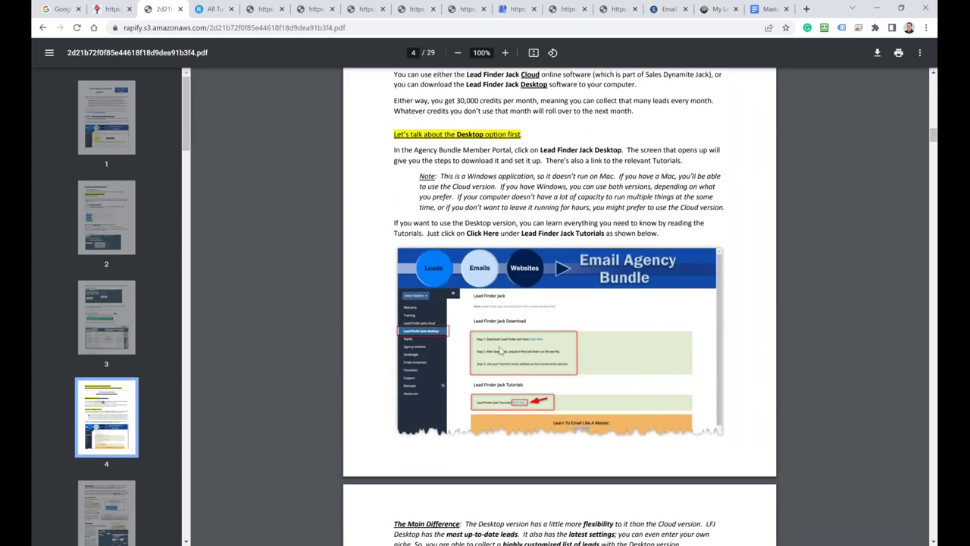
{"action": "scroll", "coordinate": [523, 351], "scroll_direction": "down", "scroll_amount": 7}
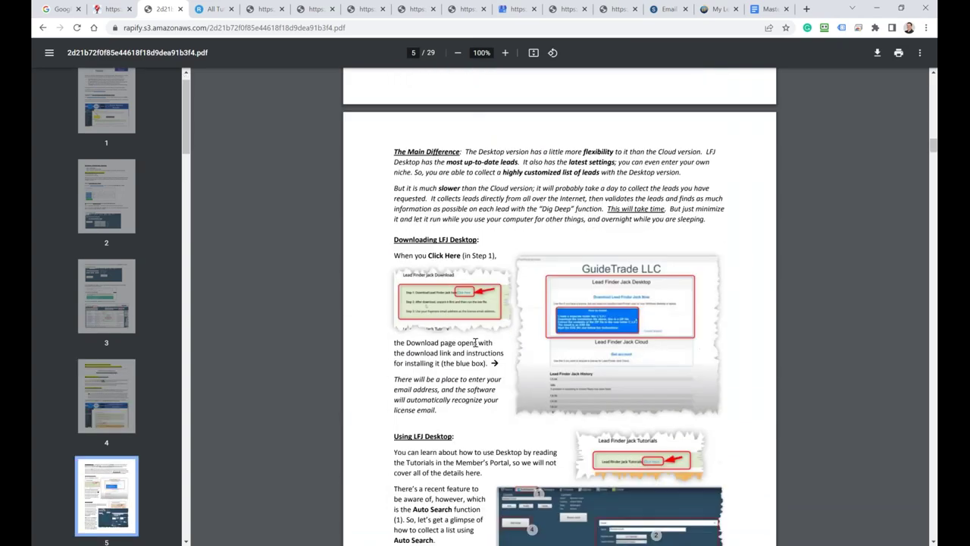
{"action": "scroll", "coordinate": [529, 350], "scroll_direction": "down", "scroll_amount": 8}
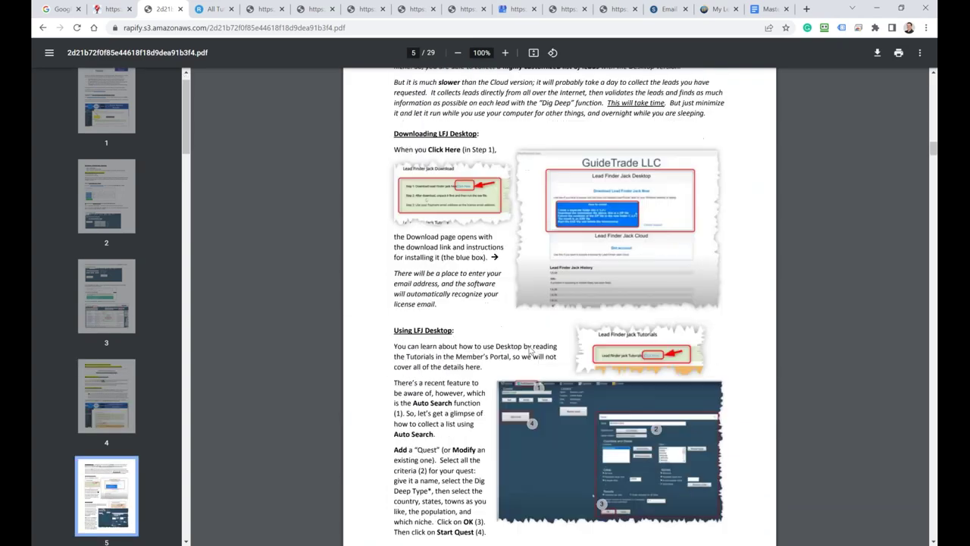
{"action": "scroll", "coordinate": [529, 347], "scroll_direction": "down", "scroll_amount": 2}
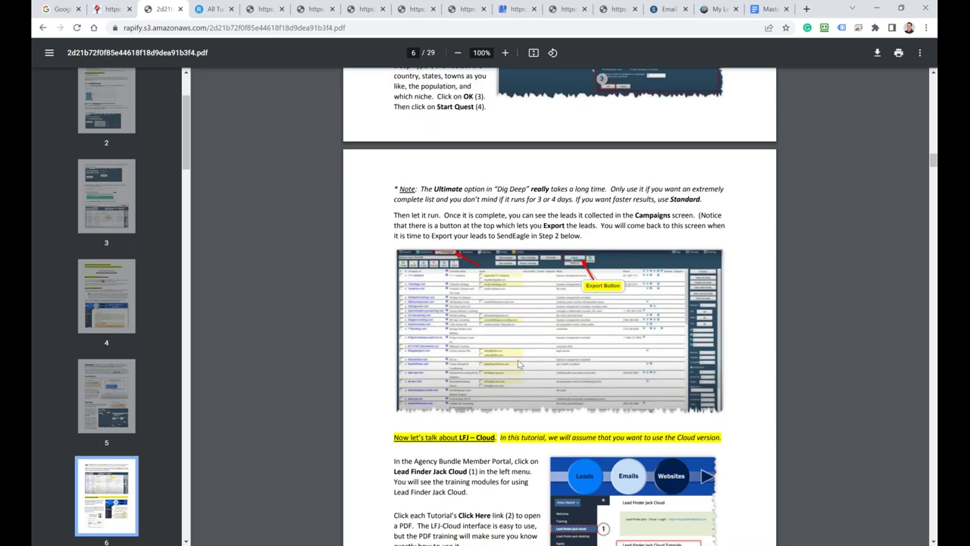
Step: Read through the Getting Started guide from page 11 down to page 17
{"action": "scroll", "coordinate": [518, 365], "scroll_direction": "down", "scroll_amount": 3}
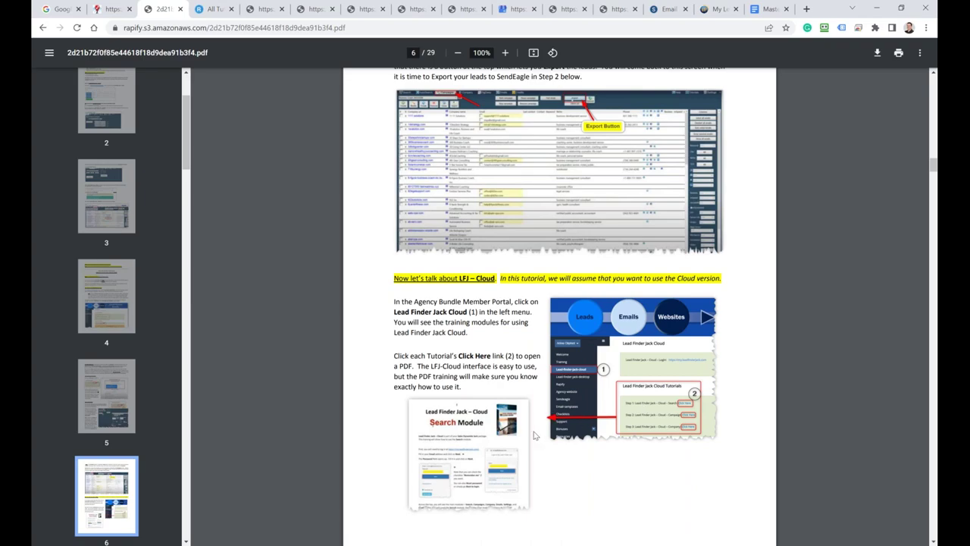
{"action": "scroll", "coordinate": [534, 435], "scroll_direction": "down", "scroll_amount": 5}
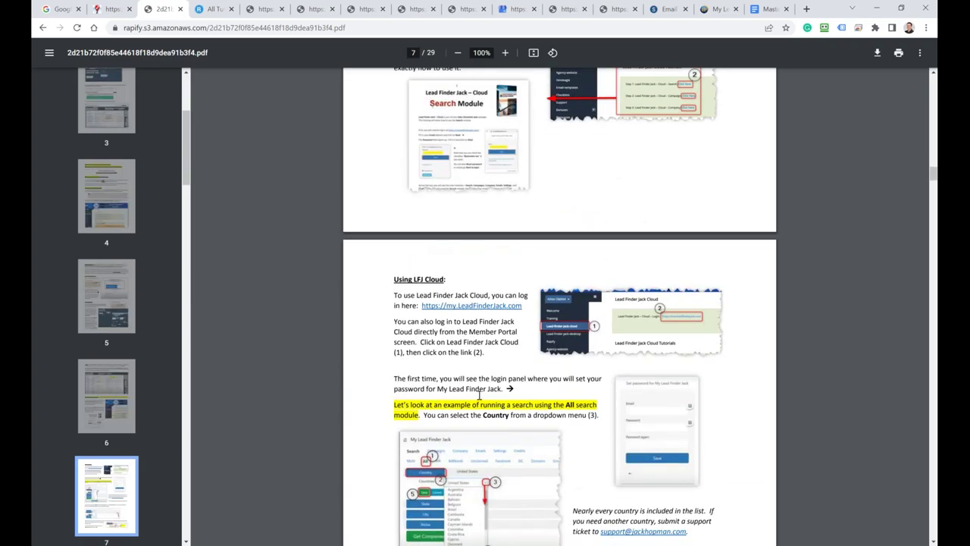
{"action": "scroll", "coordinate": [479, 395], "scroll_direction": "down", "scroll_amount": 8}
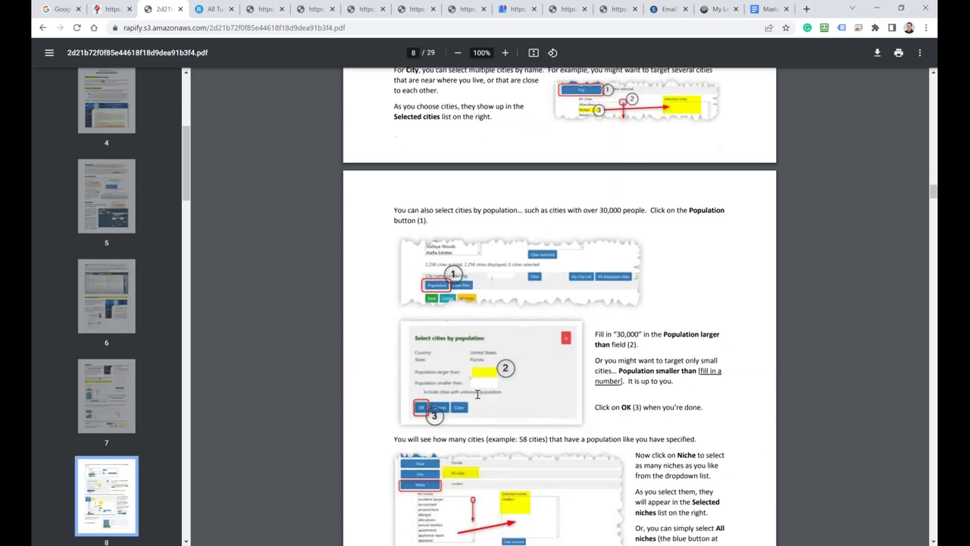
{"action": "scroll", "coordinate": [477, 395], "scroll_direction": "down", "scroll_amount": 10}
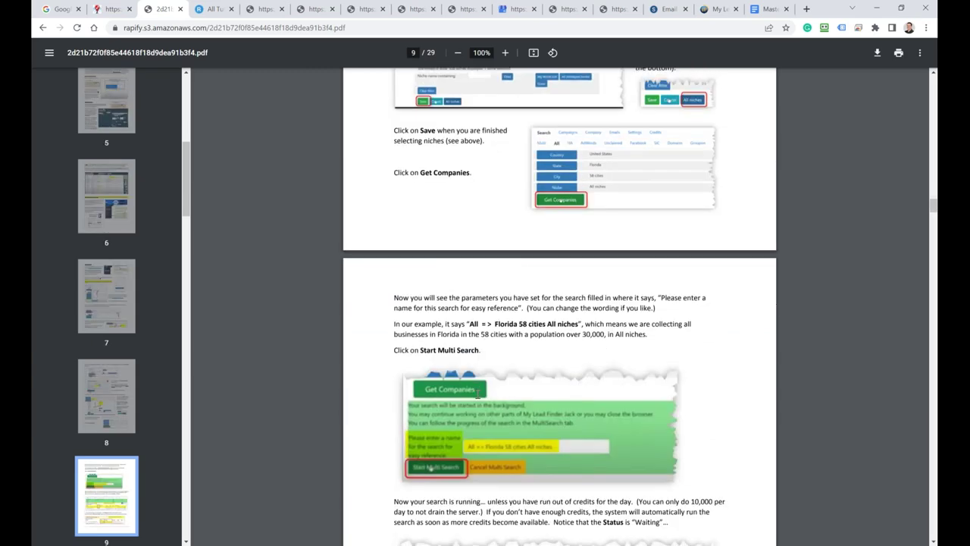
{"action": "scroll", "coordinate": [477, 394], "scroll_direction": "down", "scroll_amount": 3}
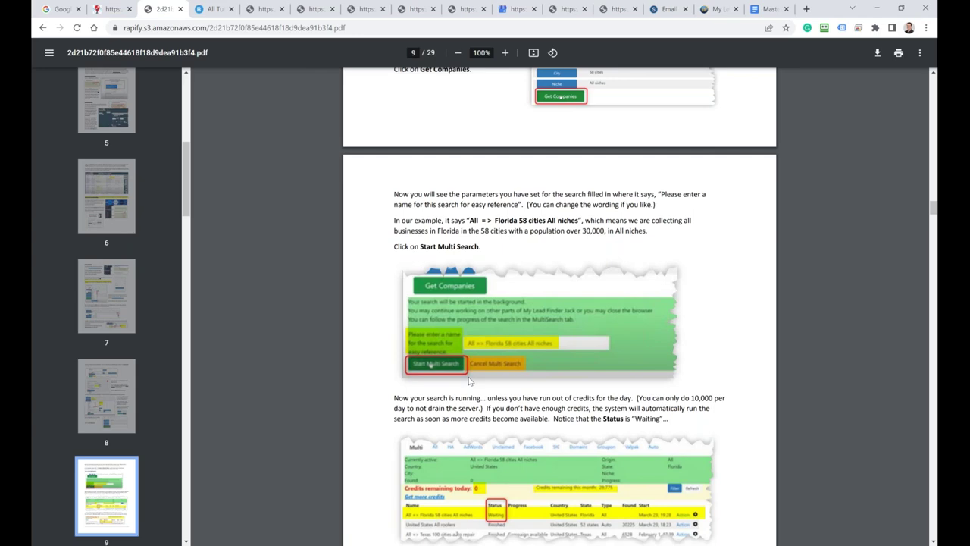
{"action": "scroll", "coordinate": [469, 381], "scroll_direction": "down", "scroll_amount": 5}
{"action": "scroll", "coordinate": [469, 381], "scroll_direction": "down", "scroll_amount": 3}
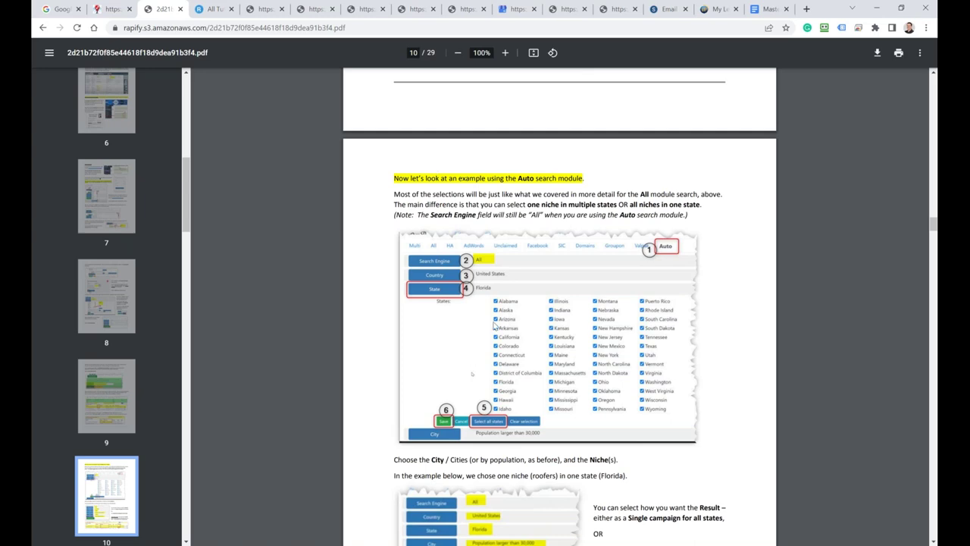
{"action": "scroll", "coordinate": [485, 333], "scroll_direction": "down", "scroll_amount": 4}
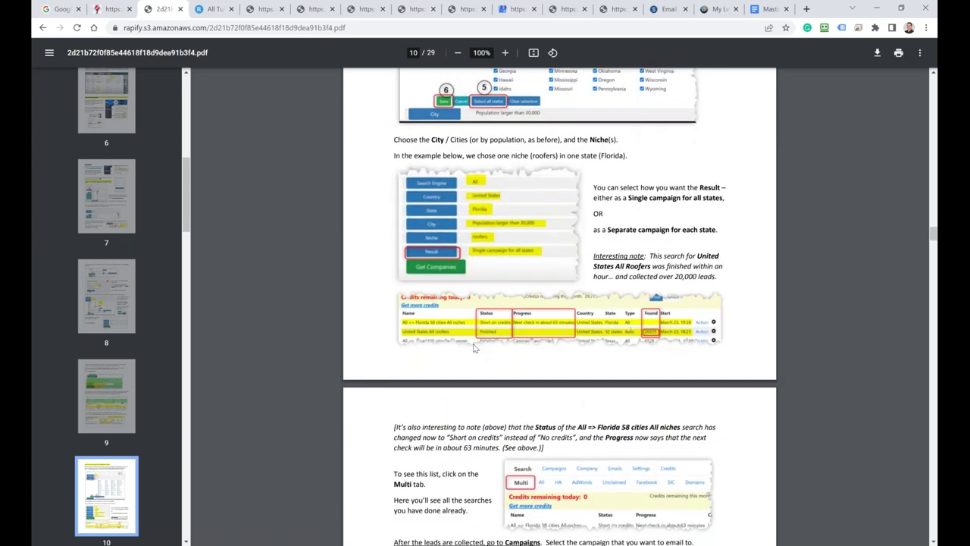
{"action": "scroll", "coordinate": [474, 347], "scroll_direction": "down", "scroll_amount": 3}
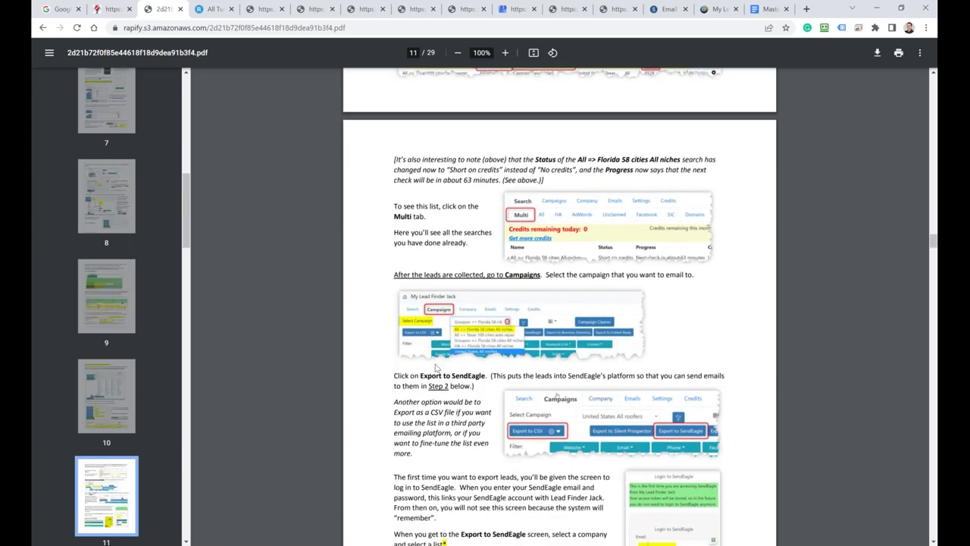
{"action": "scroll", "coordinate": [447, 334], "scroll_direction": "down", "scroll_amount": 6}
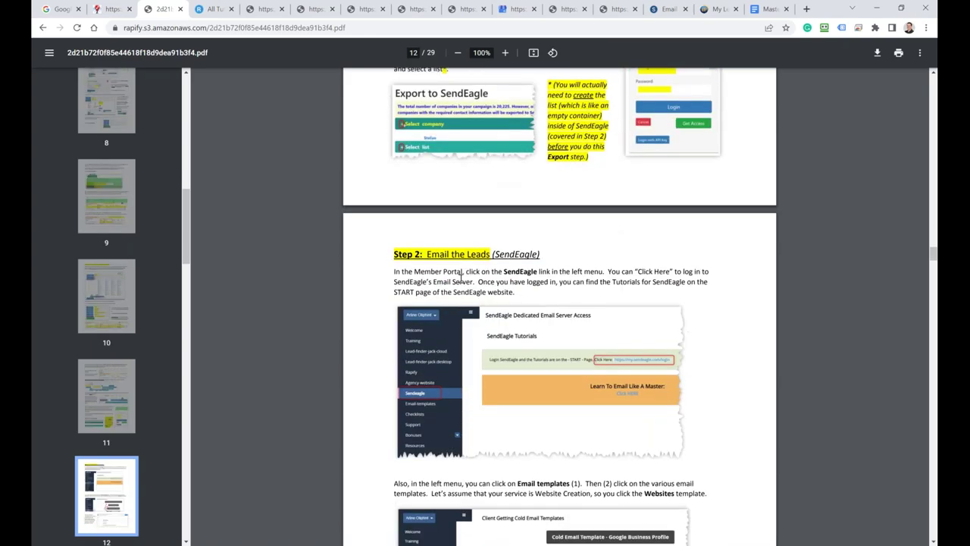
{"action": "scroll", "coordinate": [501, 360], "scroll_direction": "down", "scroll_amount": 2}
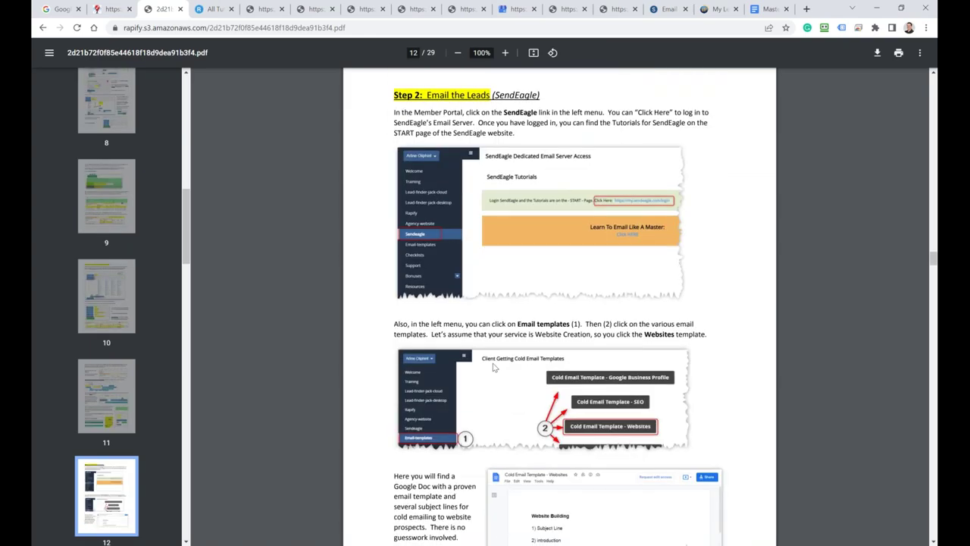
{"action": "scroll", "coordinate": [493, 367], "scroll_direction": "down", "scroll_amount": 6}
{"action": "scroll", "coordinate": [493, 359], "scroll_direction": "down", "scroll_amount": 5}
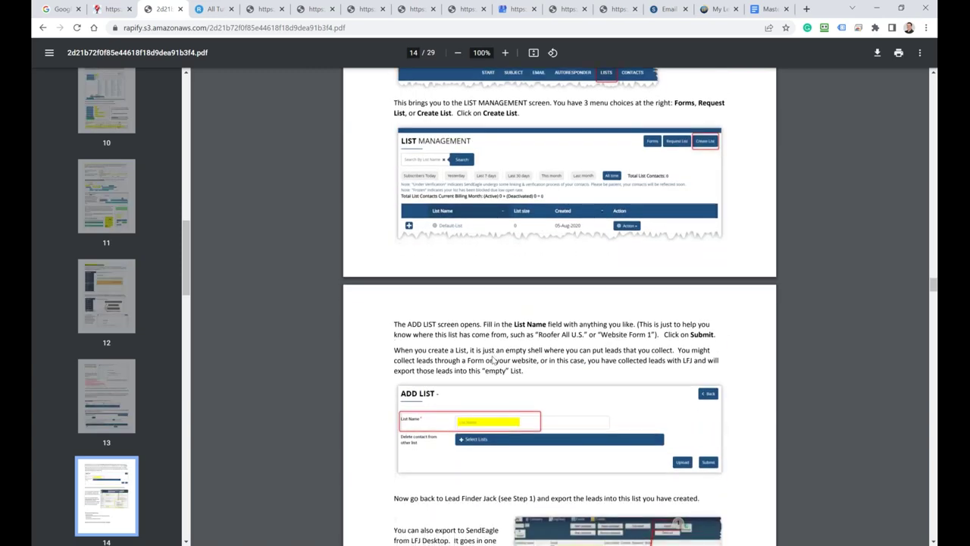
{"action": "scroll", "coordinate": [493, 361], "scroll_direction": "down", "scroll_amount": 3}
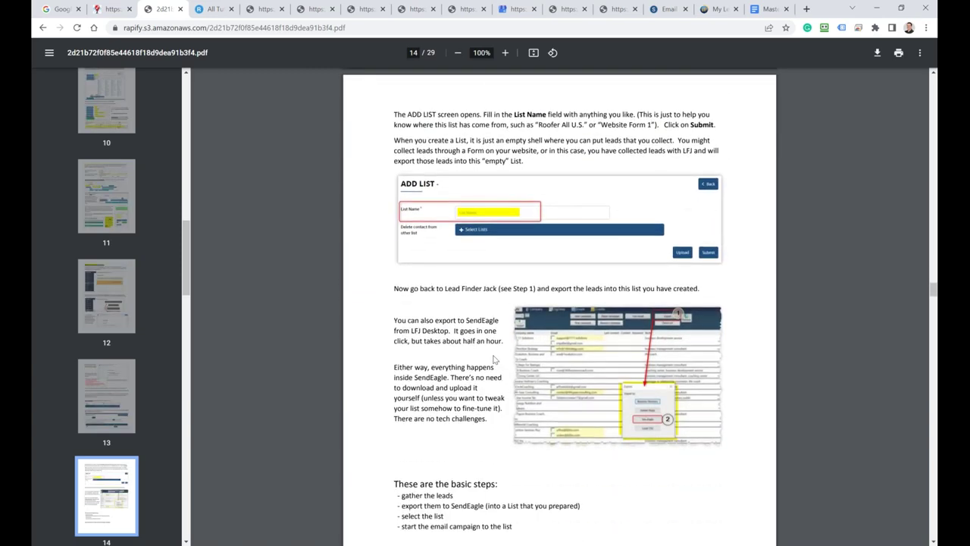
{"action": "scroll", "coordinate": [493, 359], "scroll_direction": "down", "scroll_amount": 2}
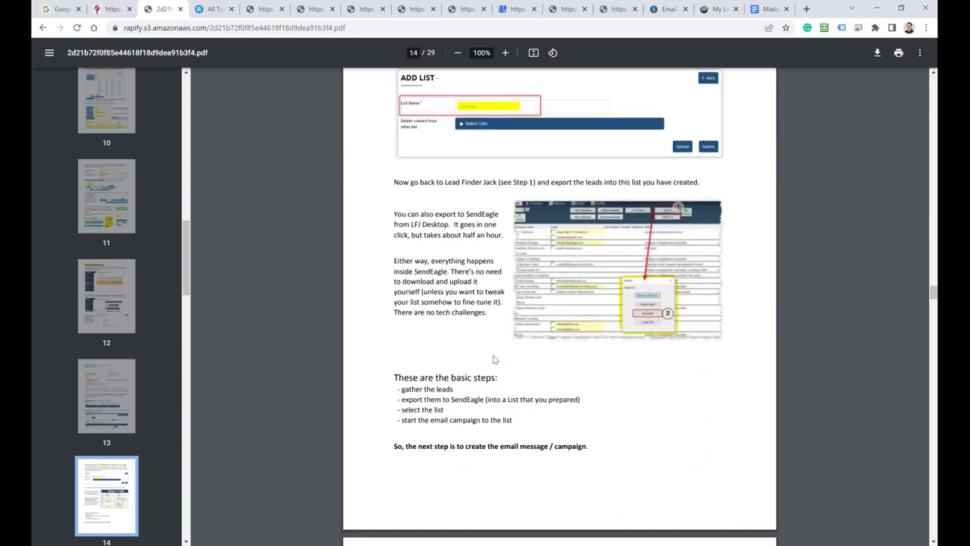
Step: Select the PDF's web address, then go back to the emailagencybundle.com/welcome page
{"action": "left_click", "coordinate": [372, 28]}
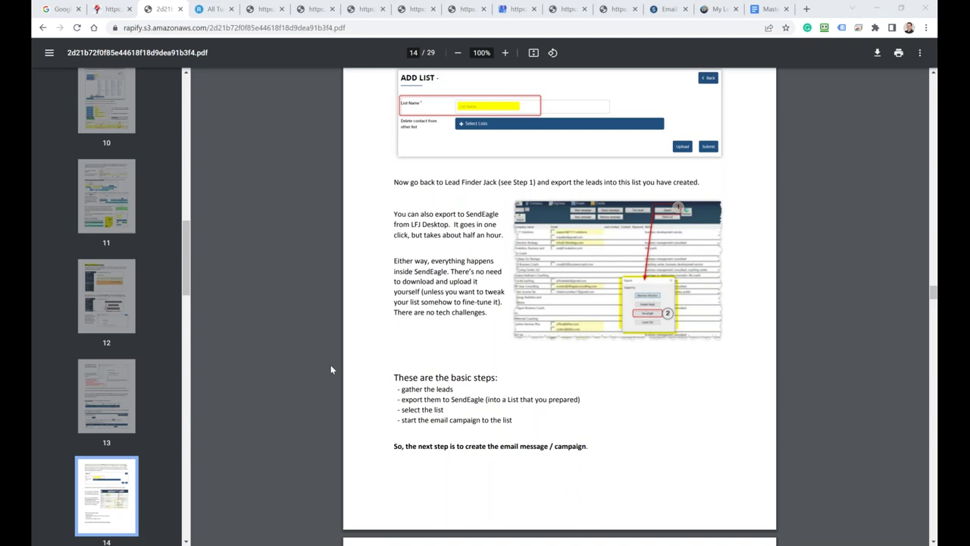
{"action": "scroll", "coordinate": [524, 341], "scroll_direction": "down", "scroll_amount": 7}
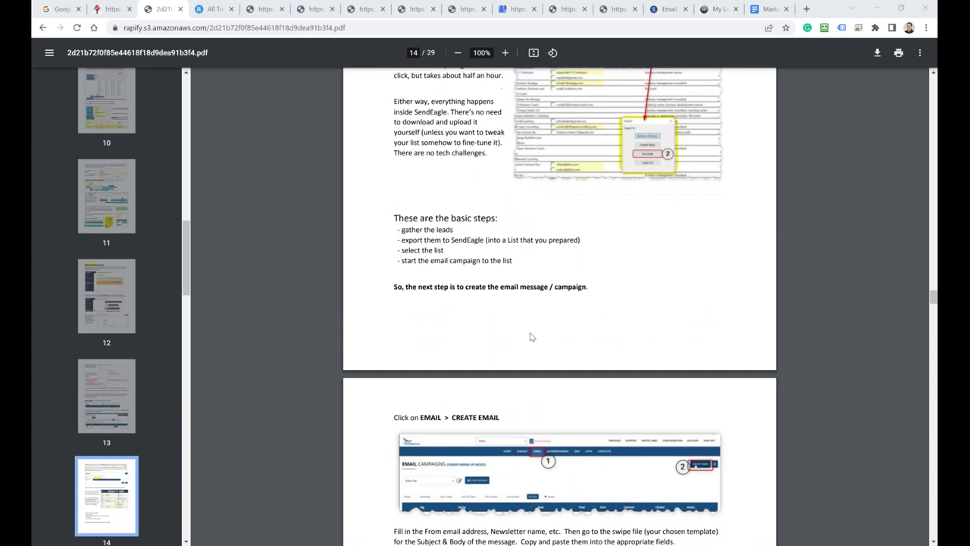
{"action": "scroll", "coordinate": [524, 340], "scroll_direction": "down", "scroll_amount": 9}
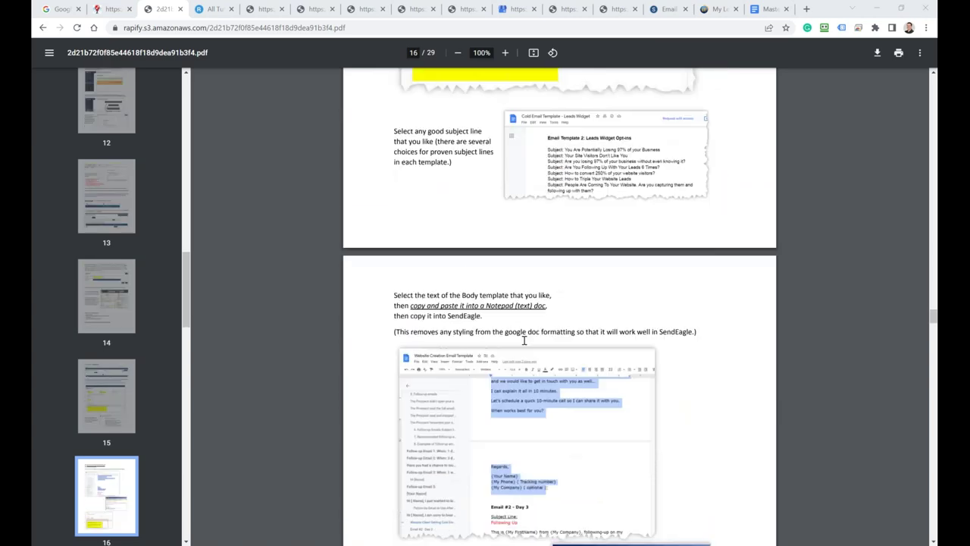
{"action": "scroll", "coordinate": [522, 344], "scroll_direction": "down", "scroll_amount": 6}
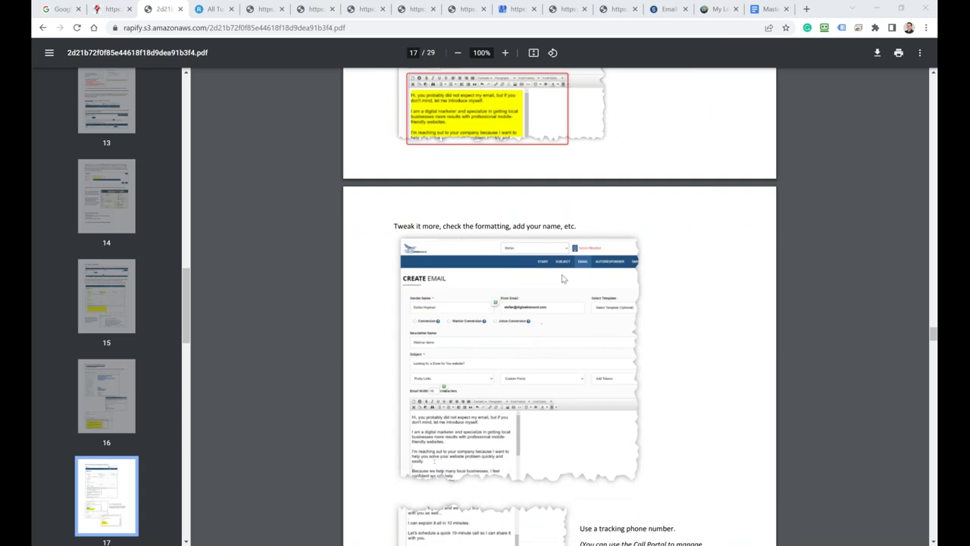
{"action": "left_click", "coordinate": [43, 27]}
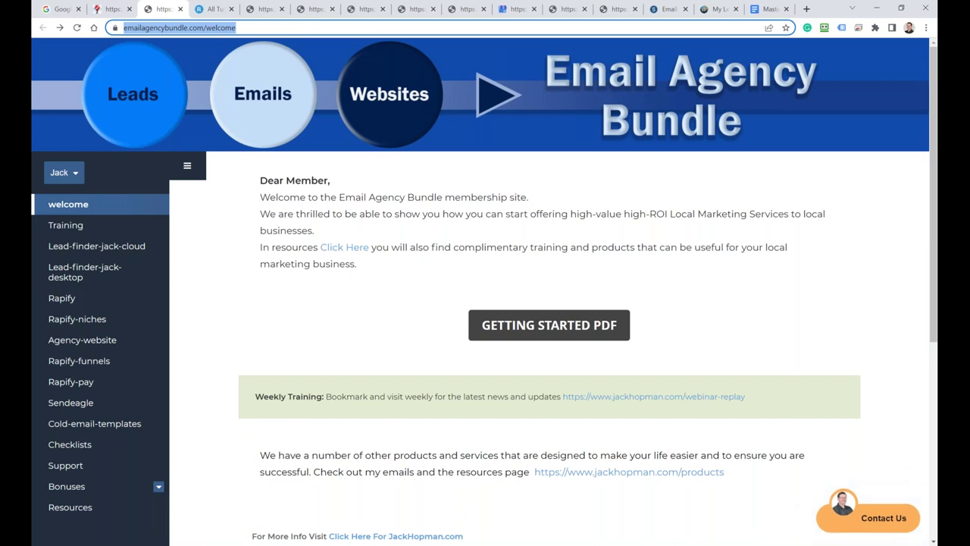
Step: Open the Training page and browse its Agency Leads Prospector and email warm-up videos
{"action": "key", "text": "alt+Tab"}
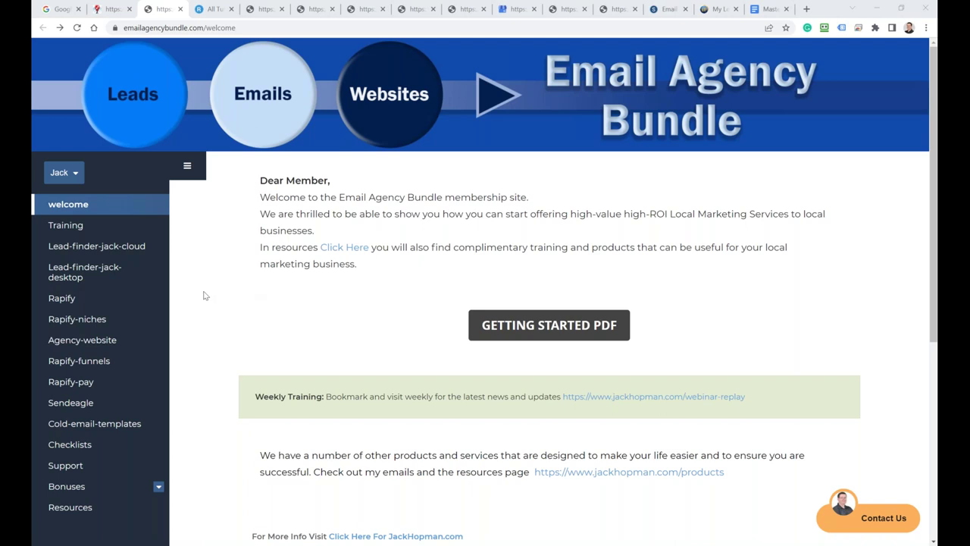
{"action": "left_click", "coordinate": [65, 225]}
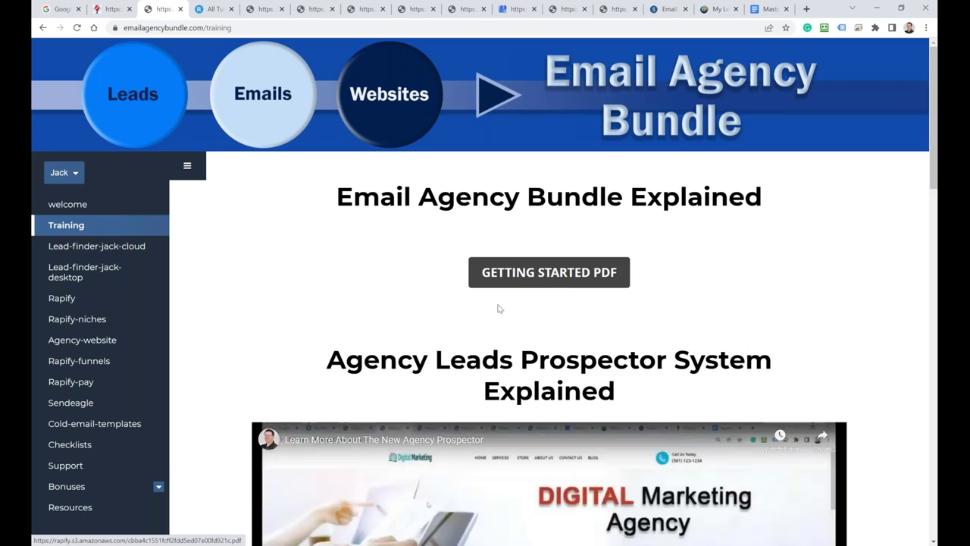
{"action": "scroll", "coordinate": [488, 313], "scroll_direction": "down", "scroll_amount": 2}
{"action": "scroll", "coordinate": [432, 322], "scroll_direction": "down", "scroll_amount": 3}
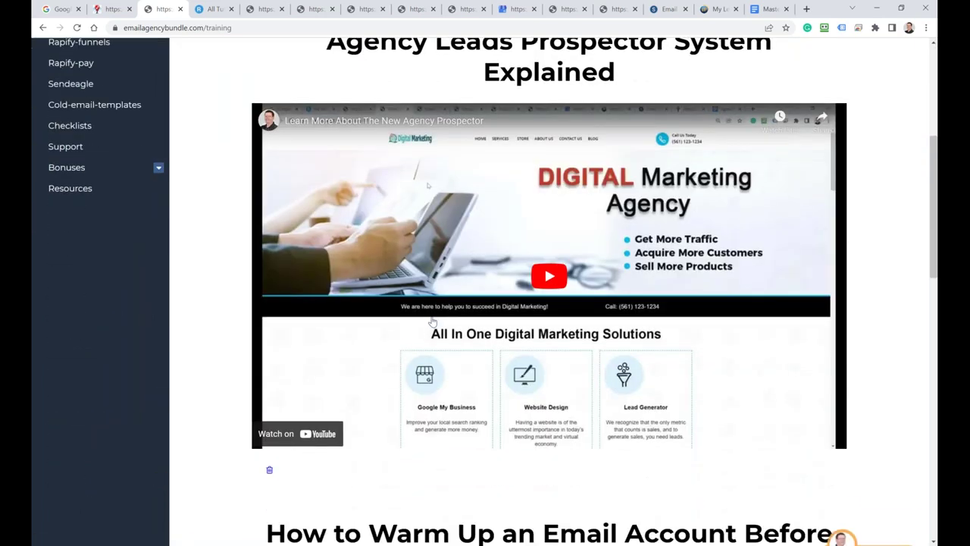
{"action": "scroll", "coordinate": [431, 322], "scroll_direction": "up", "scroll_amount": 1}
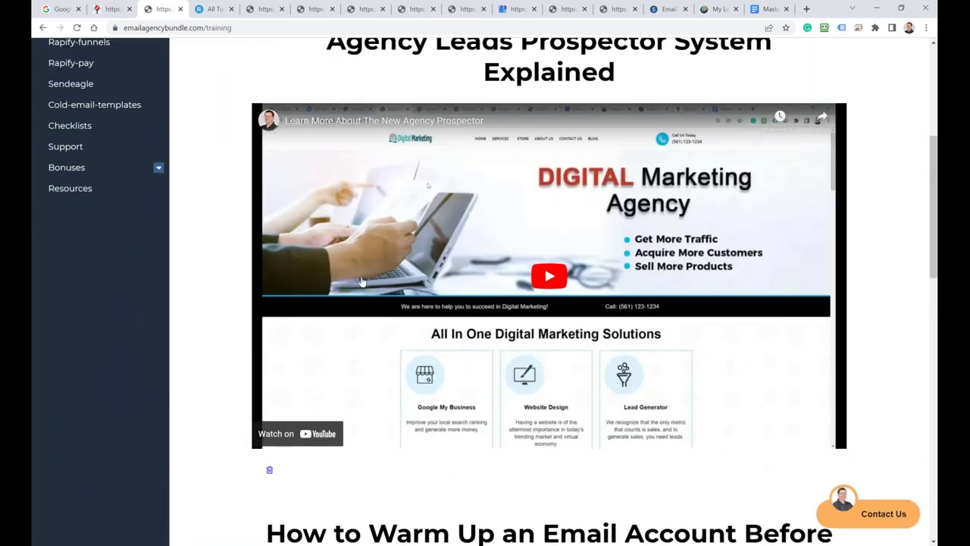
{"action": "scroll", "coordinate": [357, 281], "scroll_direction": "down", "scroll_amount": 2}
{"action": "scroll", "coordinate": [358, 283], "scroll_direction": "up", "scroll_amount": 3}
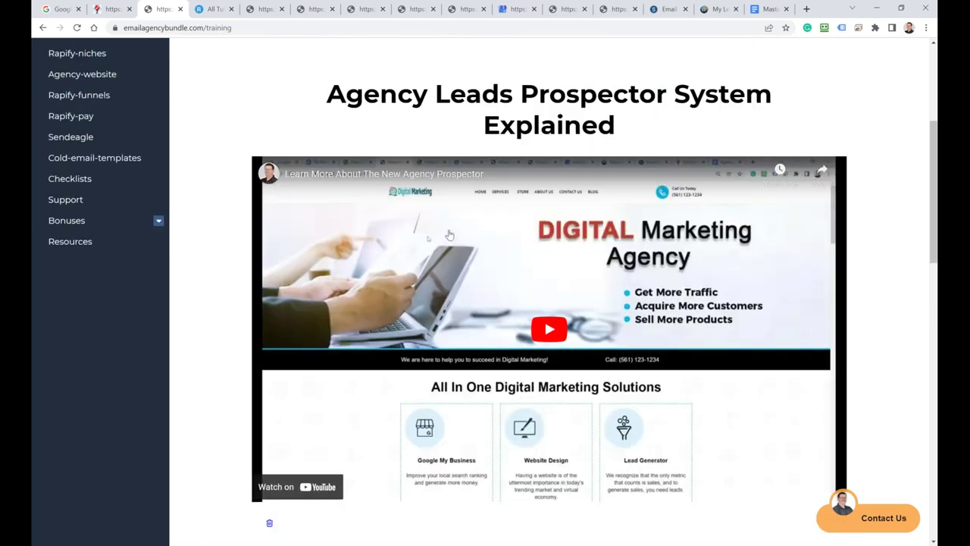
{"action": "scroll", "coordinate": [428, 228], "scroll_direction": "down", "scroll_amount": 4}
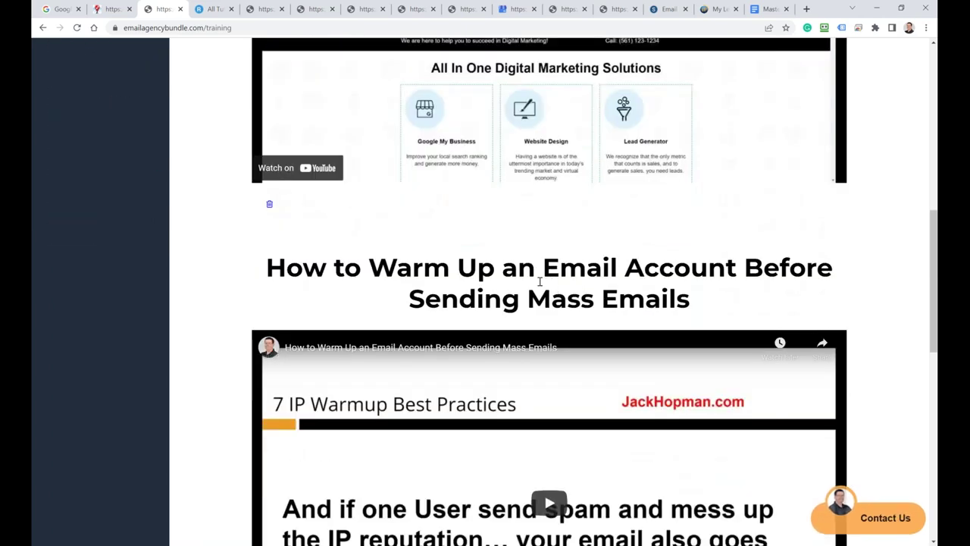
{"action": "scroll", "coordinate": [519, 282], "scroll_direction": "up", "scroll_amount": 5}
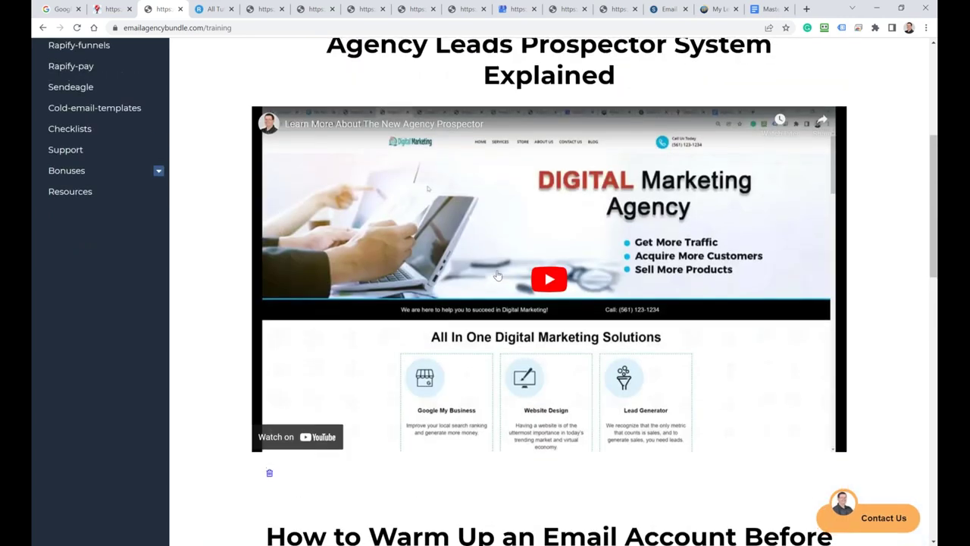
{"action": "scroll", "coordinate": [428, 344], "scroll_direction": "up", "scroll_amount": 2}
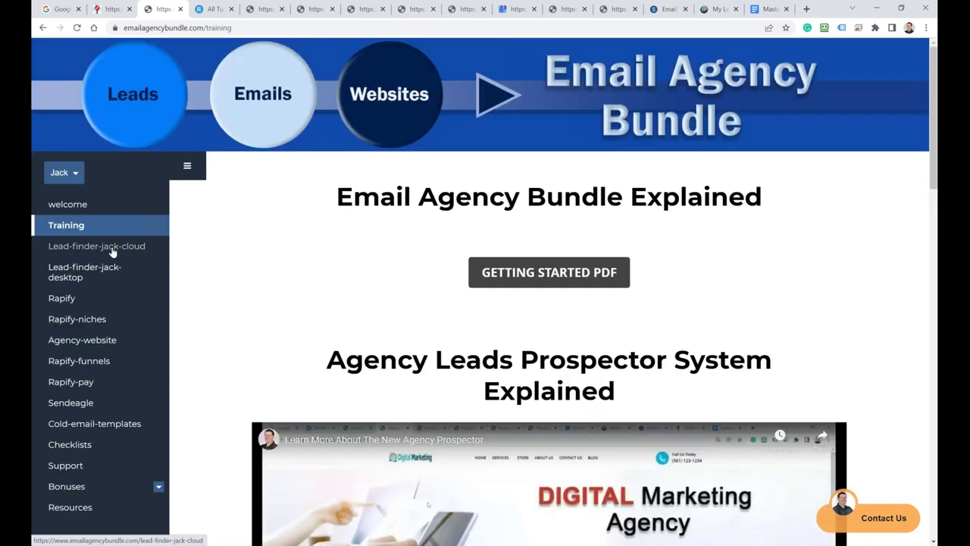
Step: Open the Step 1–3 Lead Finder Jack Cloud tutorials in new tabs, then the desktop page
{"action": "left_click", "coordinate": [112, 249]}
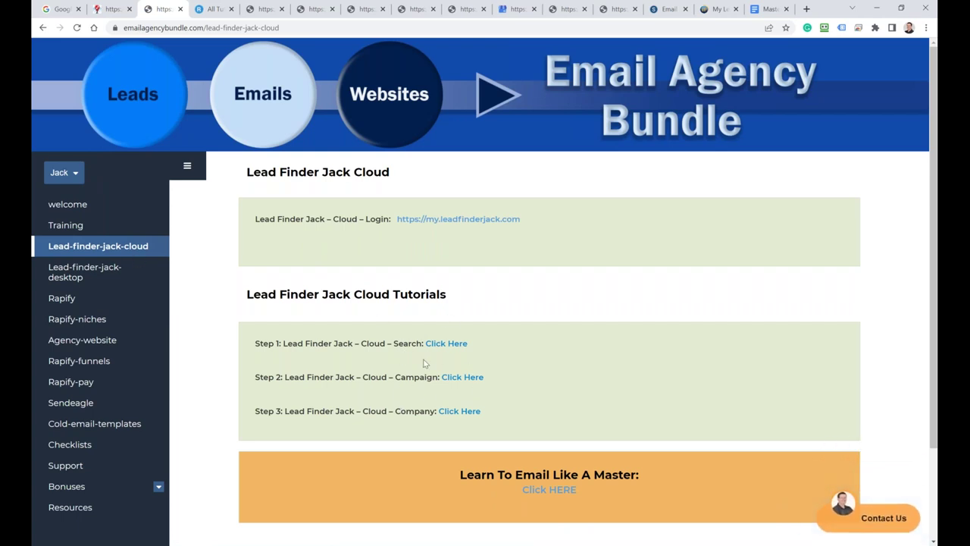
{"action": "left_click", "coordinate": [445, 344]}
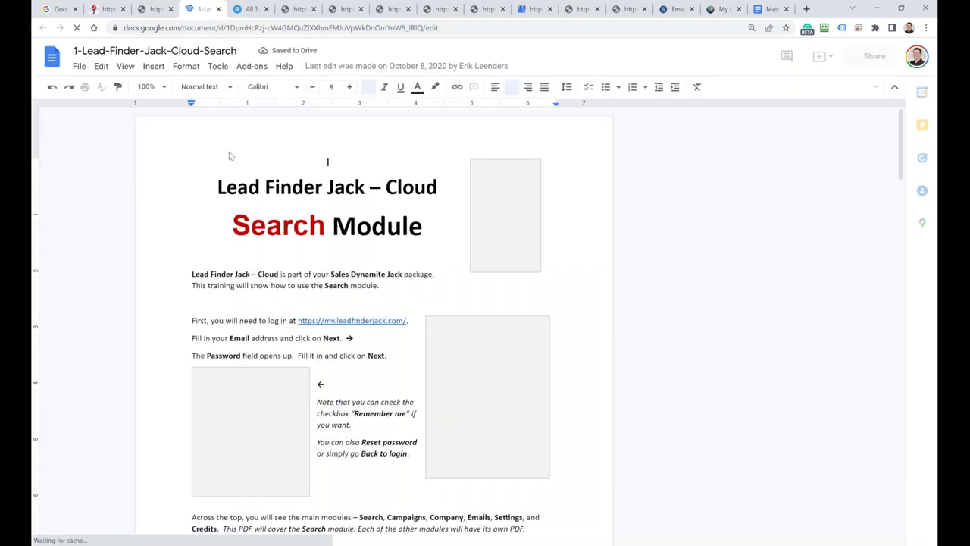
{"action": "left_click", "coordinate": [153, 9]}
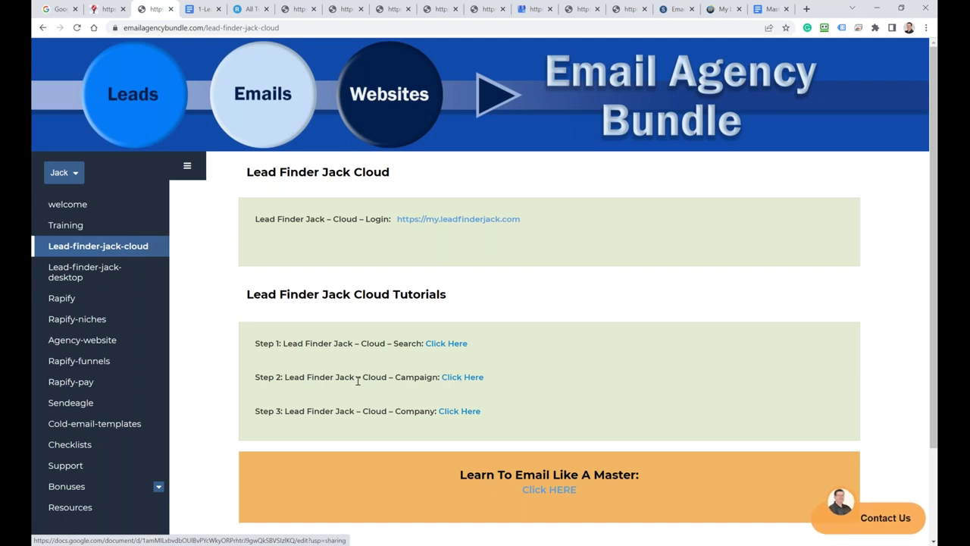
{"action": "left_click", "coordinate": [461, 376]}
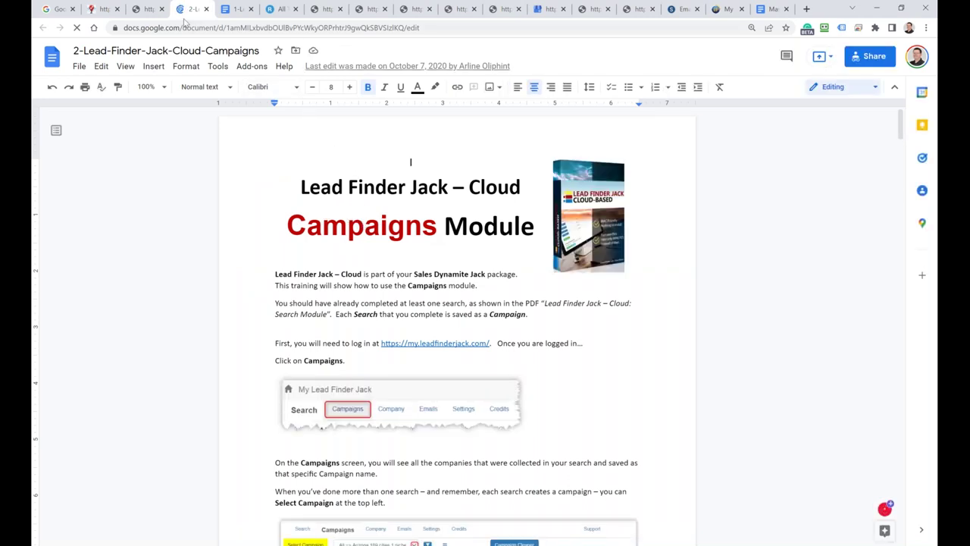
{"action": "left_click", "coordinate": [149, 10]}
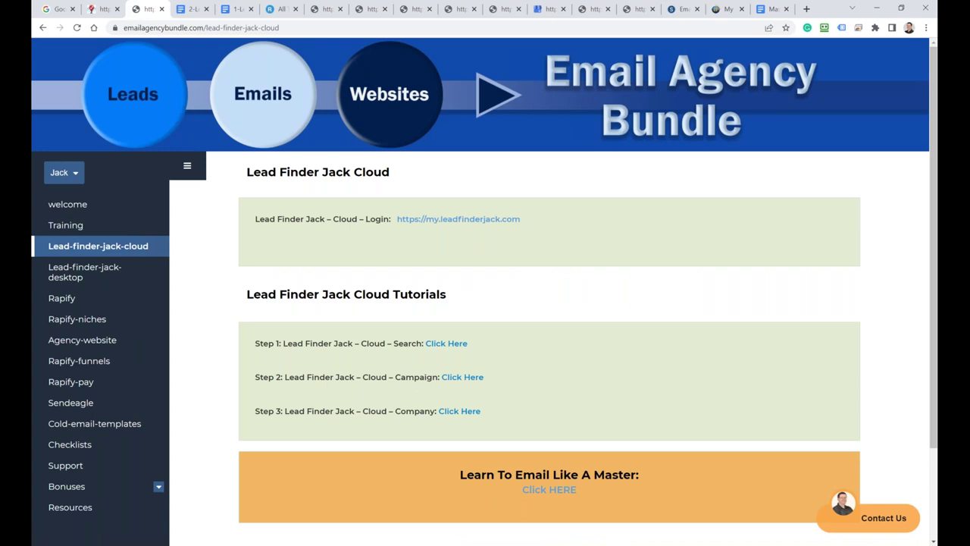
{"action": "left_click", "coordinate": [460, 411]}
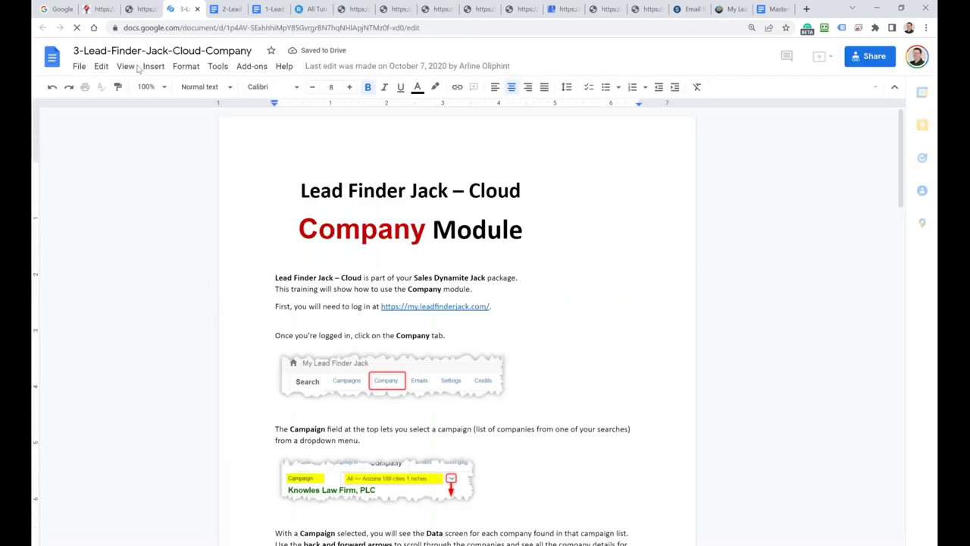
{"action": "left_click", "coordinate": [143, 9]}
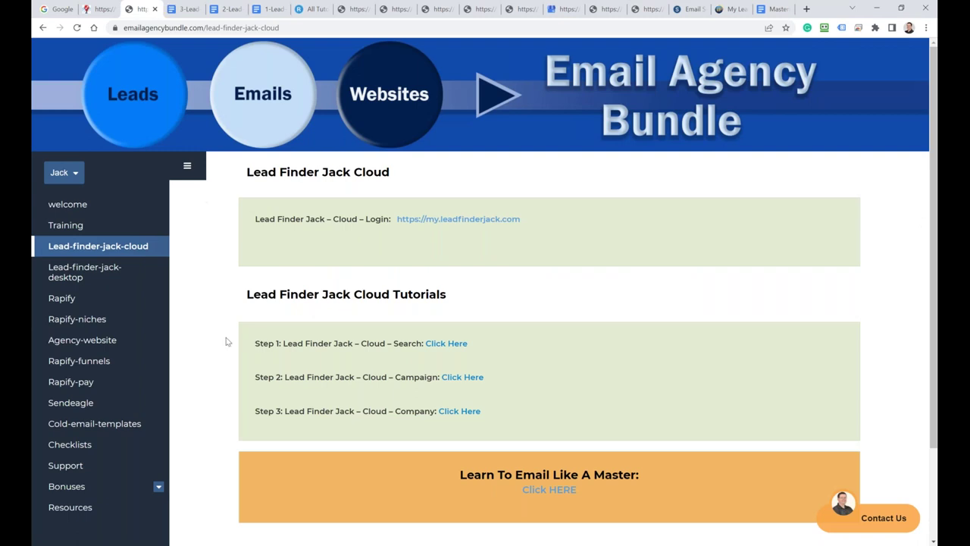
{"action": "left_click", "coordinate": [86, 272]}
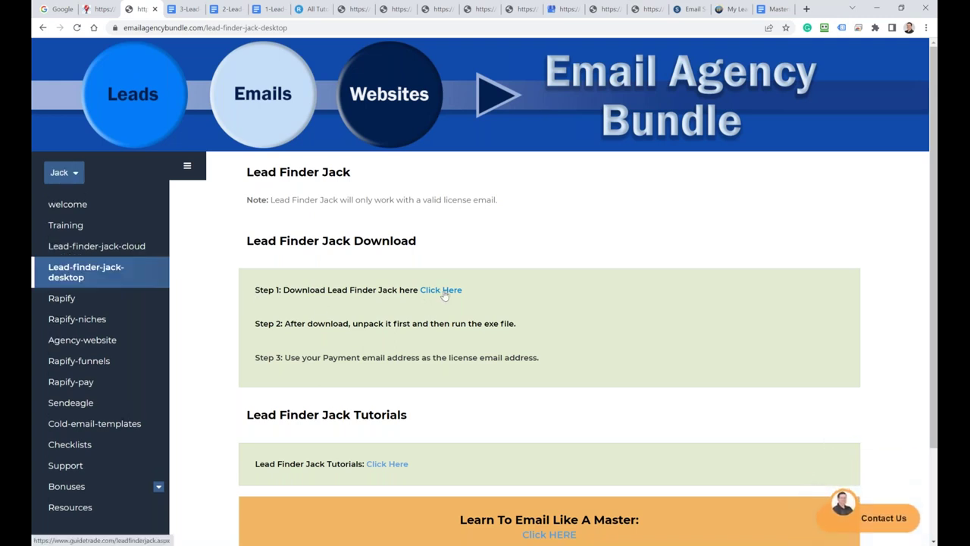
Step: View the Rapify and Rapify Niches instruction pages, then switch to Rapify's Getting Started tutorials
{"action": "left_click", "coordinate": [58, 300]}
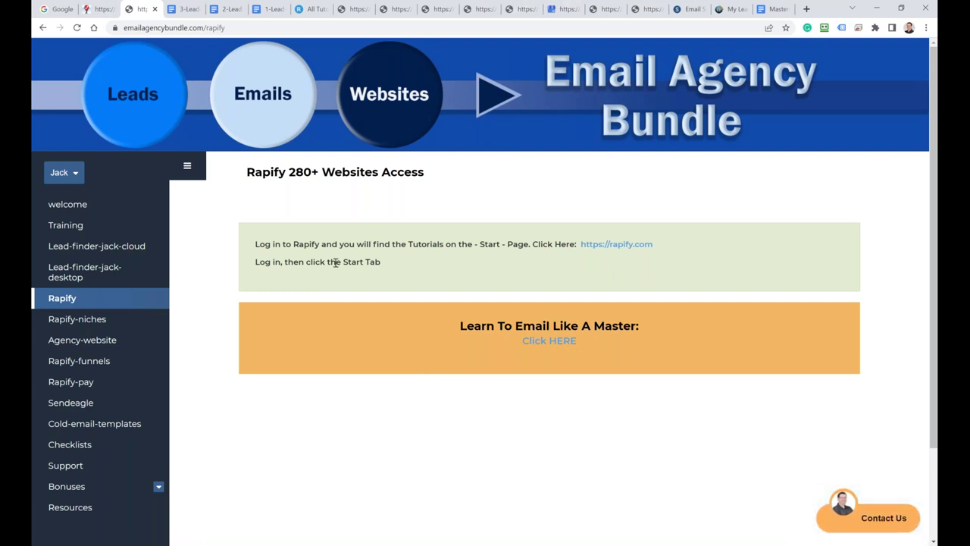
{"action": "left_click_drag", "start_coordinate": [344, 262], "coordinate": [360, 260]}
{"action": "left_click", "coordinate": [97, 319]}
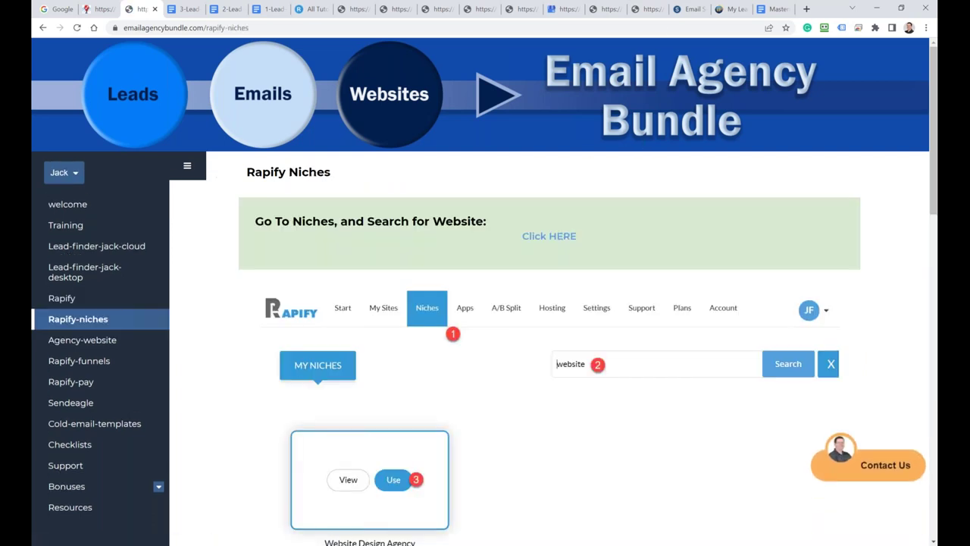
{"action": "left_click", "coordinate": [312, 9]}
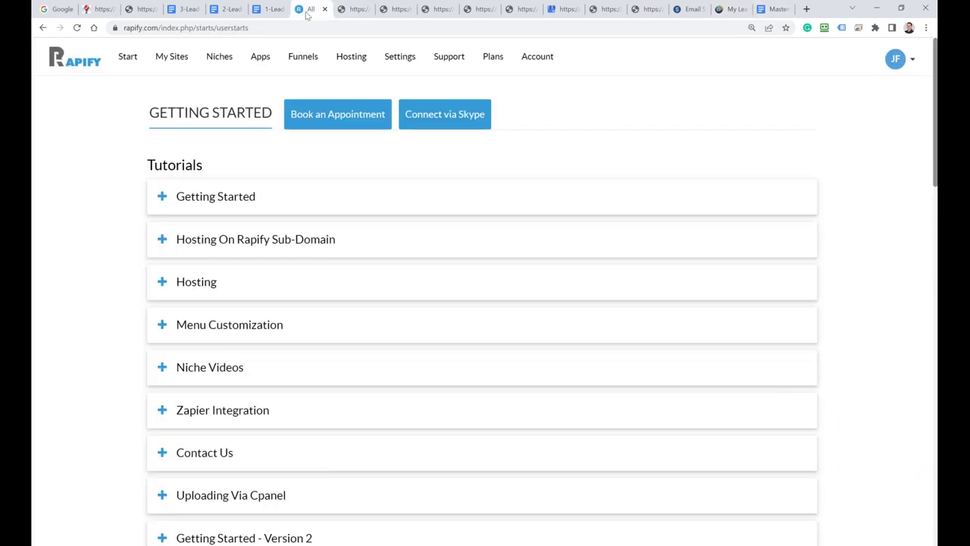
Step: Search the Niches template library for 'account' so only the Accountant template is listed
{"action": "left_click", "coordinate": [202, 69]}
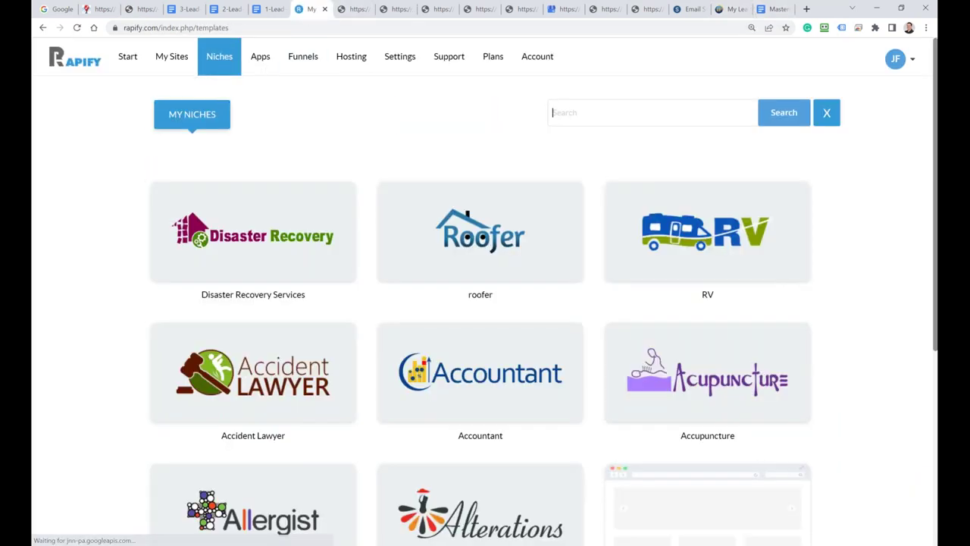
{"action": "mouse_move", "coordinate": [325, 402]}
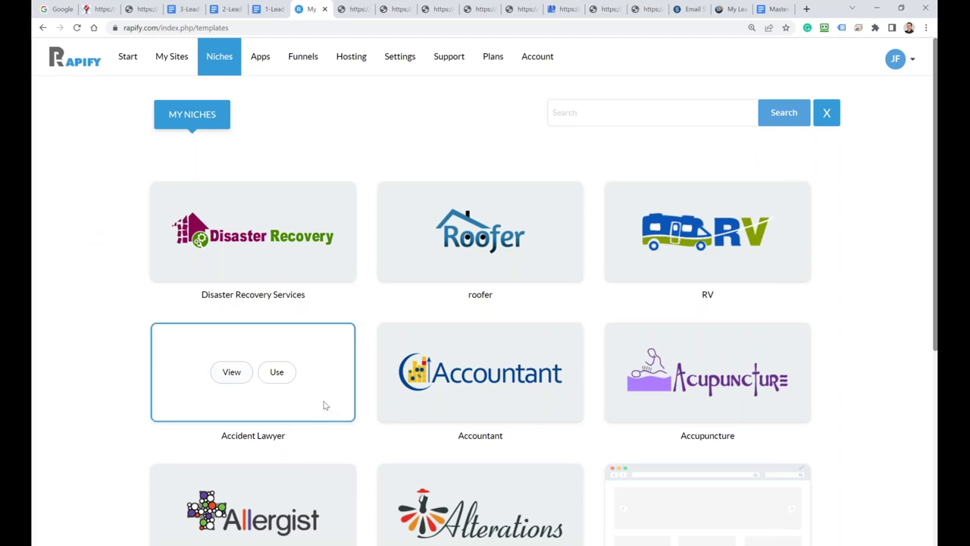
{"action": "scroll", "coordinate": [111, 353], "scroll_direction": "down", "scroll_amount": 3}
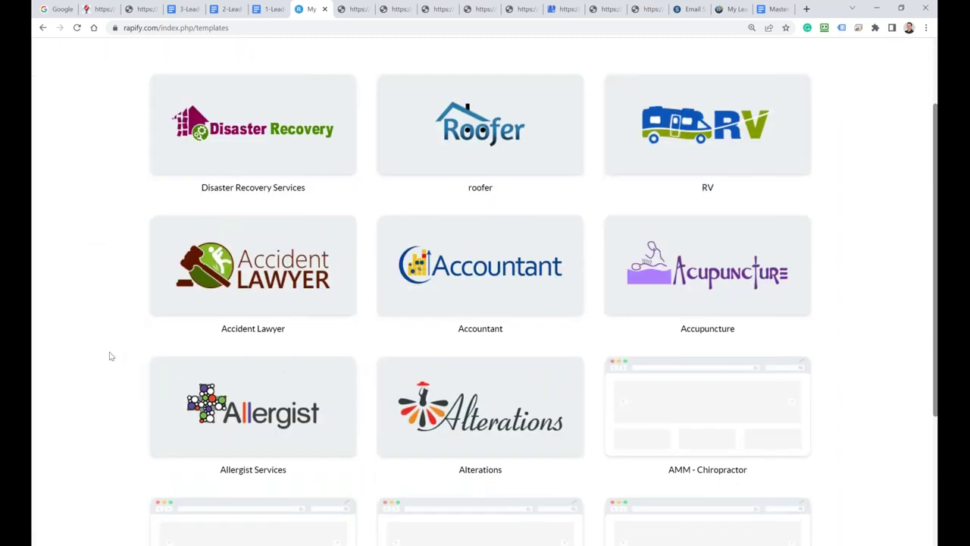
{"action": "scroll", "coordinate": [110, 355], "scroll_direction": "down", "scroll_amount": 1}
{"action": "scroll", "coordinate": [110, 355], "scroll_direction": "up", "scroll_amount": 4}
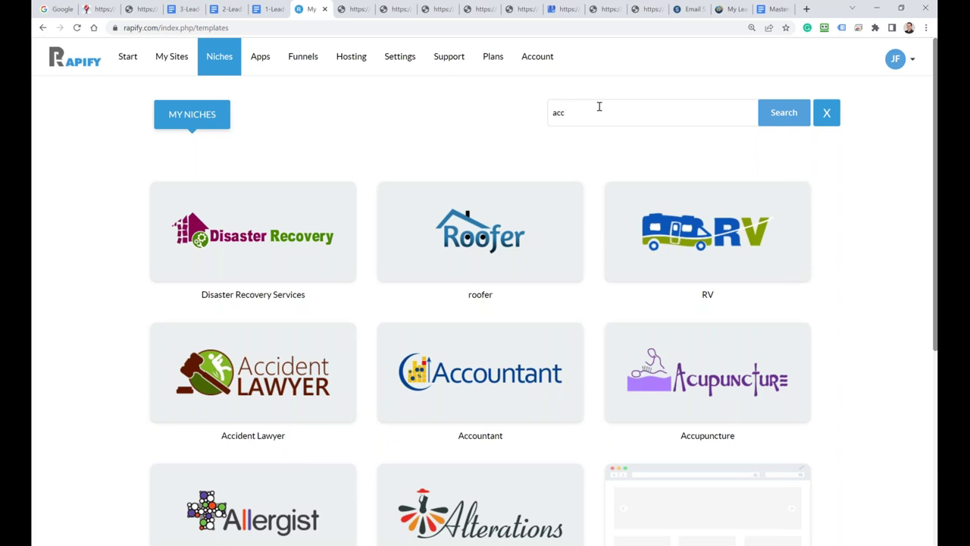
{"action": "left_click", "coordinate": [804, 124]}
Step: Preview the Accountant template website in a new tab, then return and select the search term
{"action": "mouse_move", "coordinate": [260, 251]}
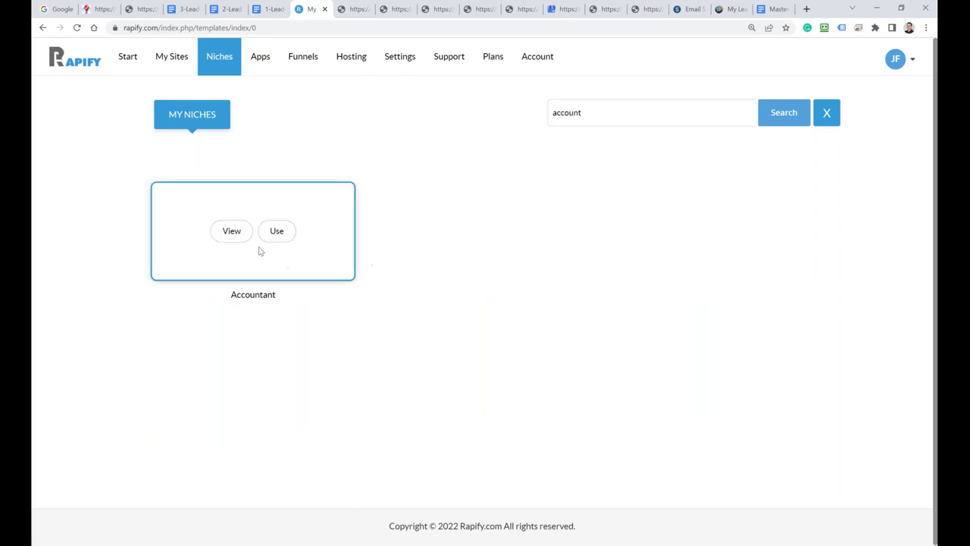
{"action": "left_click", "coordinate": [229, 230]}
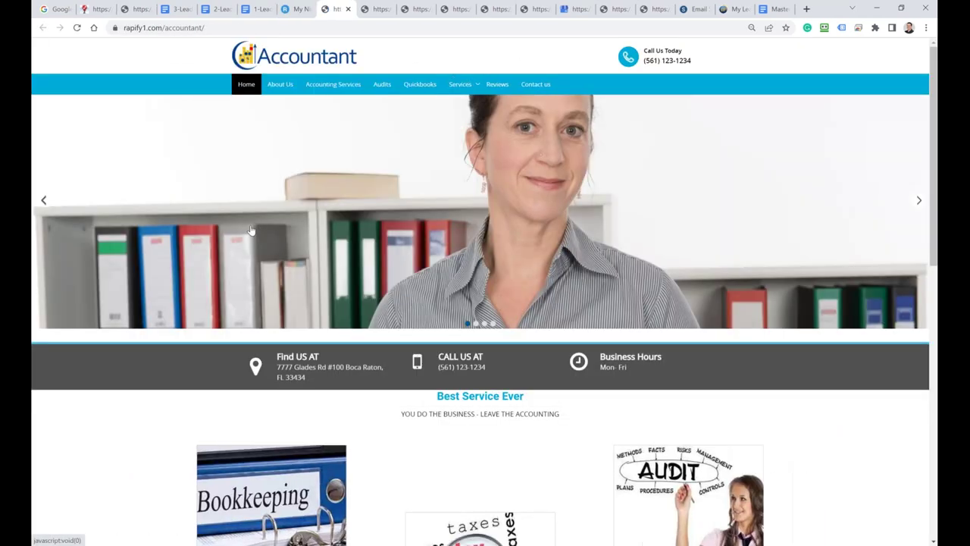
{"action": "scroll", "coordinate": [251, 230], "scroll_direction": "down", "scroll_amount": 3}
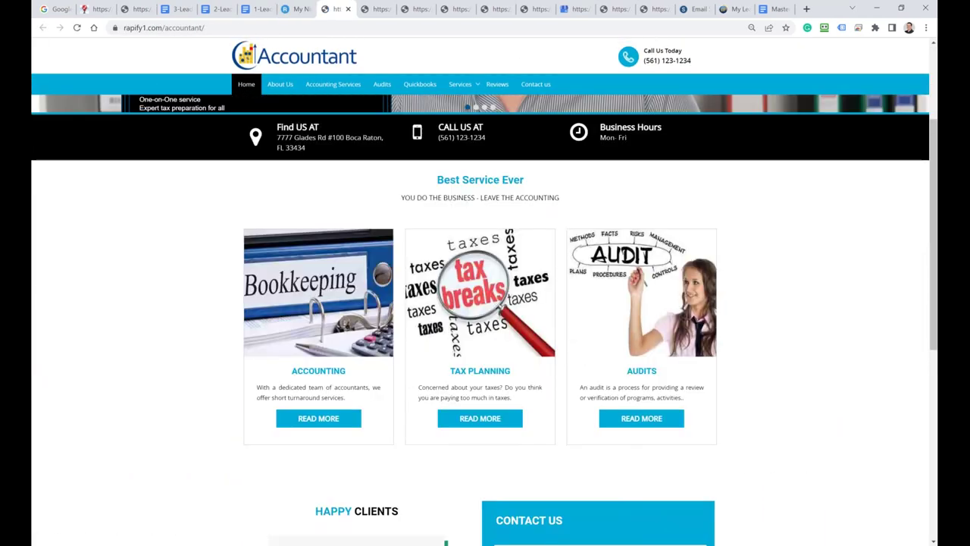
{"action": "scroll", "coordinate": [485, 318], "scroll_direction": "down", "scroll_amount": 2}
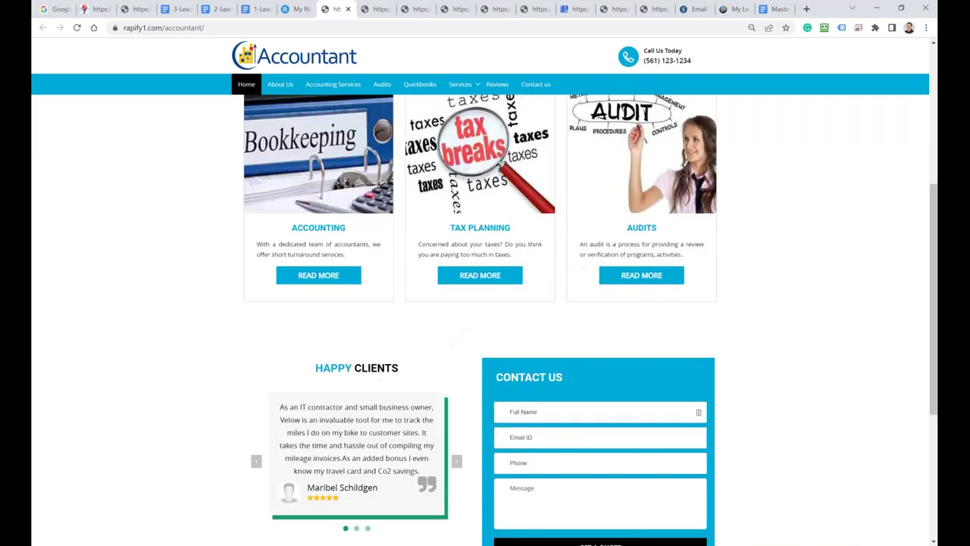
{"action": "scroll", "coordinate": [472, 377], "scroll_direction": "down", "scroll_amount": 3}
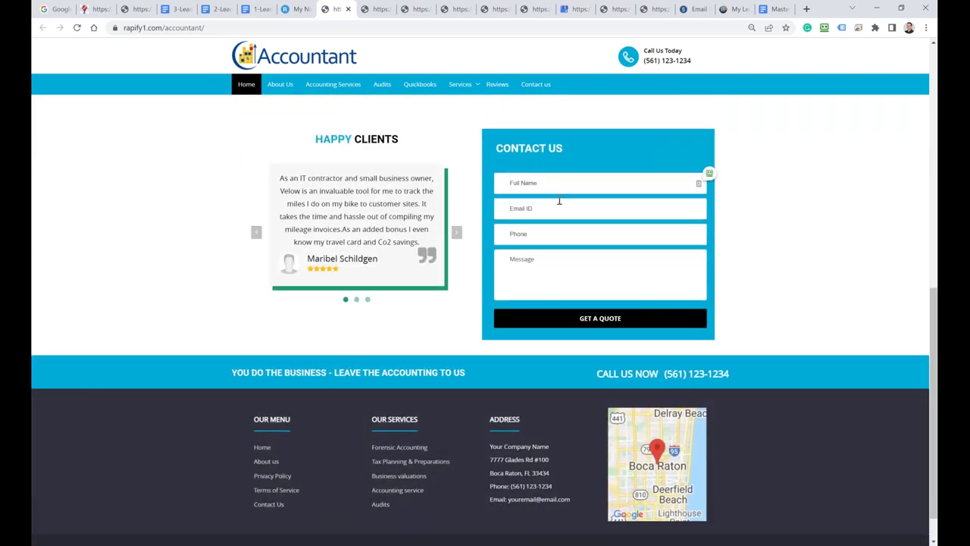
{"action": "scroll", "coordinate": [584, 316], "scroll_direction": "down", "scroll_amount": 1}
{"action": "scroll", "coordinate": [531, 364], "scroll_direction": "up", "scroll_amount": 3}
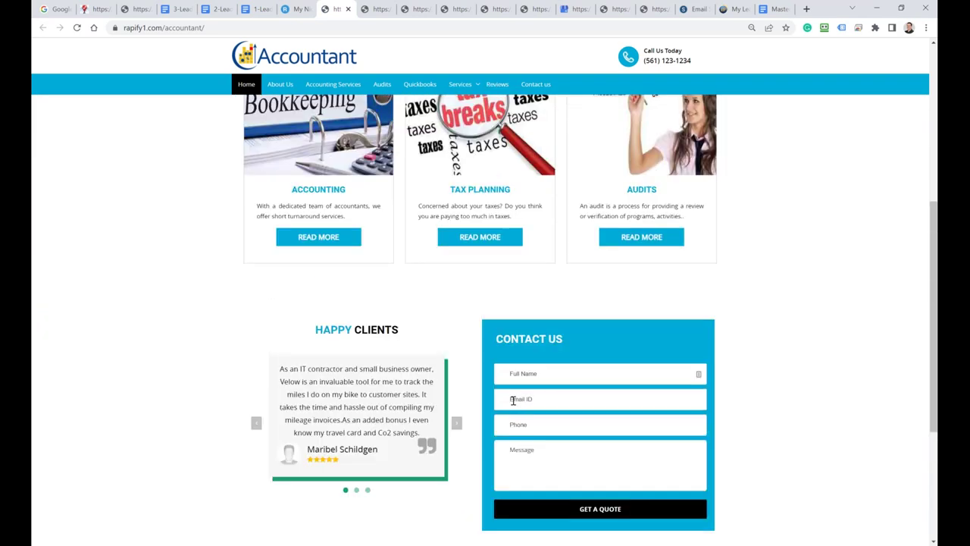
{"action": "scroll", "coordinate": [513, 400], "scroll_direction": "up", "scroll_amount": 5}
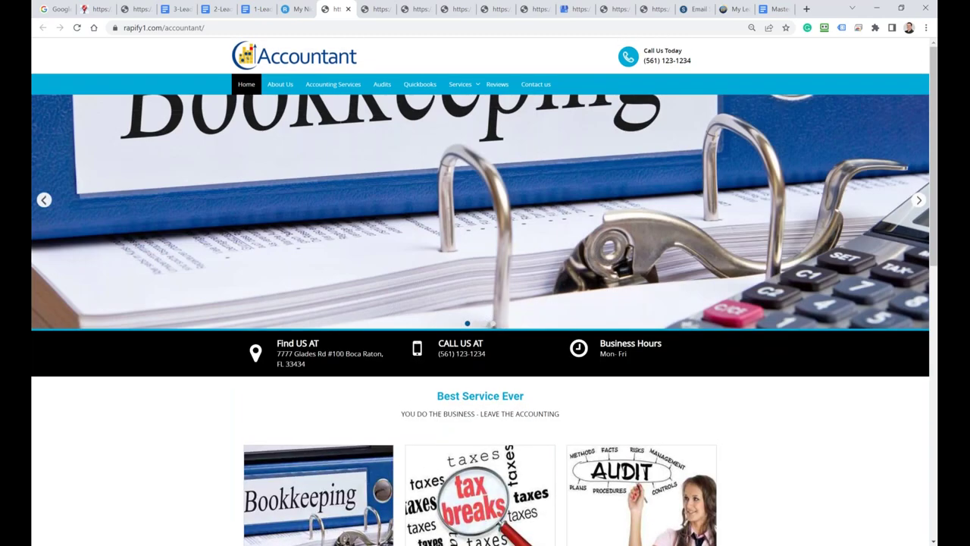
{"action": "left_click", "coordinate": [297, 8]}
{"action": "left_click_drag", "start_coordinate": [584, 113], "coordinate": [515, 116]}
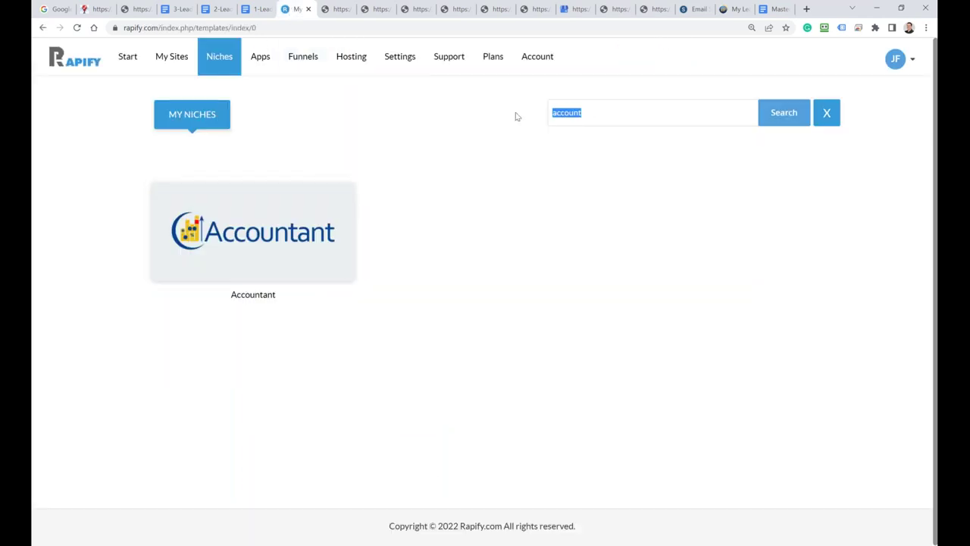
Step: Search for 'solar', preview the Solar template website, then return to the niche list
{"action": "type", "text": "solar"}
{"action": "mouse_move", "coordinate": [262, 210]}
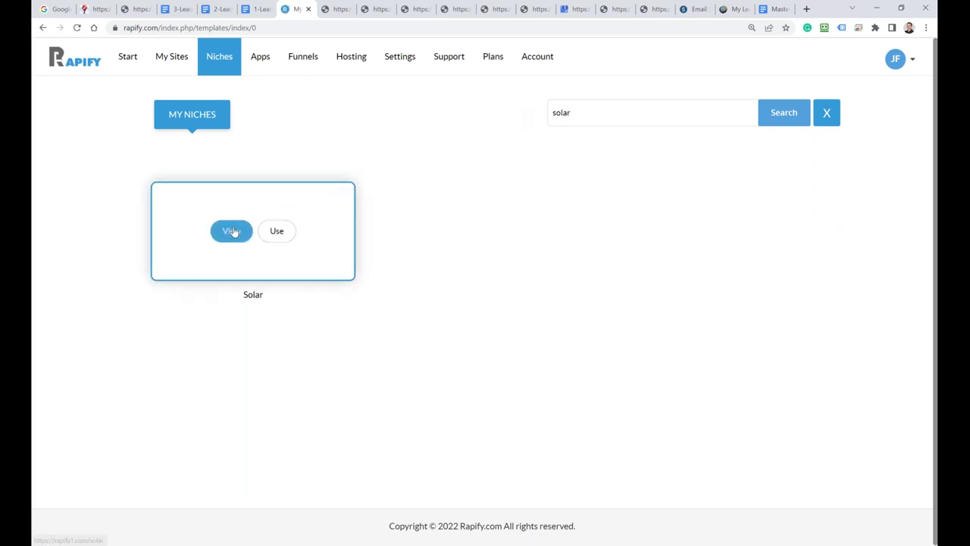
{"action": "left_click", "coordinate": [232, 230]}
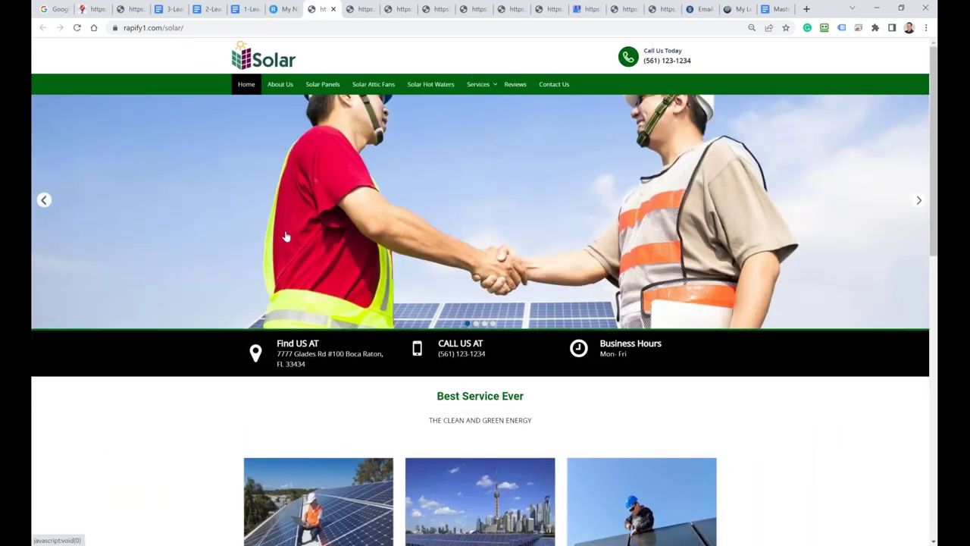
{"action": "scroll", "coordinate": [232, 253], "scroll_direction": "down", "scroll_amount": 3}
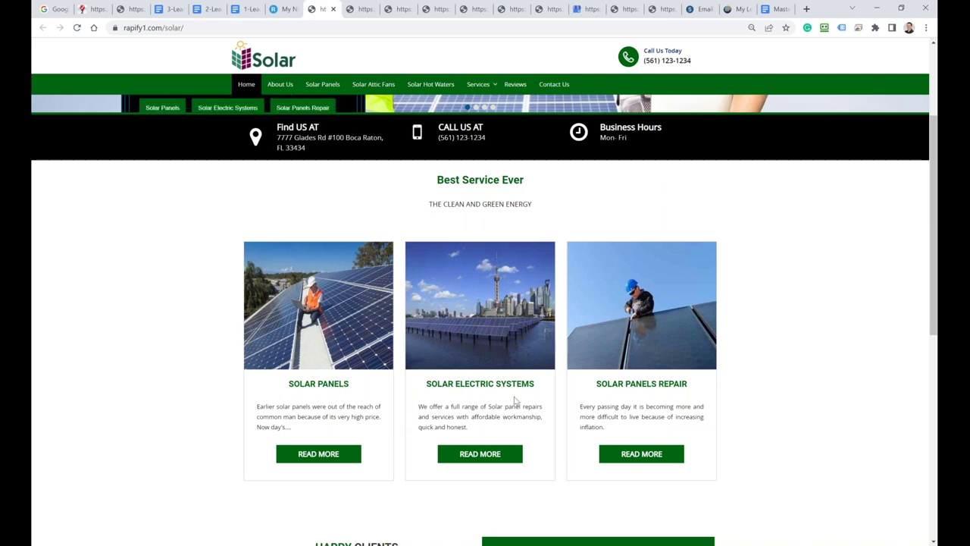
{"action": "scroll", "coordinate": [445, 380], "scroll_direction": "down", "scroll_amount": 4}
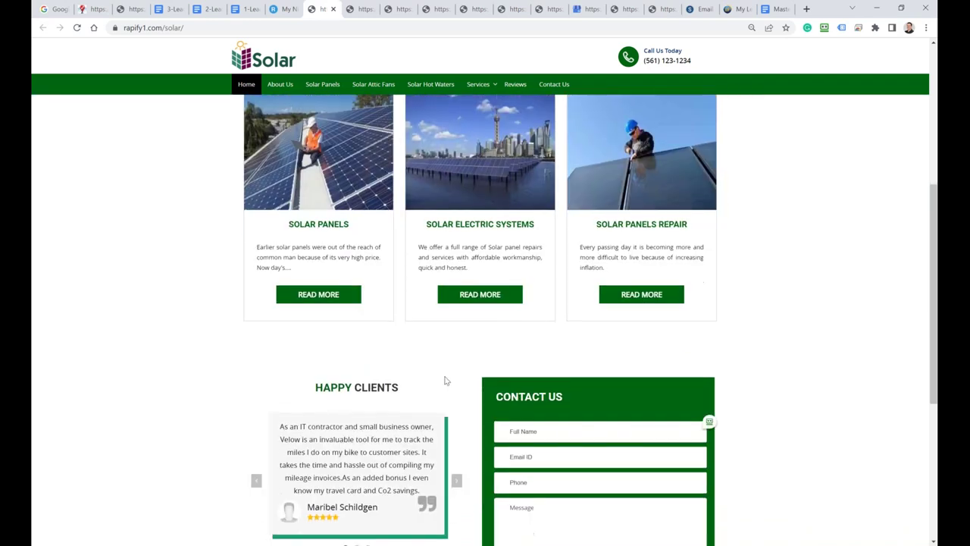
{"action": "scroll", "coordinate": [445, 380], "scroll_direction": "up", "scroll_amount": 7}
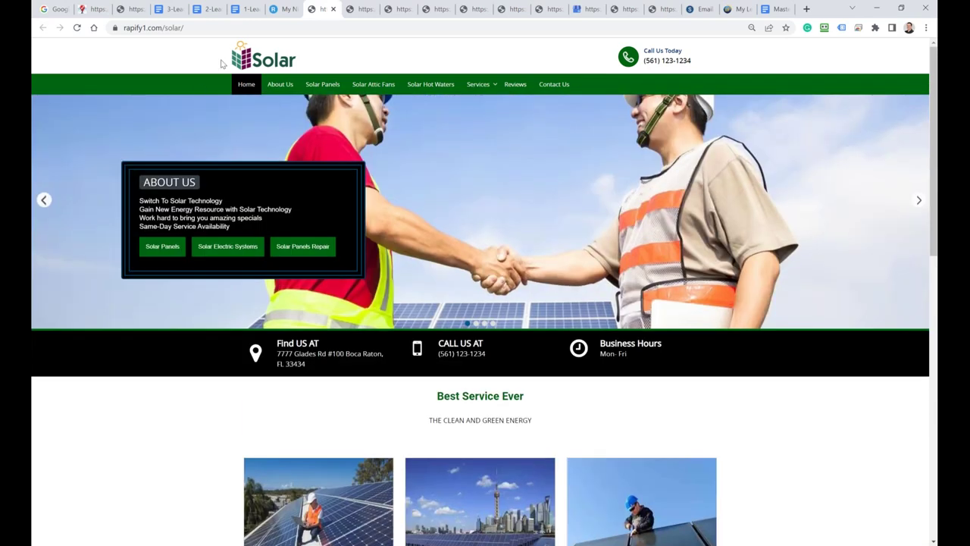
{"action": "left_click", "coordinate": [280, 10]}
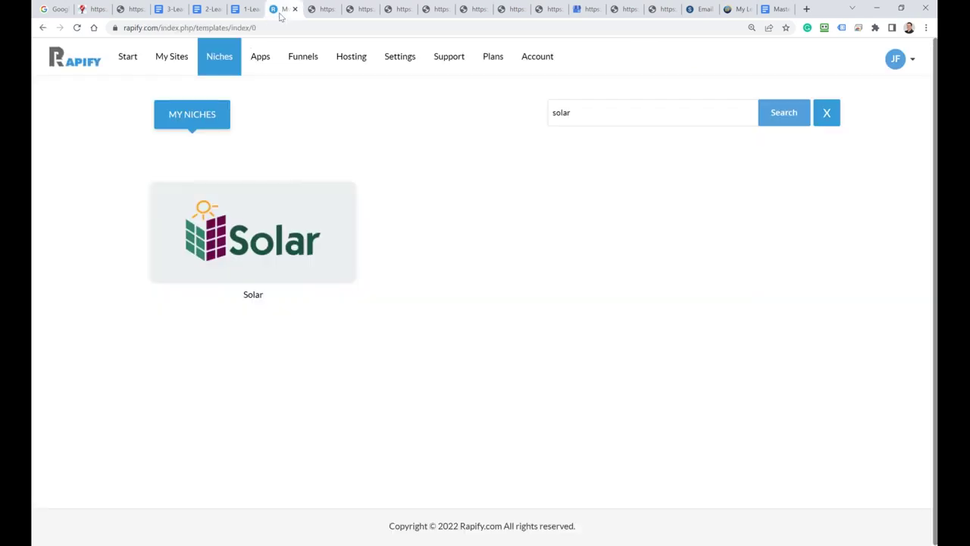
{"action": "left_click_drag", "start_coordinate": [593, 117], "coordinate": [545, 122]}
Step: Search the niche templates for 'real', then 'insu', then 'mobile'
{"action": "type", "text": "real"}
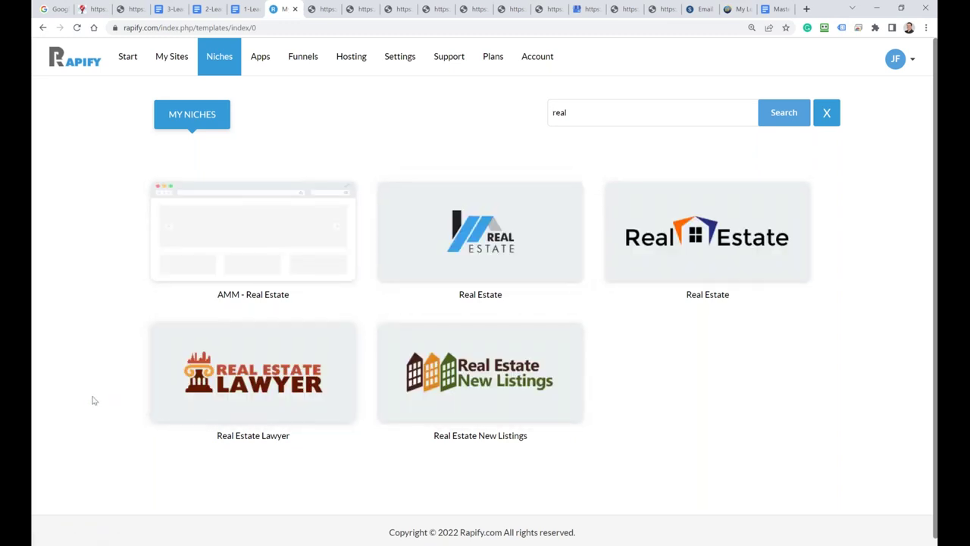
{"action": "double_click", "coordinate": [554, 112]}
{"action": "type", "text": "insuranc"}
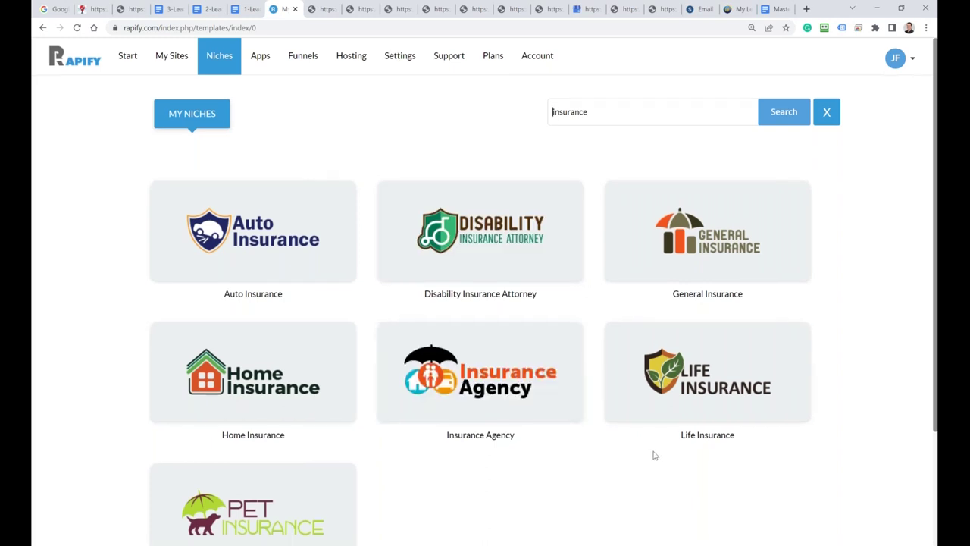
{"action": "scroll", "coordinate": [629, 448], "scroll_direction": "down", "scroll_amount": 1}
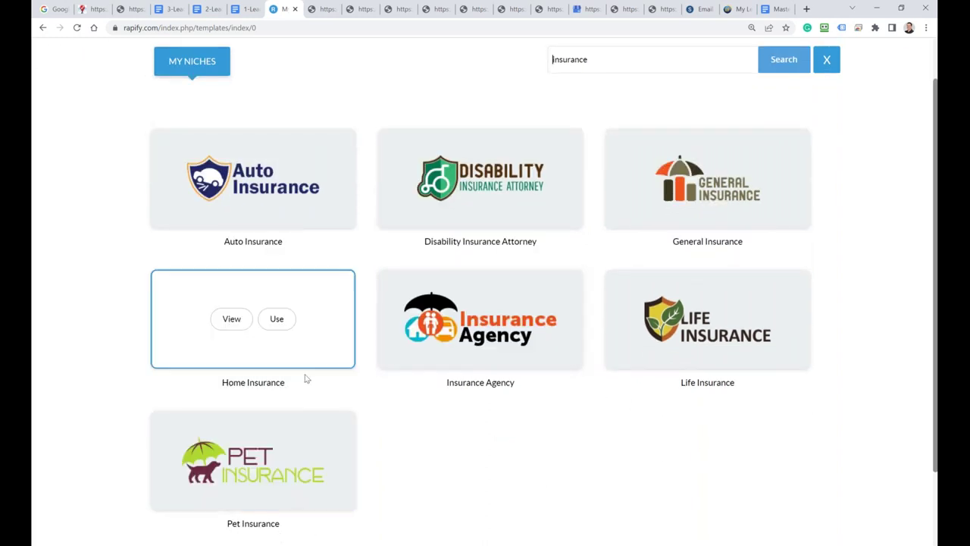
{"action": "mouse_move", "coordinate": [467, 253]}
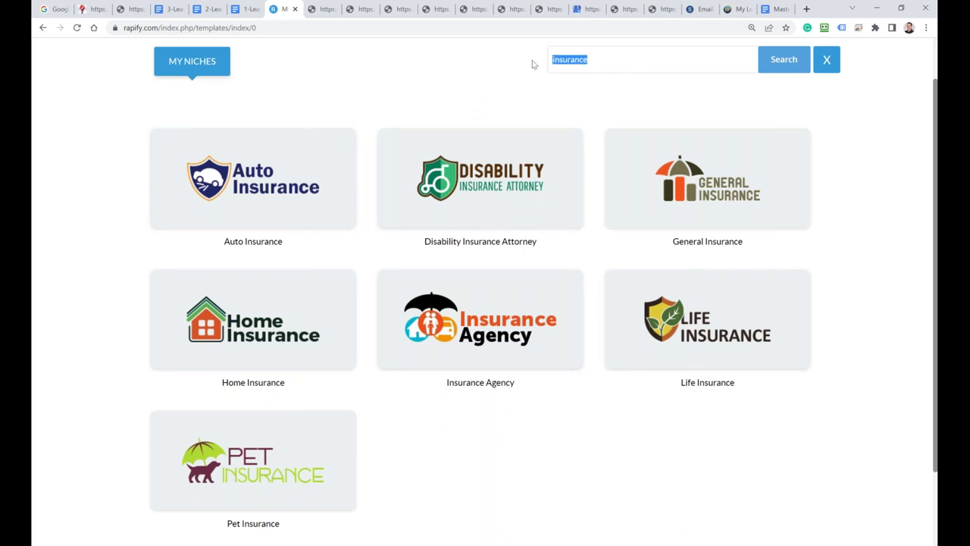
{"action": "type", "text": "mobile"}
{"action": "key", "text": "Return"}
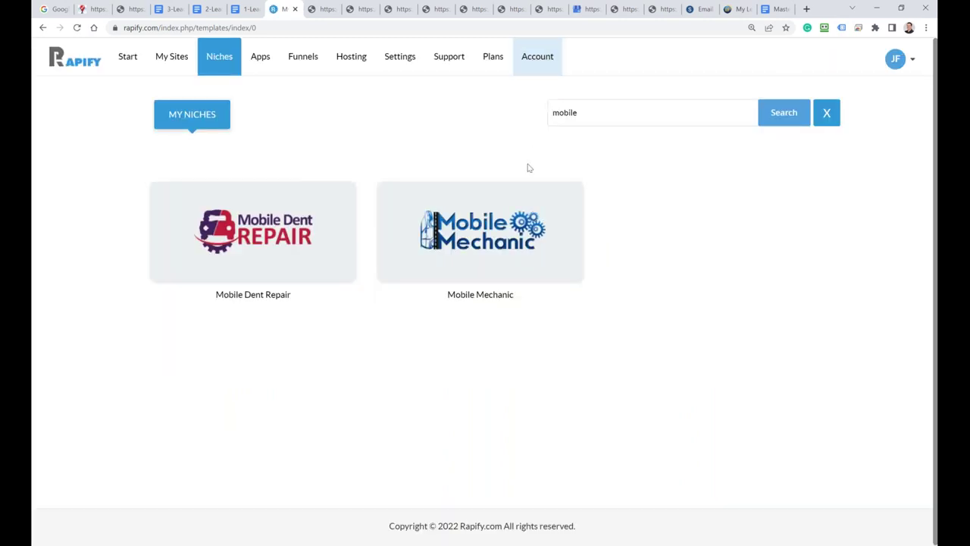
{"action": "mouse_move", "coordinate": [460, 257]}
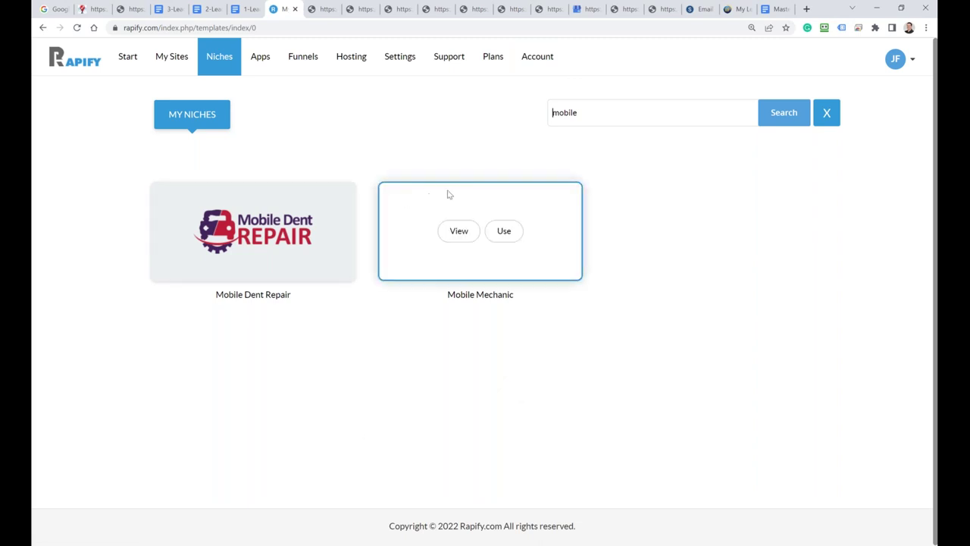
Step: Replace the search with 'food', run it, then enter 'ertc' as the next term
{"action": "left_click_drag", "start_coordinate": [641, 113], "coordinate": [533, 114]}
{"action": "type", "text": "food"}
{"action": "key", "text": "Return"}
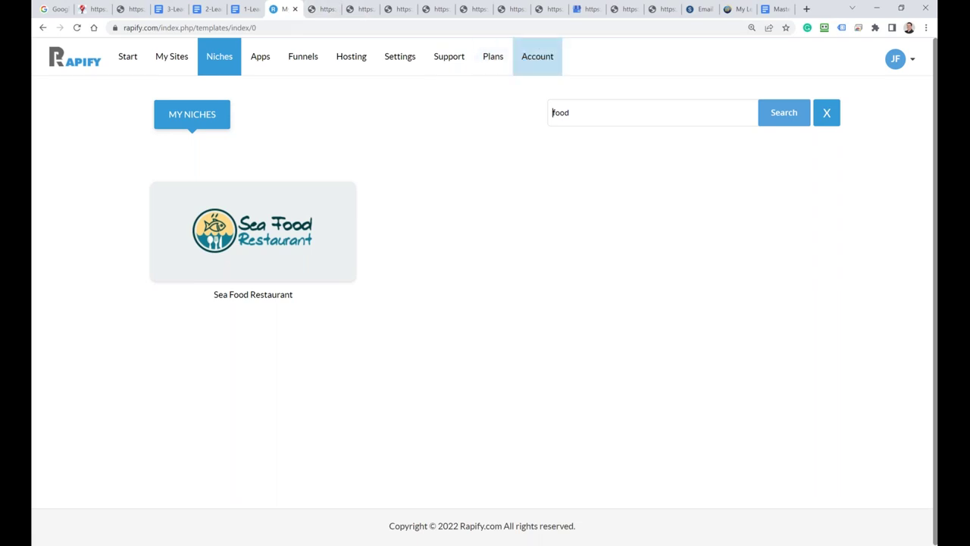
{"action": "left_click_drag", "start_coordinate": [589, 114], "coordinate": [508, 115]}
{"action": "type", "text": "er"}
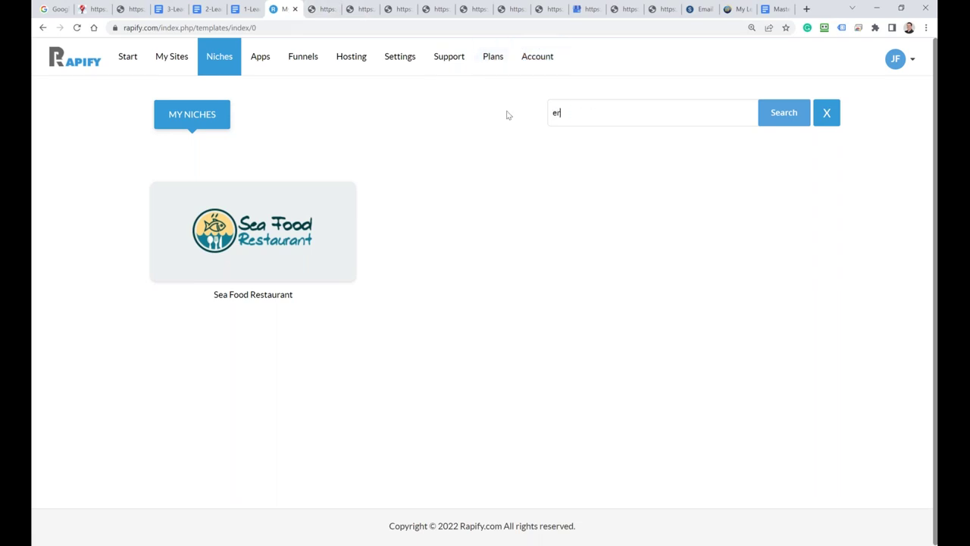
{"action": "type", "text": "tc"}
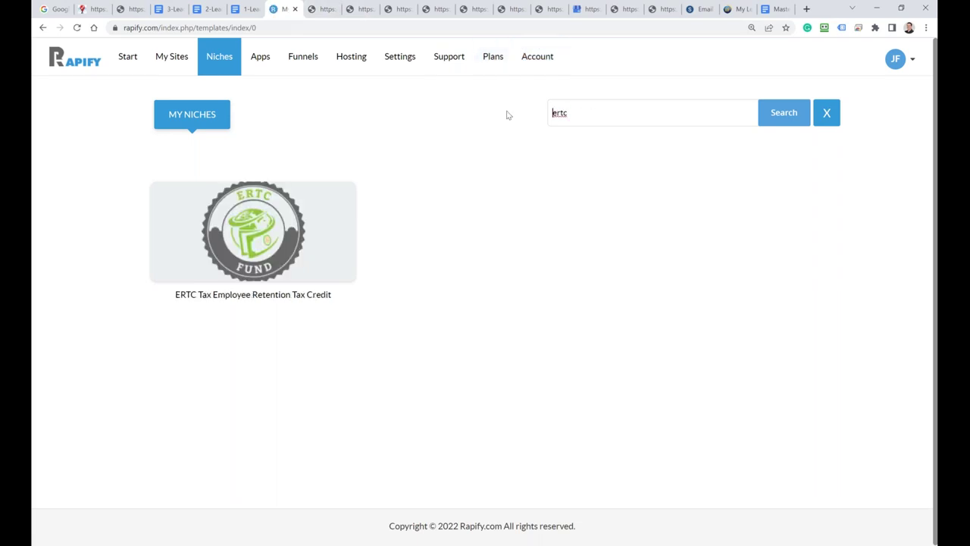
{"action": "left_click", "coordinate": [232, 230]}
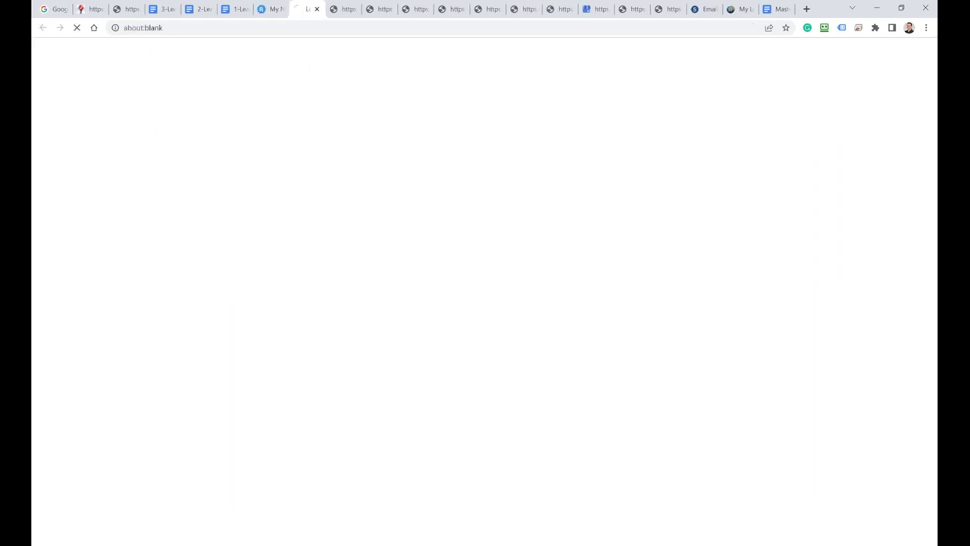
{"action": "left_click", "coordinate": [206, 27]}
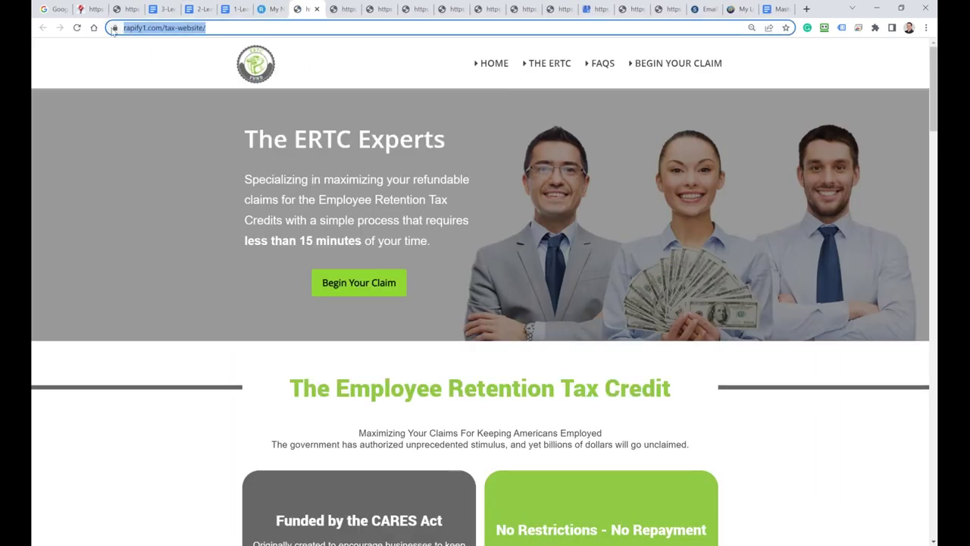
{"action": "key", "text": "alt+Tab"}
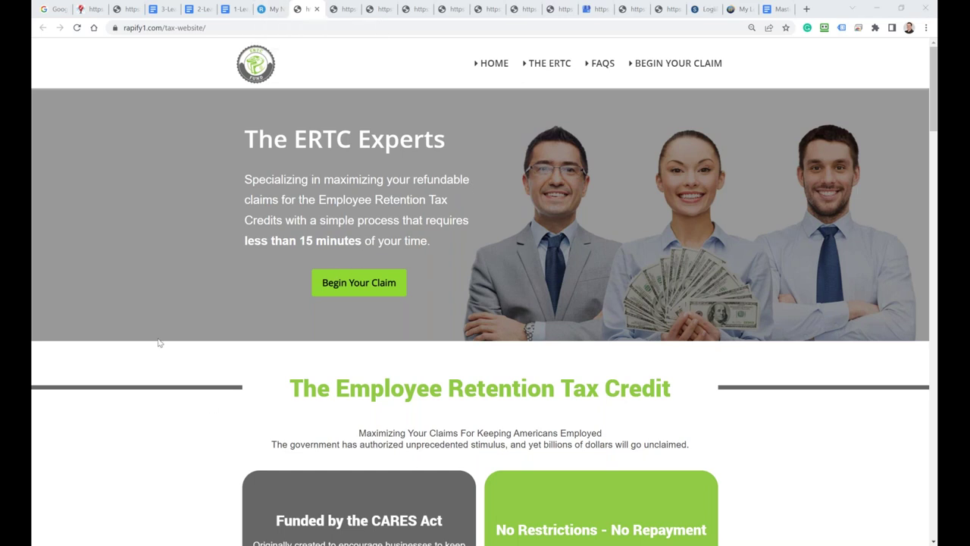
Step: Switch to the Rapify Niches guide page and scroll through its Rapify 280 Websites list
{"action": "left_click", "coordinate": [126, 10]}
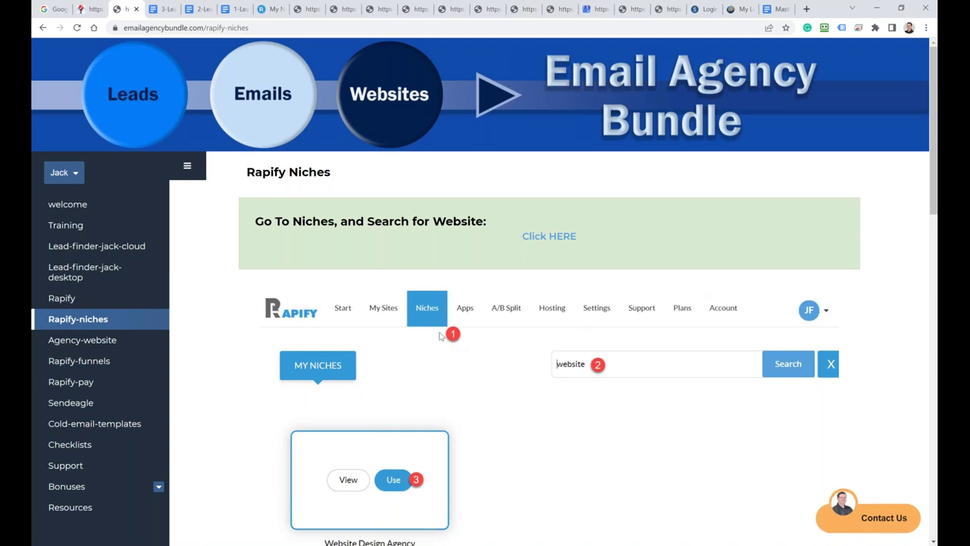
{"action": "scroll", "coordinate": [575, 370], "scroll_direction": "down", "scroll_amount": 1}
{"action": "scroll", "coordinate": [574, 369], "scroll_direction": "down", "scroll_amount": 1}
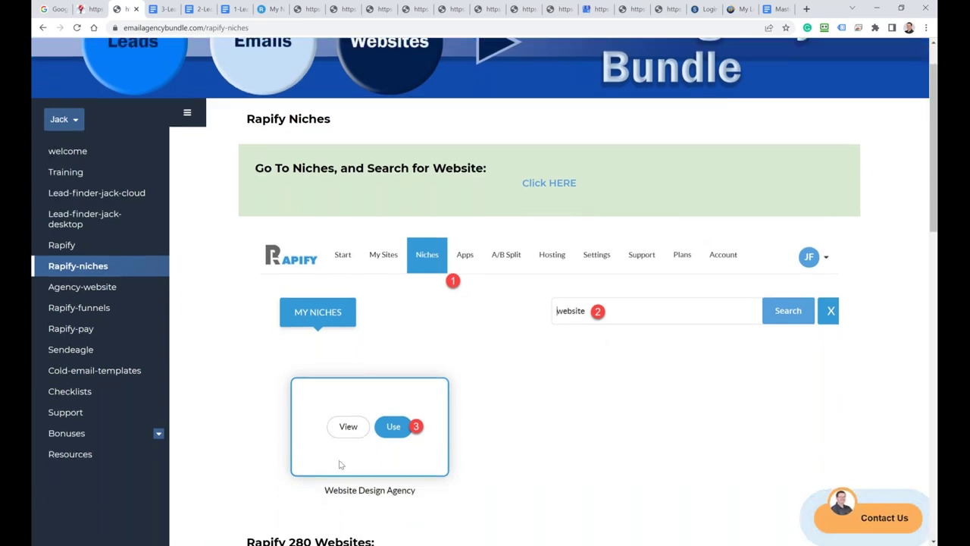
{"action": "scroll", "coordinate": [371, 432], "scroll_direction": "down", "scroll_amount": 2}
{"action": "scroll", "coordinate": [379, 414], "scroll_direction": "down", "scroll_amount": 3}
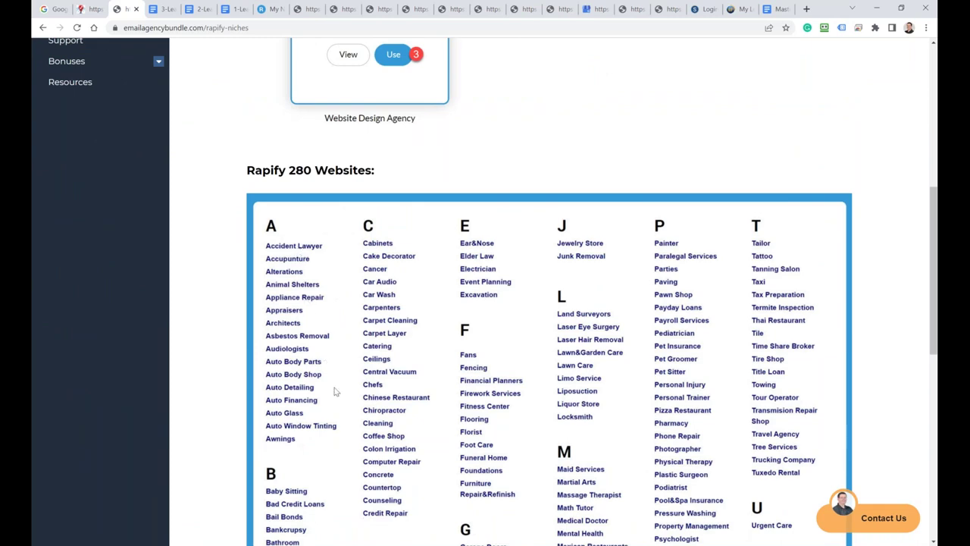
{"action": "scroll", "coordinate": [334, 489], "scroll_direction": "down", "scroll_amount": 4}
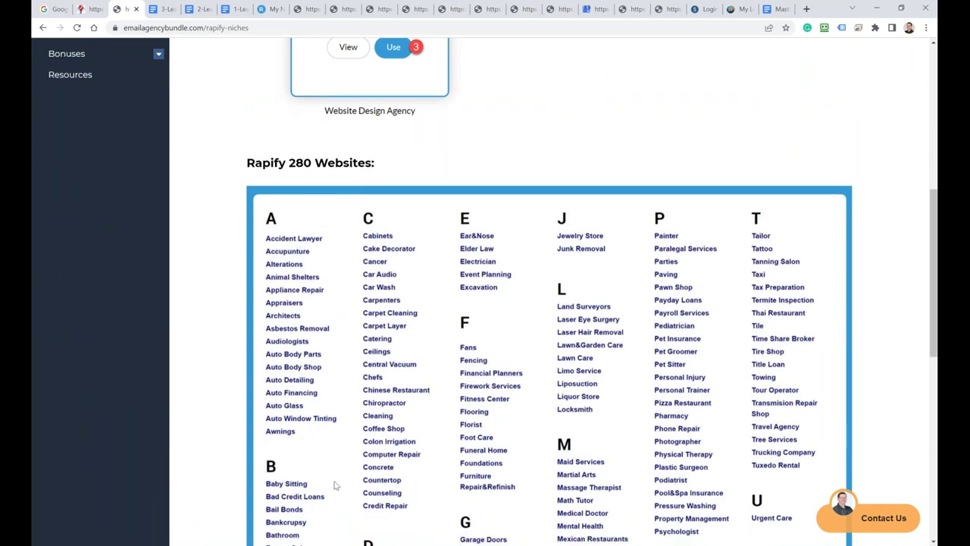
{"action": "scroll", "coordinate": [444, 227], "scroll_direction": "up", "scroll_amount": 3}
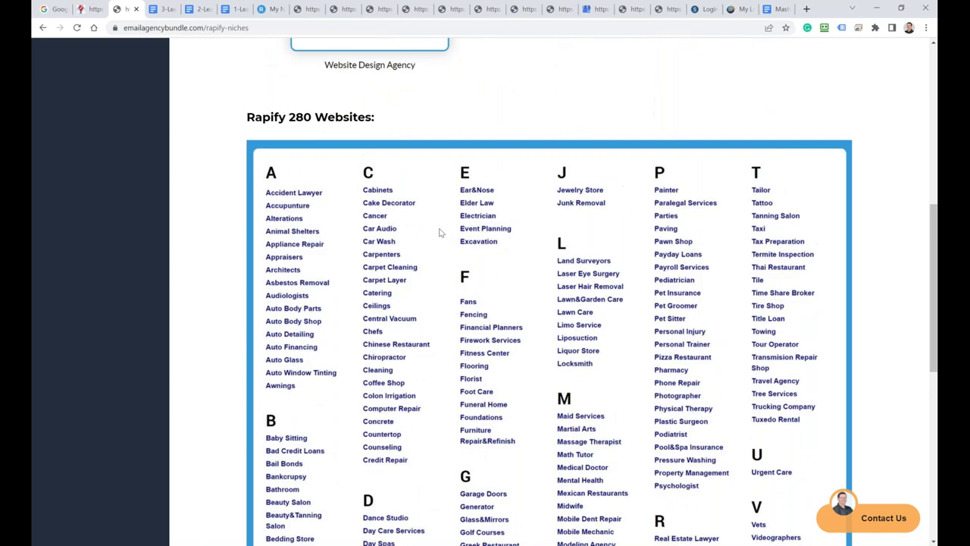
{"action": "scroll", "coordinate": [420, 241], "scroll_direction": "down", "scroll_amount": 2}
{"action": "scroll", "coordinate": [522, 307], "scroll_direction": "down", "scroll_amount": 4}
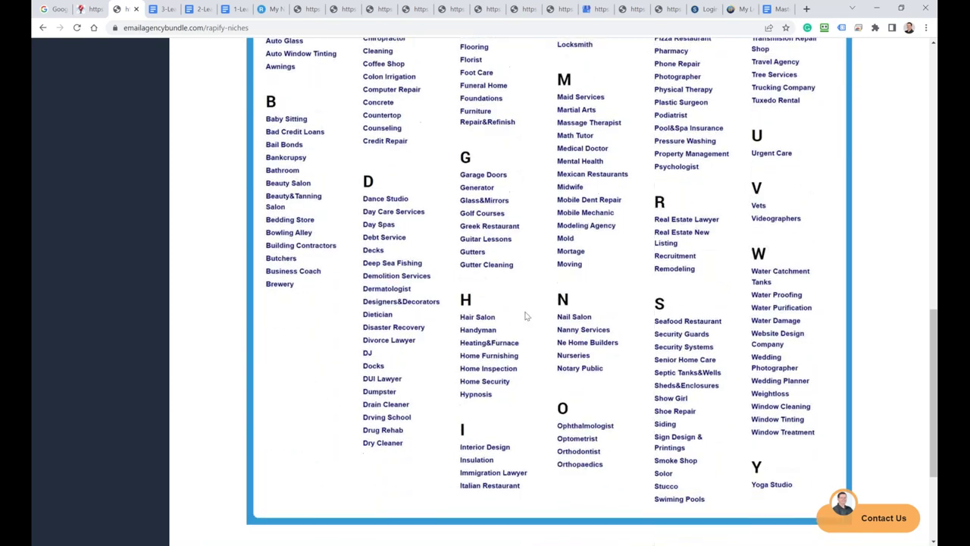
{"action": "scroll", "coordinate": [545, 319], "scroll_direction": "up", "scroll_amount": 5}
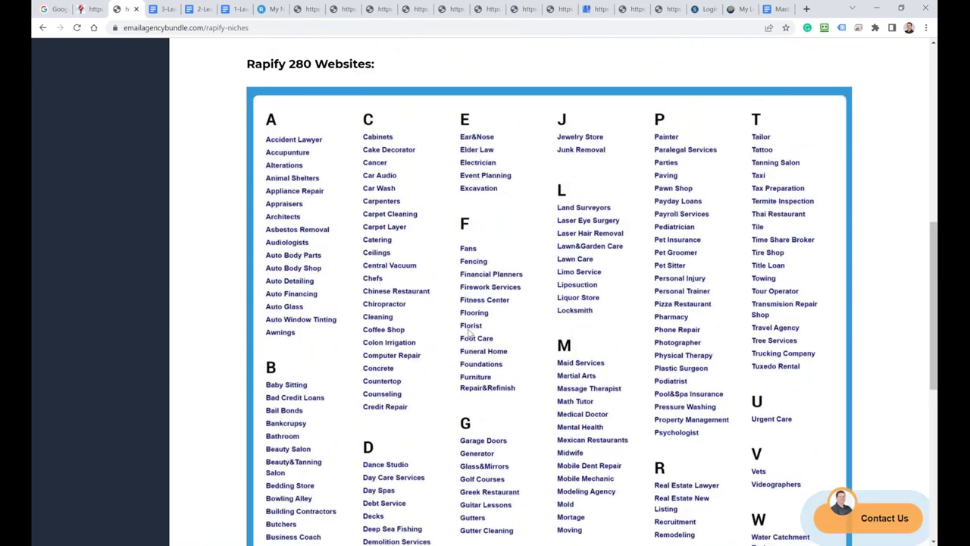
{"action": "scroll", "coordinate": [422, 327], "scroll_direction": "down", "scroll_amount": 1}
{"action": "scroll", "coordinate": [419, 320], "scroll_direction": "up", "scroll_amount": 9}
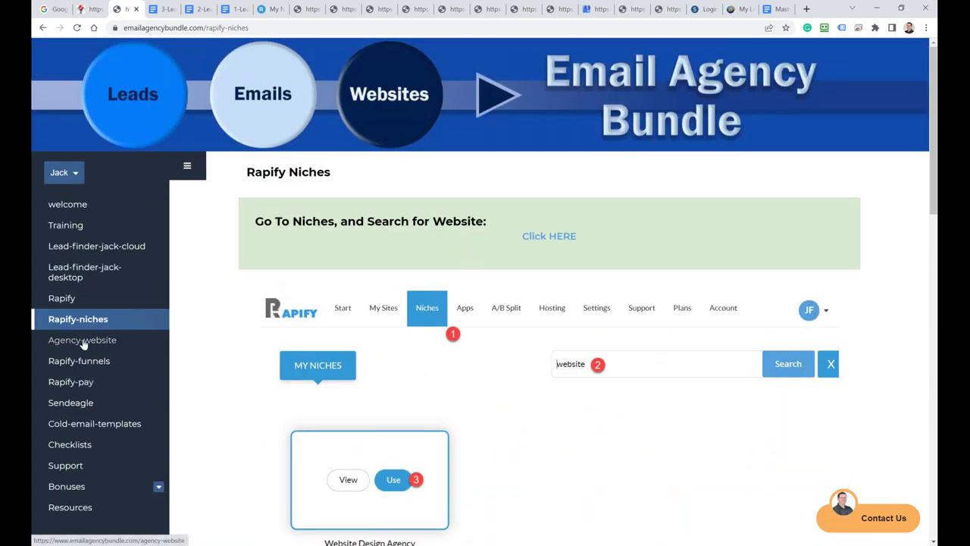
Step: Open the Agency Websites Access page and scroll to the Digital Agency Website 1 preview
{"action": "left_click", "coordinate": [81, 340]}
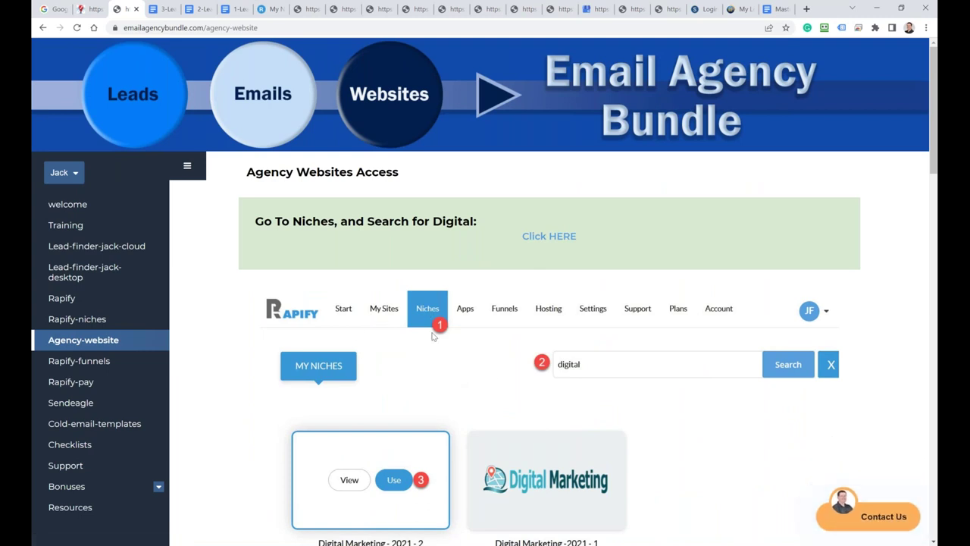
{"action": "scroll", "coordinate": [531, 351], "scroll_direction": "down", "scroll_amount": 1}
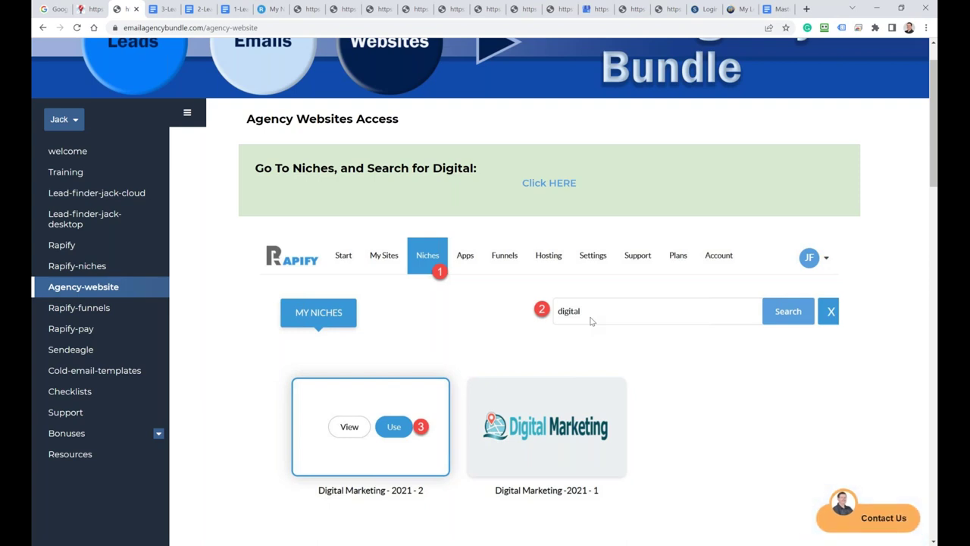
{"action": "scroll", "coordinate": [476, 379], "scroll_direction": "down", "scroll_amount": 4}
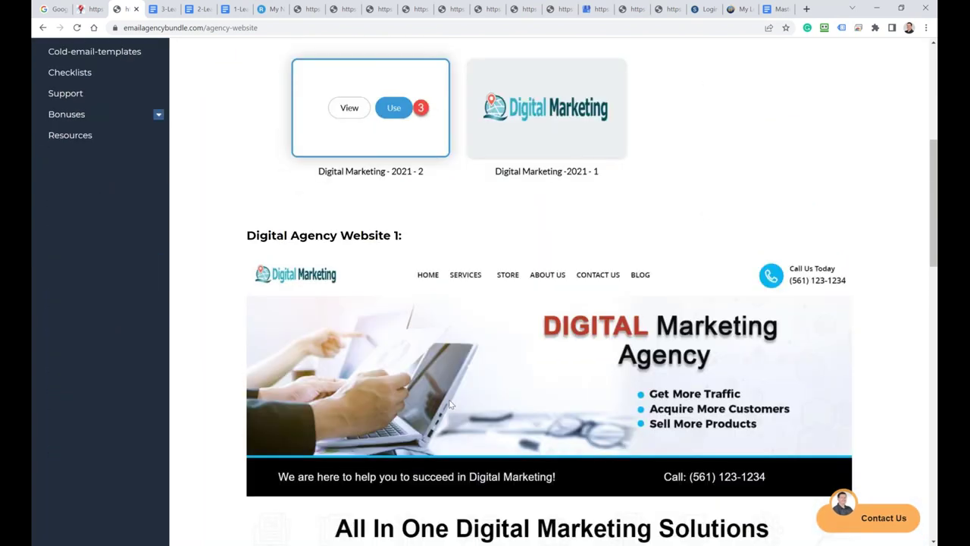
{"action": "scroll", "coordinate": [242, 294], "scroll_direction": "up", "scroll_amount": 3}
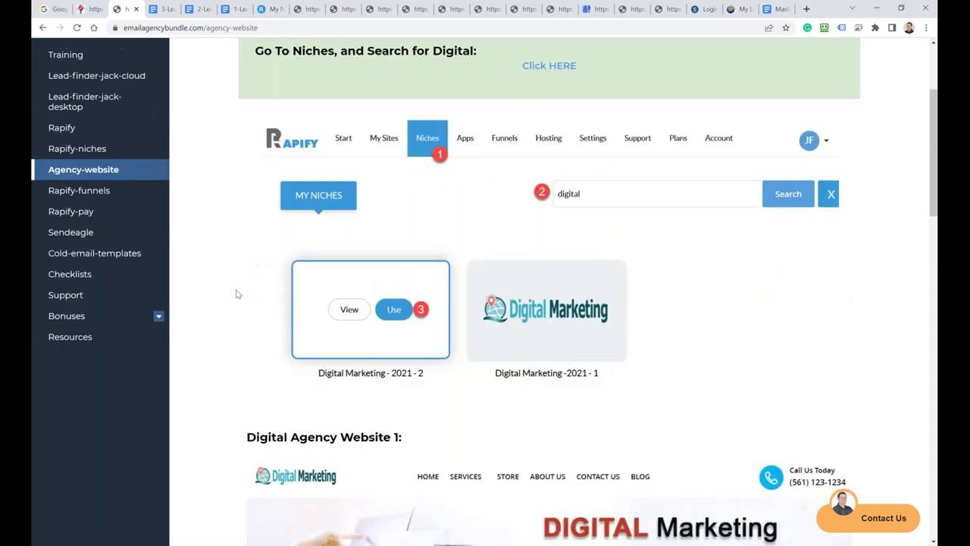
Step: Open the Rapify Funnels / Landing Pages Access page and scroll its template grid
{"action": "left_click", "coordinate": [78, 204]}
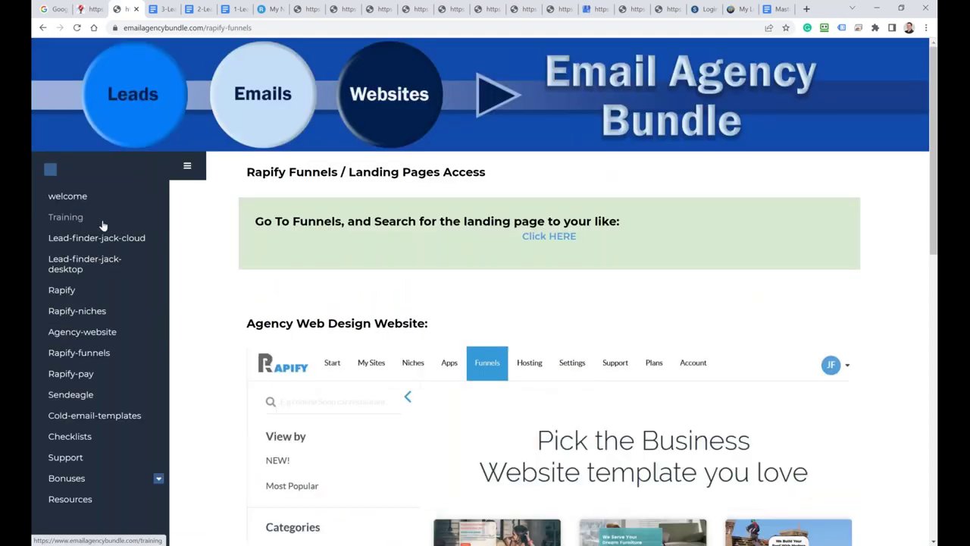
{"action": "scroll", "coordinate": [393, 413], "scroll_direction": "down", "scroll_amount": 8}
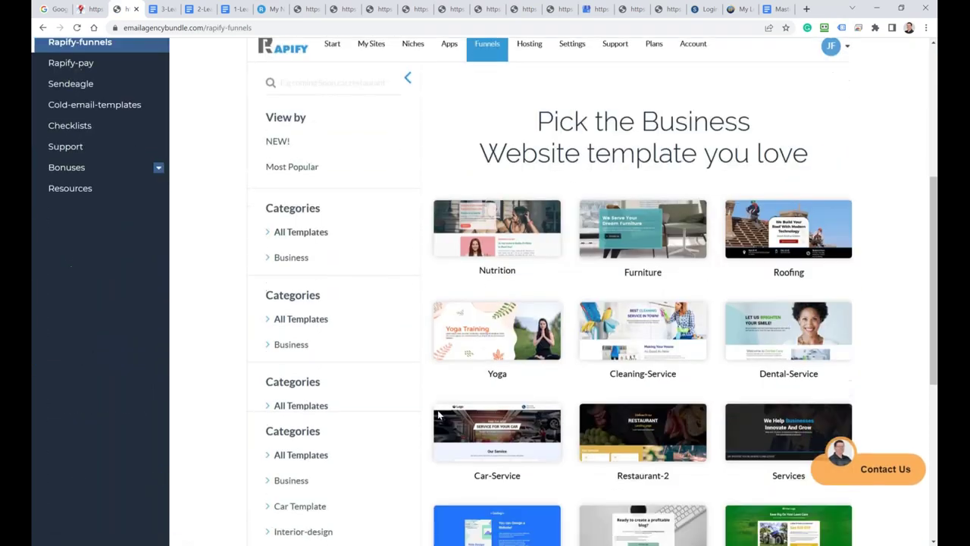
{"action": "scroll", "coordinate": [439, 413], "scroll_direction": "up", "scroll_amount": 5}
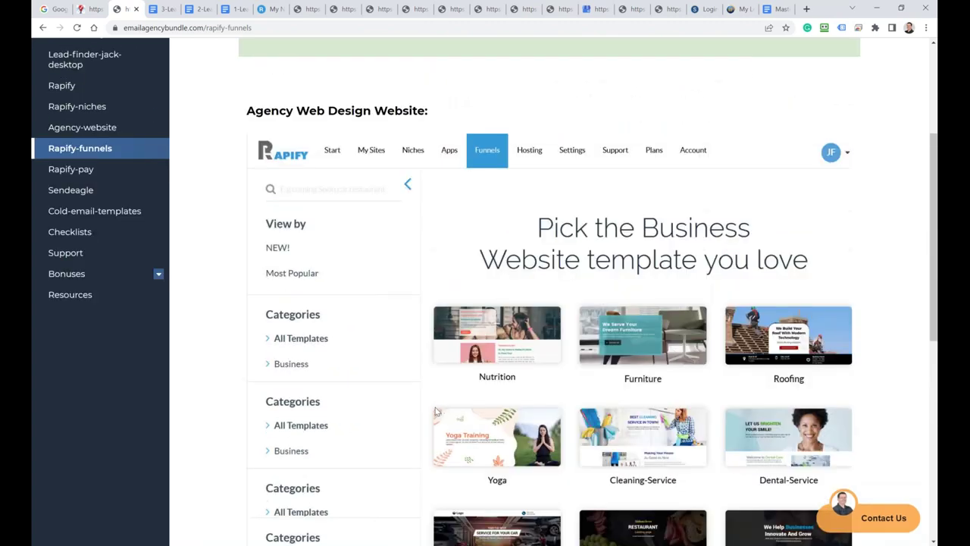
{"action": "scroll", "coordinate": [434, 330], "scroll_direction": "up", "scroll_amount": 2}
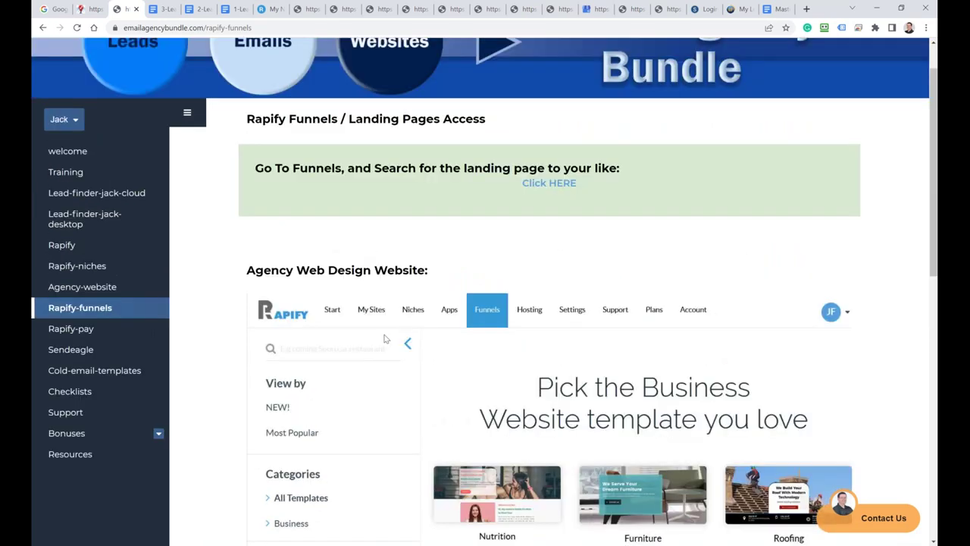
Step: Open the Rapify Pay page from the sidebar and scroll through it
{"action": "left_click", "coordinate": [70, 334]}
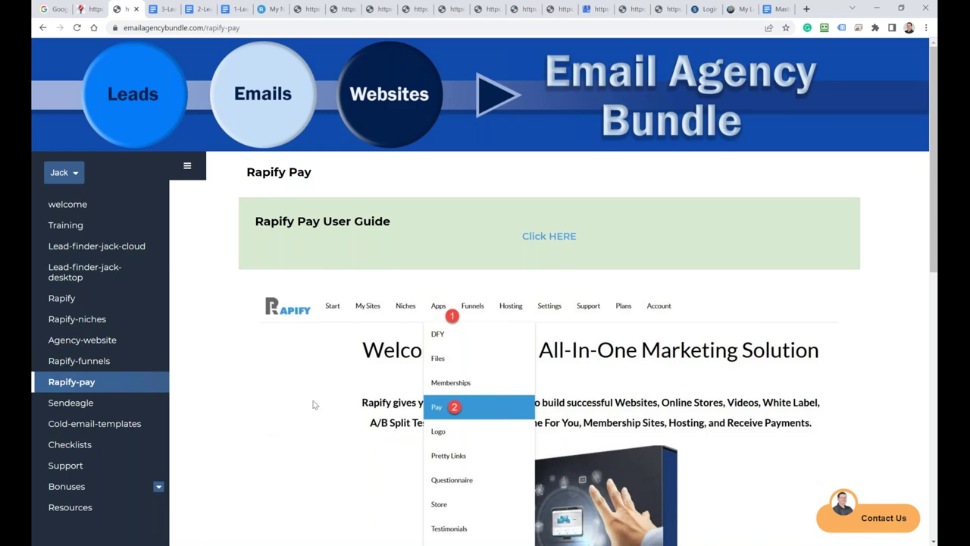
{"action": "scroll", "coordinate": [315, 400], "scroll_direction": "down", "scroll_amount": 6}
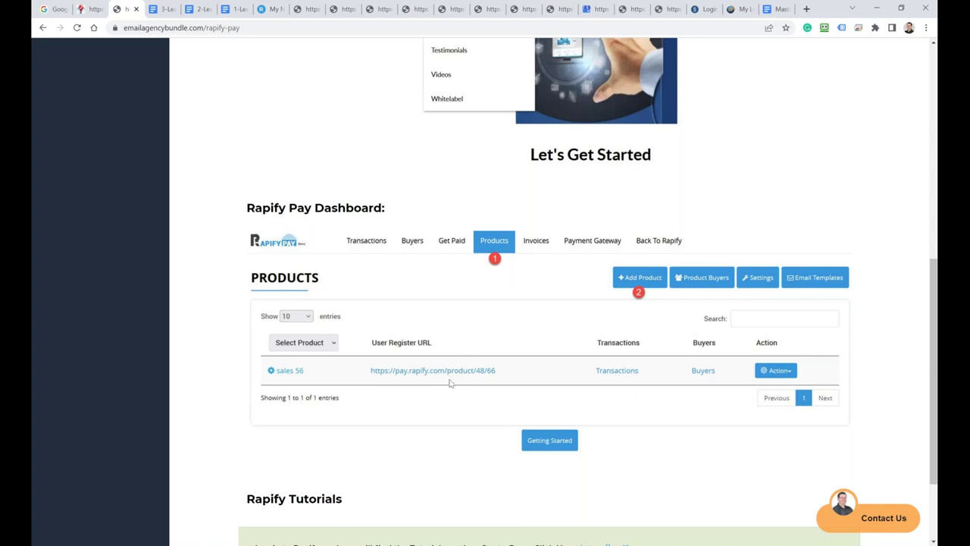
{"action": "scroll", "coordinate": [433, 400], "scroll_direction": "down", "scroll_amount": 2}
{"action": "scroll", "coordinate": [435, 401], "scroll_direction": "up", "scroll_amount": 1}
{"action": "scroll", "coordinate": [435, 402], "scroll_direction": "up", "scroll_amount": 8}
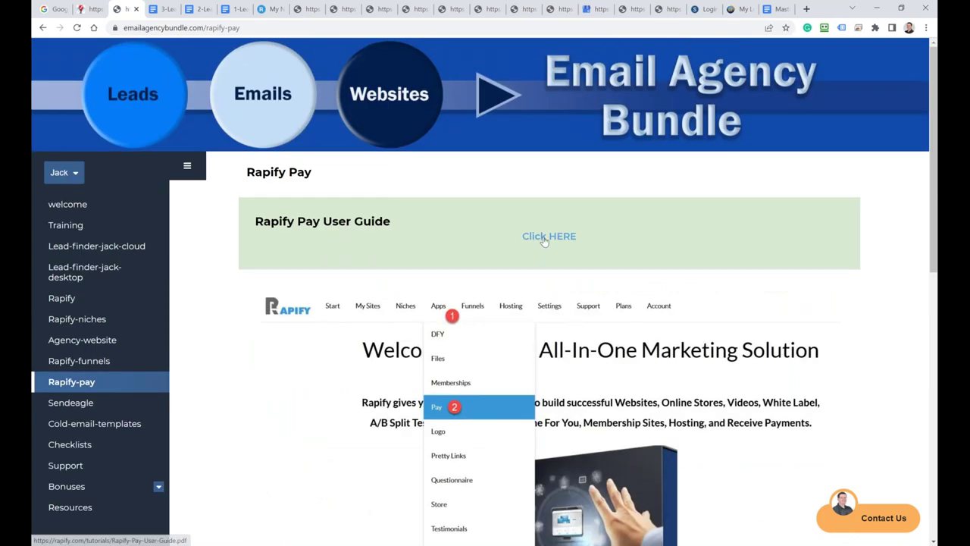
Step: Look through the Rapify Pay user guide PDF, then return to the 'ertc' niche results
{"action": "left_click", "coordinate": [544, 238]}
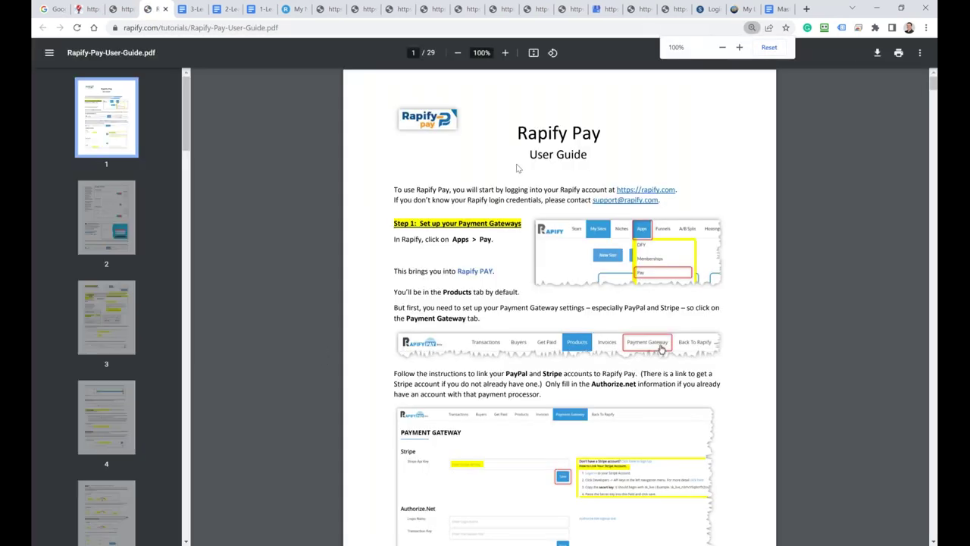
{"action": "scroll", "coordinate": [515, 345], "scroll_direction": "down", "scroll_amount": 5}
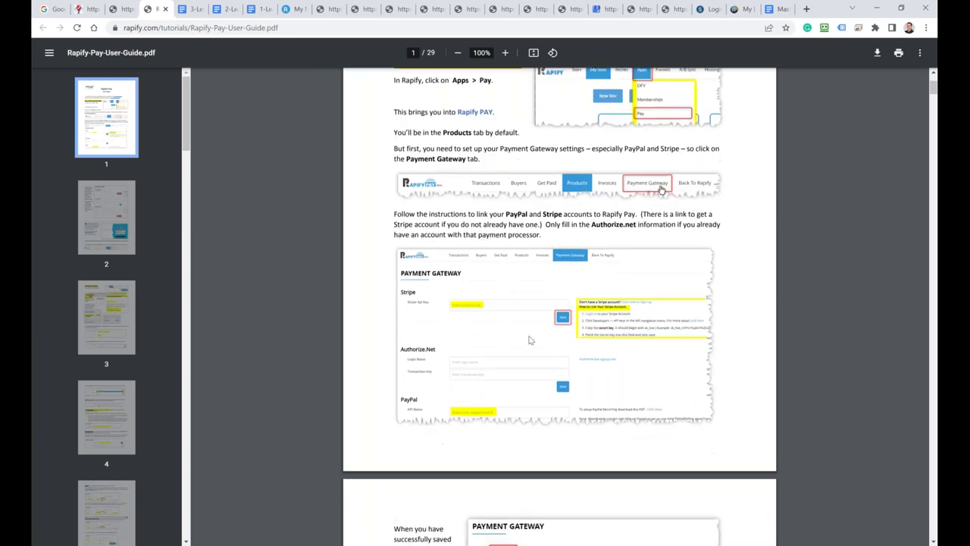
{"action": "scroll", "coordinate": [515, 345], "scroll_direction": "down", "scroll_amount": 7}
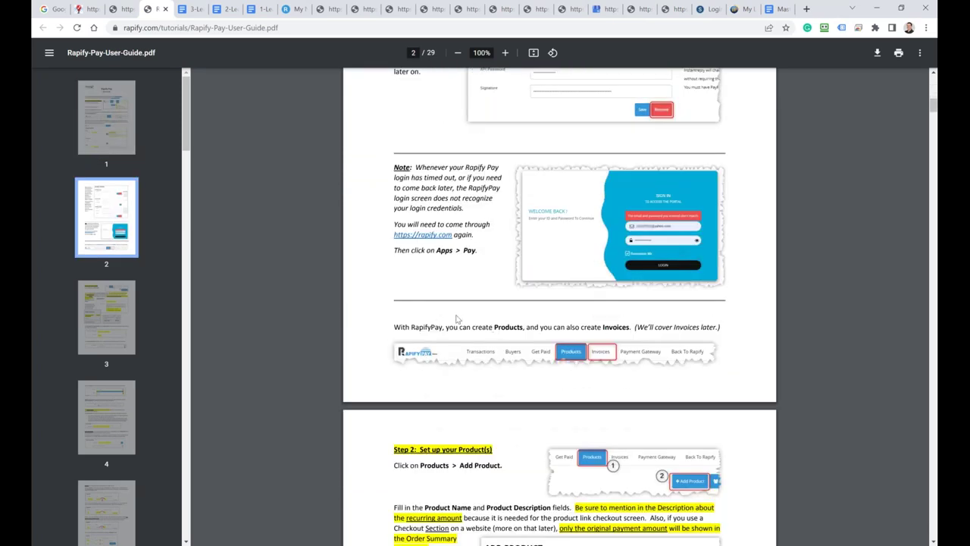
{"action": "scroll", "coordinate": [480, 319], "scroll_direction": "up", "scroll_amount": 5}
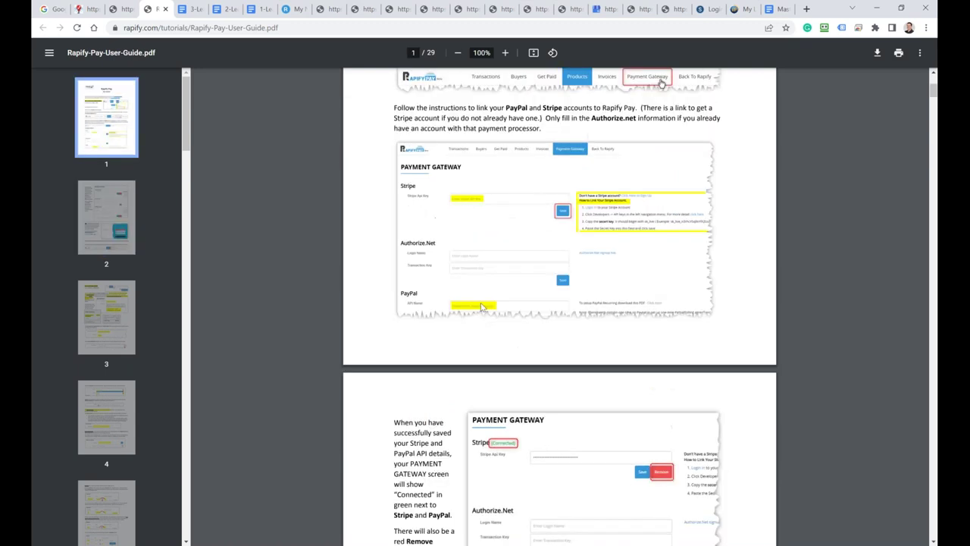
{"action": "left_click", "coordinate": [118, 11]}
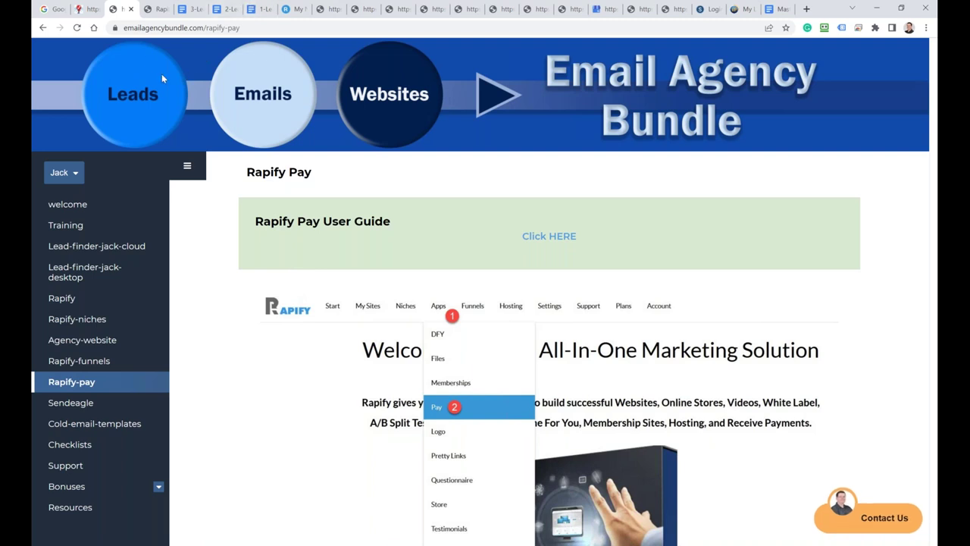
{"action": "left_click", "coordinate": [154, 16]}
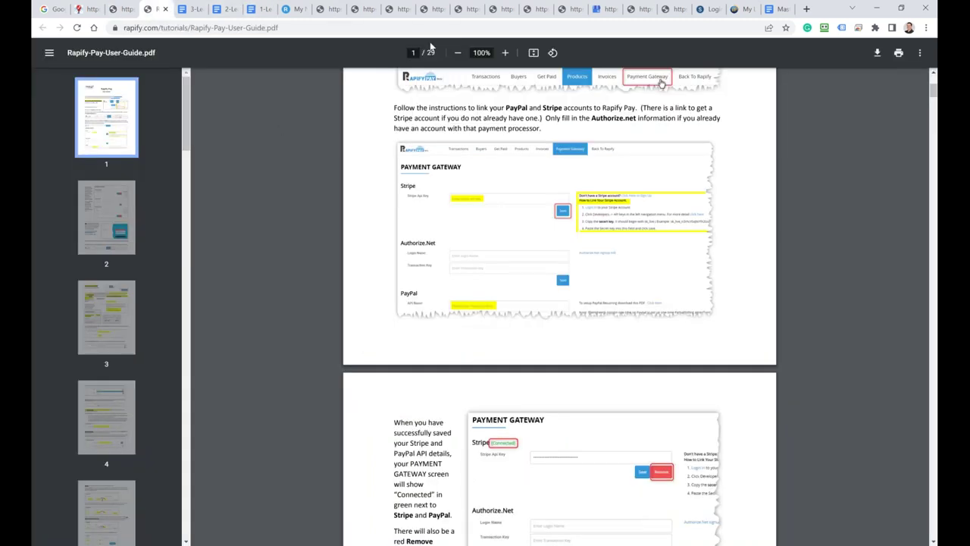
{"action": "left_click", "coordinate": [289, 11]}
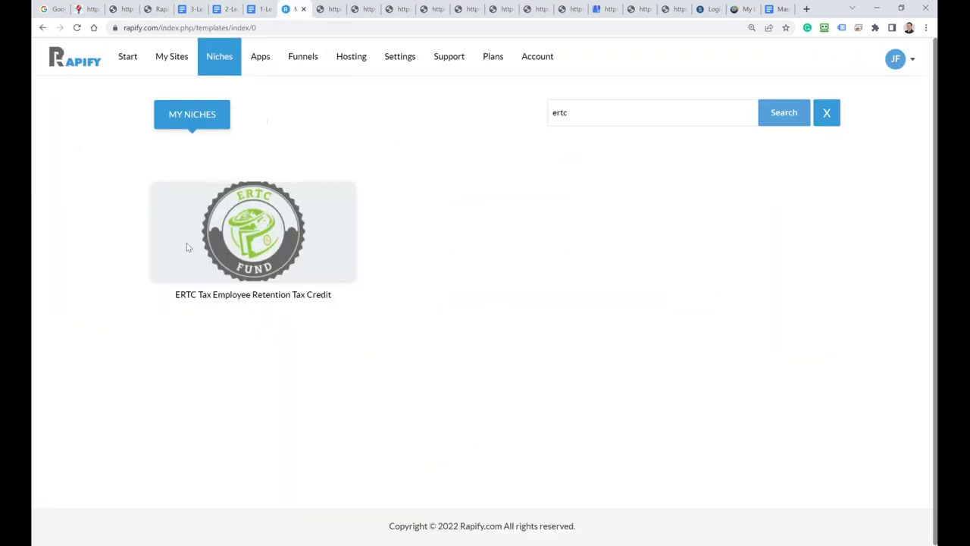
Step: Open the Digital Agency site from My Sites in the page editor
{"action": "left_click", "coordinate": [167, 69]}
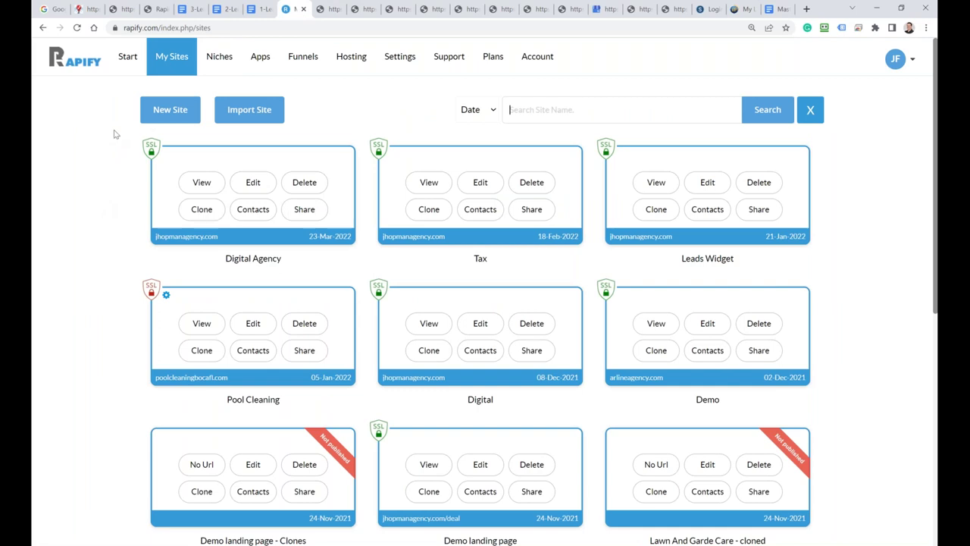
{"action": "left_click", "coordinate": [254, 185]}
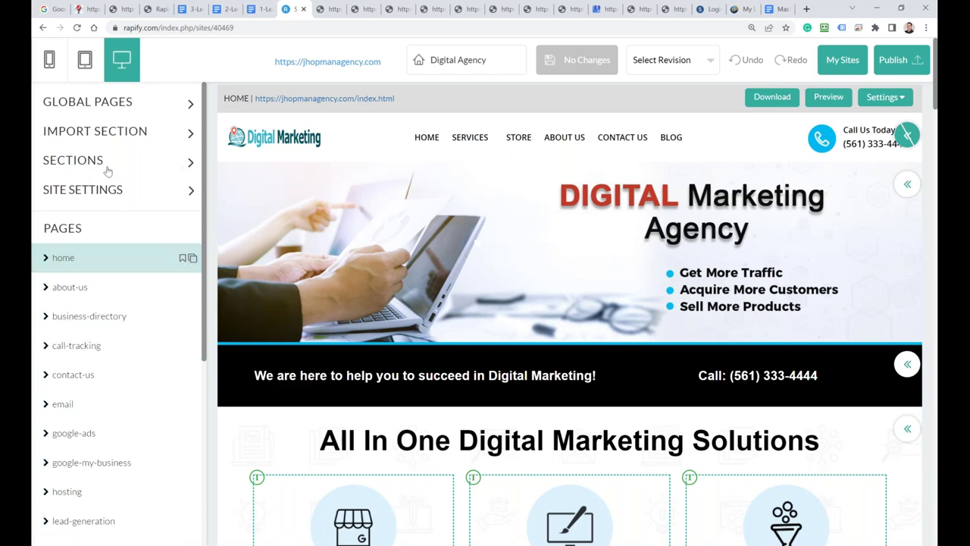
Step: Open the Sections library and preview the first design in the Headers category
{"action": "left_click", "coordinate": [188, 163]}
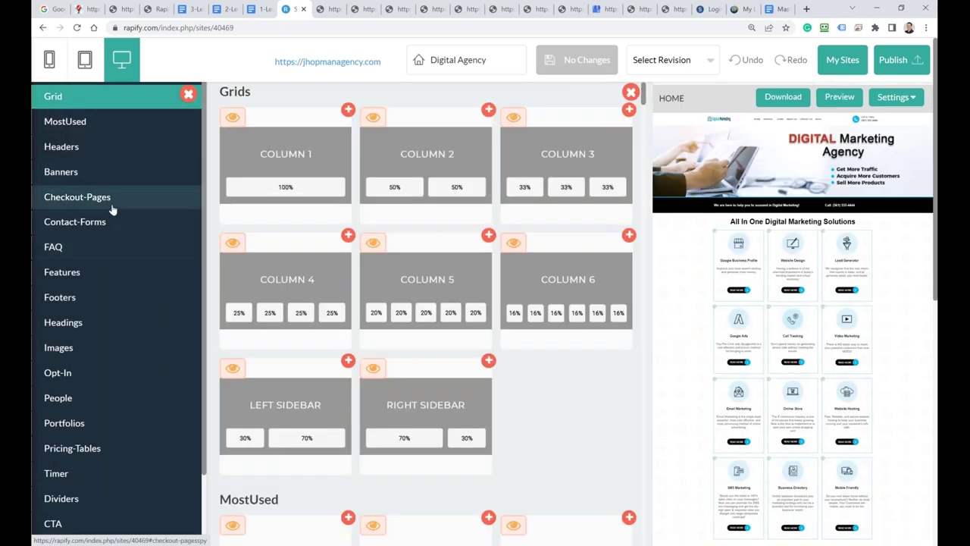
{"action": "left_click", "coordinate": [78, 127]}
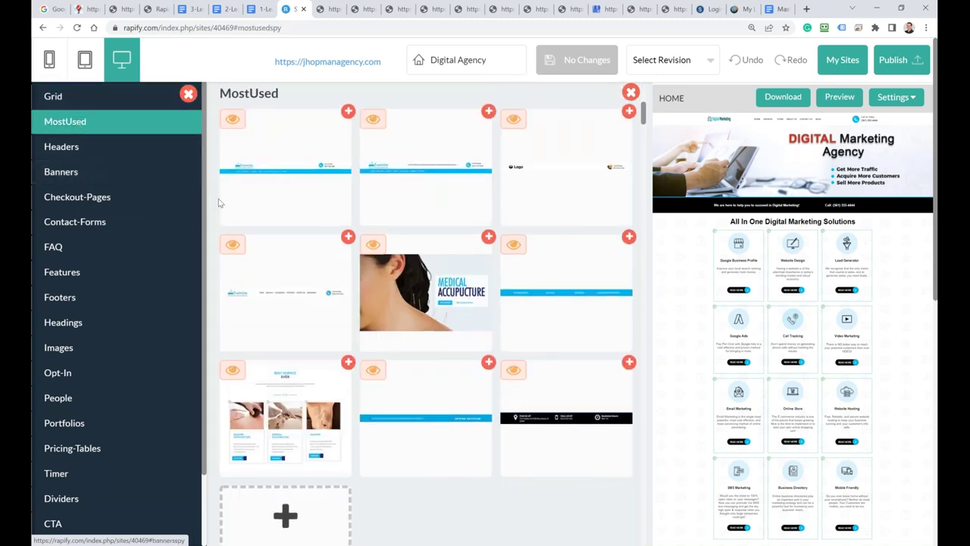
{"action": "scroll", "coordinate": [220, 200], "scroll_direction": "up", "scroll_amount": 3}
{"action": "scroll", "coordinate": [221, 198], "scroll_direction": "up", "scroll_amount": 2}
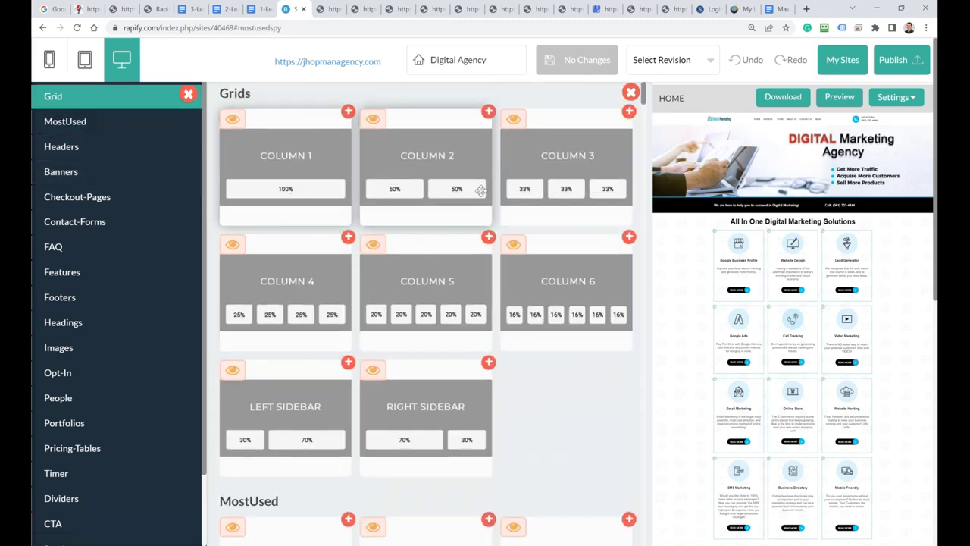
{"action": "left_click", "coordinate": [62, 152]}
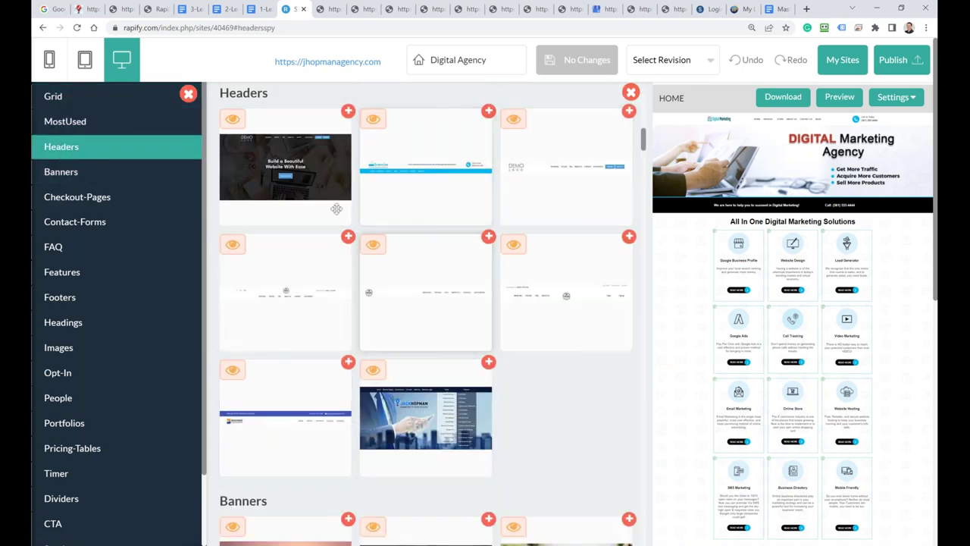
{"action": "left_click", "coordinate": [232, 121]}
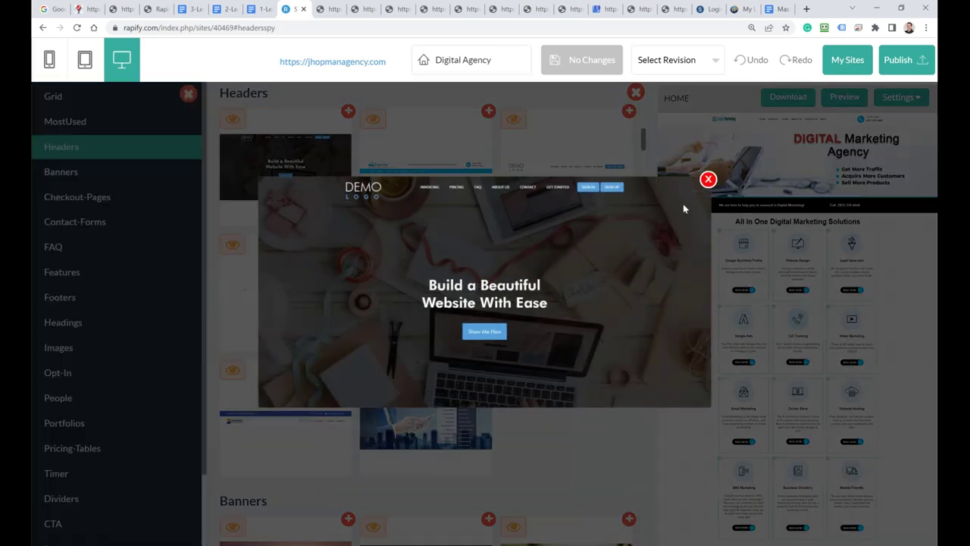
{"action": "left_click", "coordinate": [706, 181]}
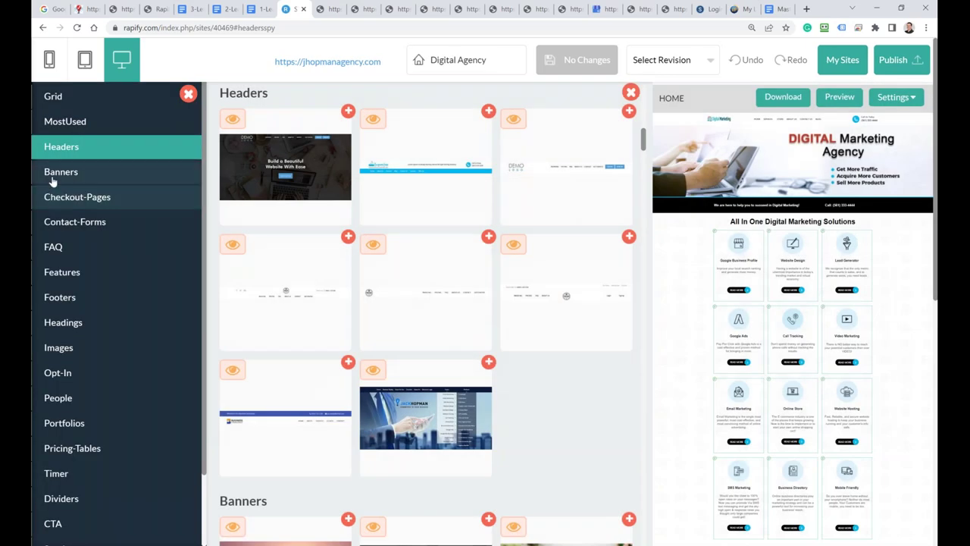
Step: Browse the Banners, Checkout-Pages and Contact-Forms section categories
{"action": "left_click", "coordinate": [51, 178]}
{"action": "left_click", "coordinate": [49, 198]}
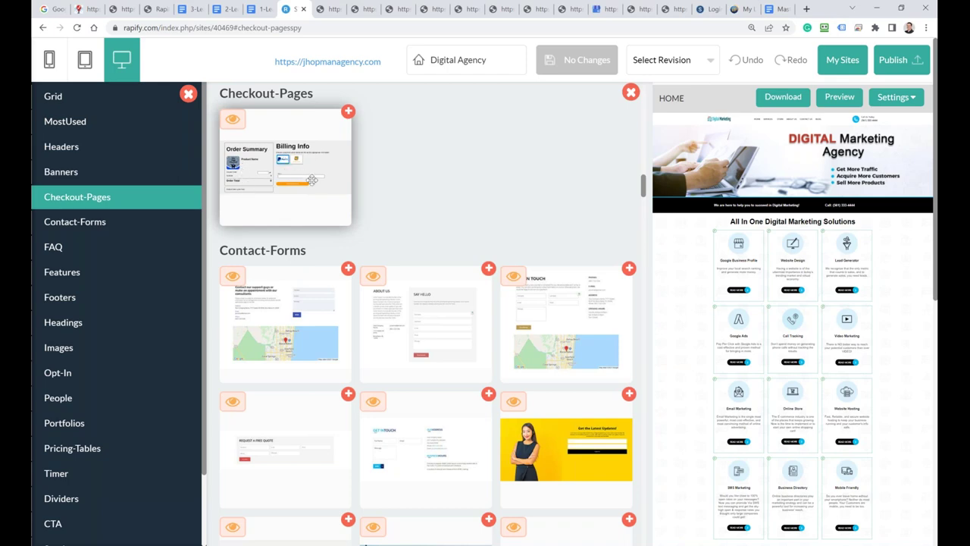
{"action": "left_click", "coordinate": [70, 228]}
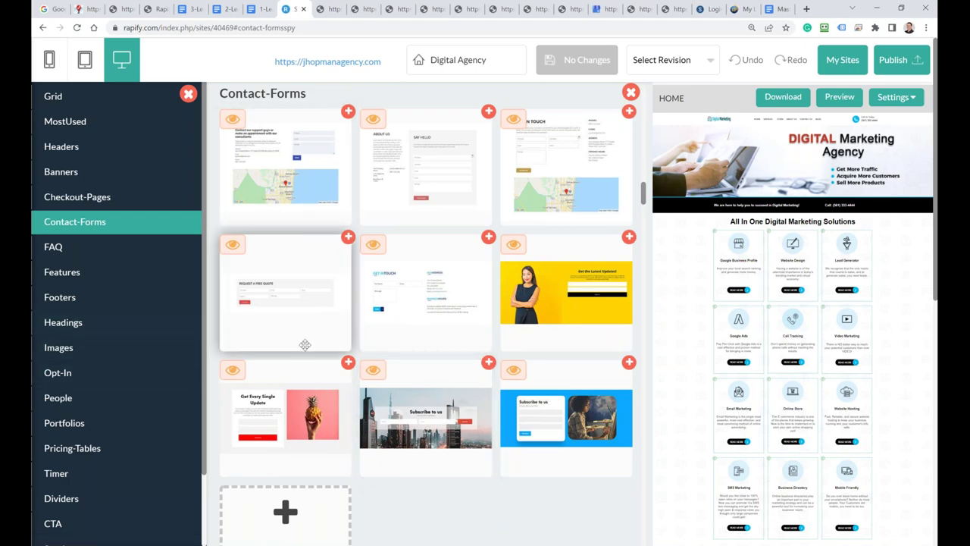
Step: Preview the 'Subscribe to us' form, then browse the FAQ, Features and Footers sections
{"action": "left_click", "coordinate": [514, 370]}
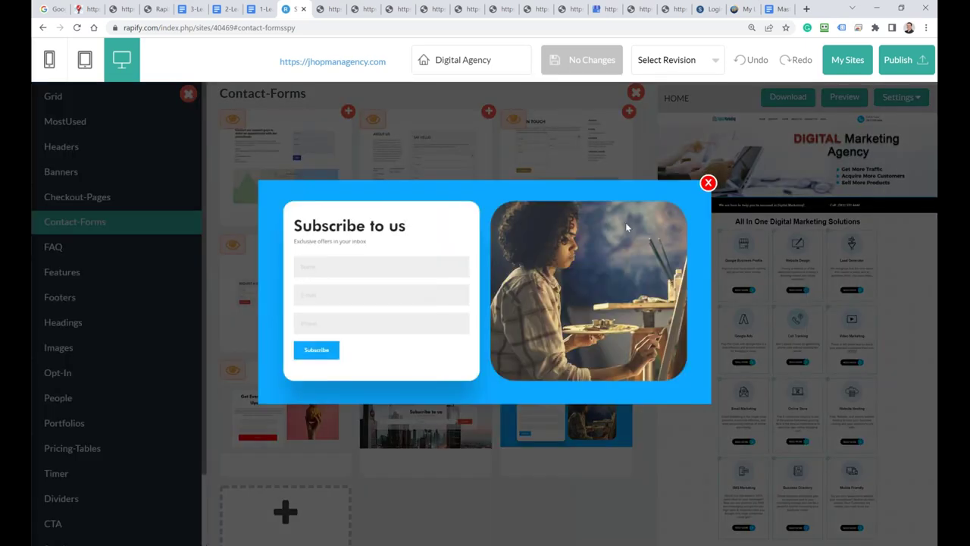
{"action": "left_click", "coordinate": [708, 183]}
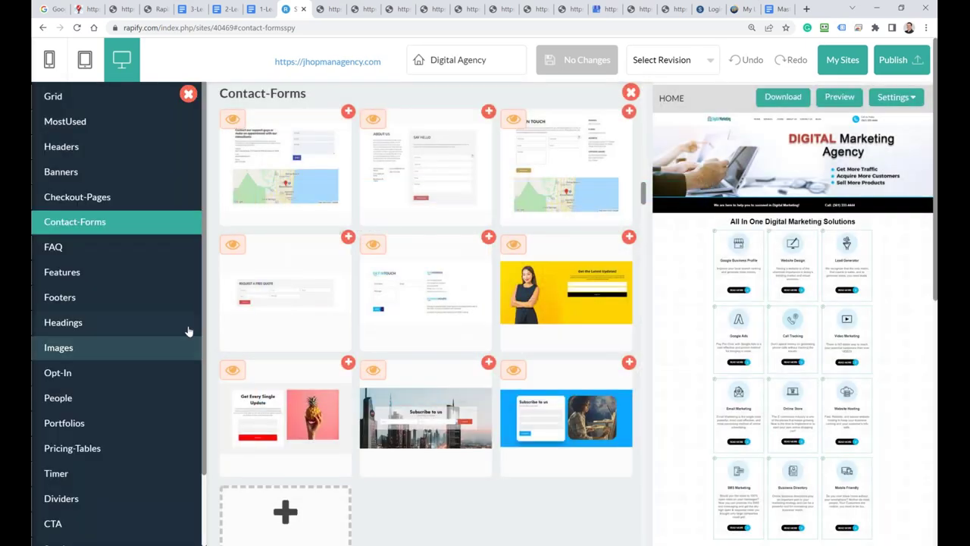
{"action": "left_click", "coordinate": [58, 253]}
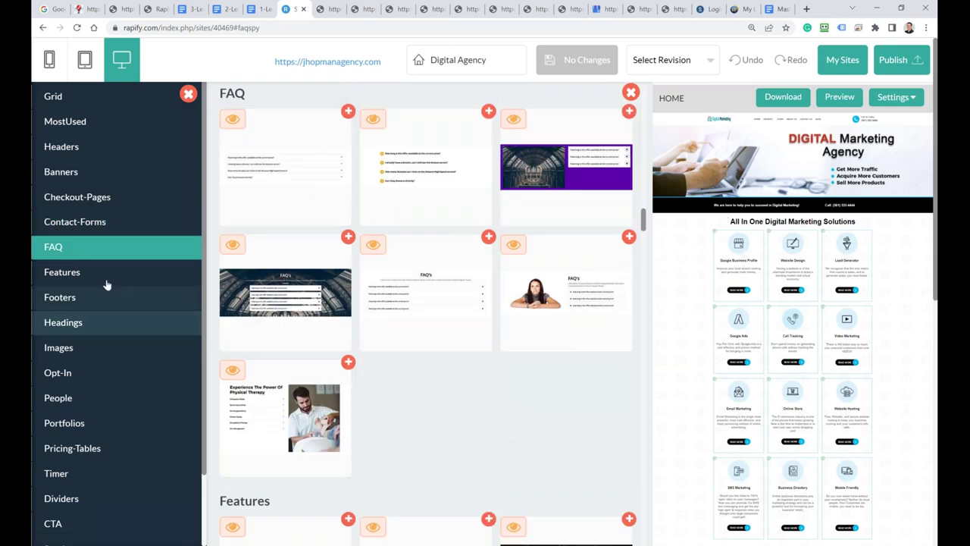
{"action": "left_click", "coordinate": [51, 274]}
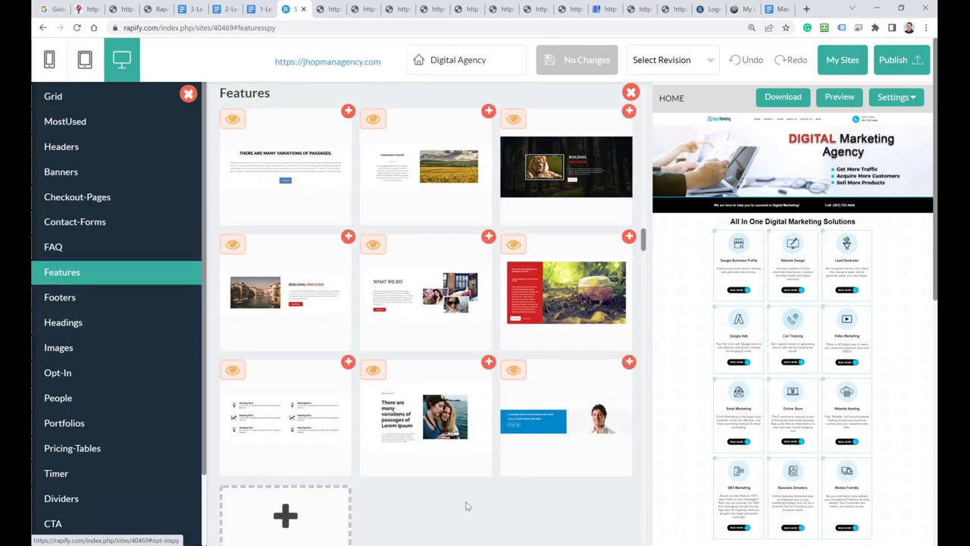
{"action": "left_click", "coordinate": [56, 303]}
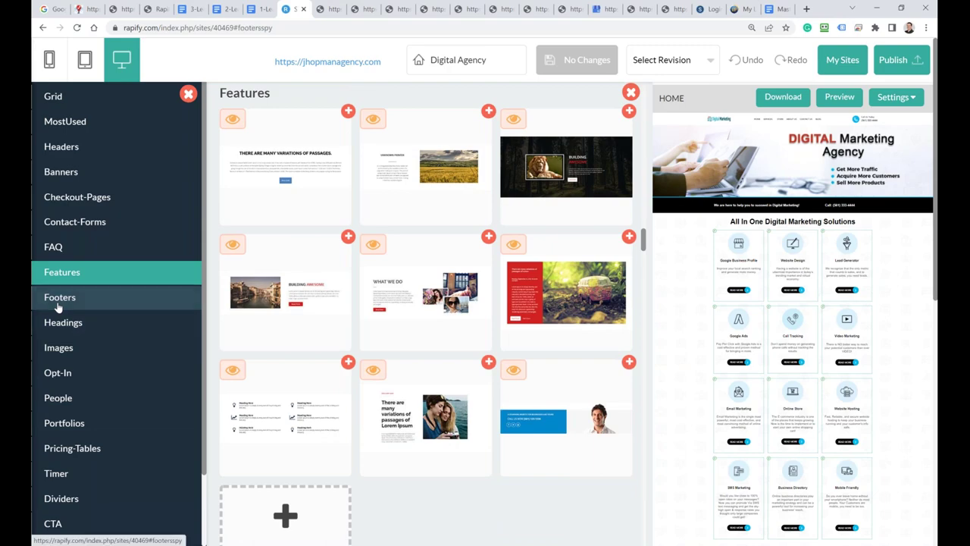
Step: Continue through Headings, Images, Opt-In, People and Portfolios to the Pricing-Tables designs
{"action": "left_click", "coordinate": [63, 322]}
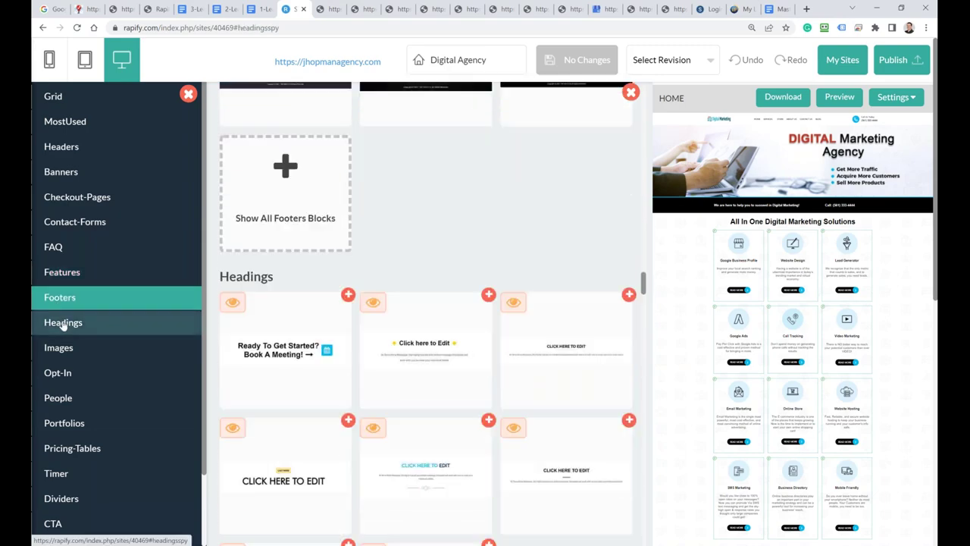
{"action": "left_click", "coordinate": [60, 347]}
{"action": "left_click", "coordinate": [63, 373]}
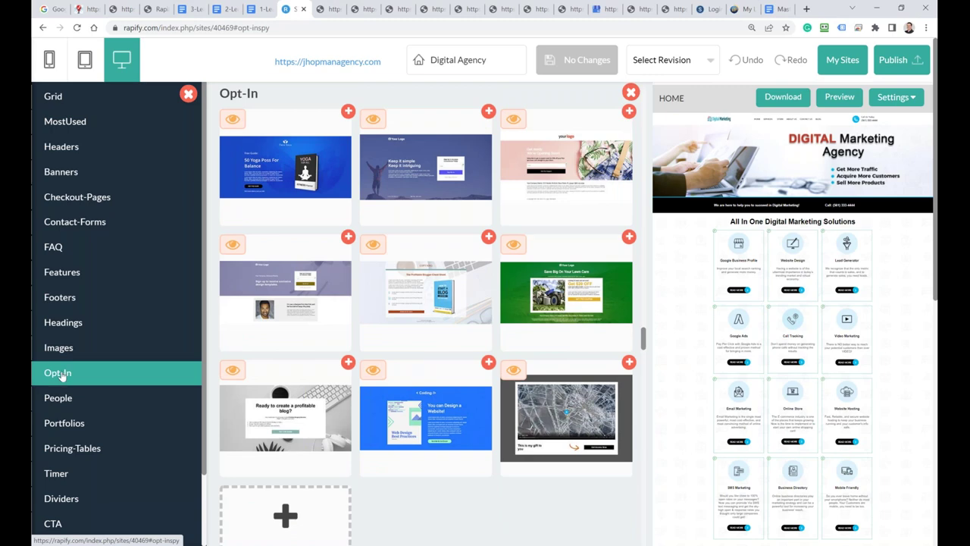
{"action": "left_click", "coordinate": [53, 400]}
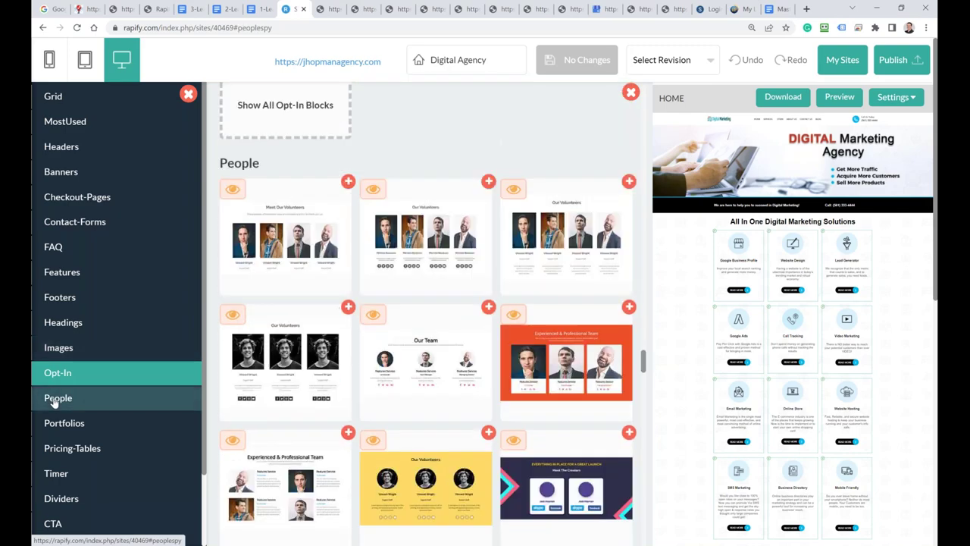
{"action": "left_click", "coordinate": [63, 342]}
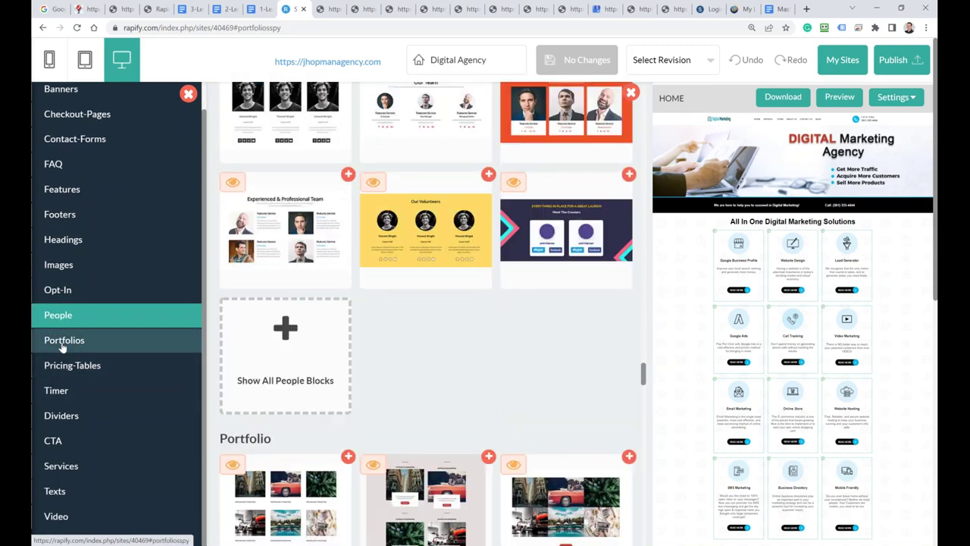
{"action": "left_click", "coordinate": [66, 367]}
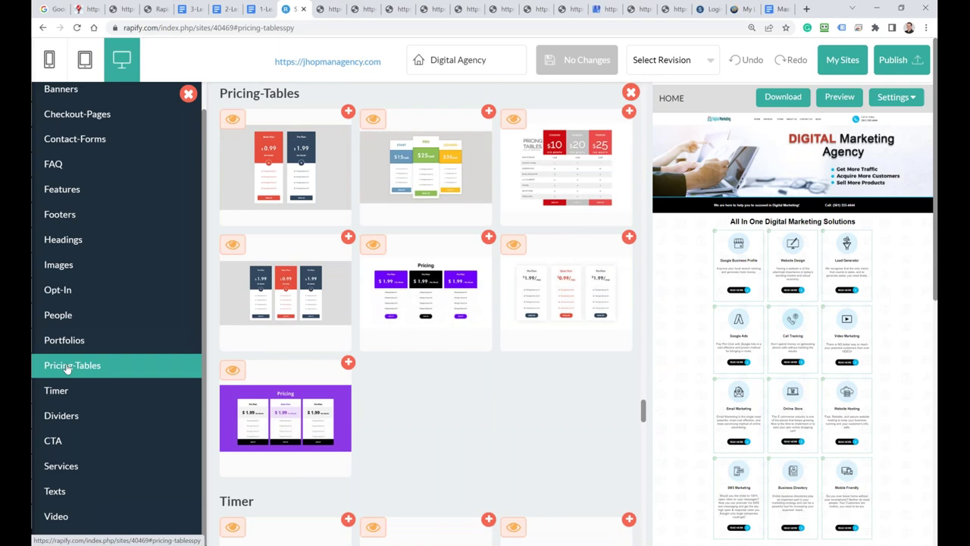
Step: Insert the three-plan pricing table ($1.99/$0.99/$1.99) below Attract New Customers and save the site
{"action": "left_click", "coordinate": [513, 244]}
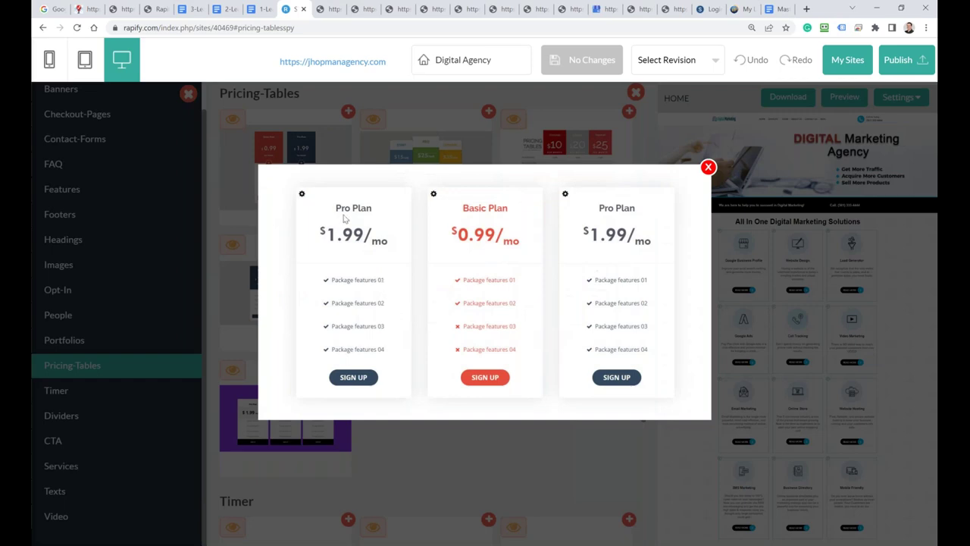
{"action": "left_click", "coordinate": [708, 167]}
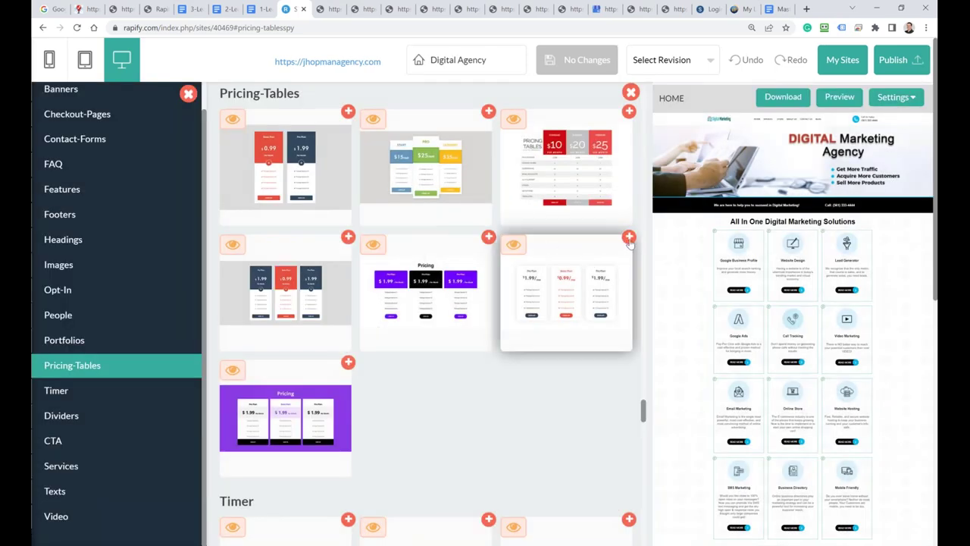
{"action": "left_click_drag", "start_coordinate": [548, 256], "coordinate": [781, 425]}
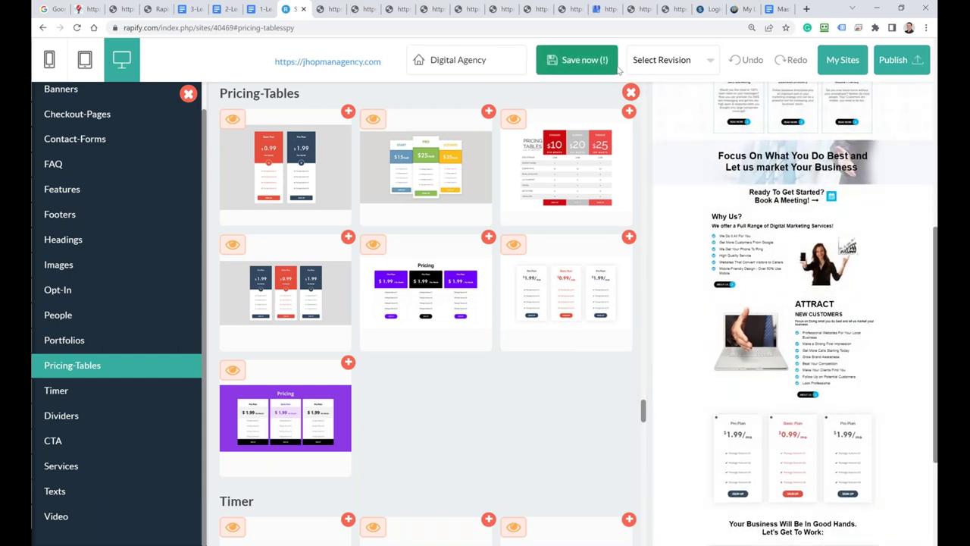
{"action": "left_click", "coordinate": [582, 60]}
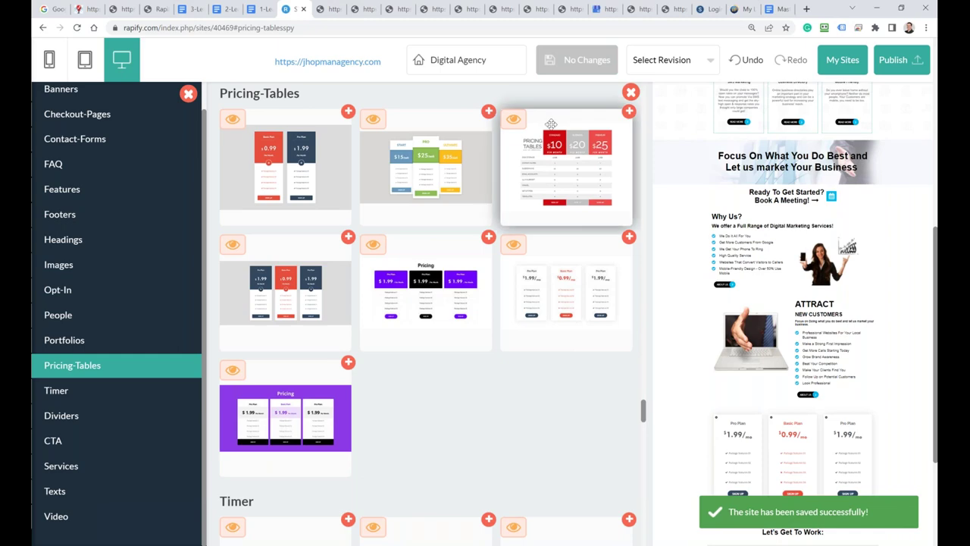
Step: Close the Sections panel and scroll the home page to the new pricing table
{"action": "left_click", "coordinate": [631, 91]}
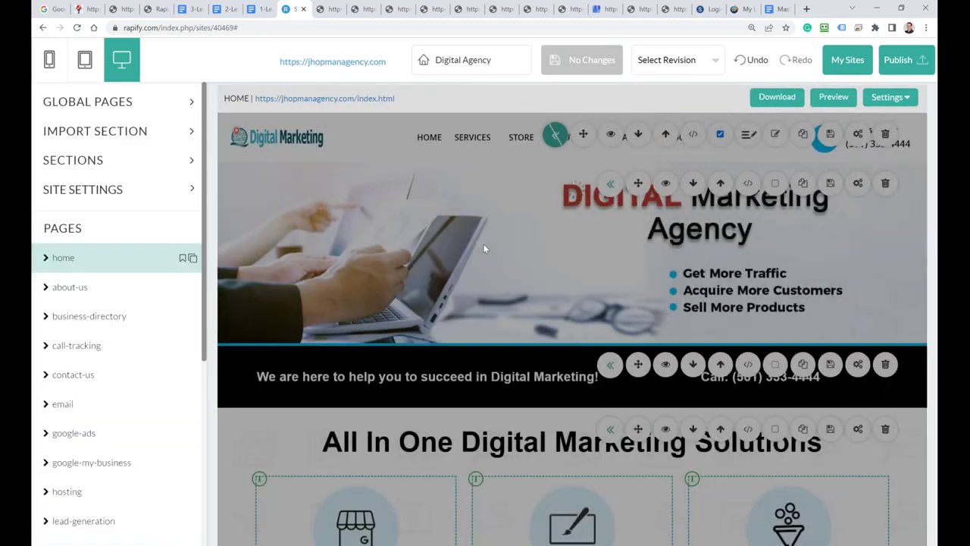
{"action": "scroll", "coordinate": [484, 249], "scroll_direction": "down", "scroll_amount": 15}
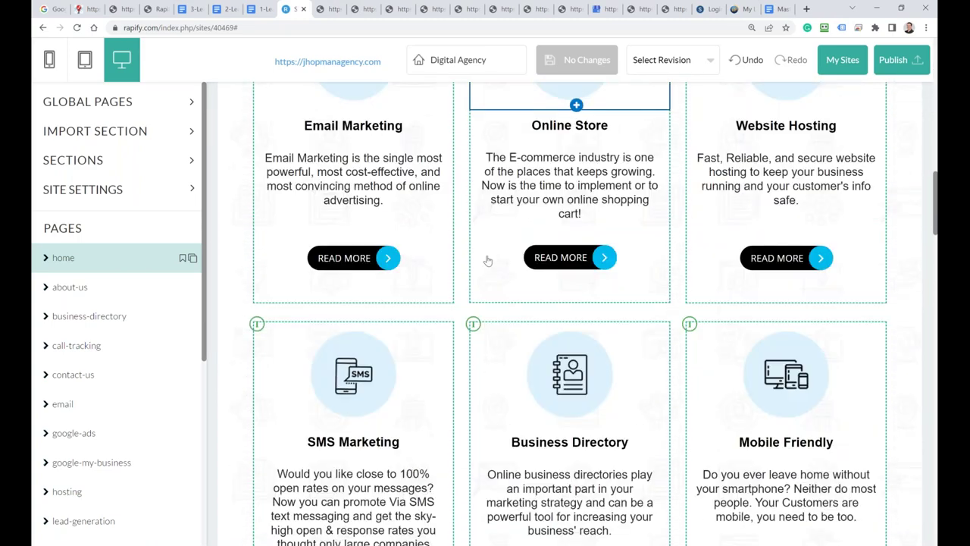
{"action": "scroll", "coordinate": [488, 260], "scroll_direction": "down", "scroll_amount": 20}
{"action": "scroll", "coordinate": [480, 301], "scroll_direction": "down", "scroll_amount": 4}
{"action": "scroll", "coordinate": [449, 285], "scroll_direction": "up", "scroll_amount": 2}
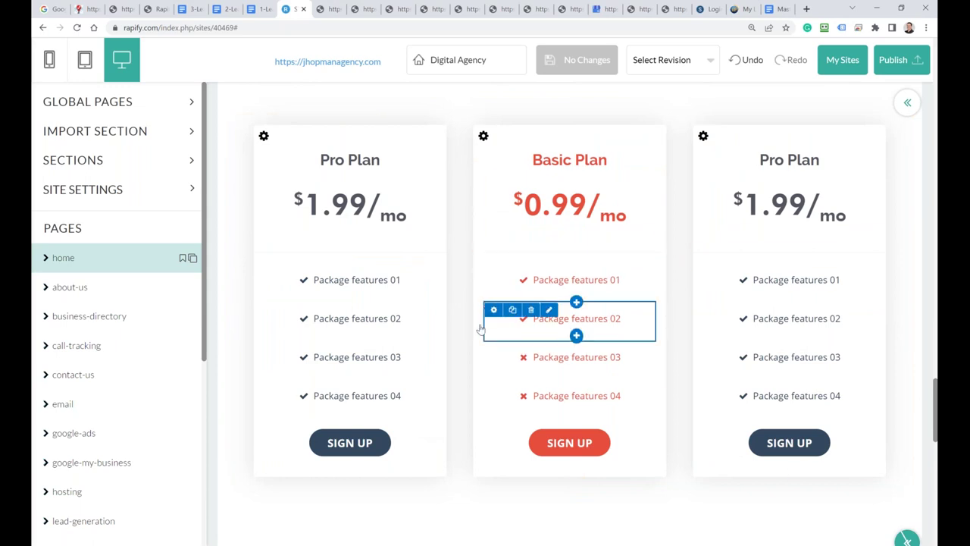
Step: Inspect the Pro Plan Sign Up link and Package features 01 text without changing them
{"action": "left_click", "coordinate": [351, 448]}
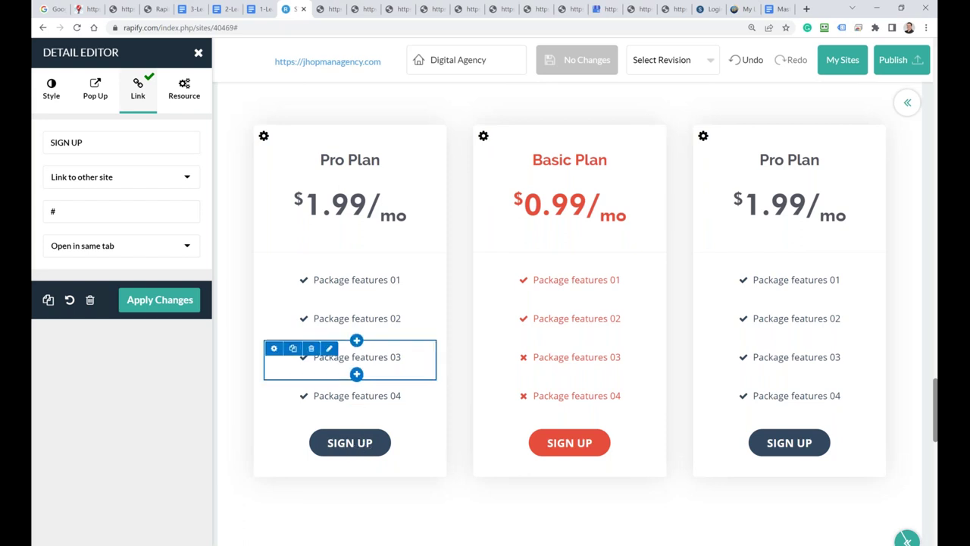
{"action": "left_click", "coordinate": [199, 52]}
{"action": "left_click", "coordinate": [329, 271]}
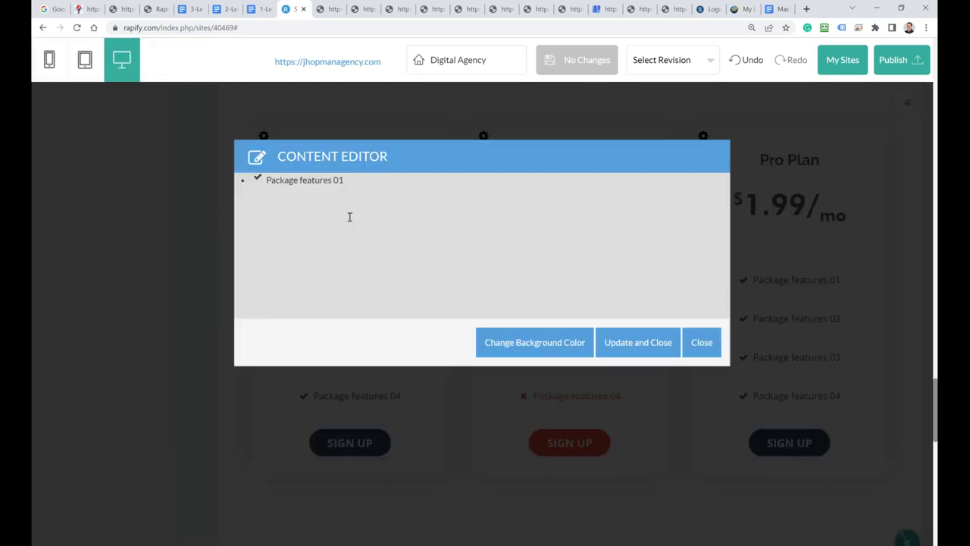
{"action": "left_click", "coordinate": [702, 343]}
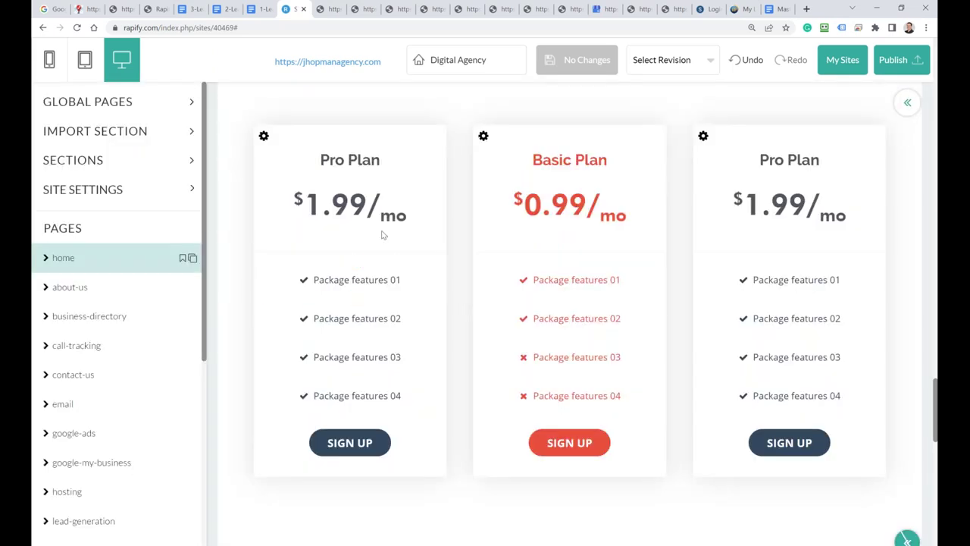
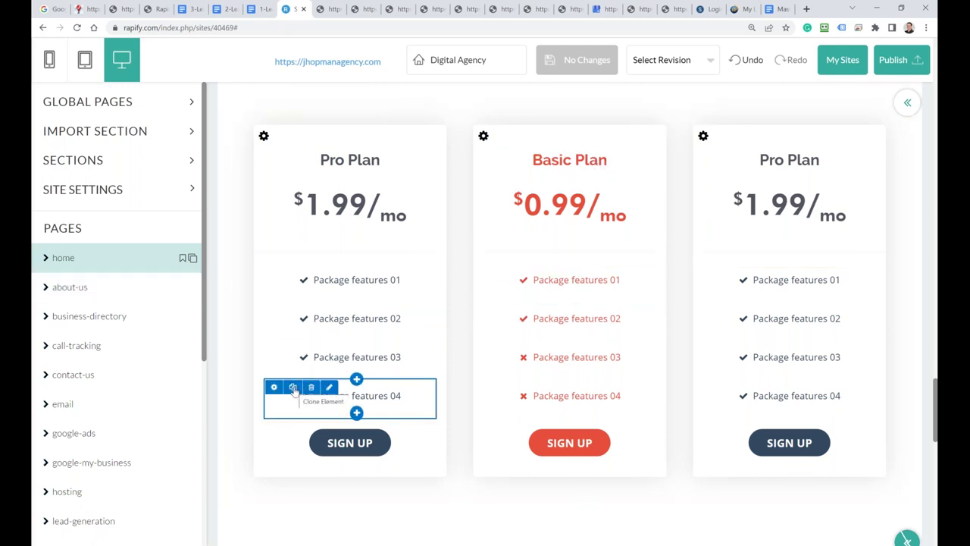
Step: Clone the Package features 04 row in the first Pro Plan card, then clone that card three times
{"action": "left_click", "coordinate": [294, 388]}
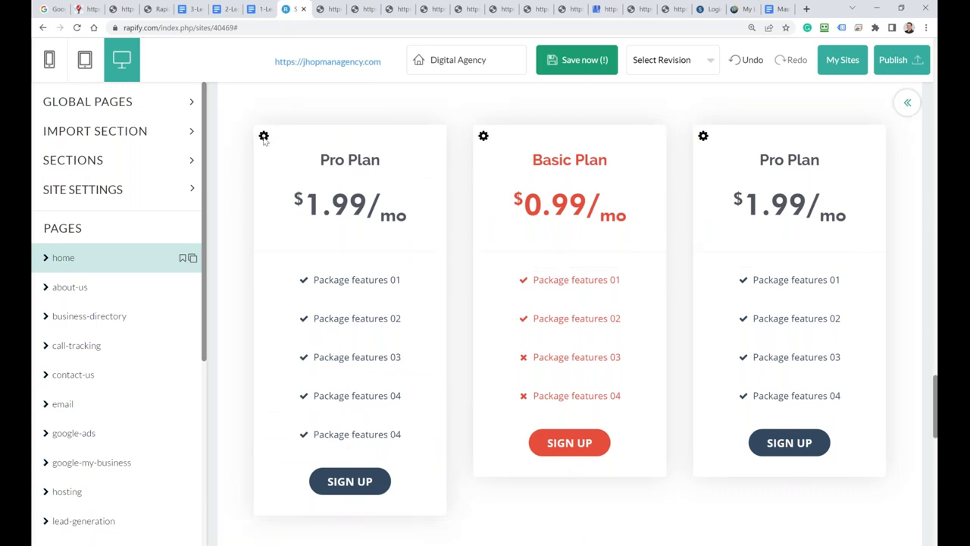
{"action": "left_click", "coordinate": [263, 137]}
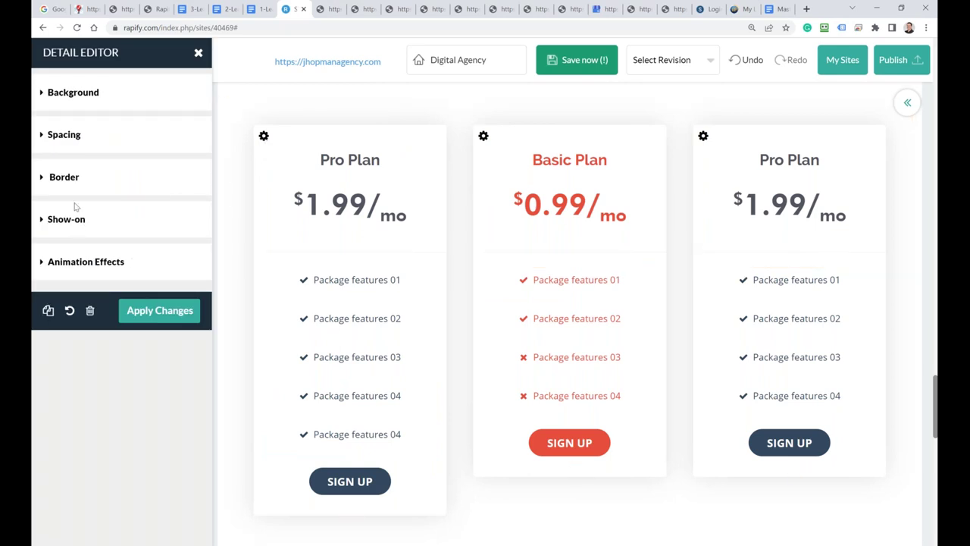
{"action": "left_click", "coordinate": [47, 312]}
{"action": "left_click", "coordinate": [47, 312]}
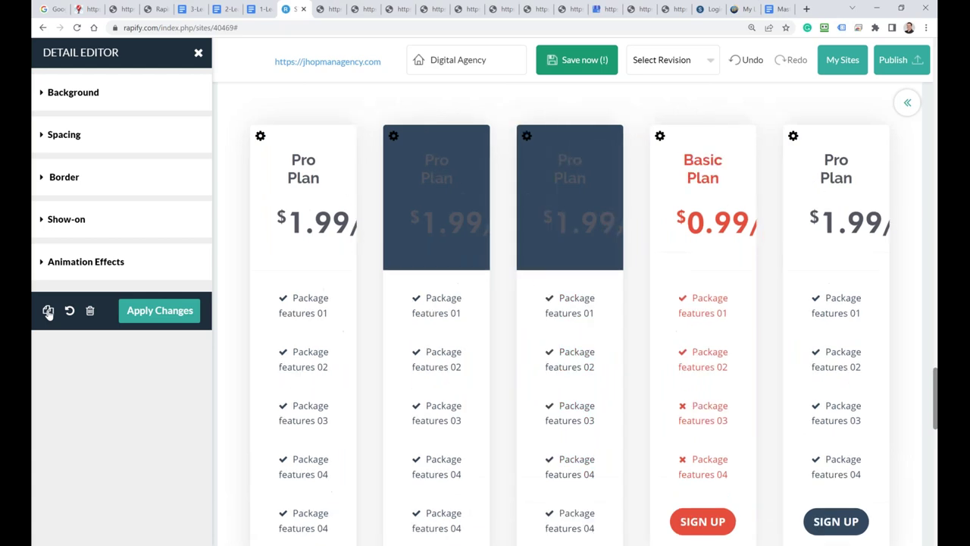
{"action": "left_click", "coordinate": [48, 312]}
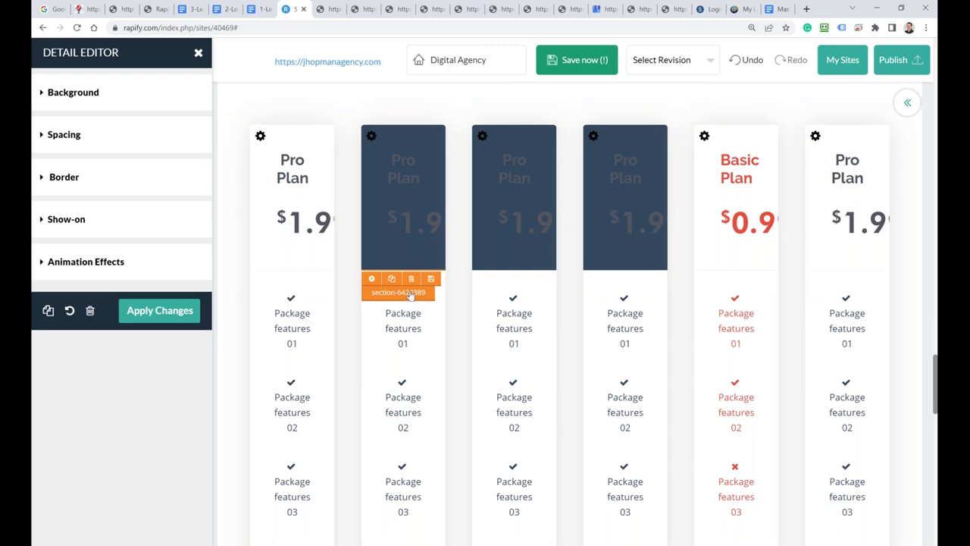
{"action": "scroll", "coordinate": [419, 288], "scroll_direction": "up", "scroll_amount": 3}
{"action": "scroll", "coordinate": [406, 277], "scroll_direction": "up", "scroll_amount": 3}
{"action": "scroll", "coordinate": [396, 273], "scroll_direction": "down", "scroll_amount": 10}
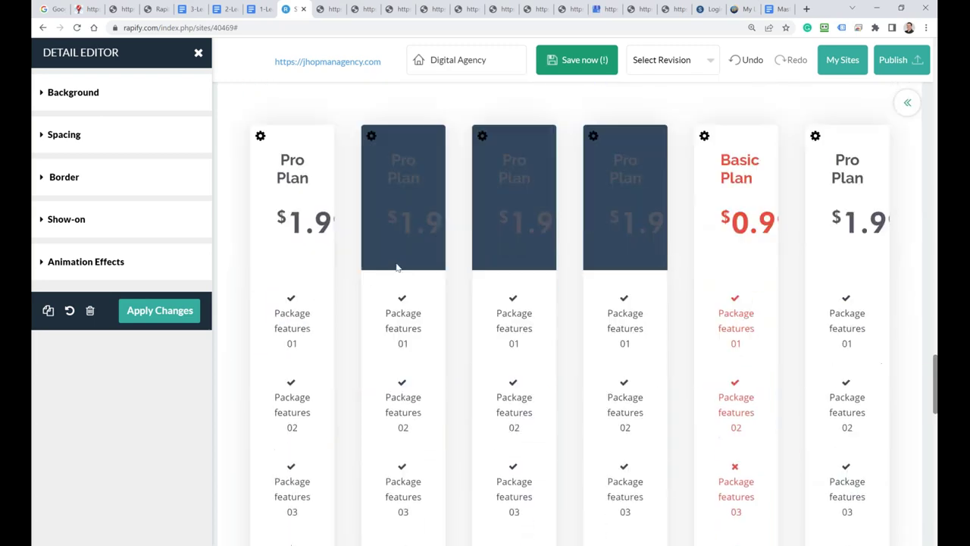
{"action": "scroll", "coordinate": [391, 287], "scroll_direction": "down", "scroll_amount": 3}
{"action": "scroll", "coordinate": [401, 258], "scroll_direction": "up", "scroll_amount": 3}
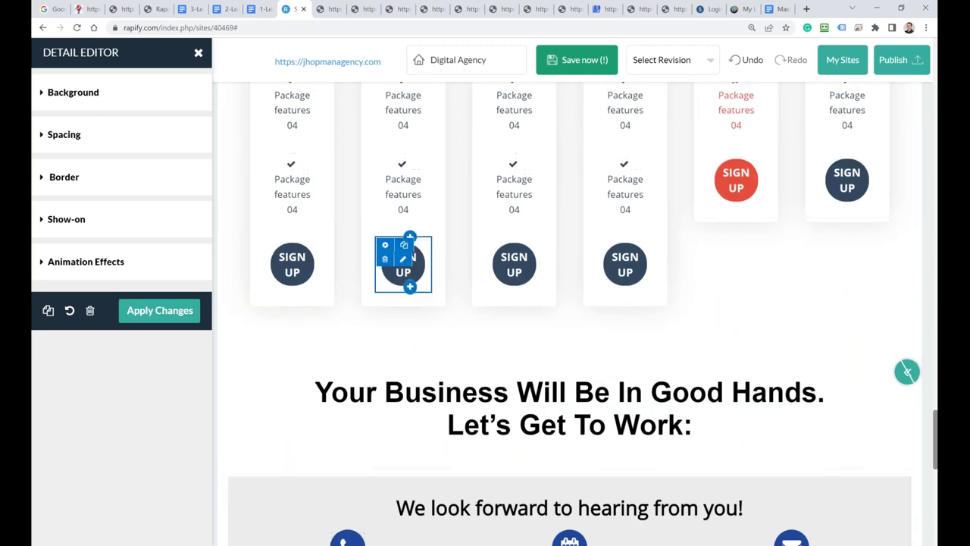
{"action": "scroll", "coordinate": [409, 250], "scroll_direction": "up", "scroll_amount": 6}
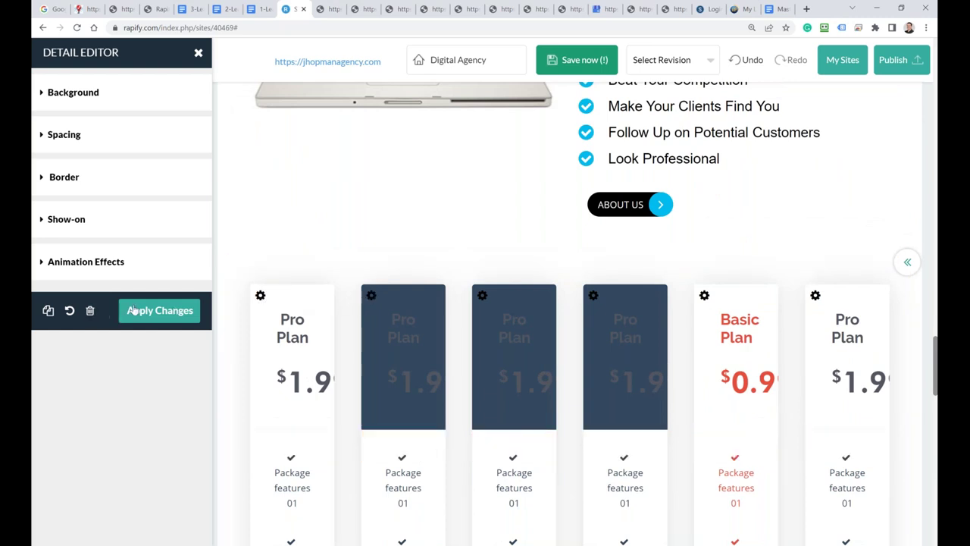
Step: Remove each of the three copied Pro Plan cards, confirming Delete Module every time
{"action": "left_click", "coordinate": [90, 310]}
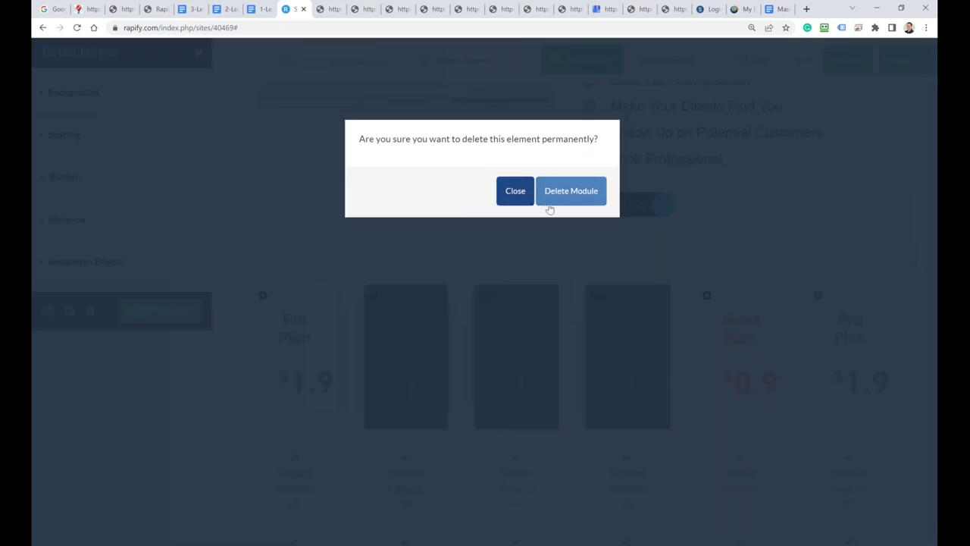
{"action": "left_click", "coordinate": [565, 197]}
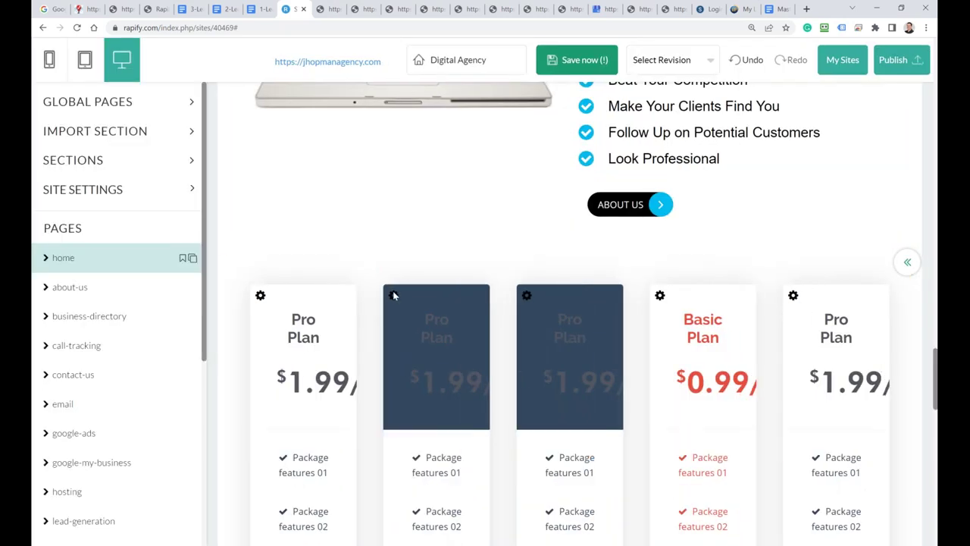
{"action": "left_click", "coordinate": [392, 296]}
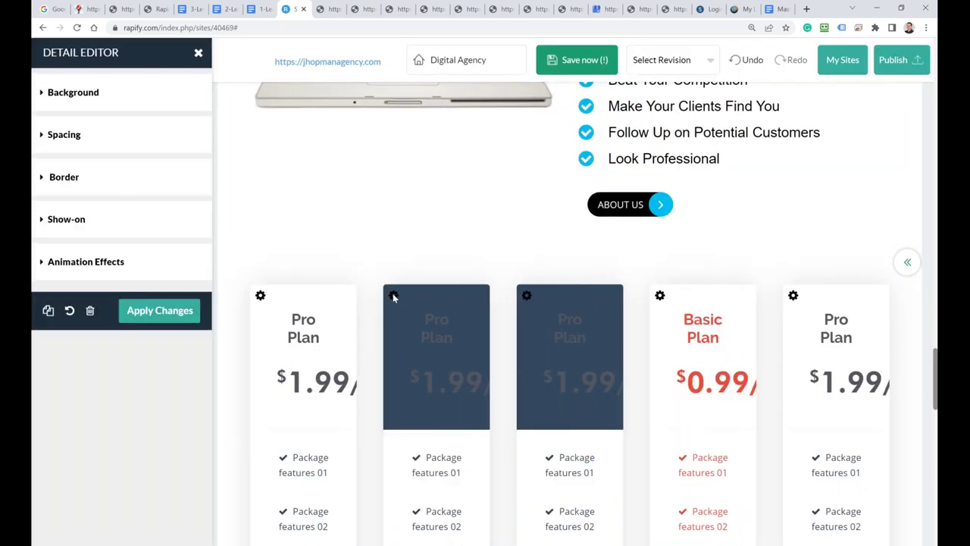
{"action": "left_click", "coordinate": [90, 312]}
{"action": "left_click", "coordinate": [570, 195]}
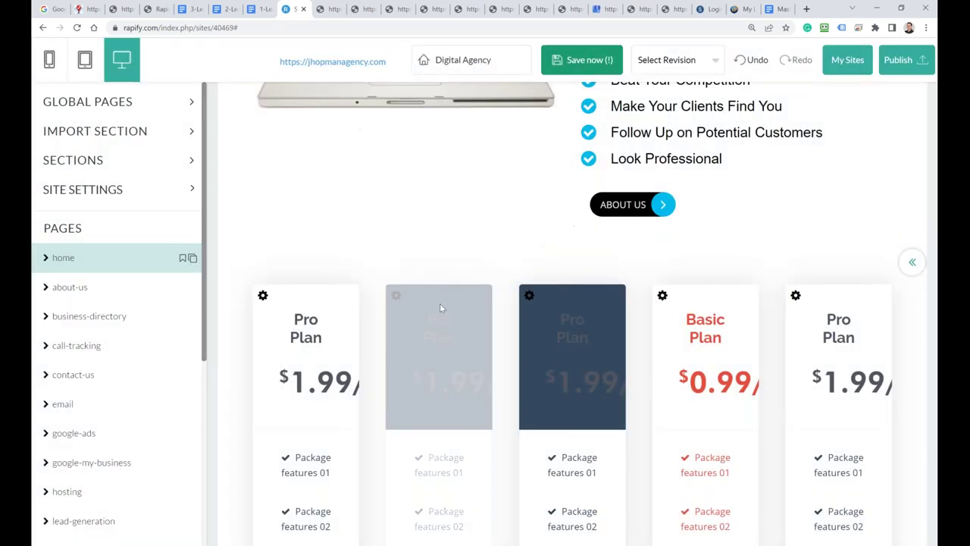
{"action": "left_click", "coordinate": [427, 296]}
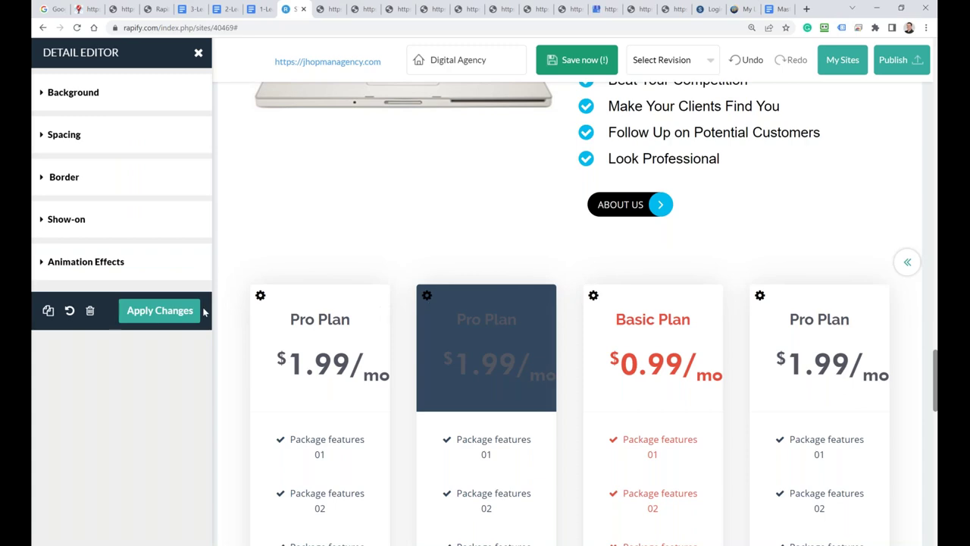
{"action": "left_click", "coordinate": [90, 312]}
{"action": "left_click", "coordinate": [572, 191]}
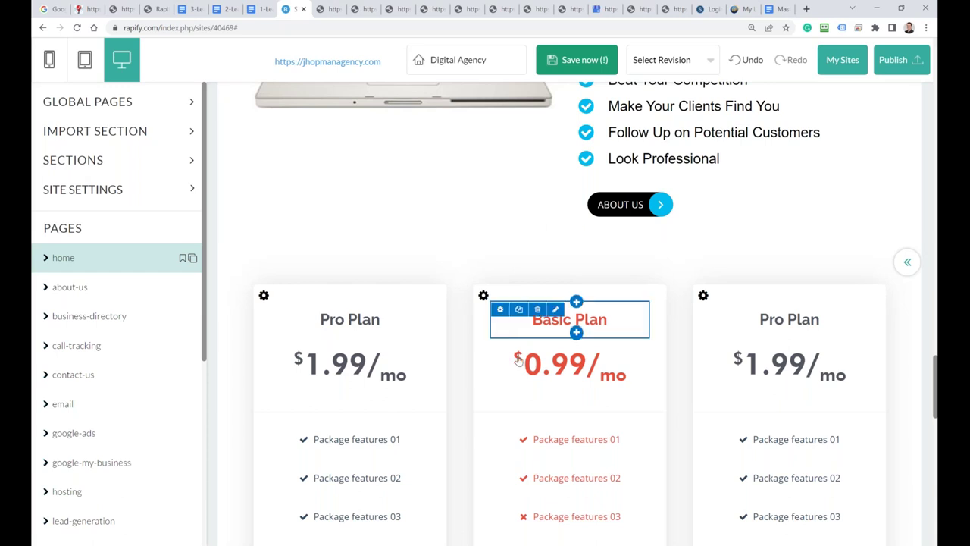
Step: Below 'Rapify server' in the Mastermind doc, begin 'Amazon Simple Email Service is of the best...'
{"action": "left_click", "coordinate": [779, 9]}
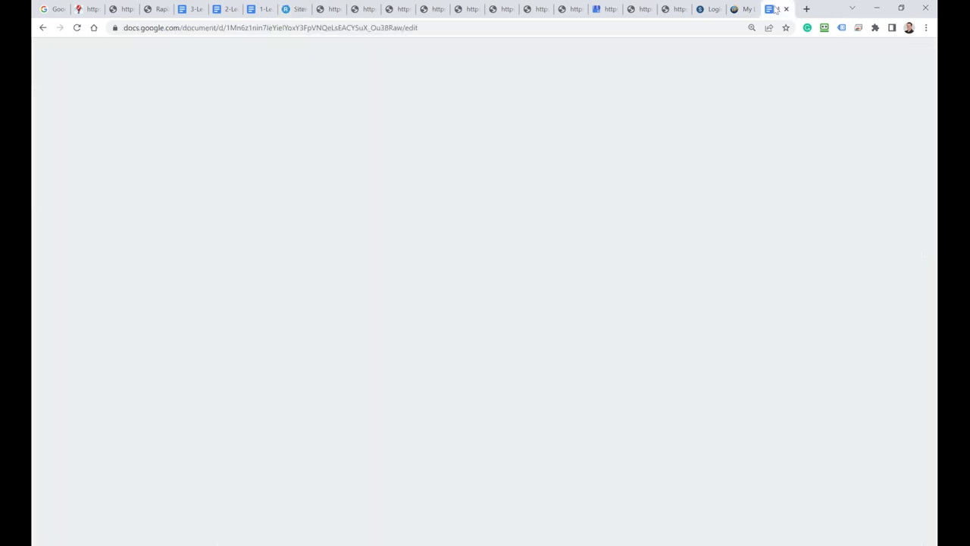
{"action": "left_click", "coordinate": [354, 335]}
{"action": "key", "text": "Return"}
{"action": "key", "text": "Return"}
{"action": "key", "text": "Return"}
{"action": "key", "text": "Return"}
{"action": "type", "text": "Am"}
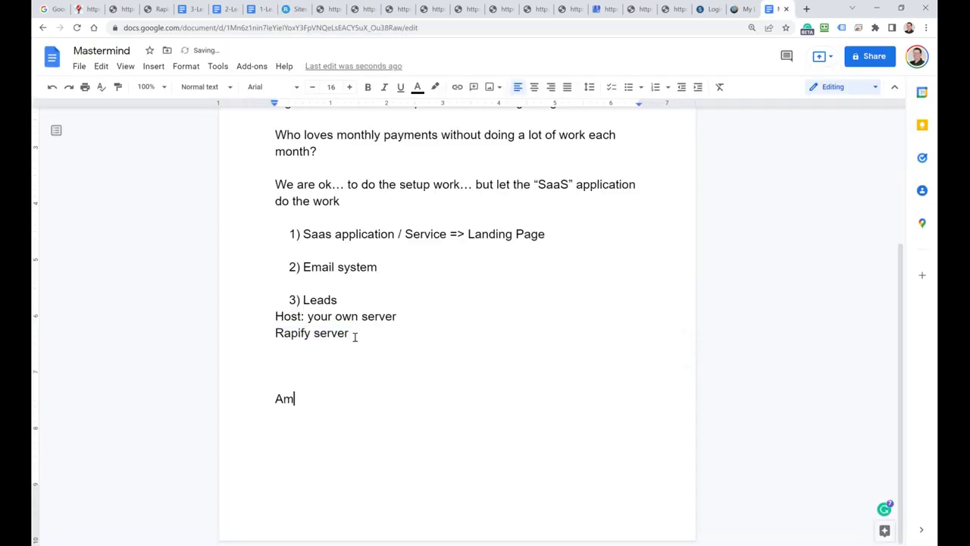
{"action": "type", "text": "azi"}
{"action": "key", "text": "BackSpace"}
{"action": "type", "text": "on Simple Email Service is"}
{"action": "type", "text": "of "}
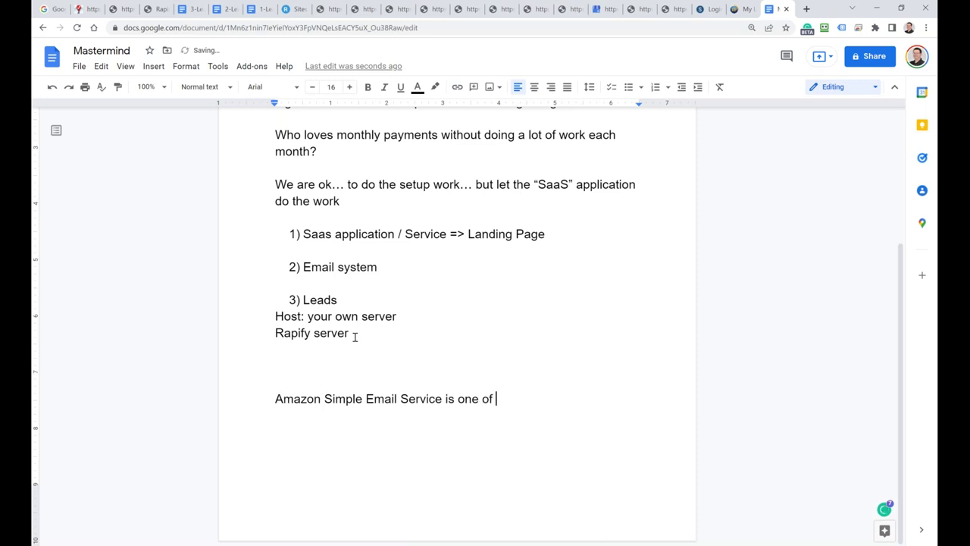
{"action": "type", "text": "the "}
{"action": "type", "text": "bost"}
{"action": "key", "text": "BackSpace"}
{"action": "key", "text": "BackSpace"}
{"action": "key", "text": "BackSpace"}
{"action": "type", "text": "e"}
{"action": "type", "text": "st"}
{"action": "type", "text": "... but on"}
Step: Finish the sentence with 'when you send ONE cold email you are banned for live... no mercy'
{"action": "key", "text": "BackSpace"}
{"action": "key", "text": "BackSpace"}
{"action": "type", "text": "when "}
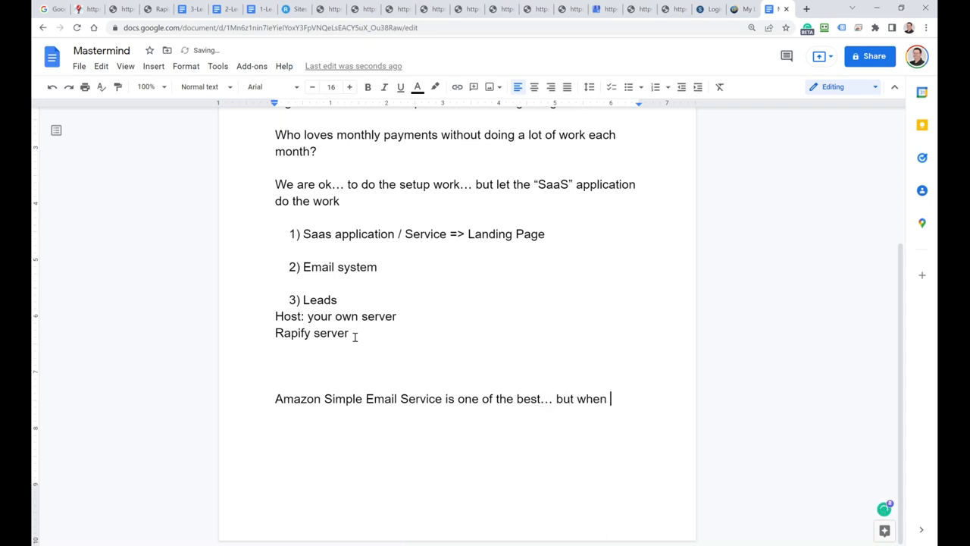
{"action": "type", "text": "you send "}
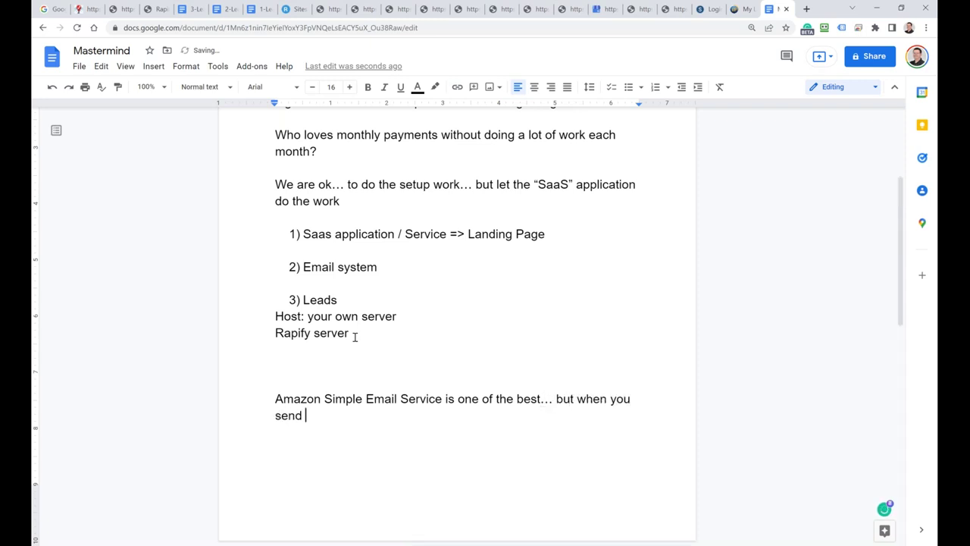
{"action": "type", "text": "ONE cold email you are banned fo"}
{"action": "key", "text": "BackSpace"}
{"action": "type", "text": "r live.."}
{"action": "type", "text": ". no mer"}
{"action": "type", "text": "cy"}
{"action": "key", "text": "Return"}
{"action": "key", "text": "Return"}
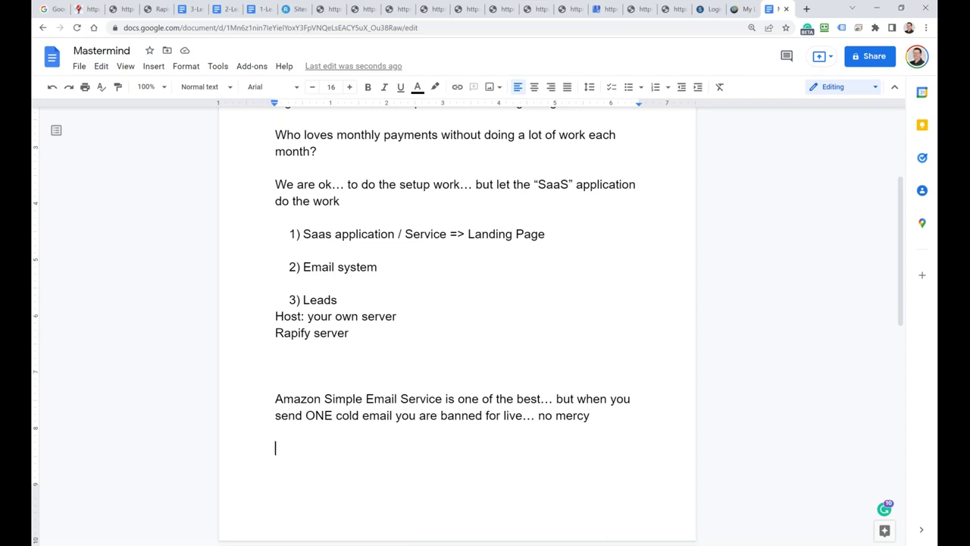
Step: Change the word 'live' to 'life'
{"action": "left_click", "coordinate": [509, 415]}
{"action": "key", "text": "Delete"}
{"action": "type", "text": "f"}
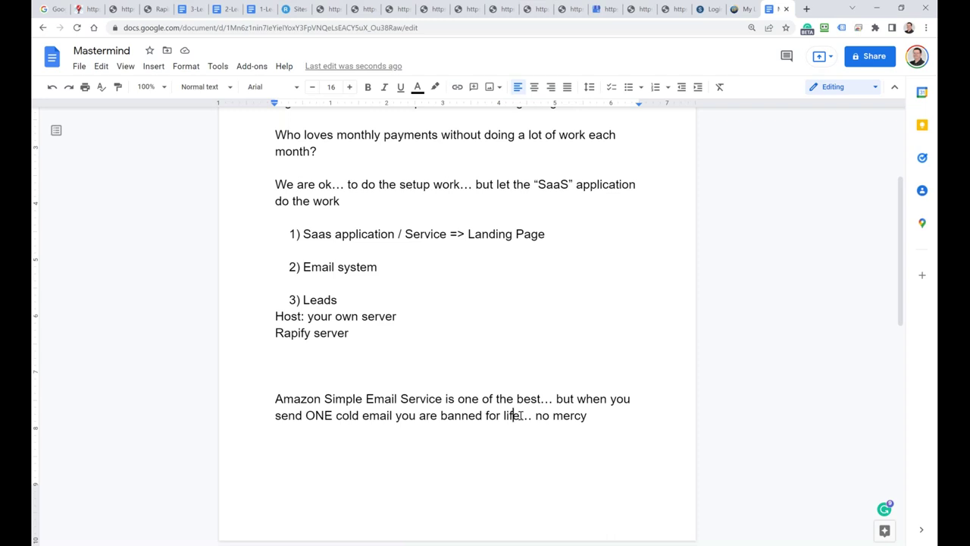
Step: Add the line 'SendEagle is a cold email server application', correcting 'cole' to 'cold'
{"action": "left_click", "coordinate": [602, 415]}
{"action": "key", "text": "Return"}
{"action": "key", "text": "Return"}
{"action": "type", "text": "SendEa"}
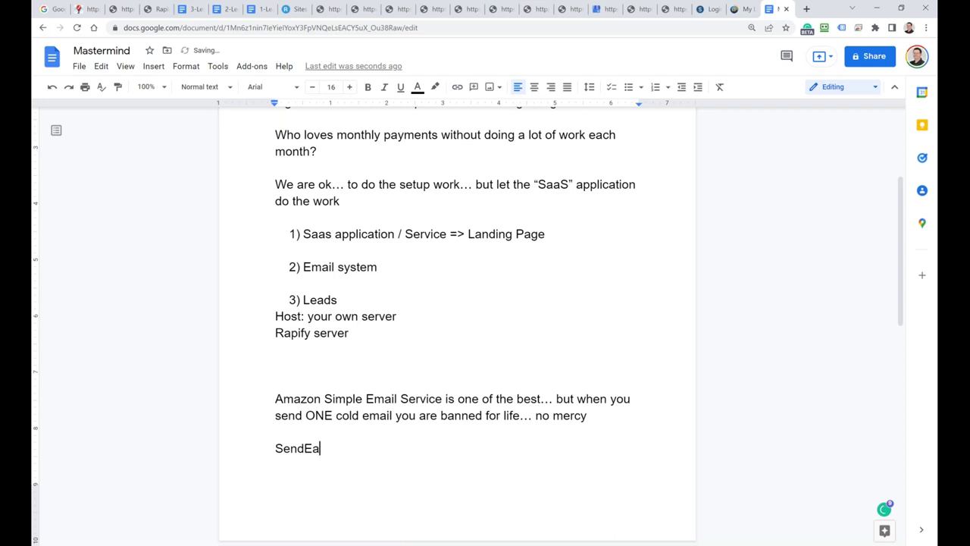
{"action": "type", "text": "gle is a cole email server"}
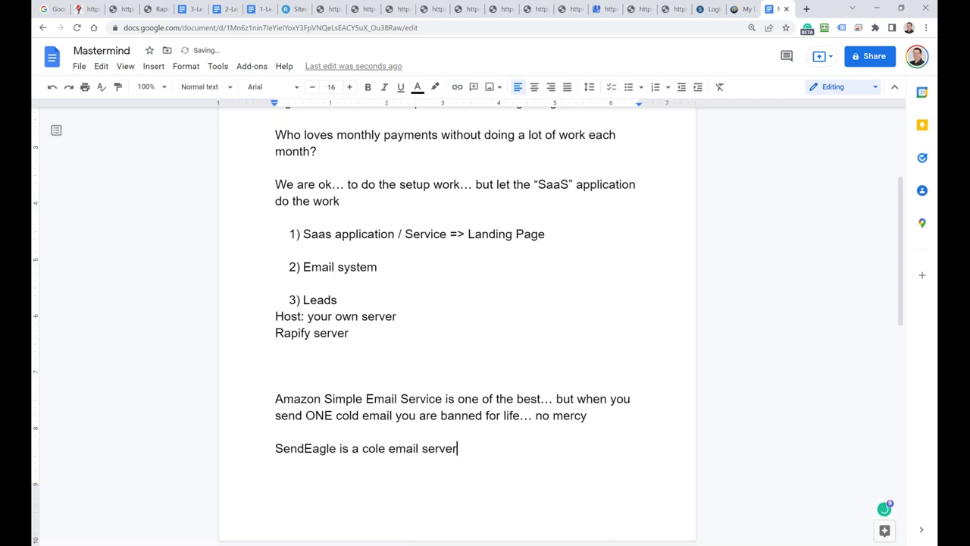
{"action": "type", "text": " application"}
{"action": "key", "text": "Return"}
{"action": "key", "text": "Return"}
{"action": "key", "text": "Return"}
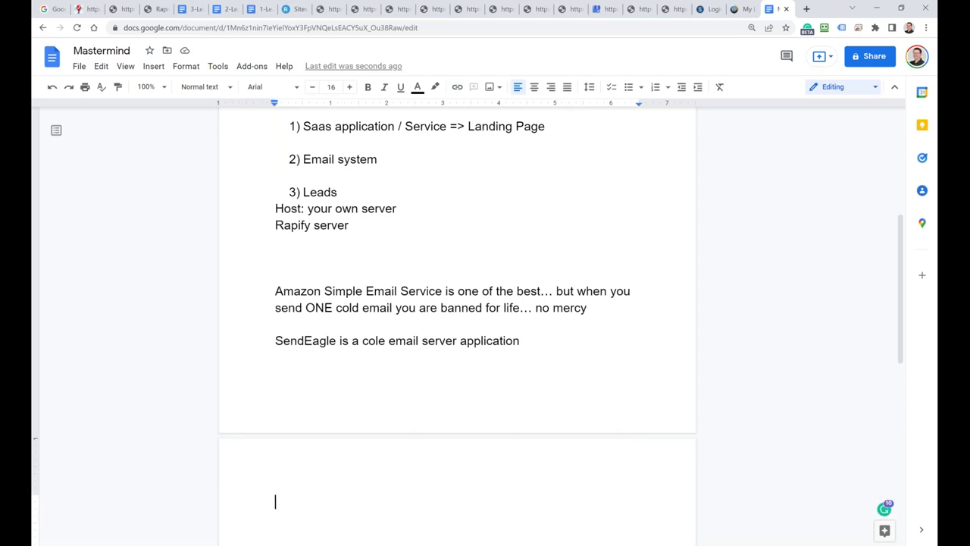
{"action": "left_click", "coordinate": [379, 340]}
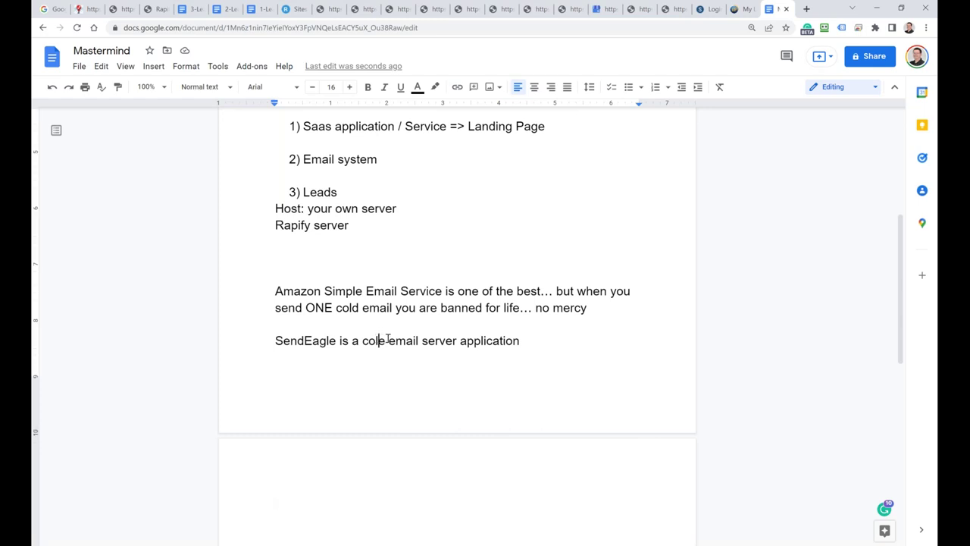
{"action": "key", "text": "BackSpace"}
{"action": "type", "text": "d"}
{"action": "scroll", "coordinate": [463, 295], "scroll_direction": "up", "scroll_amount": 3}
{"action": "scroll", "coordinate": [448, 323], "scroll_direction": "down", "scroll_amount": 1}
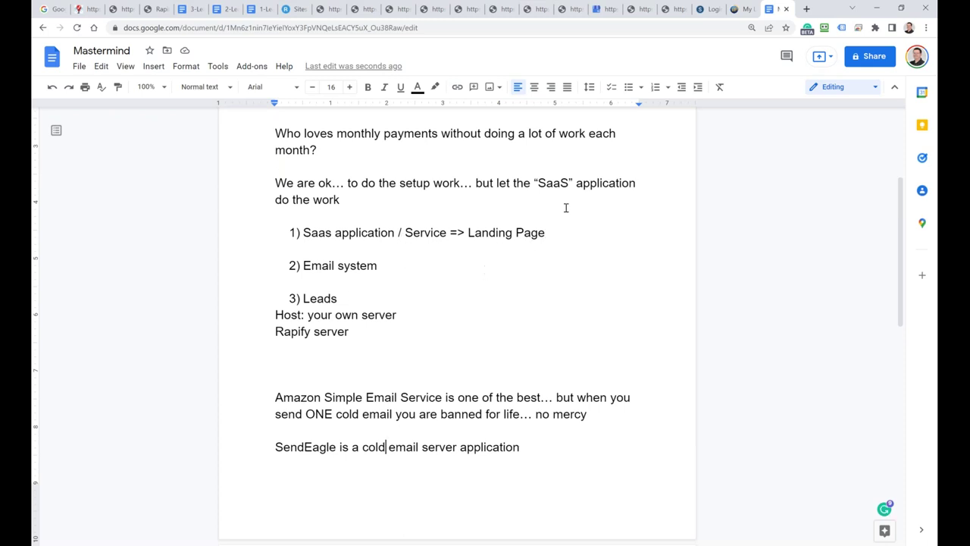
Step: In a new tab, open the Best DFY and SAAS Services spreadsheet by searching 'saas' in Google Sheets
{"action": "left_click", "coordinate": [806, 9]}
{"action": "left_click", "coordinate": [54, 45]}
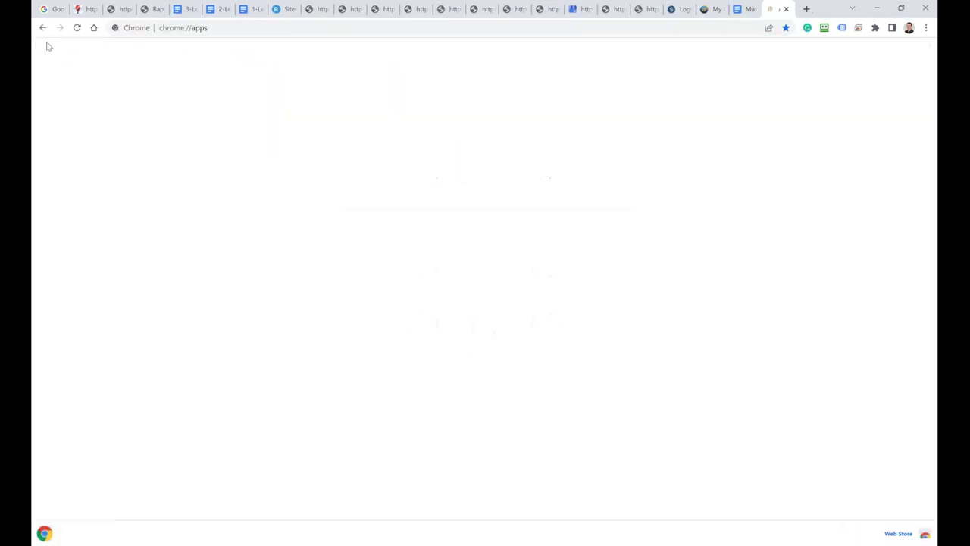
{"action": "left_click", "coordinate": [645, 181]}
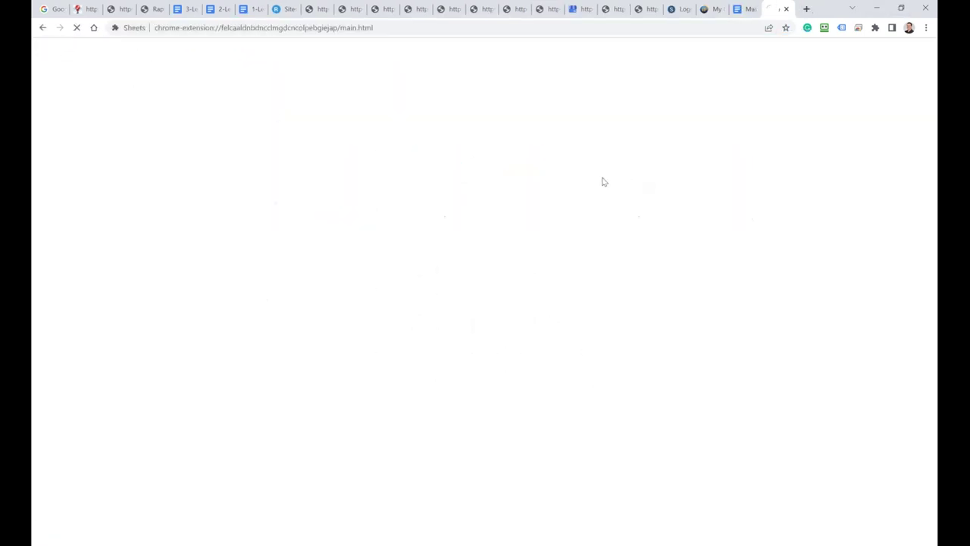
{"action": "left_click", "coordinate": [321, 59]}
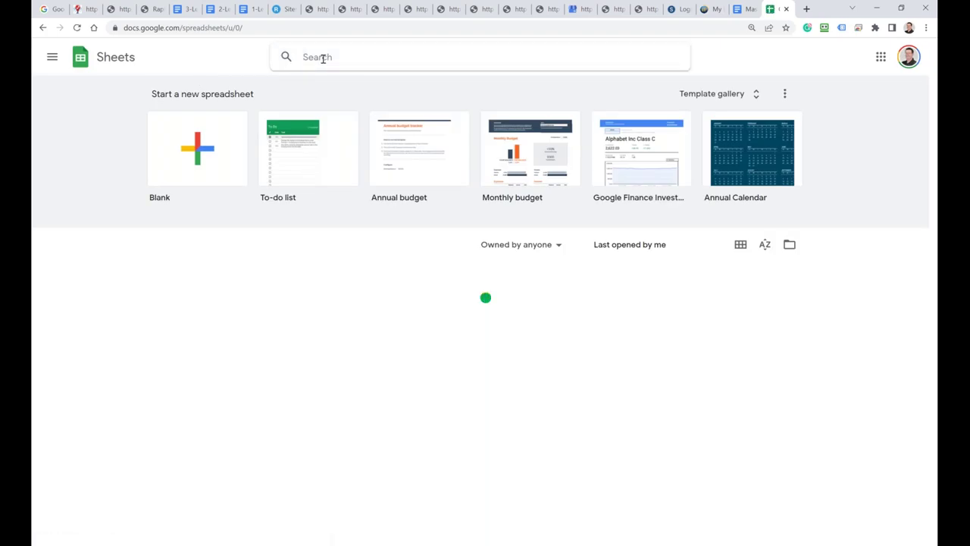
{"action": "left_click", "coordinate": [323, 58]}
{"action": "type", "text": "saas"}
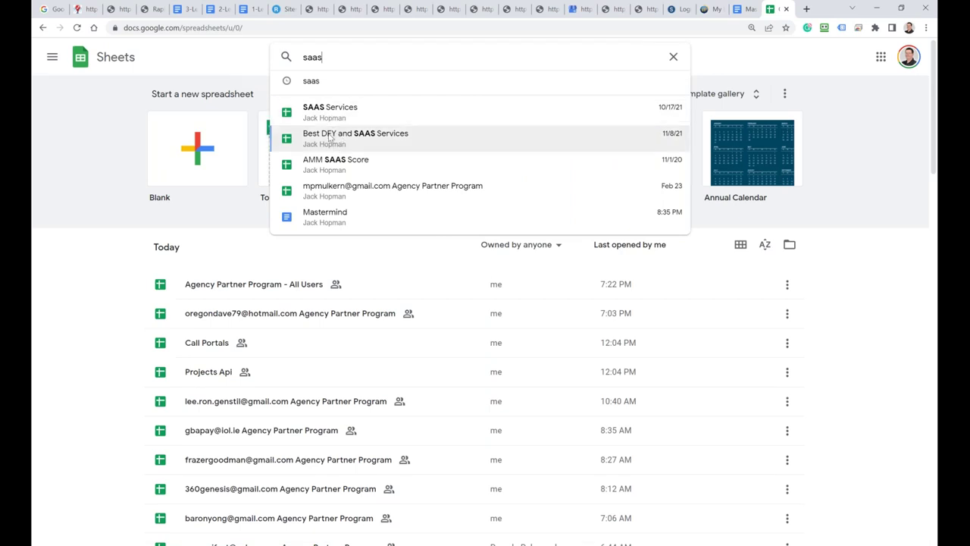
{"action": "left_click", "coordinate": [341, 138]}
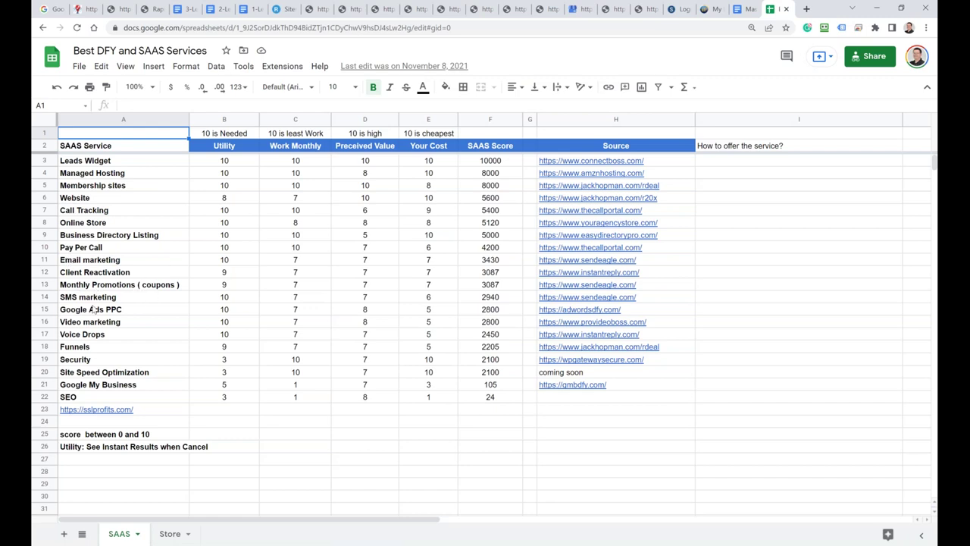
Step: Copy the spreadsheet's view link from Share and go back to the Mastermind doc
{"action": "left_click", "coordinate": [862, 60]}
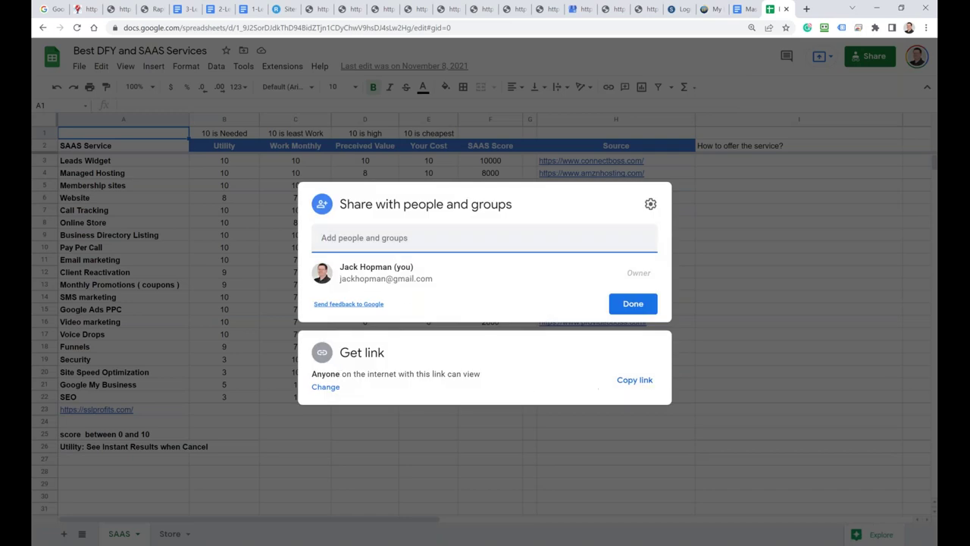
{"action": "left_click", "coordinate": [637, 385]}
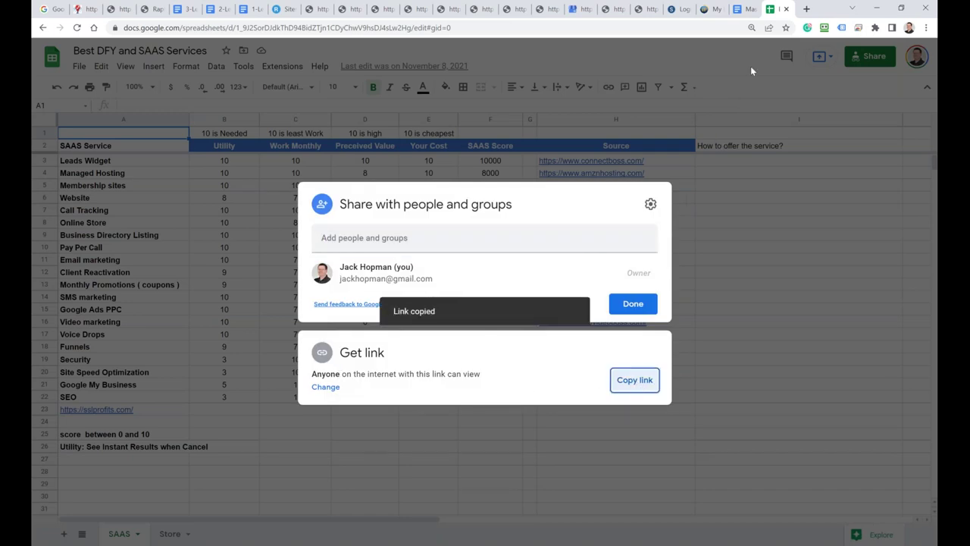
{"action": "left_click", "coordinate": [746, 10]}
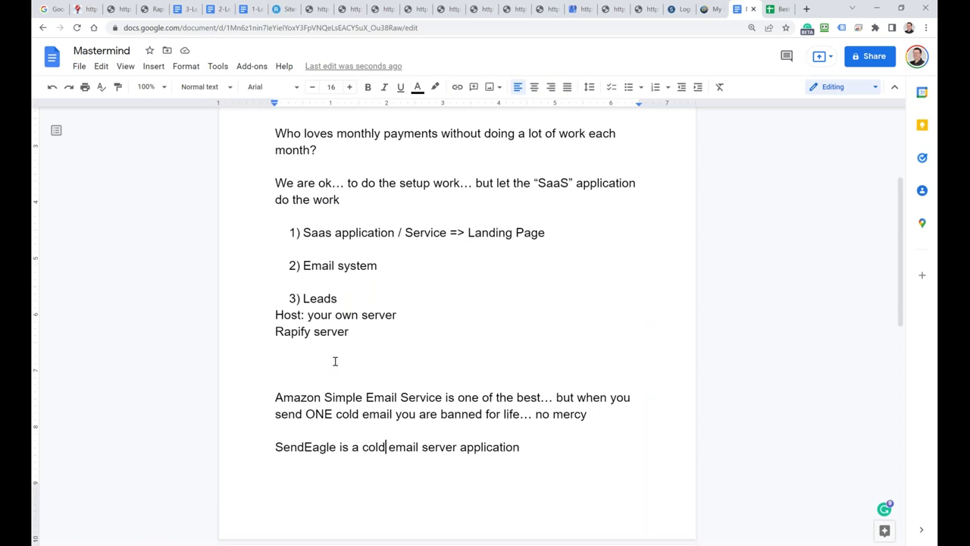
Step: Paste the spreadsheet link as numbered item 2 after item 1
{"action": "left_click", "coordinate": [320, 247]}
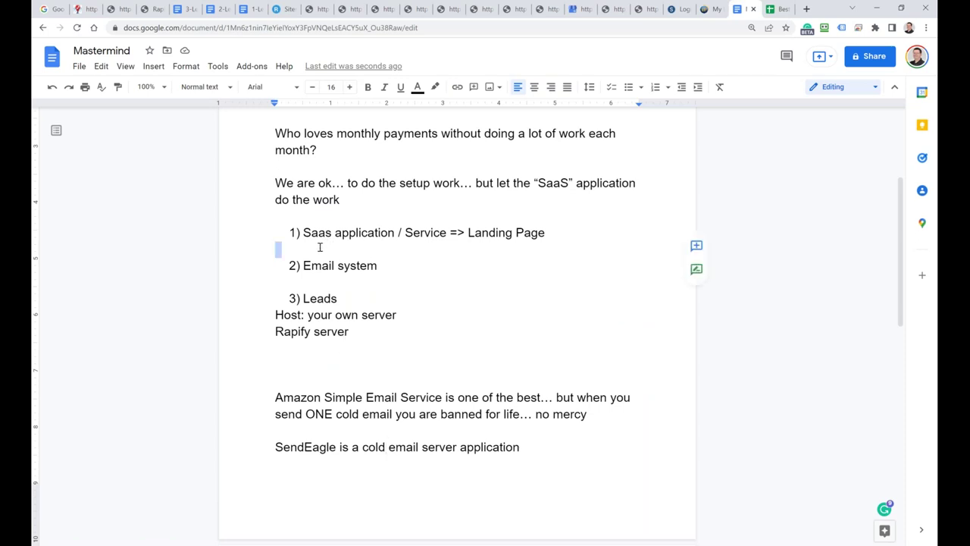
{"action": "left_click", "coordinate": [550, 233]}
{"action": "key", "text": "Return"}
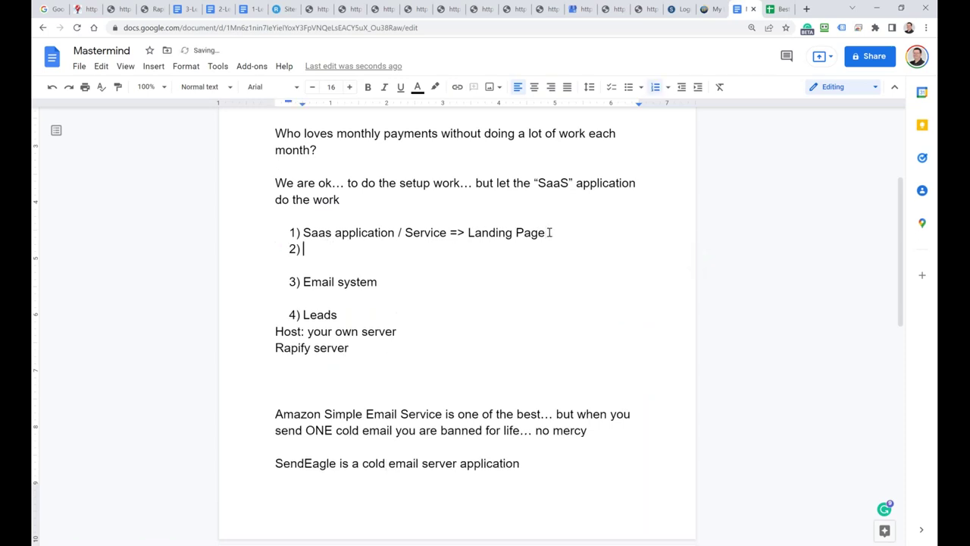
{"action": "key", "text": "ctrl+v"}
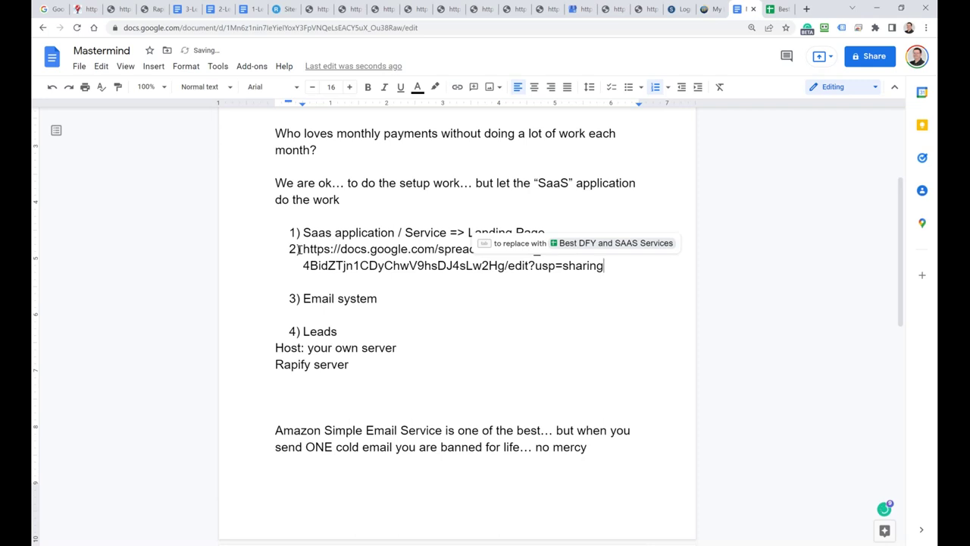
{"action": "left_click", "coordinate": [296, 249]}
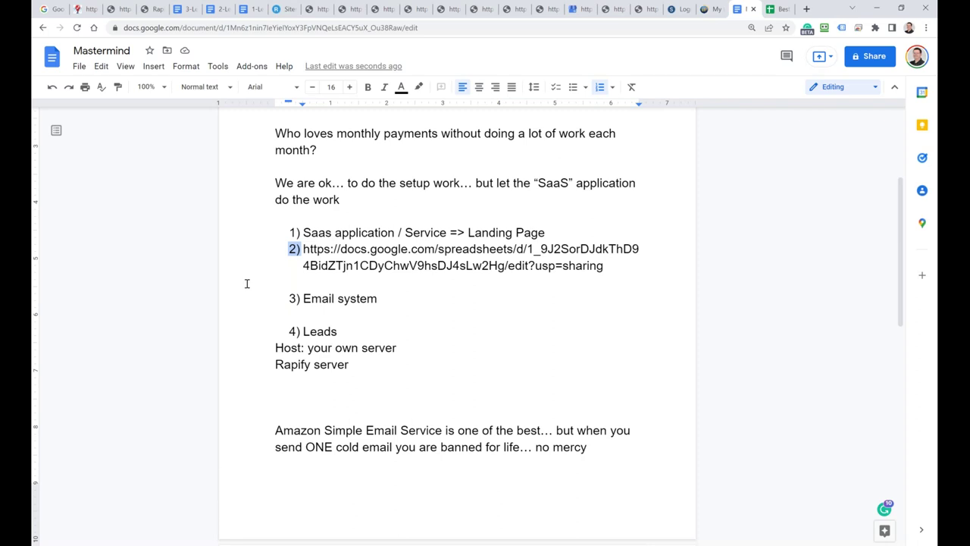
Step: After 'Email system', add a description of it as a solution application that works with cold email
{"action": "left_click", "coordinate": [385, 299]}
{"action": "type", "text": "=> "}
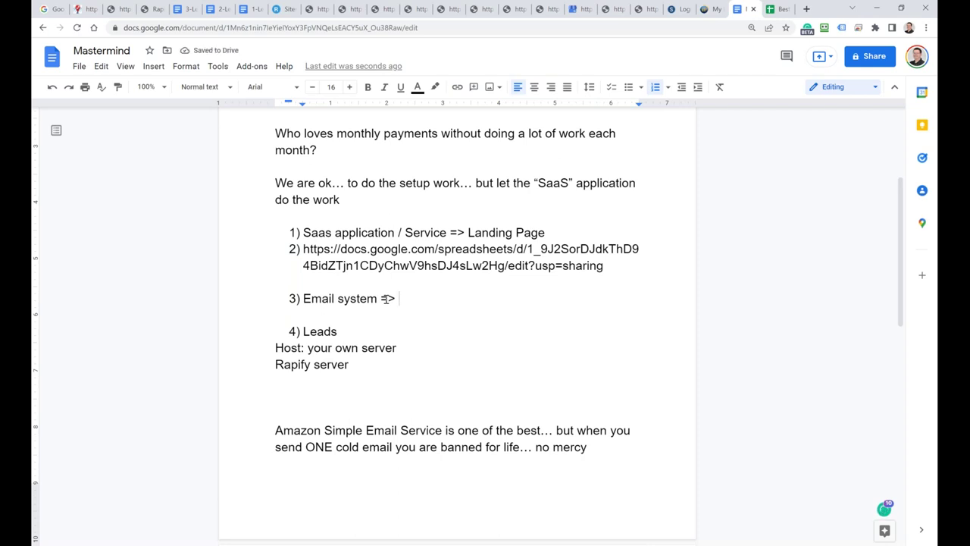
{"action": "type", "text": "Application w"}
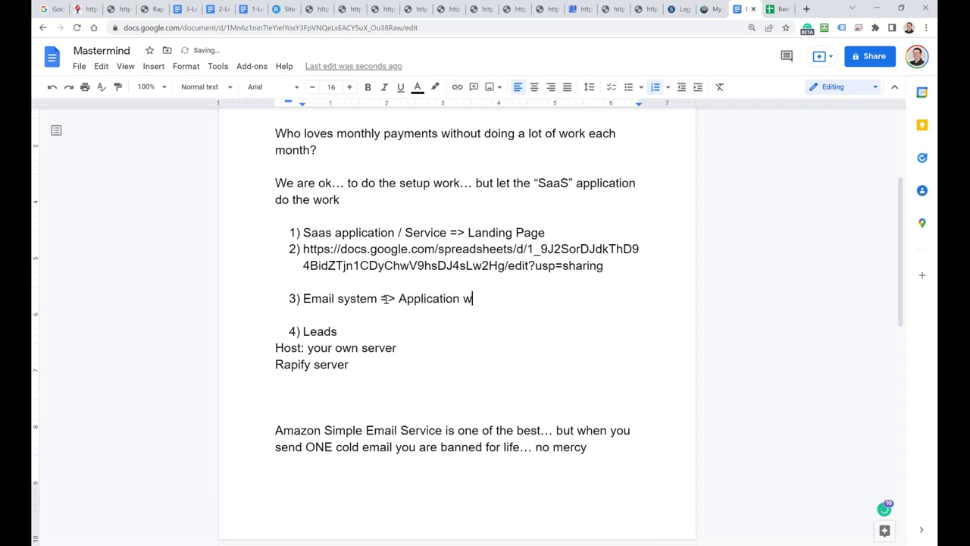
{"action": "type", "text": "hich allow and wor"}
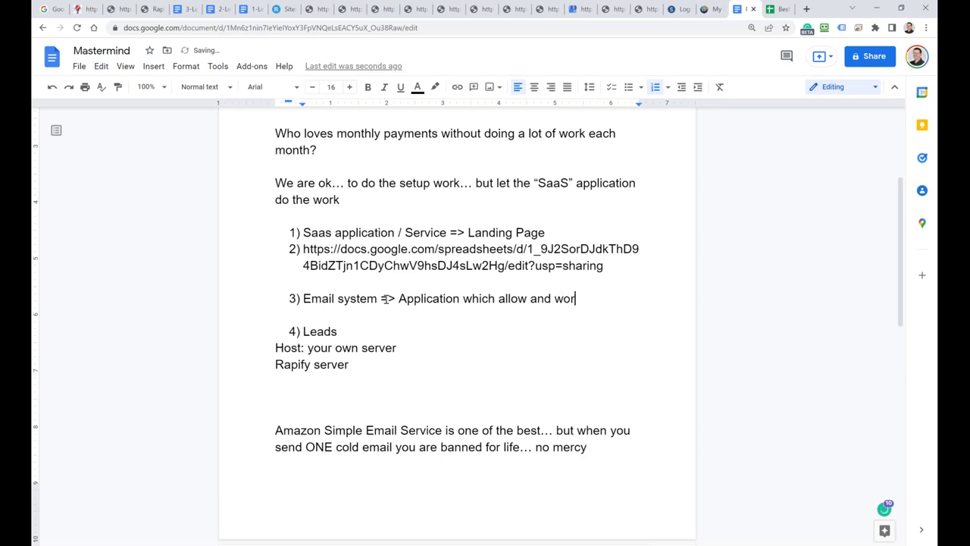
{"action": "type", "text": "ks with cold ermails"}
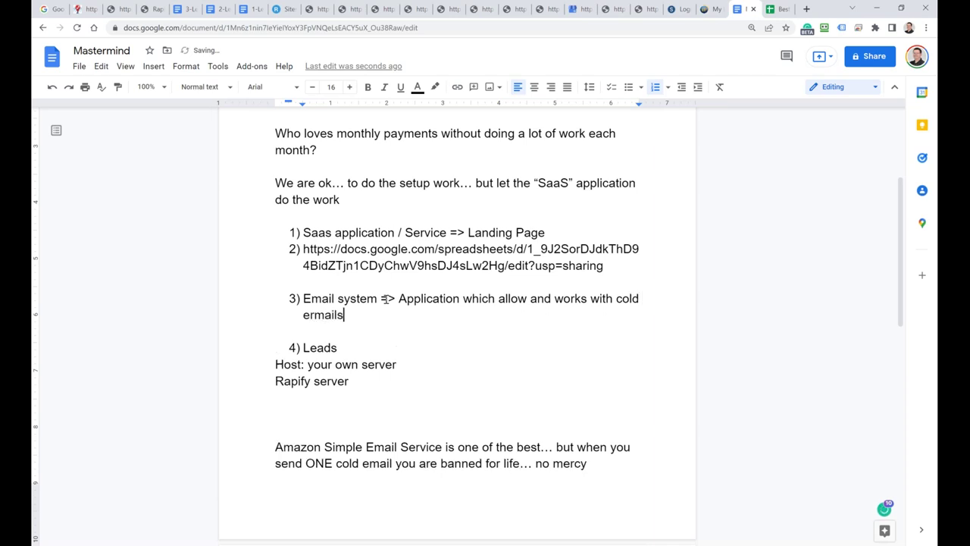
Step: Append '=>Lead Finder Jack' to 4) Leads and start item 5
{"action": "left_click", "coordinate": [360, 350]}
{"action": "type", "text": "=>Lead Finder"}
{"action": "key", "text": "BackSpace"}
{"action": "key", "text": "BackSpace"}
{"action": "key", "text": "BackSpace"}
{"action": "key", "text": "BackSpace"}
{"action": "key", "text": "BackSpace"}
{"action": "key", "text": "BackSpace"}
{"action": "type", "text": "inder Jack"}
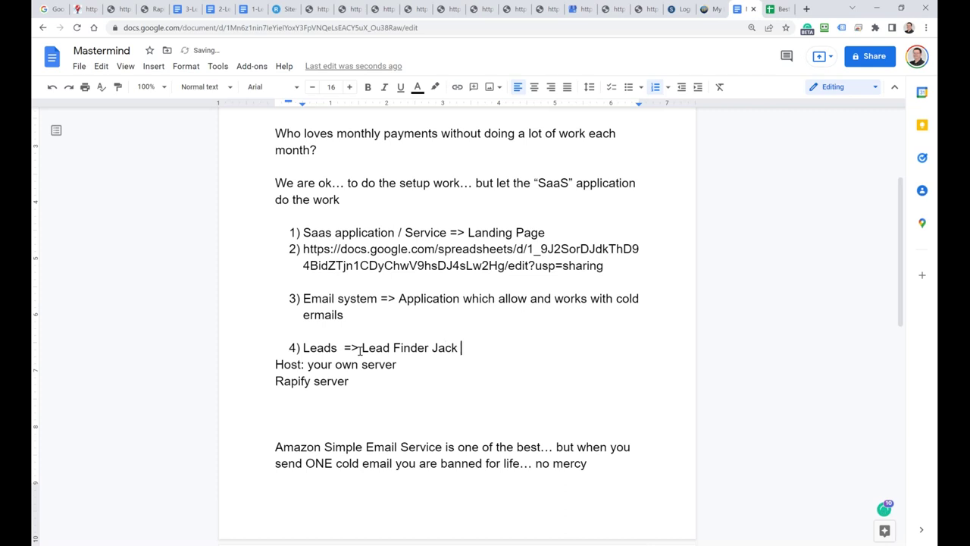
{"action": "key", "text": "Return"}
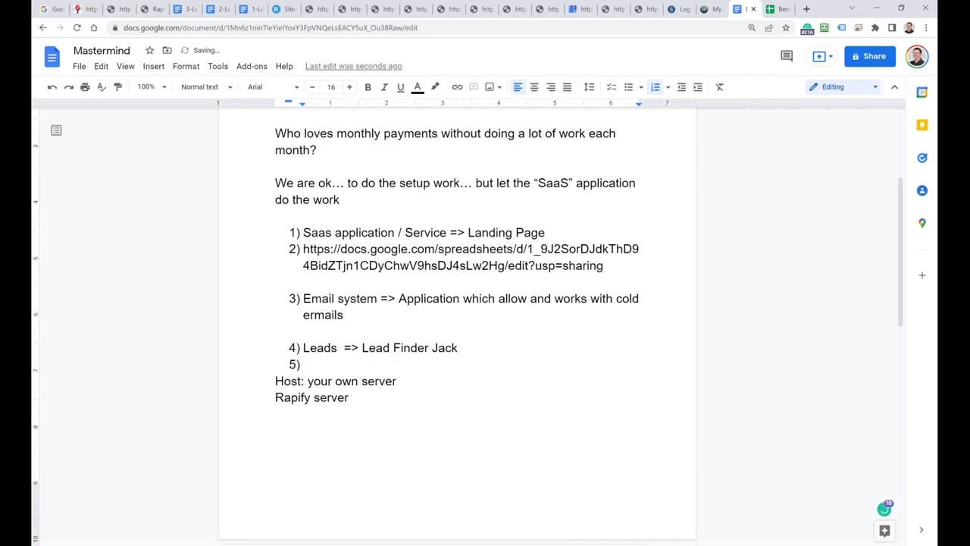
Step: Sign in to Lead Finder Jack with the account's email address and password
{"action": "left_click", "coordinate": [711, 10]}
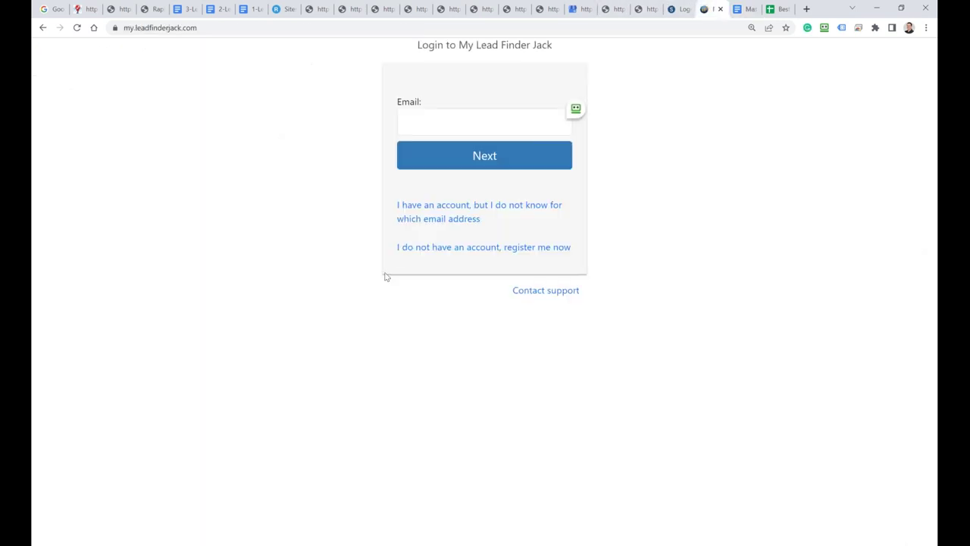
{"action": "left_click", "coordinate": [423, 125]}
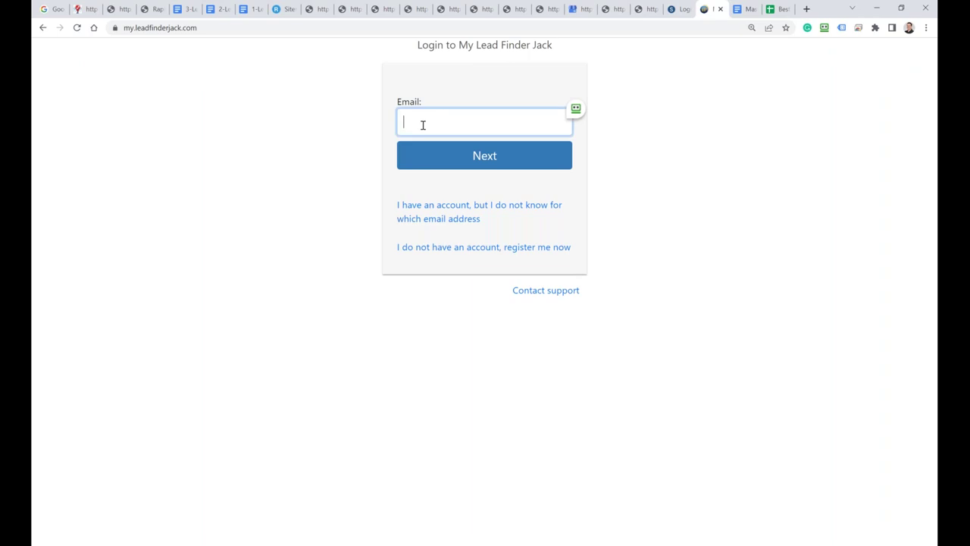
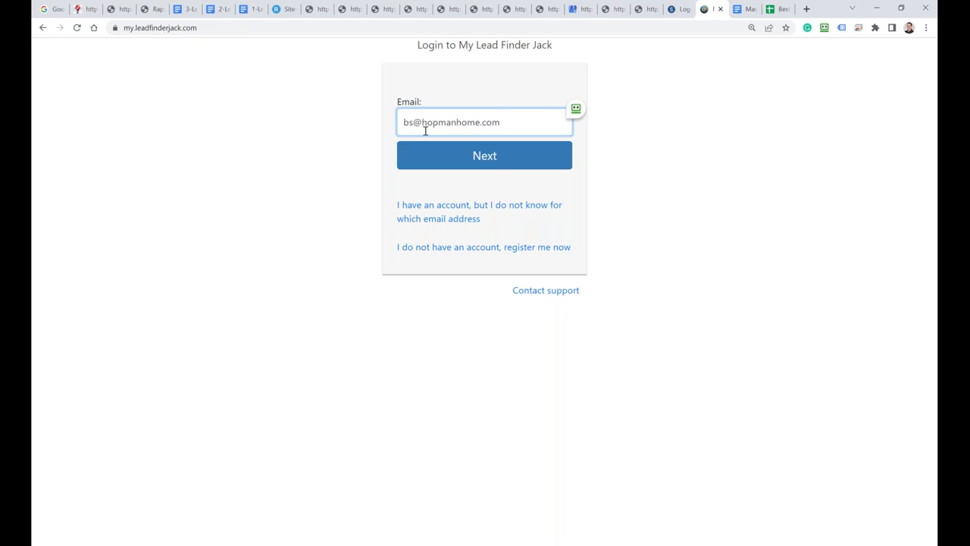
{"action": "left_click", "coordinate": [406, 165]}
{"action": "left_click", "coordinate": [457, 135]}
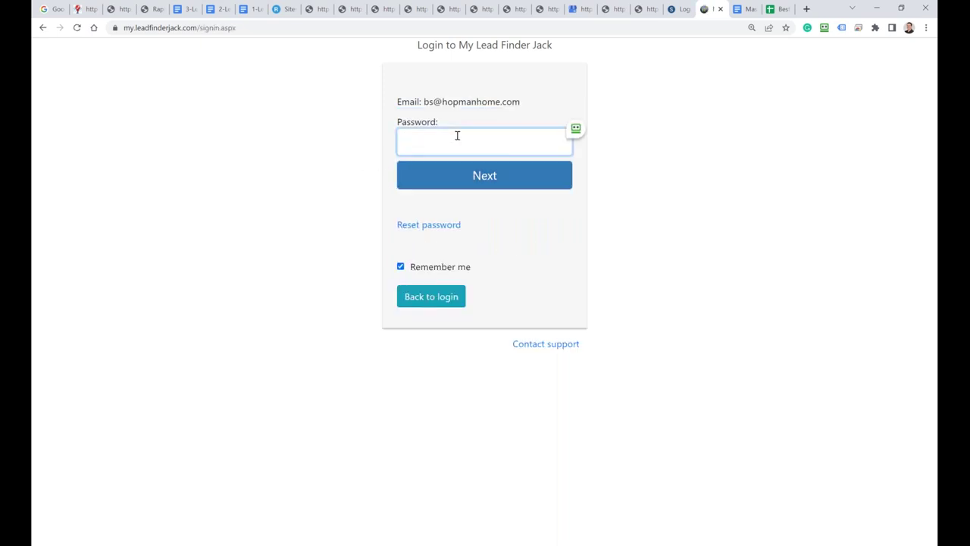
{"action": "type", "text": "•••••••••••••"}
{"action": "left_click", "coordinate": [454, 178]}
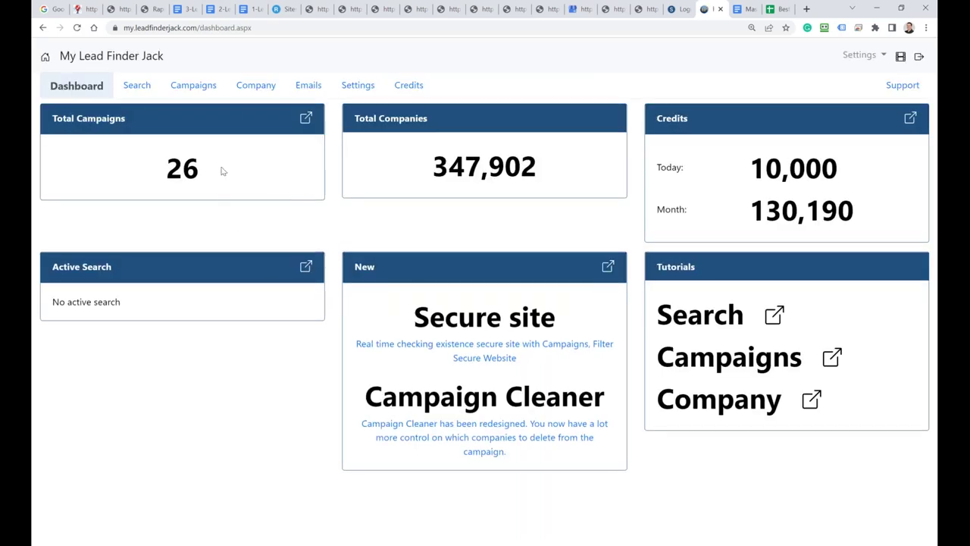
Step: Browse the HA, AdWords, Unclaimed, Facebook, SIC, Domains, Groupon, Valpak and Auto searches, ending on Multi
{"action": "left_click", "coordinate": [141, 88]}
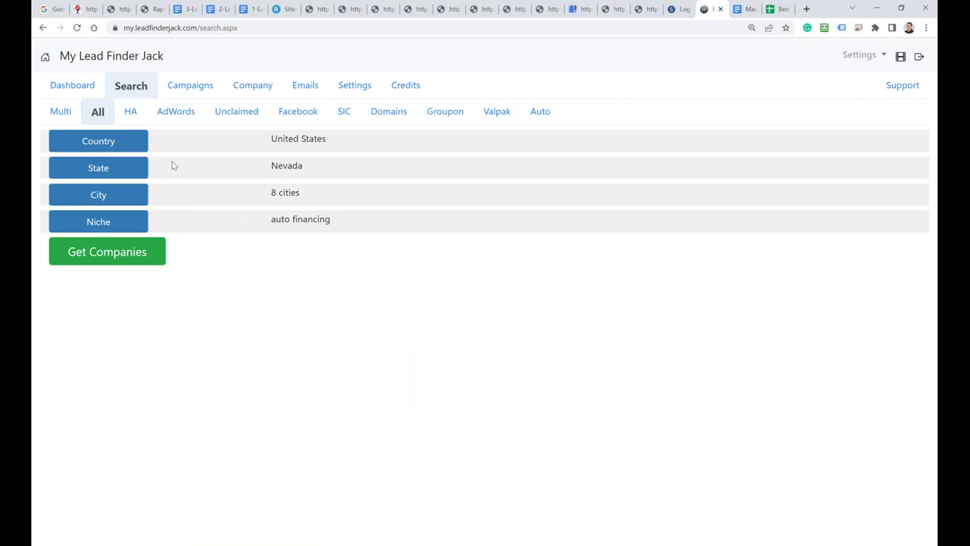
{"action": "left_click", "coordinate": [132, 113]}
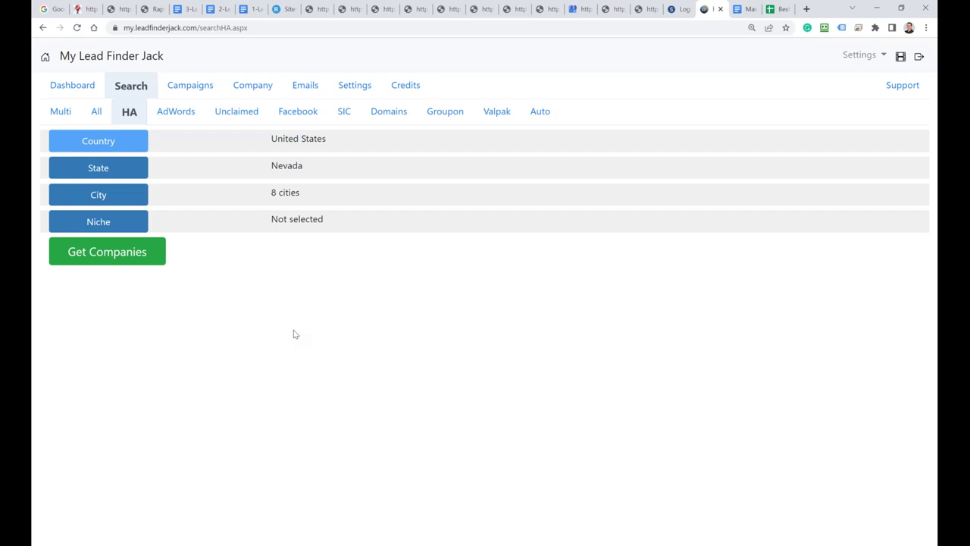
{"action": "left_click", "coordinate": [180, 119]}
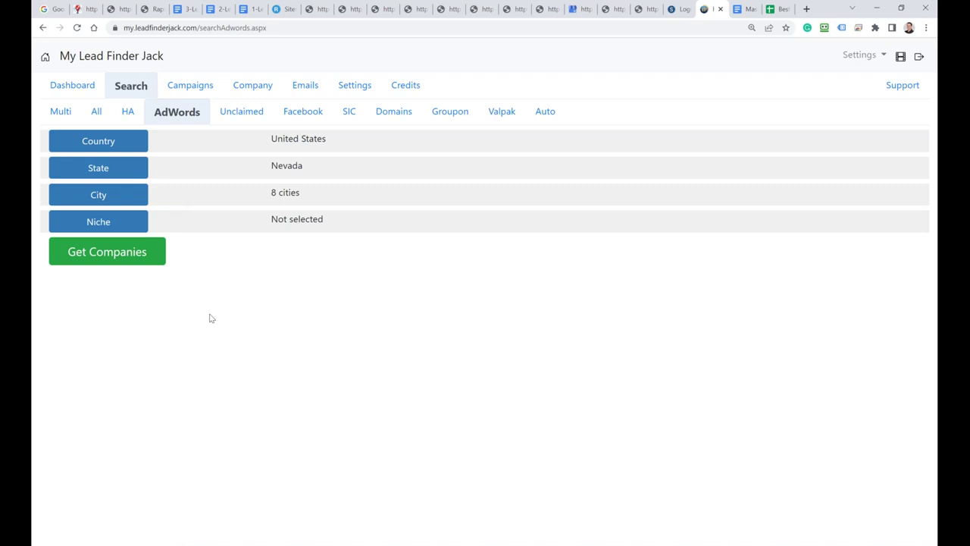
{"action": "left_click", "coordinate": [247, 114]}
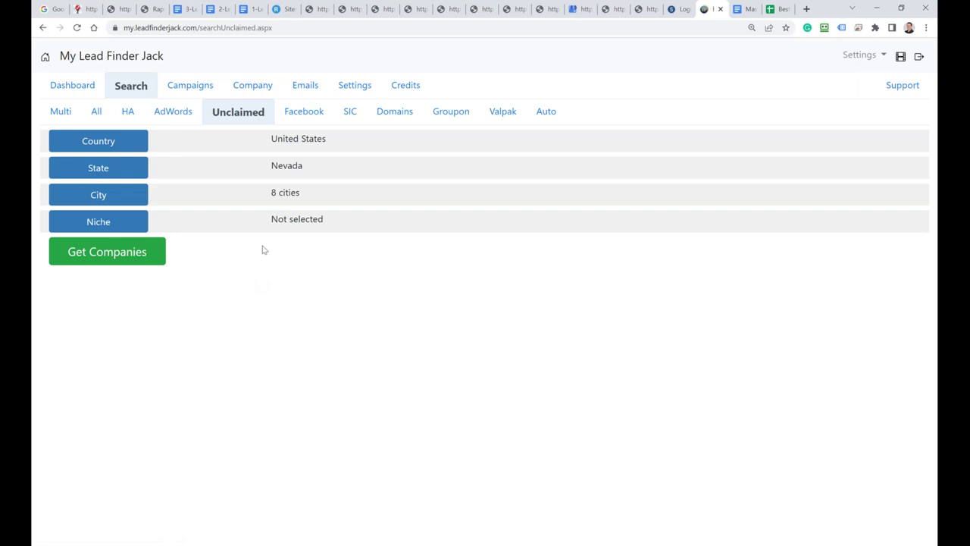
{"action": "left_click", "coordinate": [298, 119]}
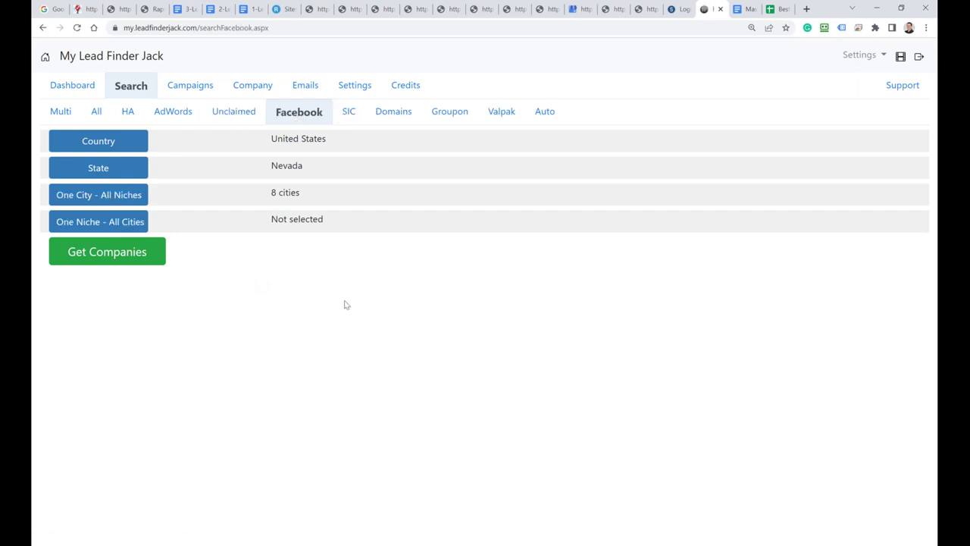
{"action": "left_click", "coordinate": [348, 116]}
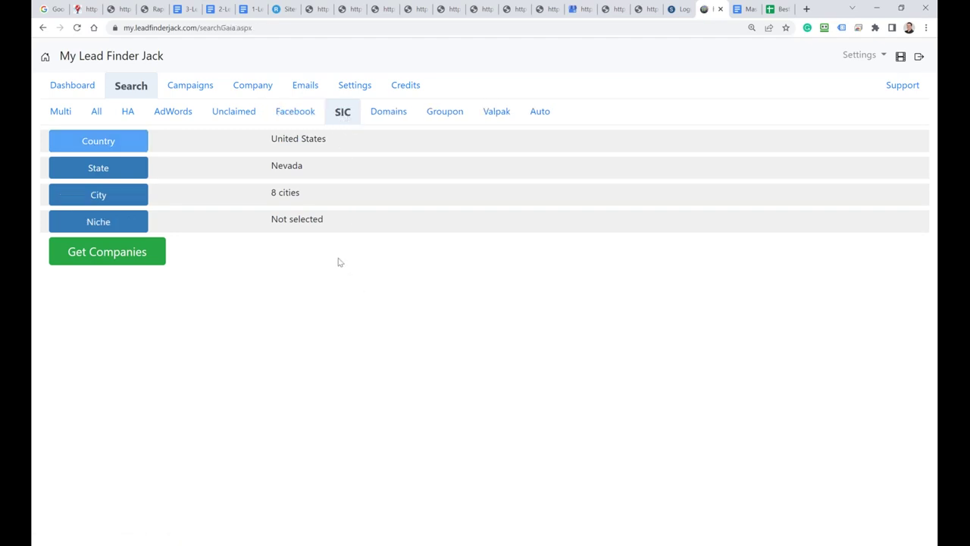
{"action": "left_click", "coordinate": [385, 111]}
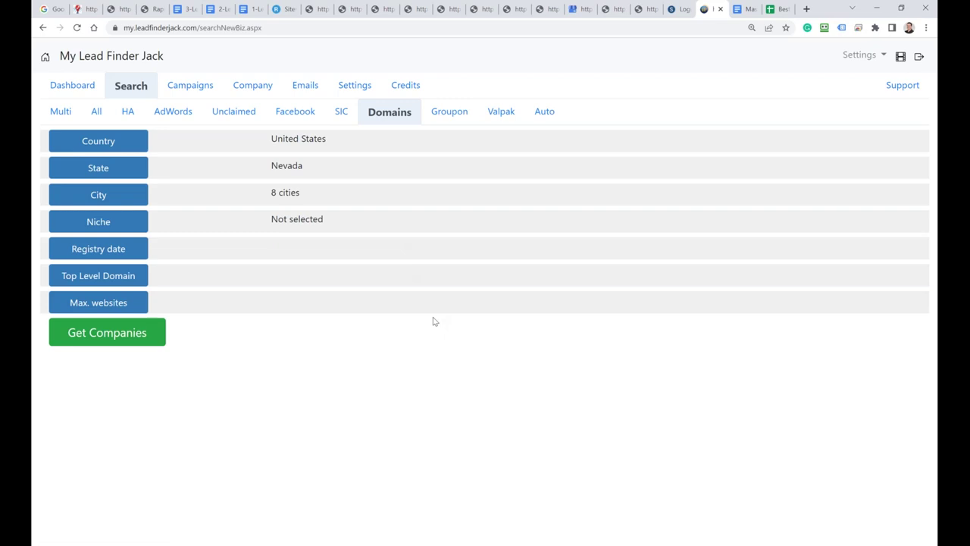
{"action": "left_click", "coordinate": [454, 115]}
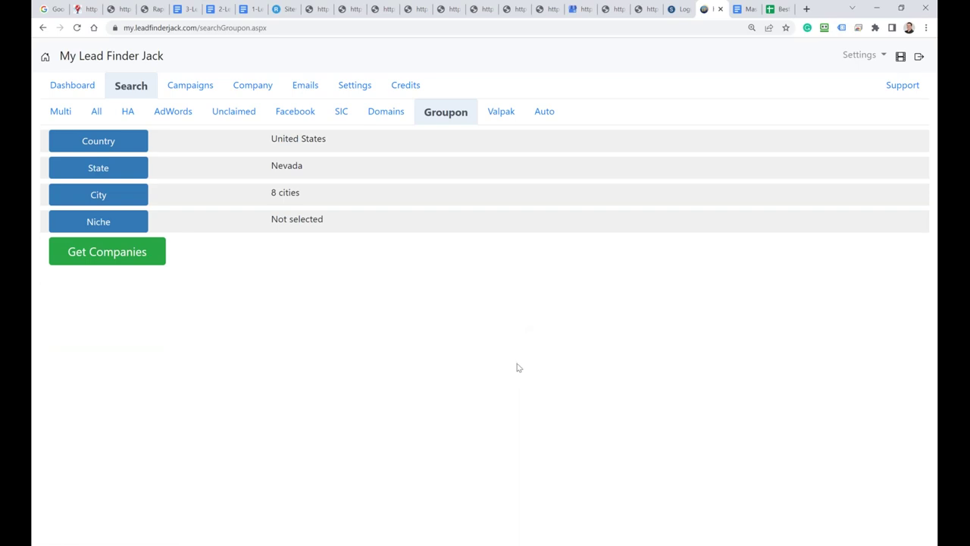
{"action": "left_click", "coordinate": [498, 112]}
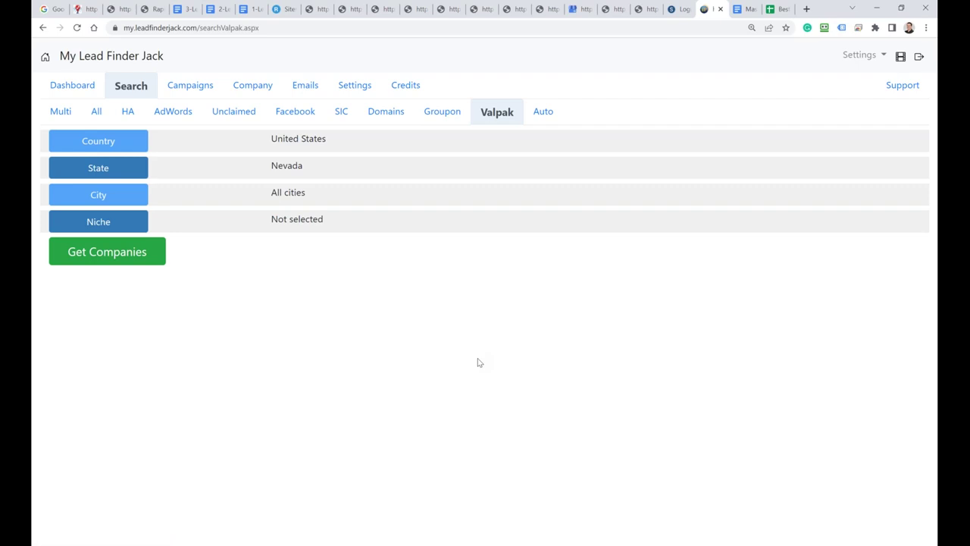
{"action": "left_click", "coordinate": [544, 117]}
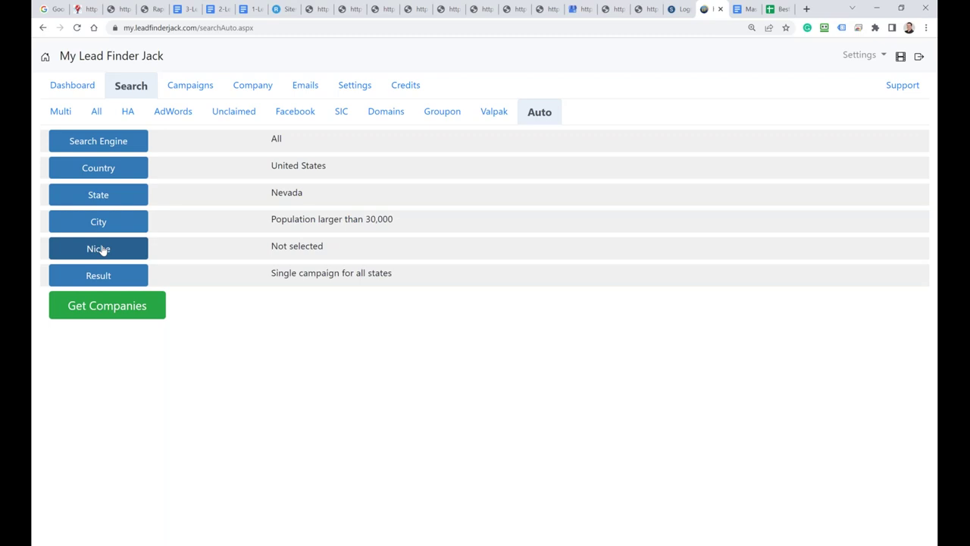
{"action": "left_click", "coordinate": [64, 114]}
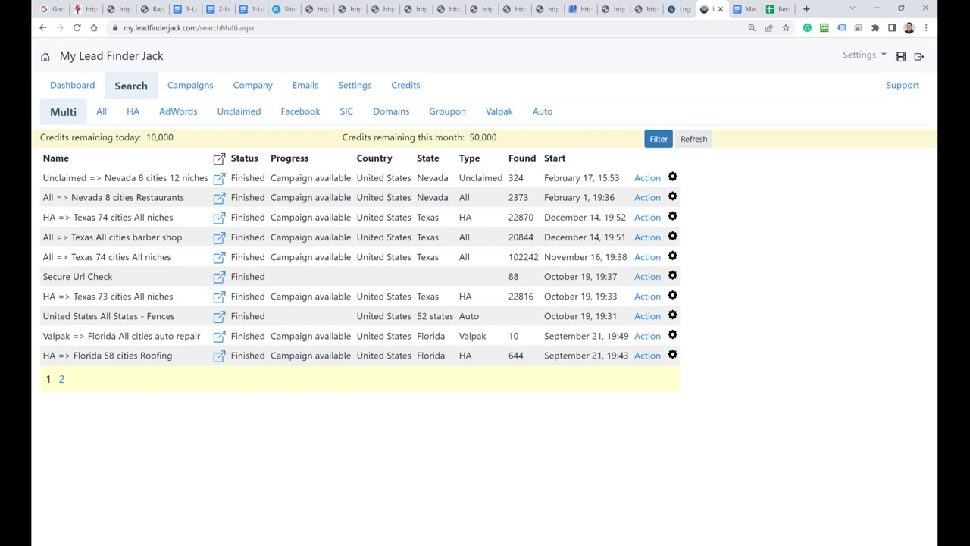
Step: Open the Nevada unclaimed campaign's companies and choose Export to SendEagle
{"action": "left_click", "coordinate": [219, 179]}
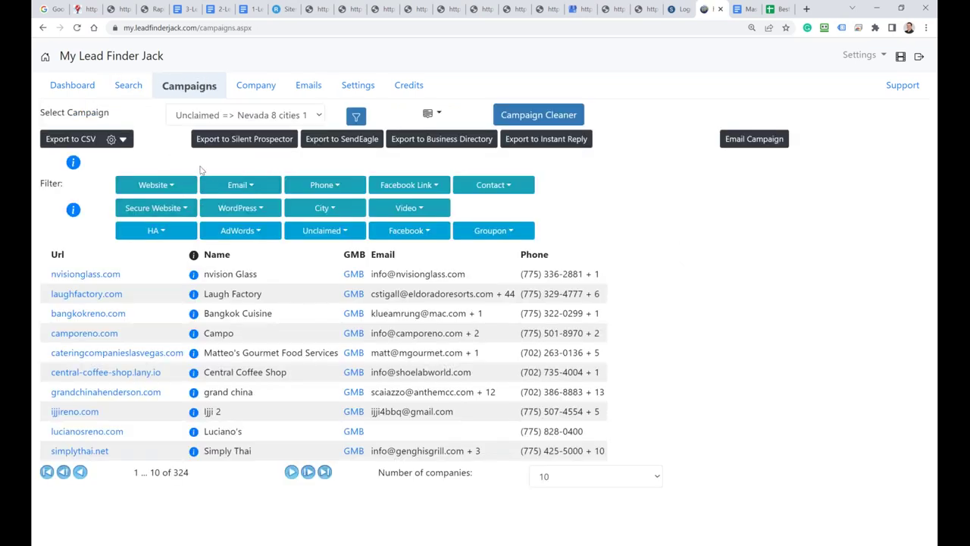
{"action": "left_click", "coordinate": [345, 141]}
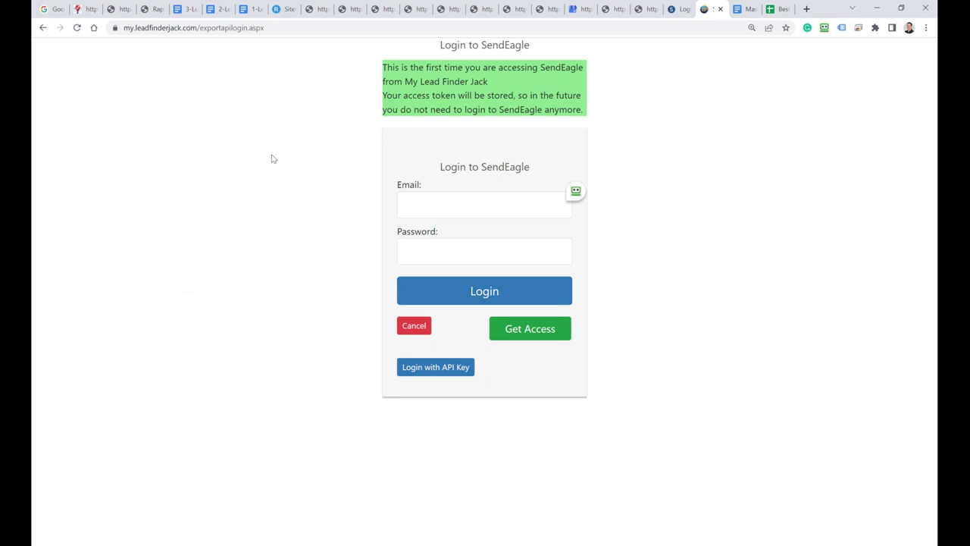
Step: Log in to SendEagle, passing the reCAPTCHA check, and go to PROFILES
{"action": "key", "text": "ctrl+shift+Tab"}
{"action": "left_click", "coordinate": [561, 287]}
{"action": "left_click", "coordinate": [512, 284]}
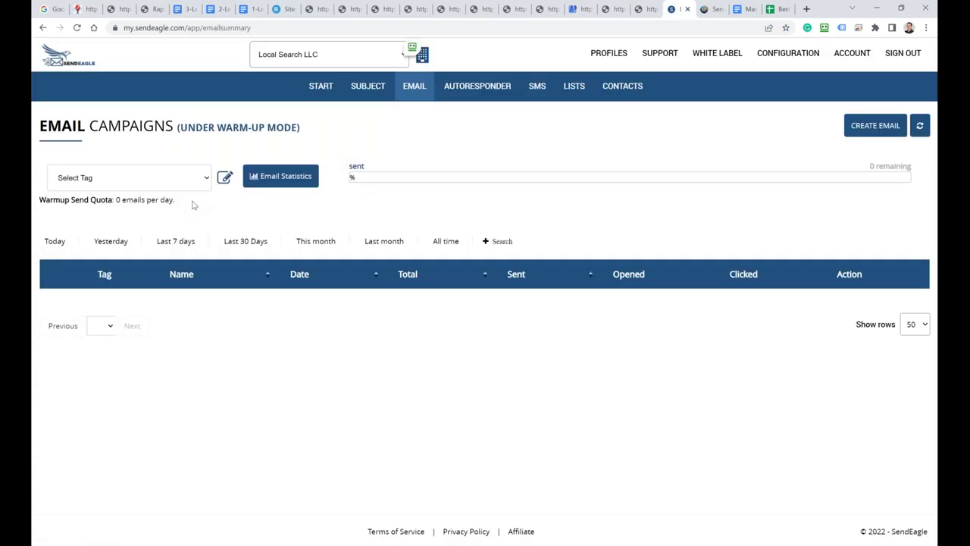
{"action": "left_click", "coordinate": [424, 61]}
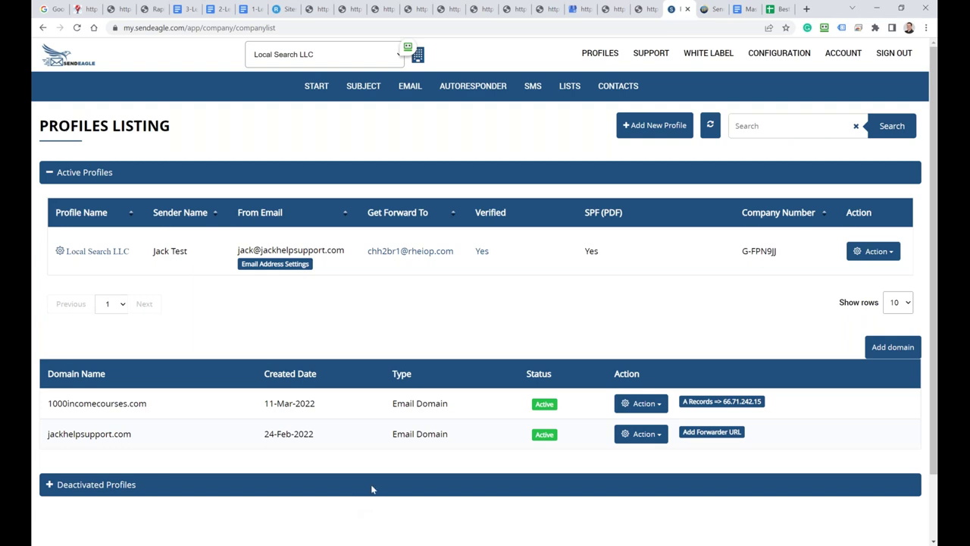
Step: Check the sender address settings, including the Set My Own From Email Address option, then go to Email Campaigns
{"action": "left_click", "coordinate": [284, 264]}
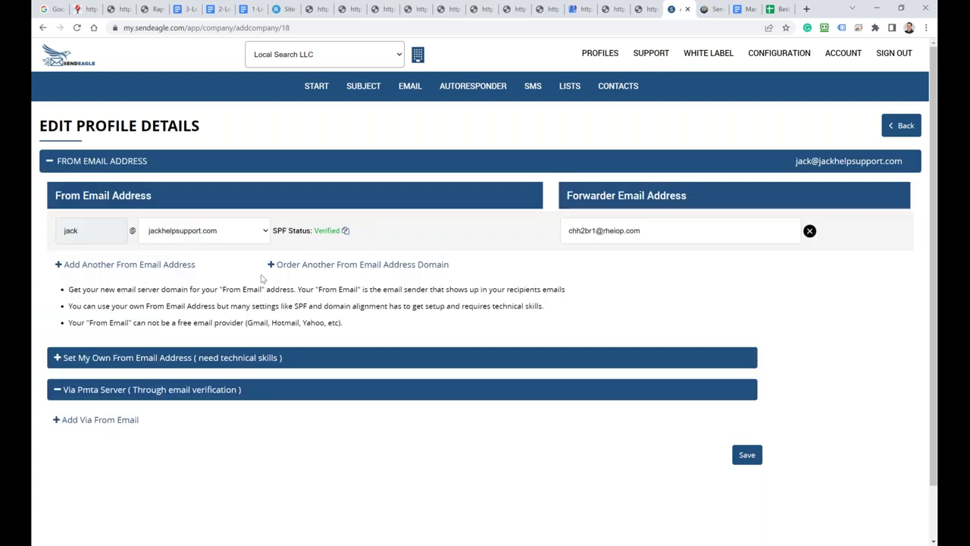
{"action": "left_click", "coordinate": [136, 364]}
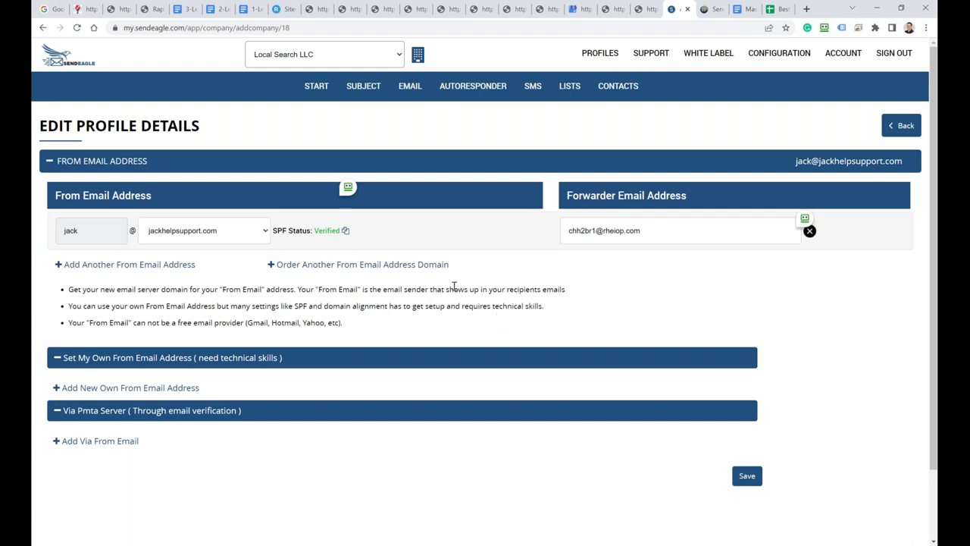
{"action": "left_click", "coordinate": [402, 91]}
{"action": "left_click", "coordinate": [406, 116]}
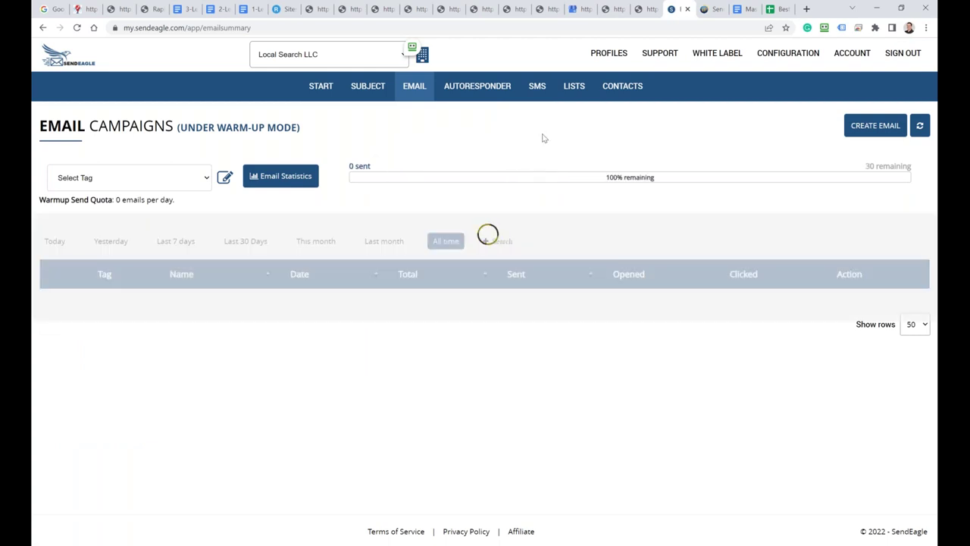
Step: Create a new email with the autofilled sender name and the profile's from address, then move to Newsletter Name
{"action": "left_click", "coordinate": [859, 131]}
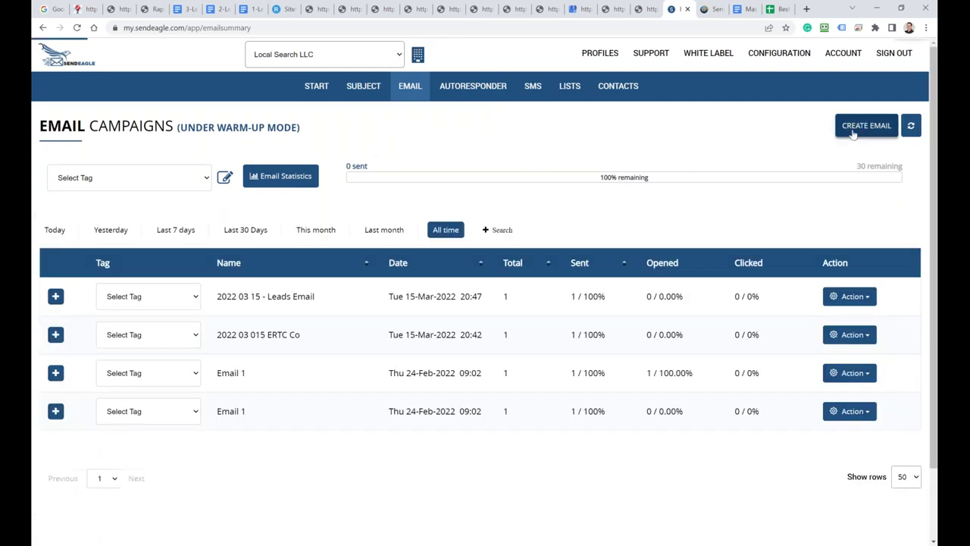
{"action": "left_click", "coordinate": [106, 193]}
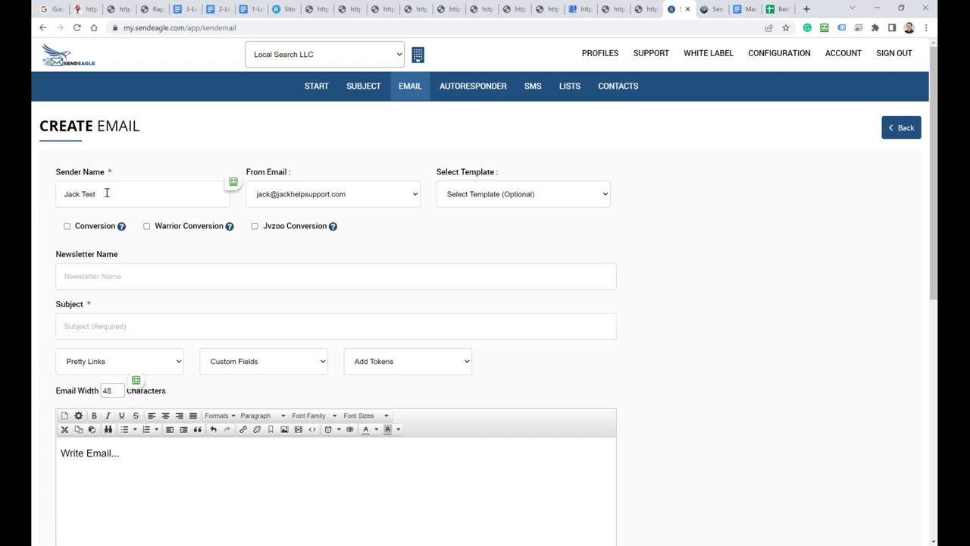
{"action": "left_click", "coordinate": [290, 197]}
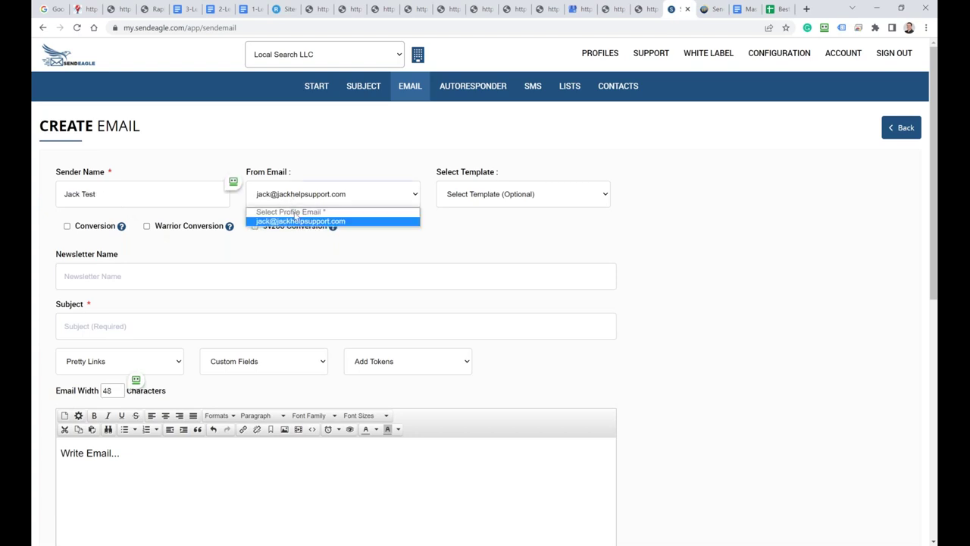
{"action": "left_click", "coordinate": [301, 222]}
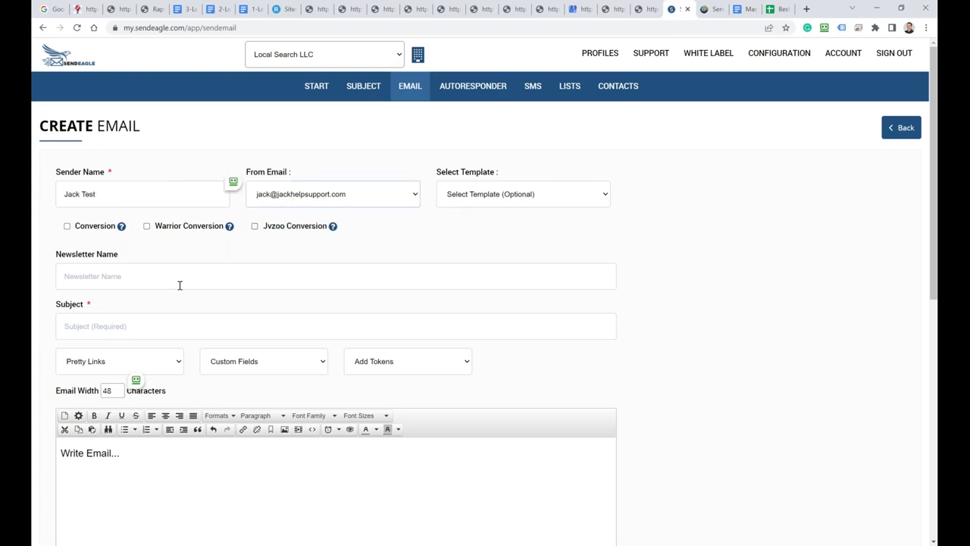
{"action": "left_click", "coordinate": [120, 278]}
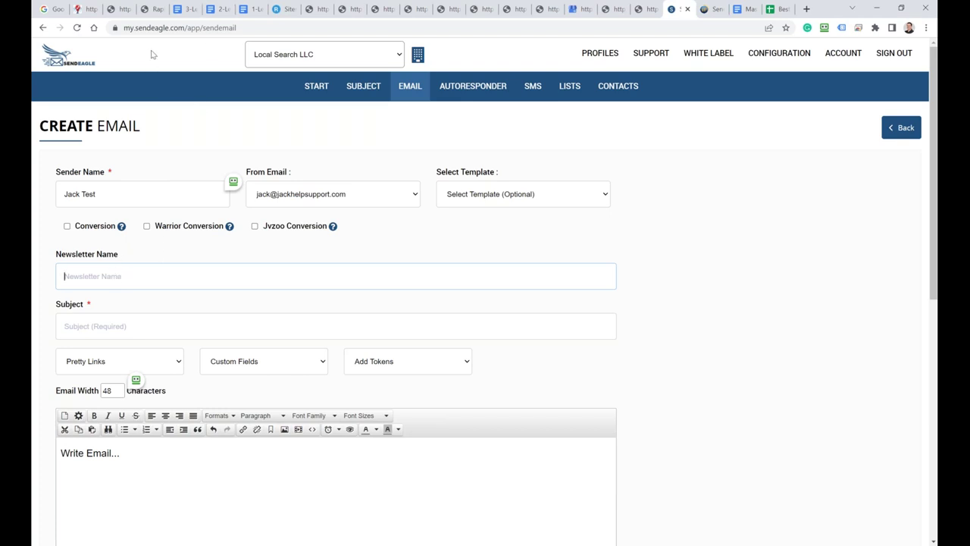
Step: Switch between the Rapify Pay guide PDF and the members area page, selecting the site's web address
{"action": "left_click", "coordinate": [148, 10]}
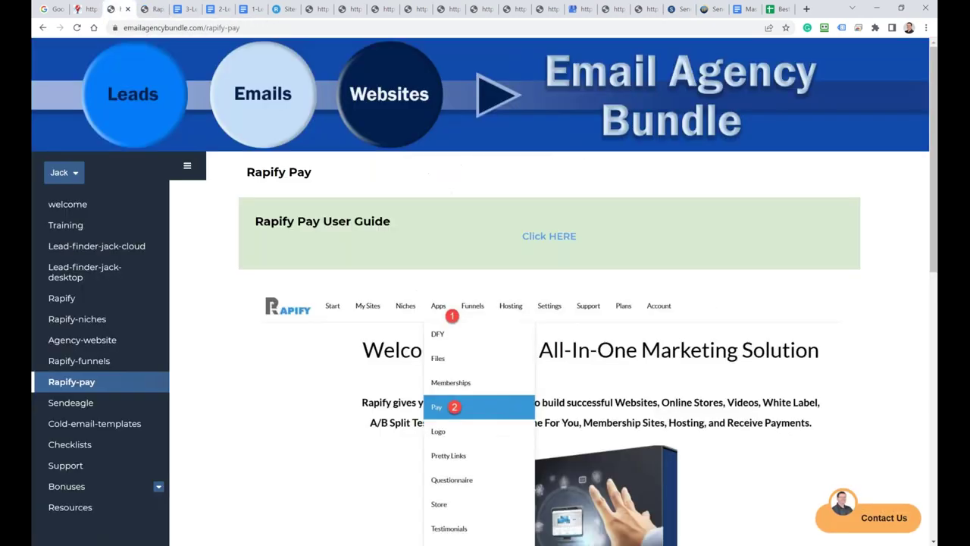
{"action": "left_click", "coordinate": [120, 11]}
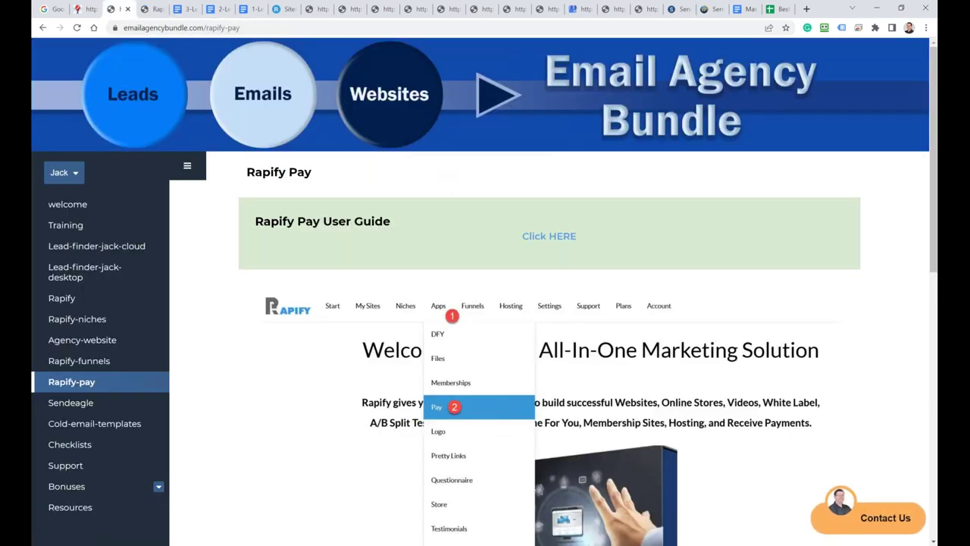
{"action": "left_click_drag", "start_coordinate": [204, 27], "coordinate": [121, 27]}
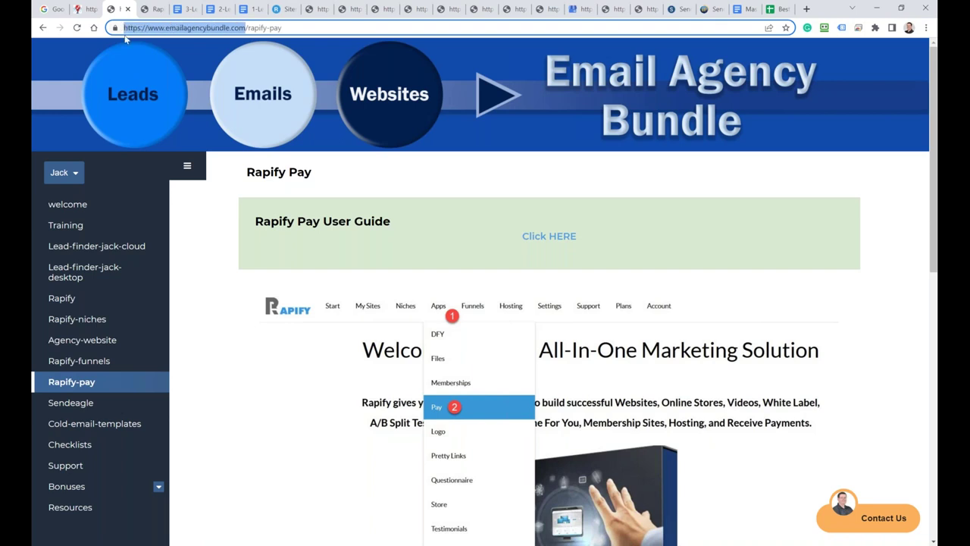
Step: Open the cold email templates page and read through the Google Business Profile template
{"action": "left_click", "coordinate": [96, 422]}
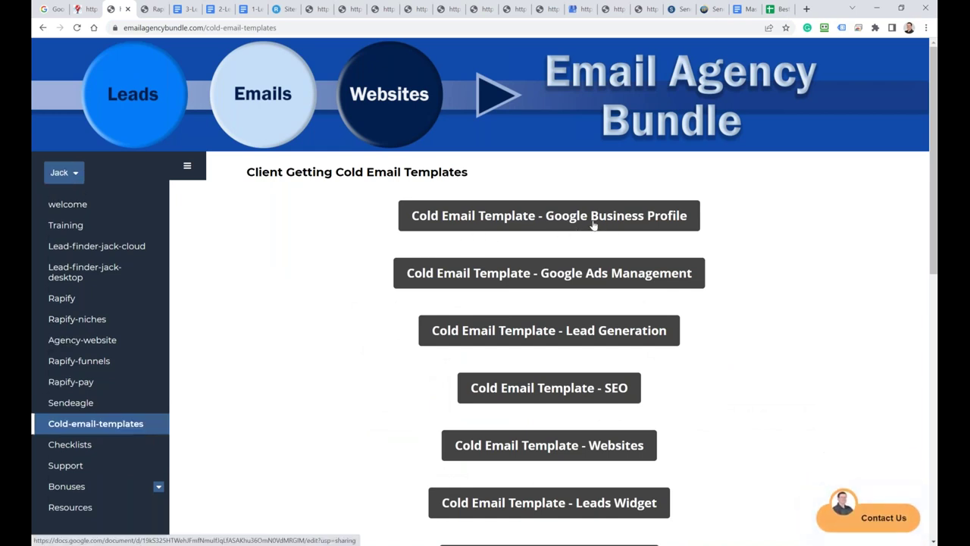
{"action": "left_click", "coordinate": [596, 223]}
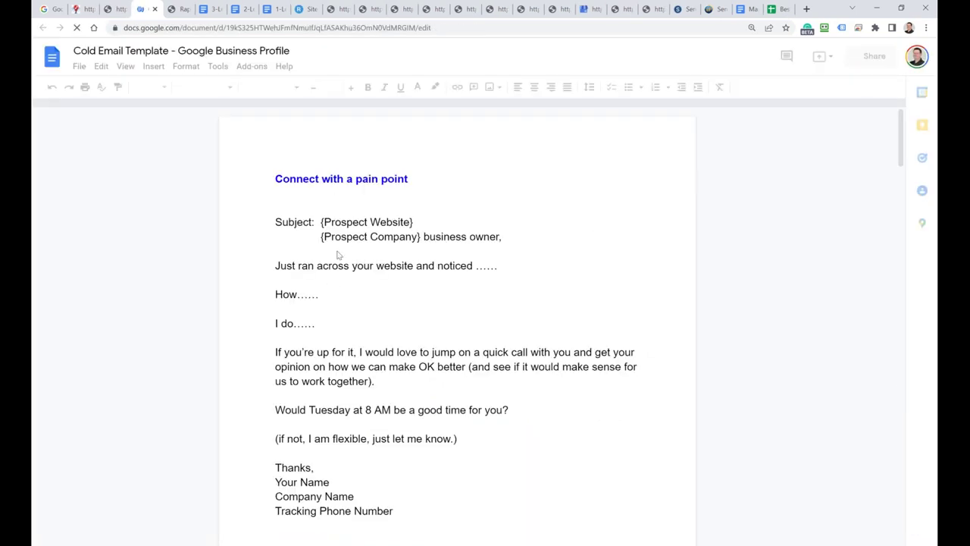
{"action": "scroll", "coordinate": [335, 253], "scroll_direction": "down", "scroll_amount": 7}
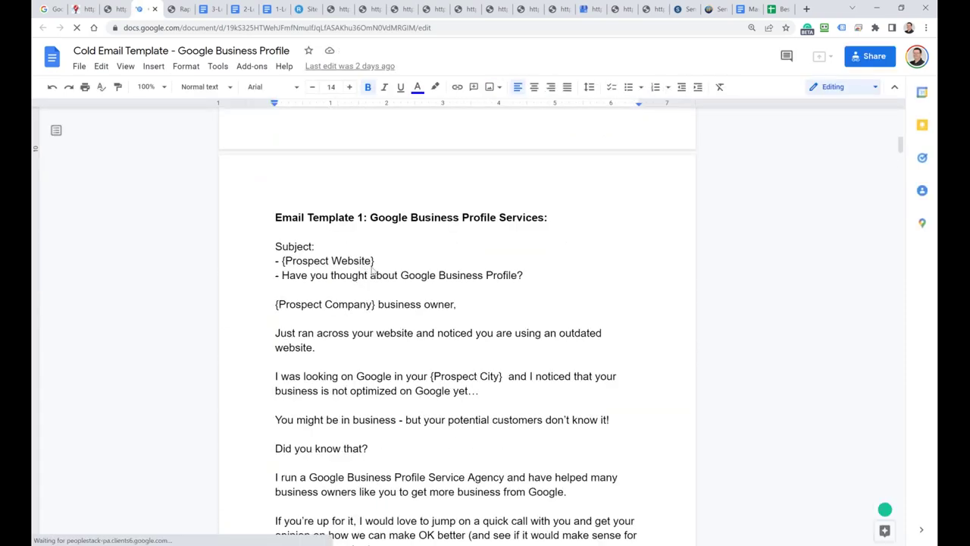
{"action": "scroll", "coordinate": [368, 270], "scroll_direction": "down", "scroll_amount": 5}
{"action": "scroll", "coordinate": [364, 278], "scroll_direction": "up", "scroll_amount": 2}
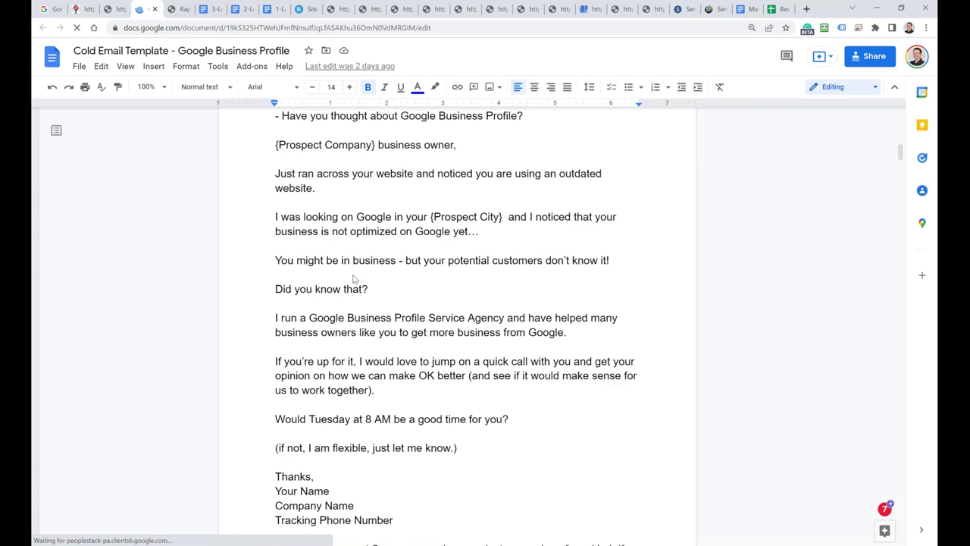
{"action": "scroll", "coordinate": [351, 280], "scroll_direction": "down", "scroll_amount": 3}
{"action": "scroll", "coordinate": [352, 279], "scroll_direction": "up", "scroll_amount": 7}
{"action": "scroll", "coordinate": [353, 280], "scroll_direction": "down", "scroll_amount": 16}
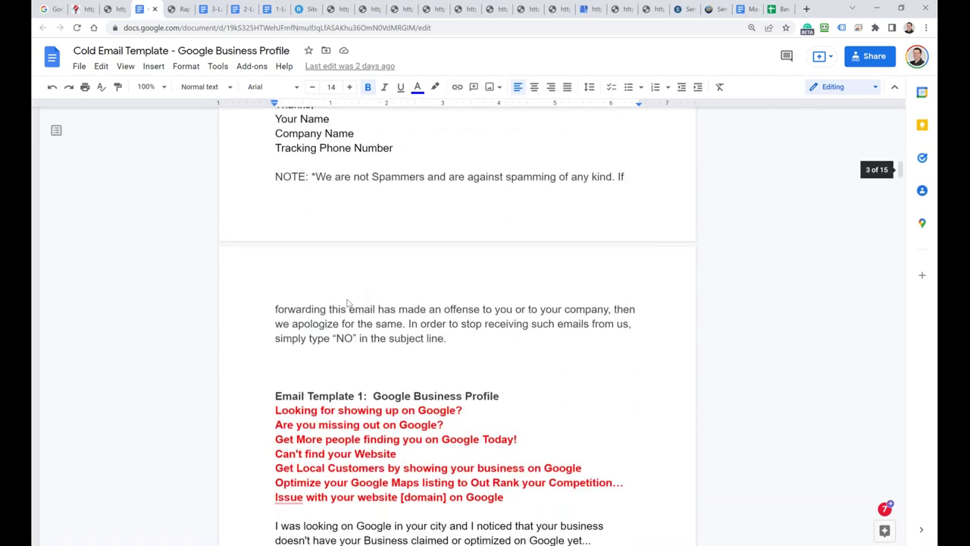
{"action": "scroll", "coordinate": [331, 305], "scroll_direction": "down", "scroll_amount": 14}
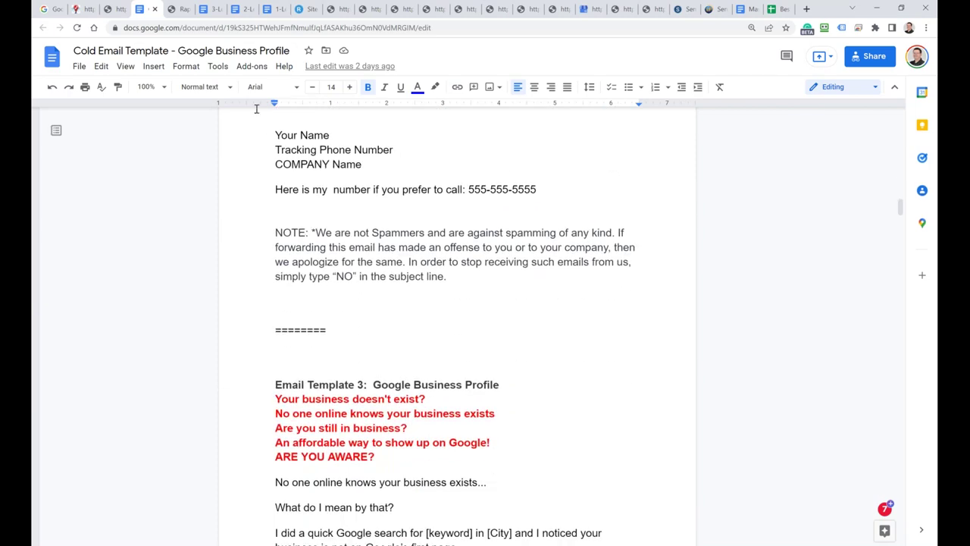
{"action": "left_click", "coordinate": [126, 10]}
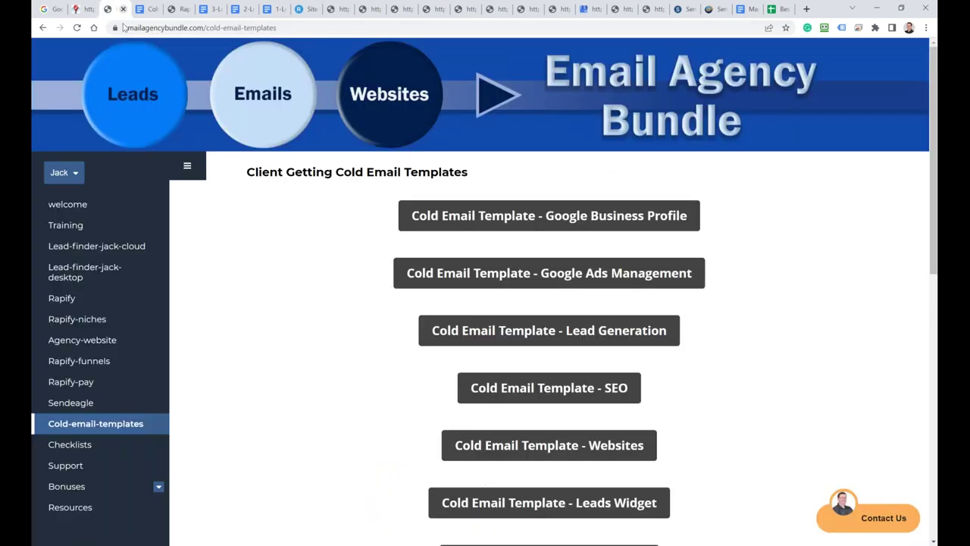
Step: Skim the Google Ads Management and Lead Generation cold email templates
{"action": "left_click", "coordinate": [586, 277]}
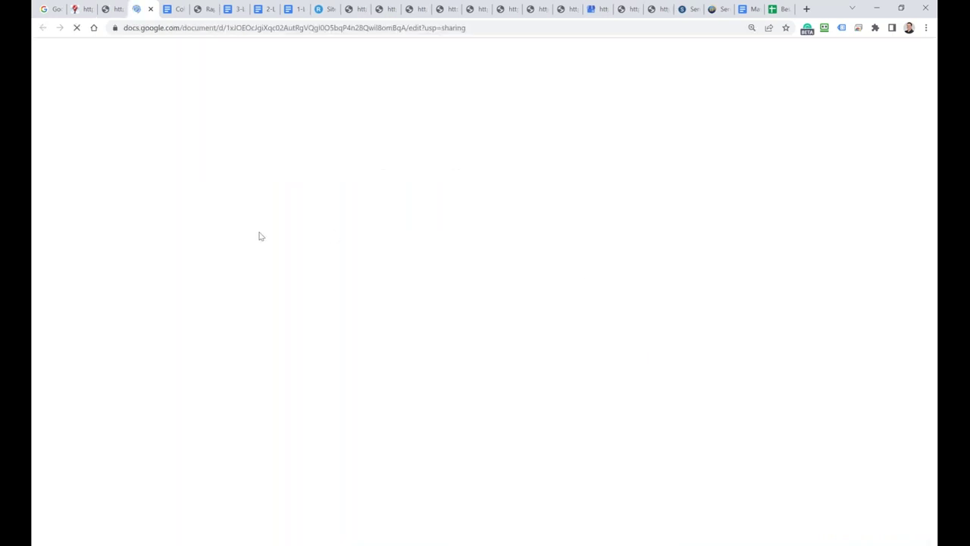
{"action": "scroll", "coordinate": [349, 341], "scroll_direction": "down", "scroll_amount": 10}
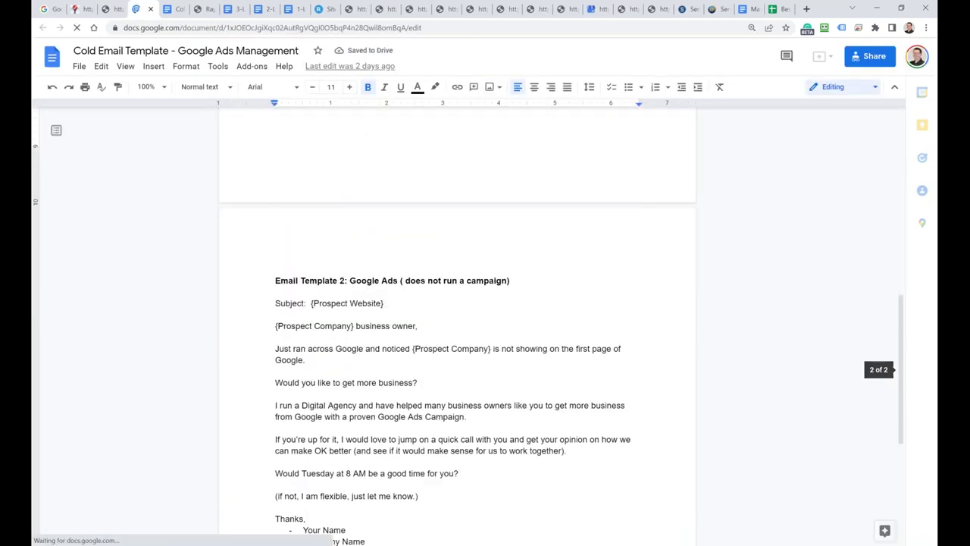
{"action": "left_click", "coordinate": [111, 9]}
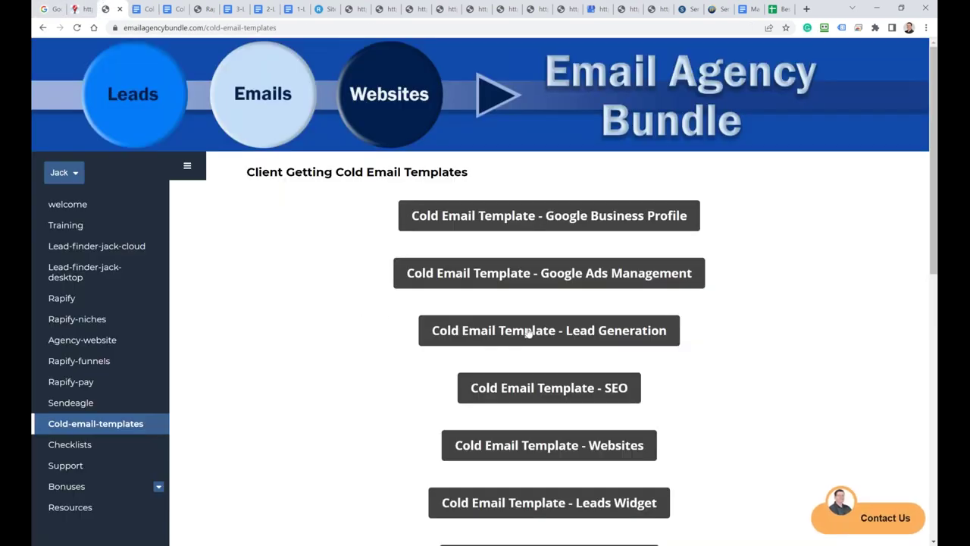
{"action": "left_click", "coordinate": [470, 329]}
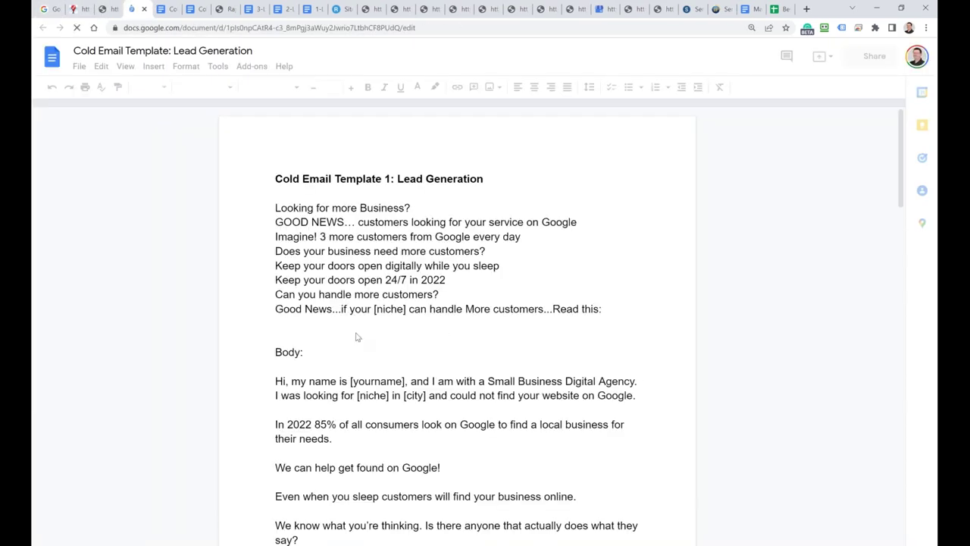
{"action": "scroll", "coordinate": [356, 334], "scroll_direction": "down", "scroll_amount": 15}
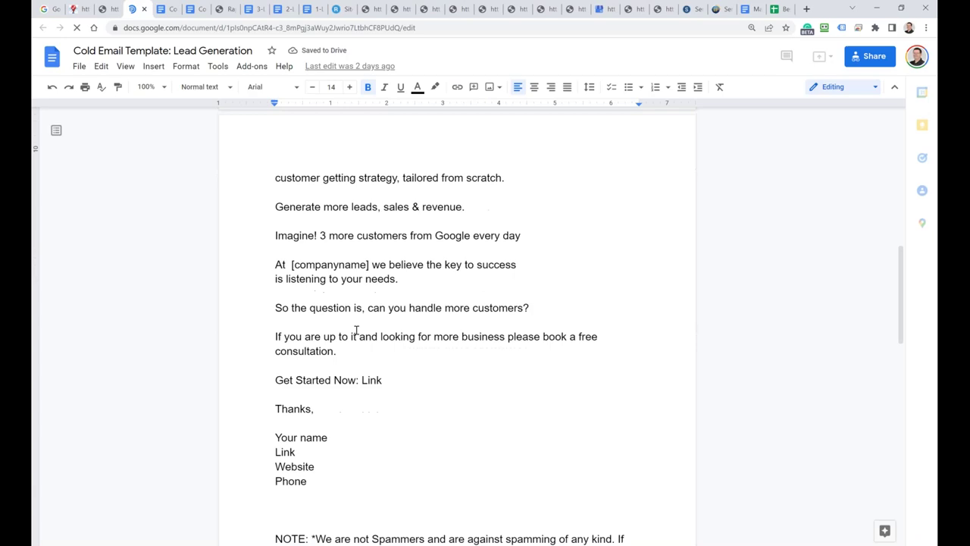
{"action": "scroll", "coordinate": [356, 329], "scroll_direction": "down", "scroll_amount": 10}
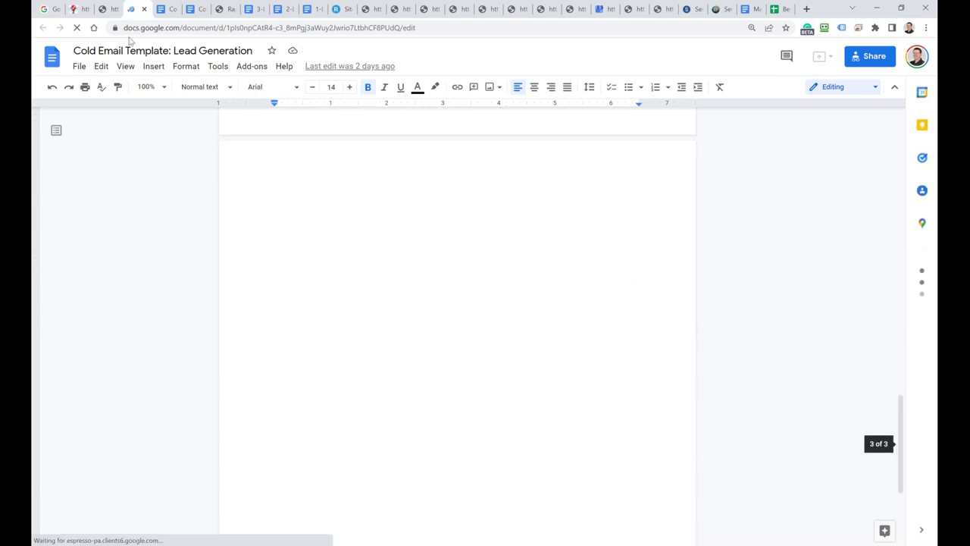
{"action": "left_click", "coordinate": [110, 10]}
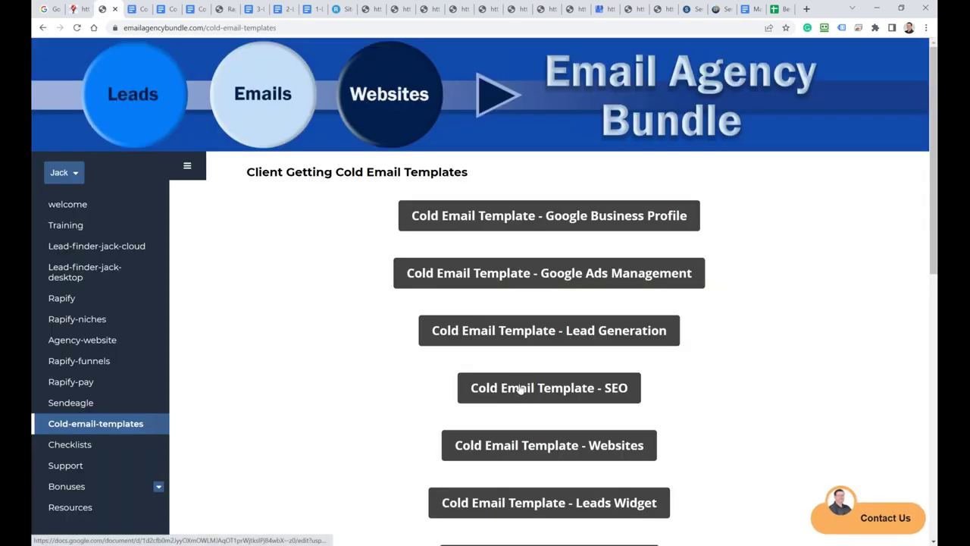
Step: Read the SEO cold email template to its closing lines
{"action": "left_click", "coordinate": [522, 386]}
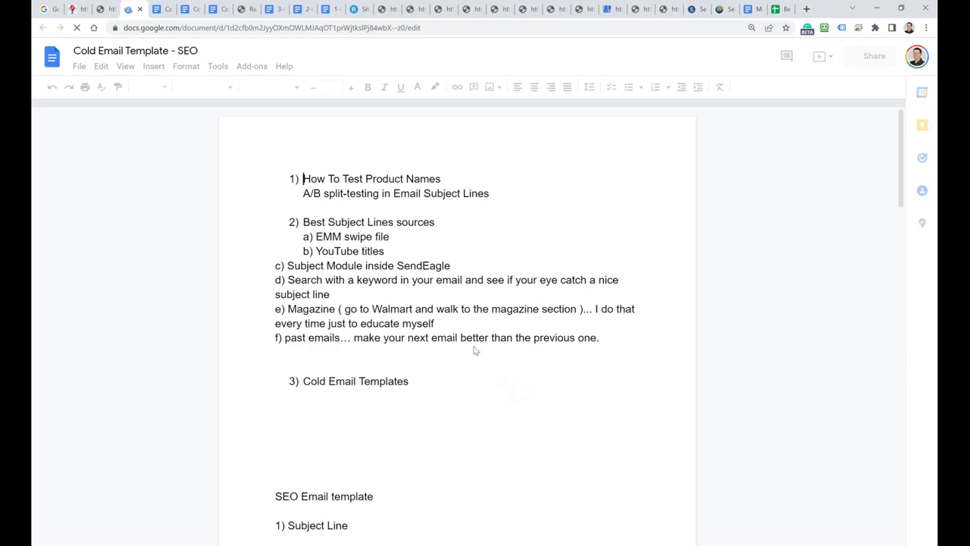
{"action": "scroll", "coordinate": [415, 348], "scroll_direction": "down", "scroll_amount": 8}
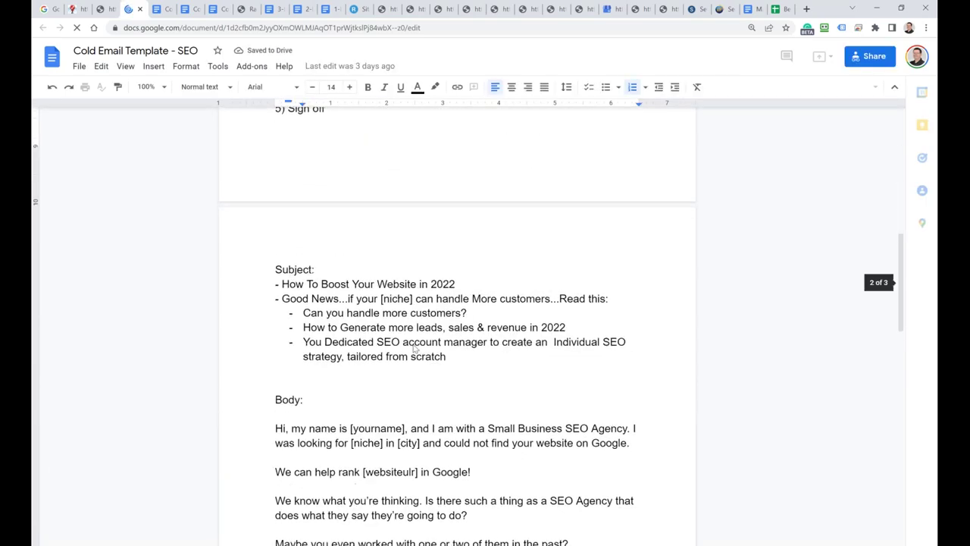
{"action": "scroll", "coordinate": [390, 324], "scroll_direction": "down", "scroll_amount": 1}
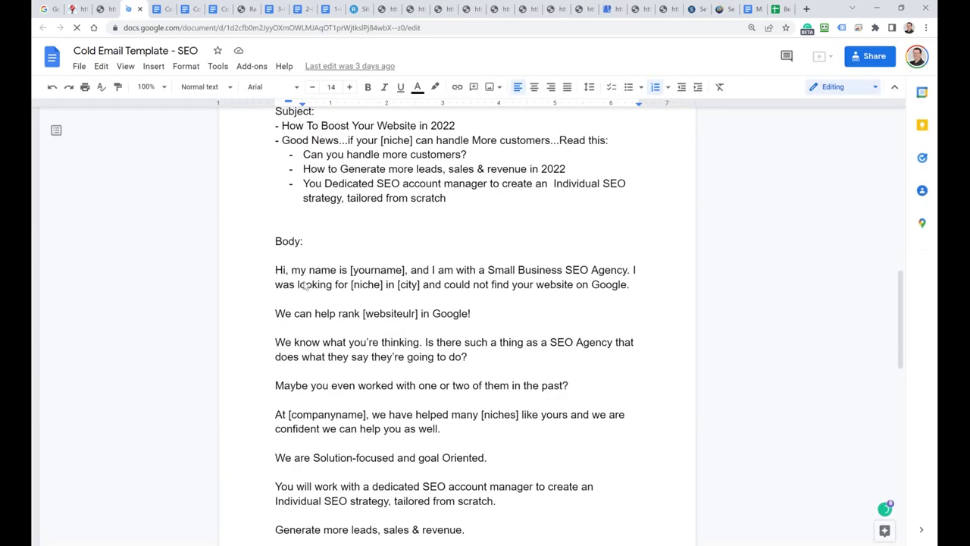
{"action": "scroll", "coordinate": [305, 293], "scroll_direction": "down", "scroll_amount": 2}
{"action": "scroll", "coordinate": [306, 293], "scroll_direction": "down", "scroll_amount": 2}
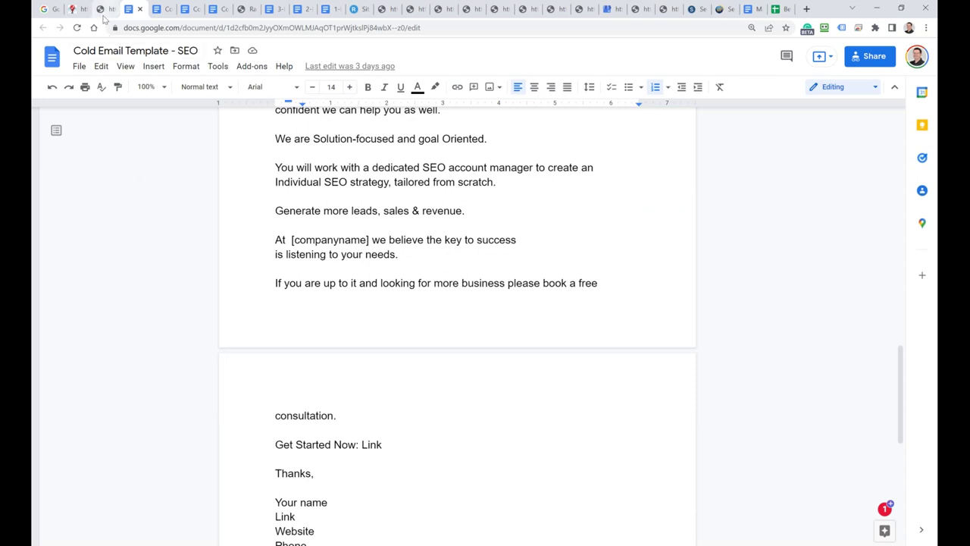
{"action": "left_click", "coordinate": [105, 9]}
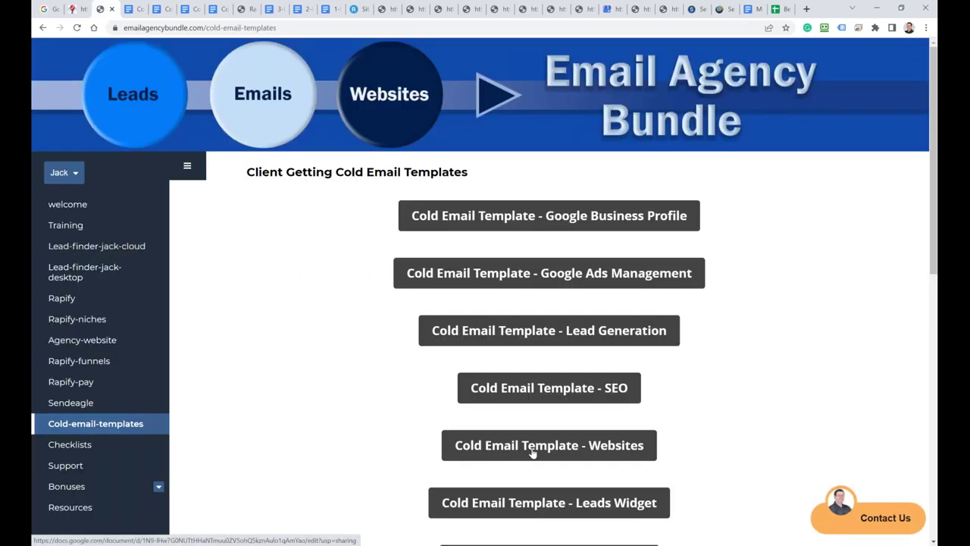
Step: Read through the Websites cold email template
{"action": "left_click", "coordinate": [531, 454]}
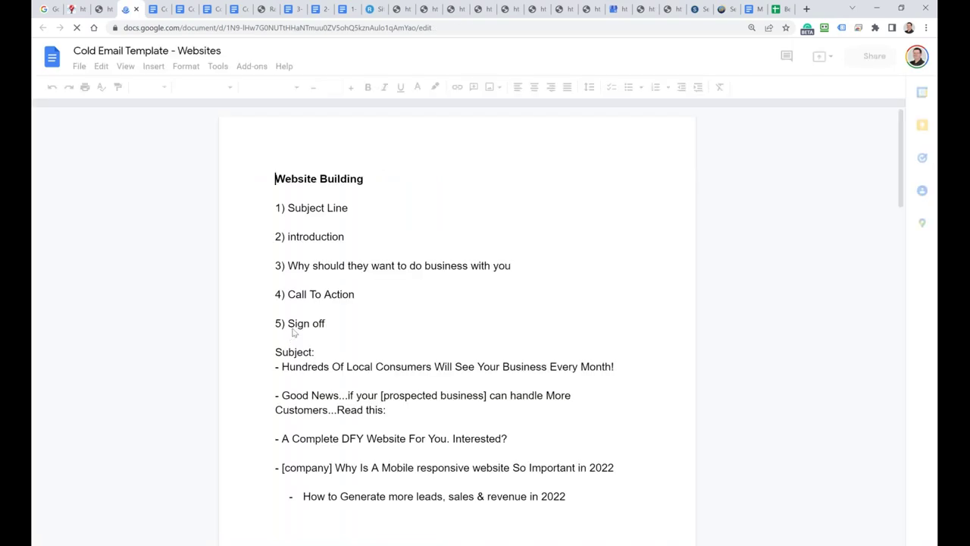
{"action": "scroll", "coordinate": [296, 334], "scroll_direction": "down", "scroll_amount": 3}
{"action": "scroll", "coordinate": [295, 333], "scroll_direction": "down", "scroll_amount": 8}
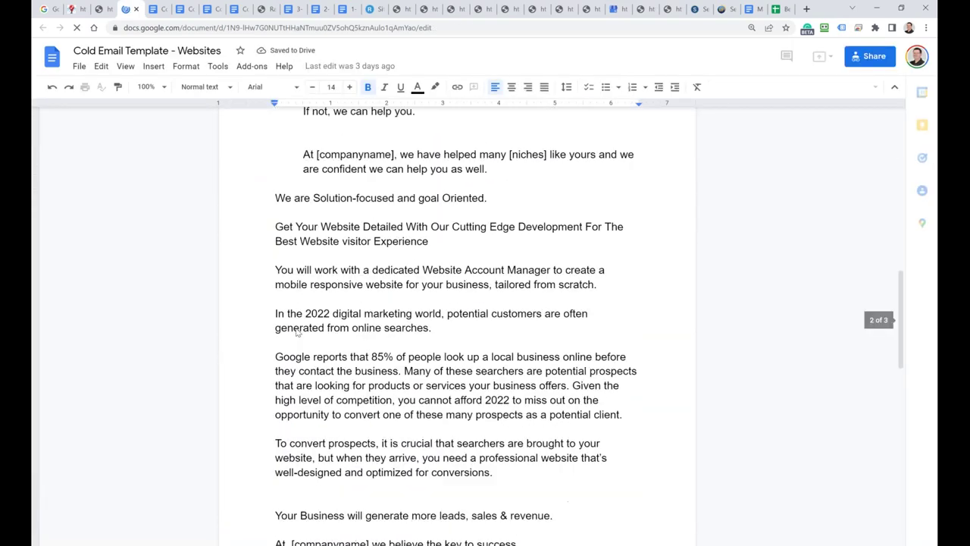
{"action": "scroll", "coordinate": [297, 332], "scroll_direction": "down", "scroll_amount": 2}
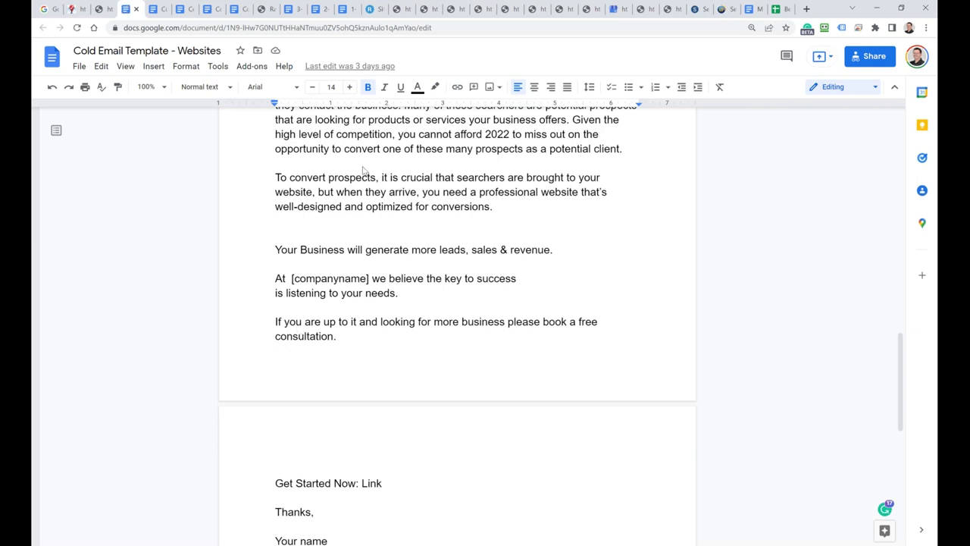
{"action": "left_click", "coordinate": [98, 9]}
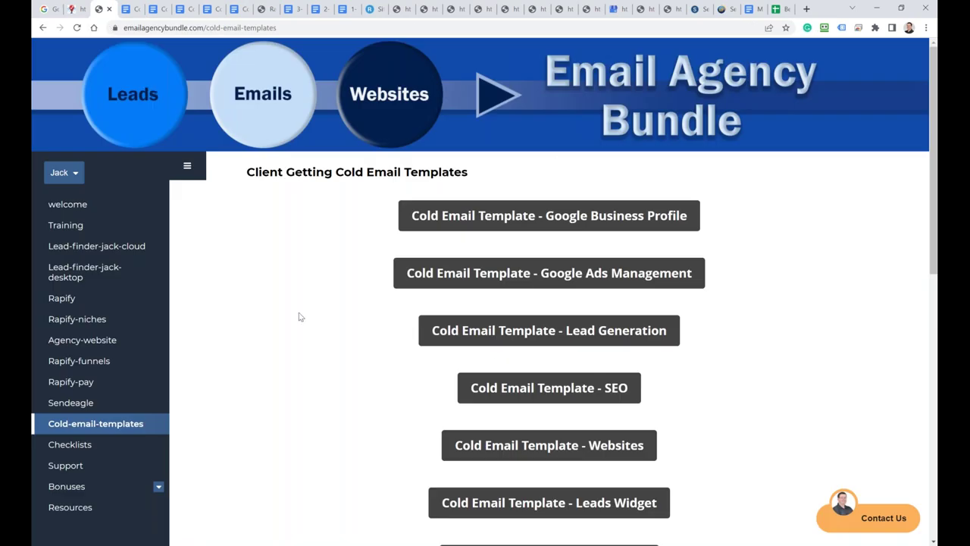
{"action": "scroll", "coordinate": [303, 322], "scroll_direction": "down", "scroll_amount": 2}
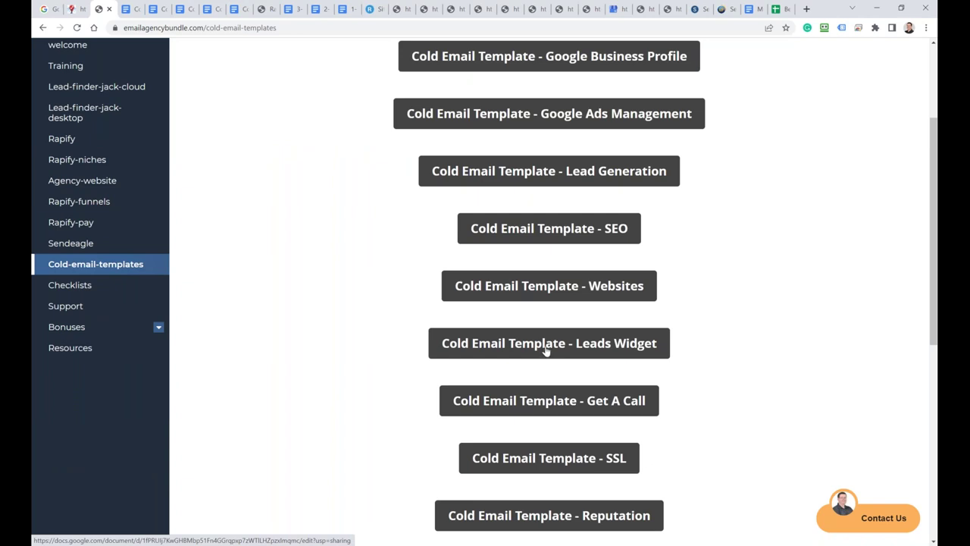
Step: Read through the Leads Widget cold email template
{"action": "left_click", "coordinate": [546, 349]}
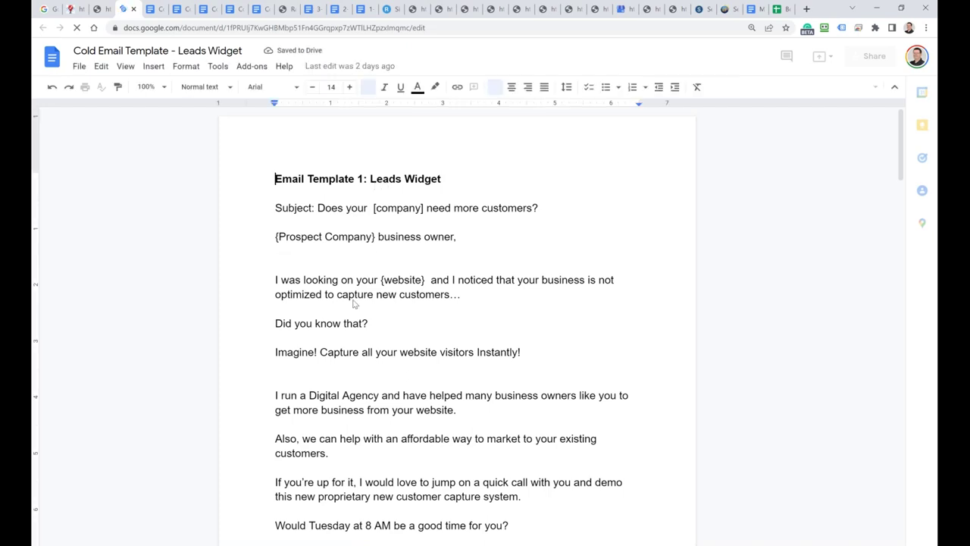
{"action": "scroll", "coordinate": [357, 303], "scroll_direction": "down", "scroll_amount": 6}
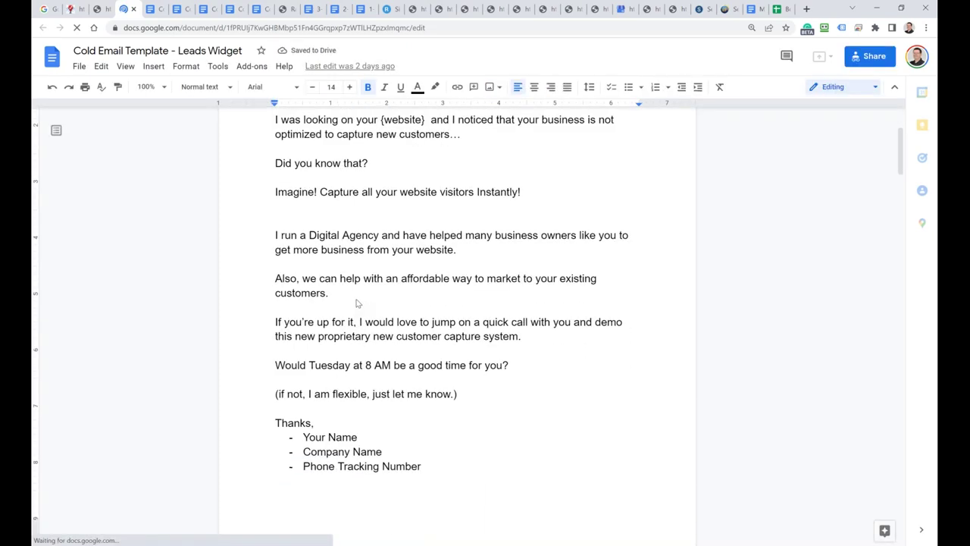
{"action": "scroll", "coordinate": [358, 303], "scroll_direction": "down", "scroll_amount": 8}
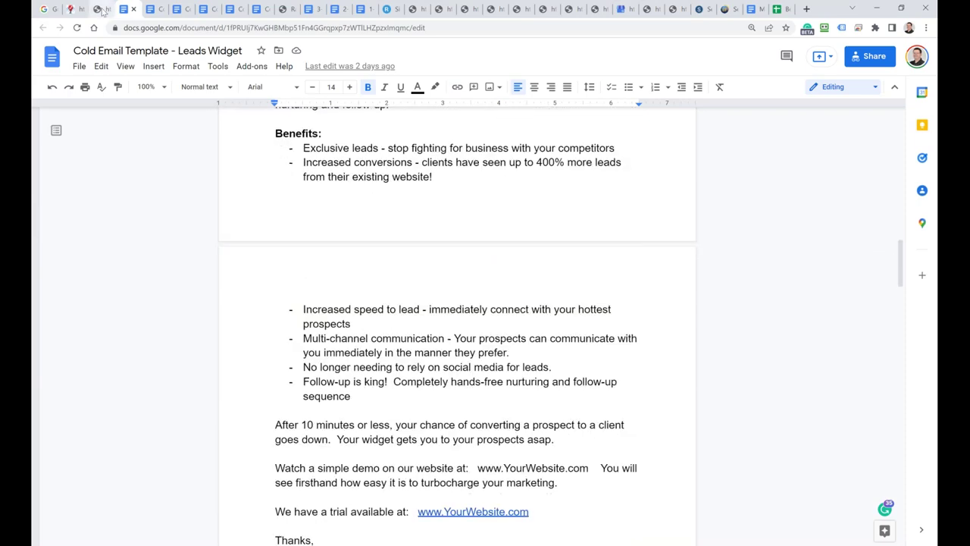
{"action": "scroll", "coordinate": [378, 319], "scroll_direction": "down", "scroll_amount": 5}
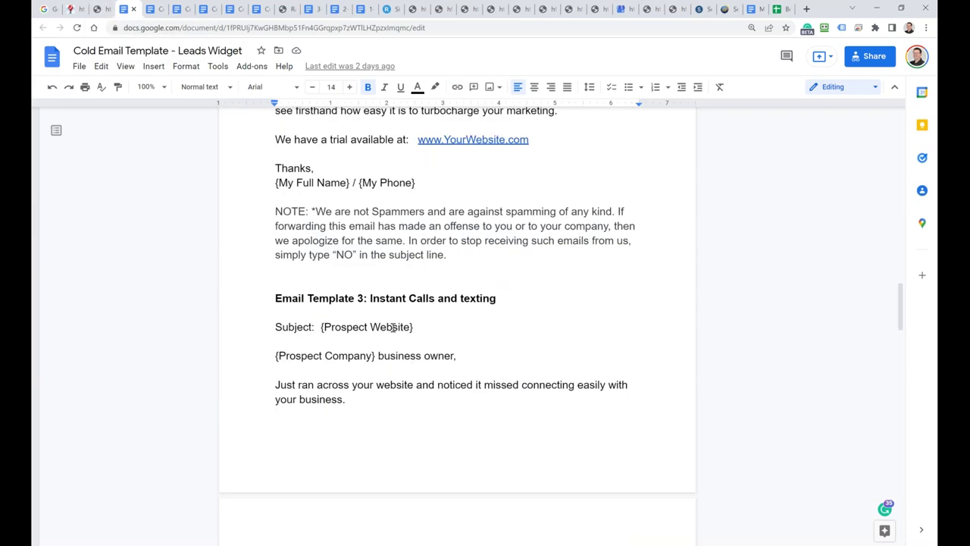
{"action": "scroll", "coordinate": [301, 350], "scroll_direction": "up", "scroll_amount": 3}
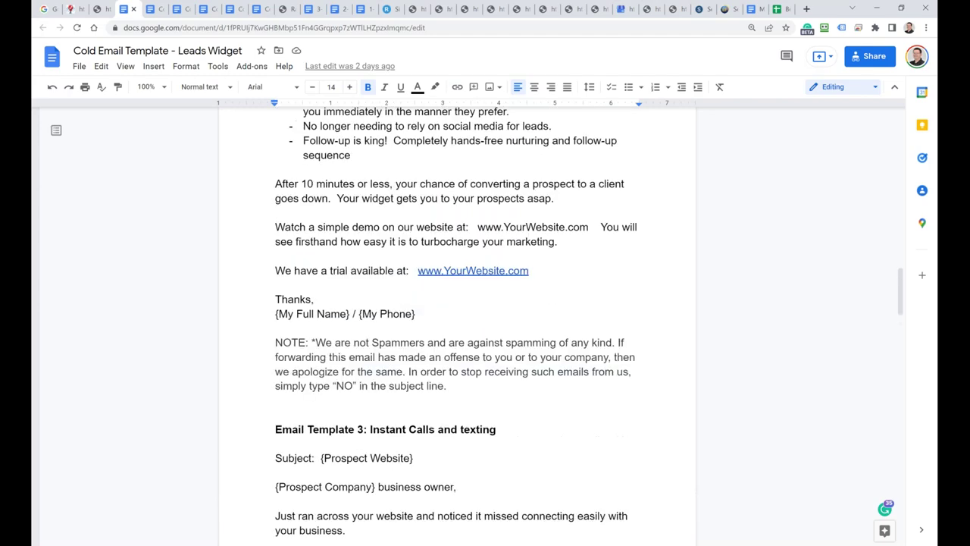
{"action": "left_click", "coordinate": [98, 9]}
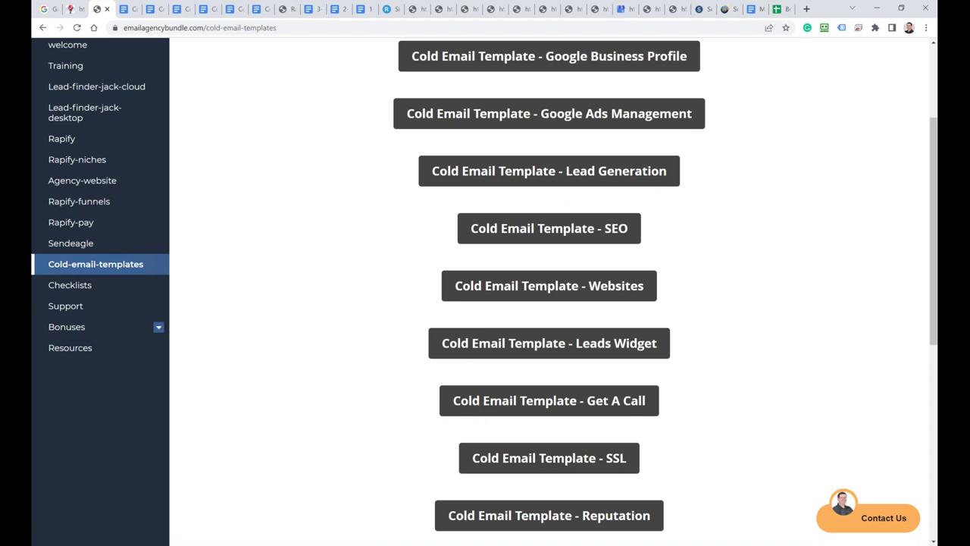
Step: Look over the Get A Call and SSL cold email templates
{"action": "left_click", "coordinate": [502, 403]}
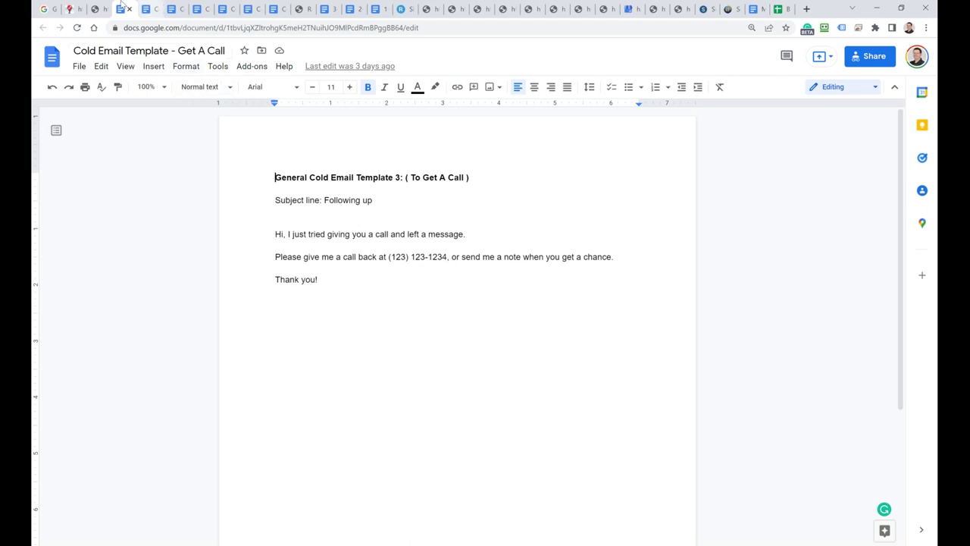
{"action": "left_click", "coordinate": [97, 9]}
{"action": "scroll", "coordinate": [369, 321], "scroll_direction": "down", "scroll_amount": 2}
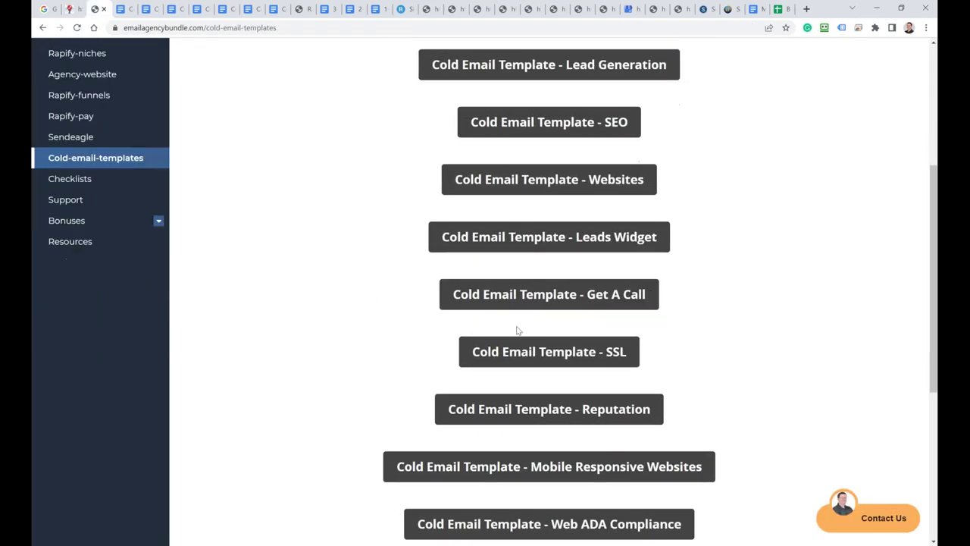
{"action": "left_click", "coordinate": [532, 351]}
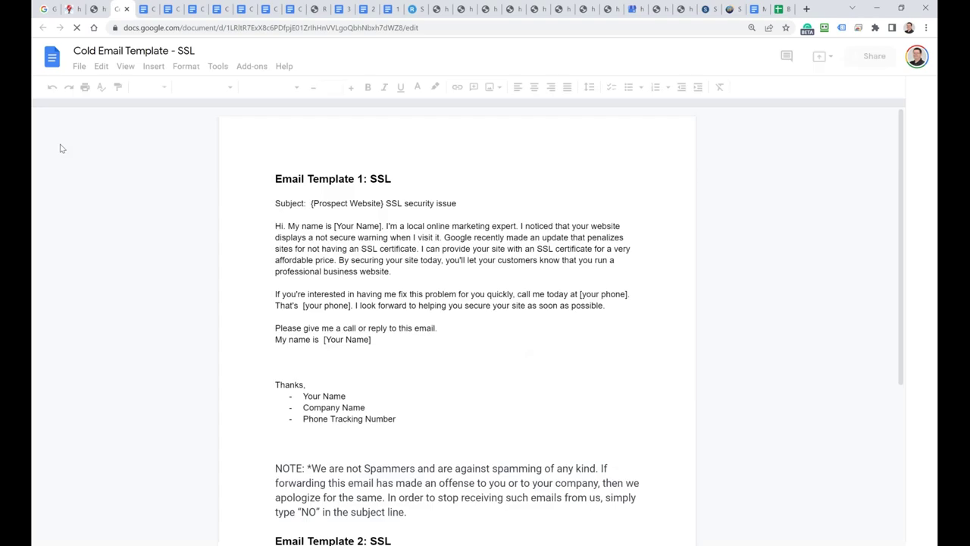
{"action": "key", "text": "ctrl+w"}
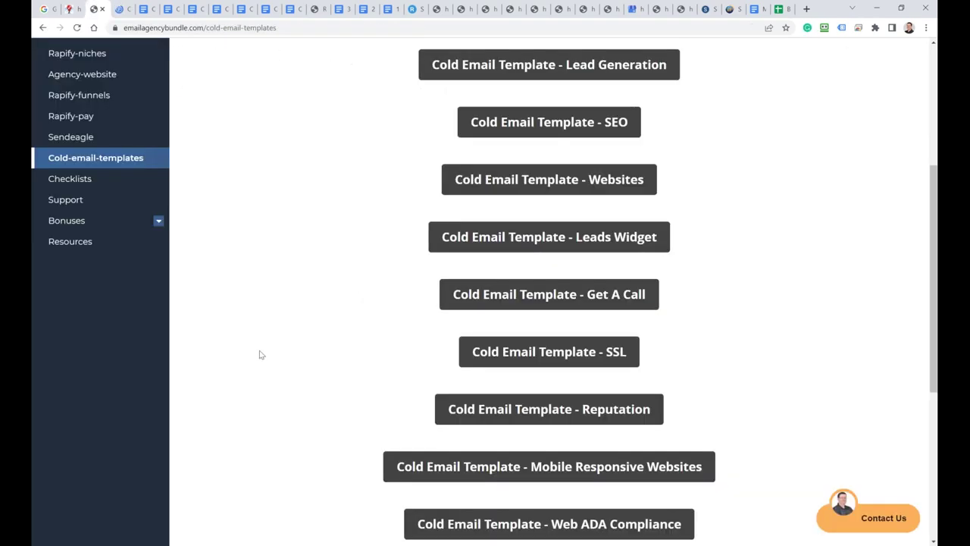
{"action": "scroll", "coordinate": [267, 356], "scroll_direction": "down", "scroll_amount": 2}
Step: Look over the Mobile Responsive Websites and Product Sale templates, then open the ERTC Tax Credit template
{"action": "left_click", "coordinate": [499, 360]}
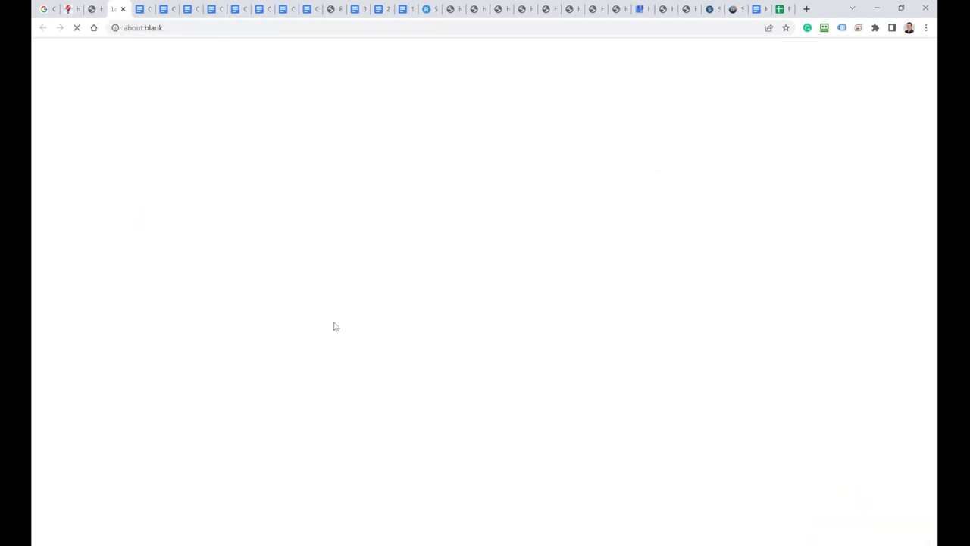
{"action": "left_click", "coordinate": [92, 10]}
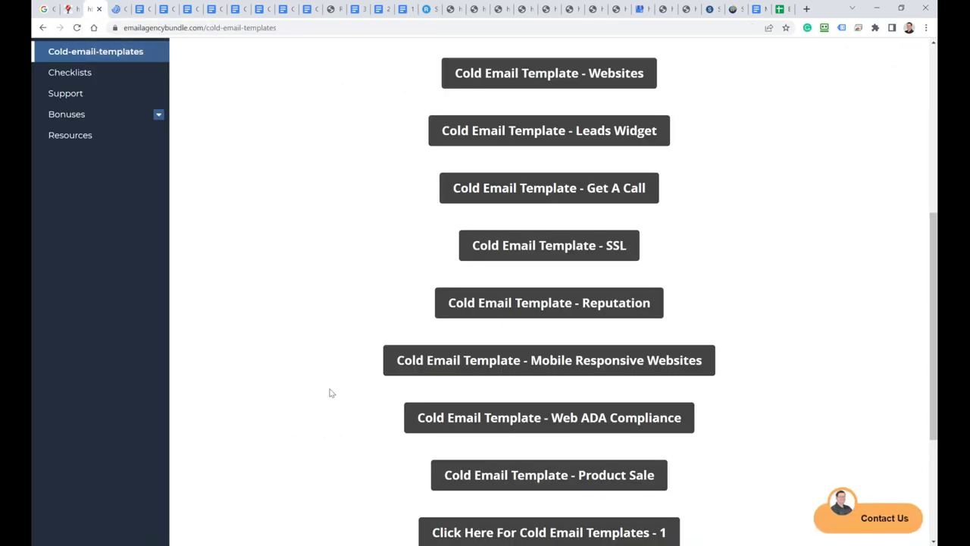
{"action": "scroll", "coordinate": [331, 393], "scroll_direction": "down", "scroll_amount": 2}
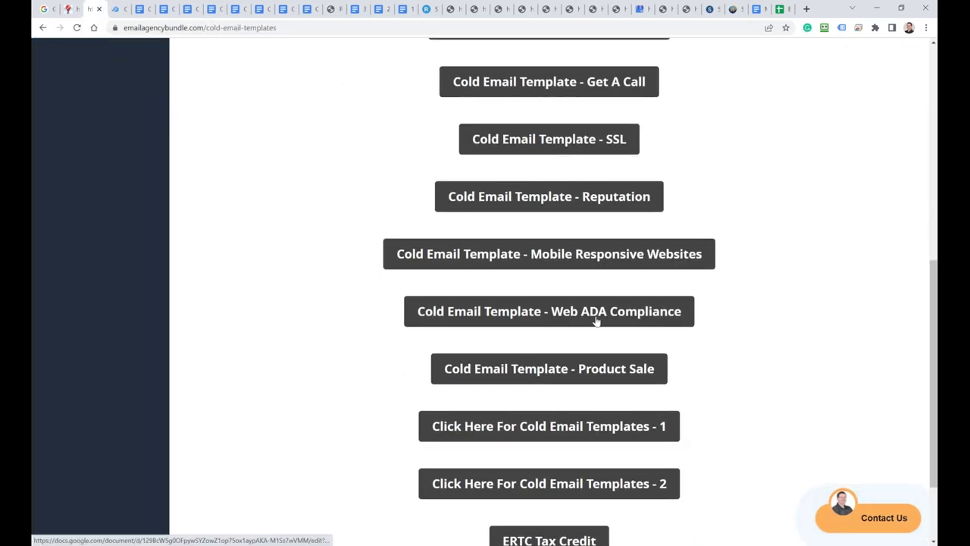
{"action": "left_click", "coordinate": [543, 371]}
{"action": "key", "text": "ctrl+shift+Tab"}
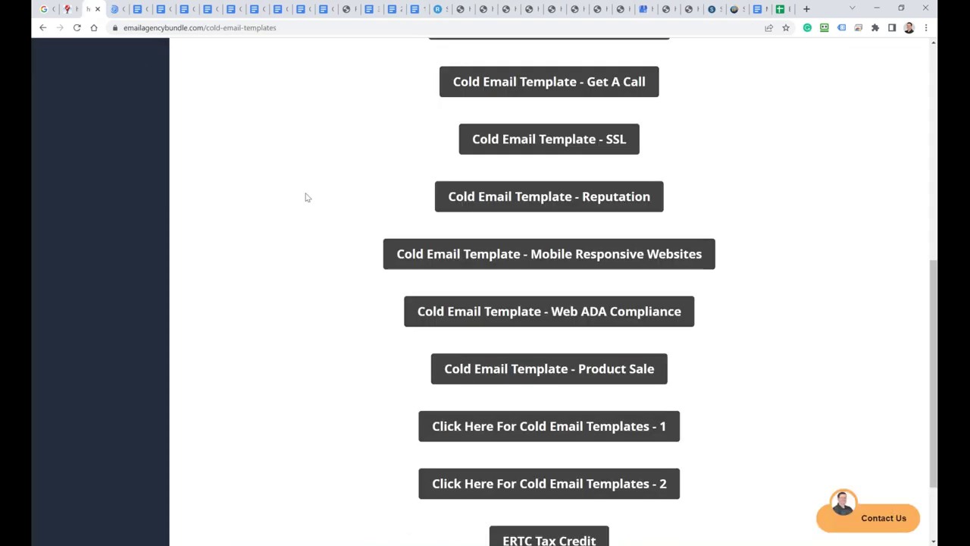
{"action": "scroll", "coordinate": [415, 393], "scroll_direction": "down", "scroll_amount": 2}
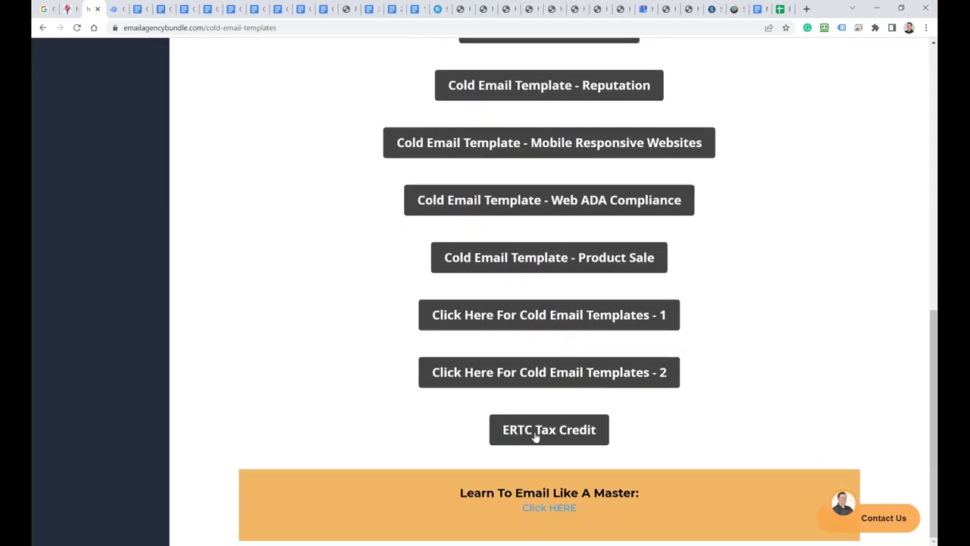
{"action": "left_click", "coordinate": [526, 430]}
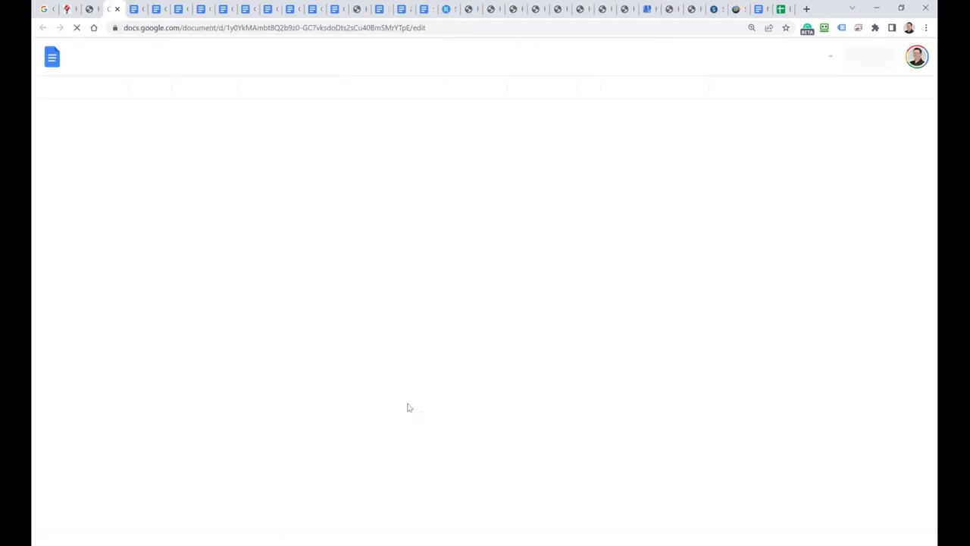
Step: Scroll the ERTC Tax Credit template down to its closing note, then close that document
{"action": "scroll", "coordinate": [404, 407], "scroll_direction": "down", "scroll_amount": 8}
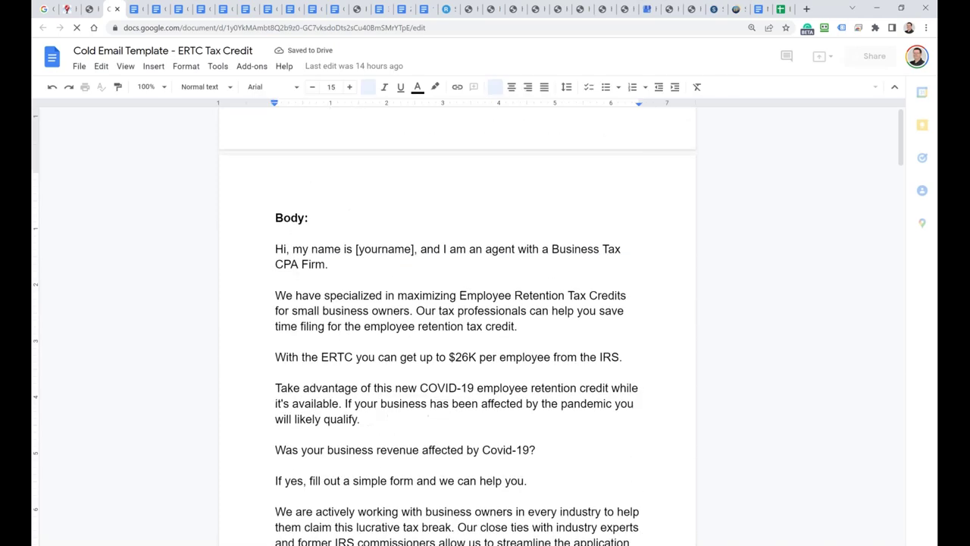
{"action": "scroll", "coordinate": [401, 401], "scroll_direction": "down", "scroll_amount": 7}
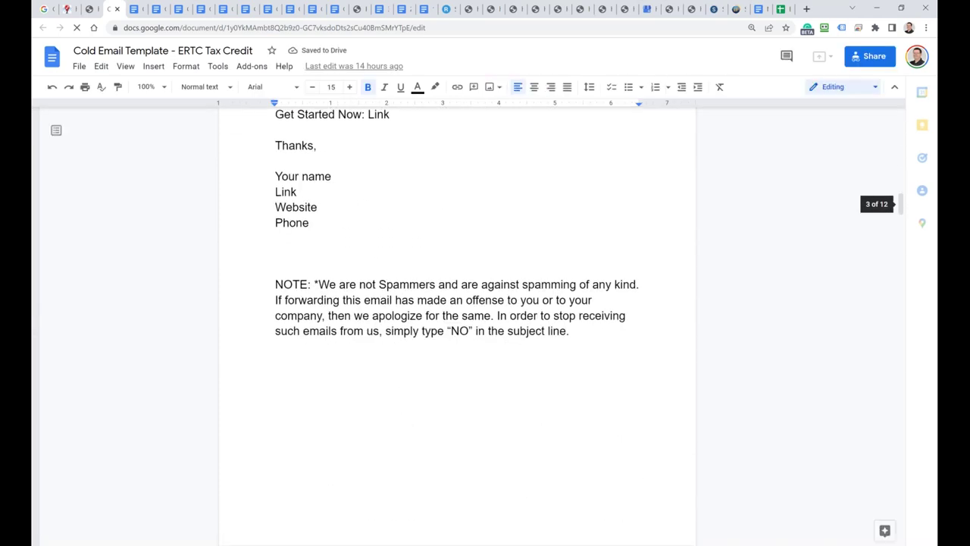
{"action": "left_click", "coordinate": [116, 8]}
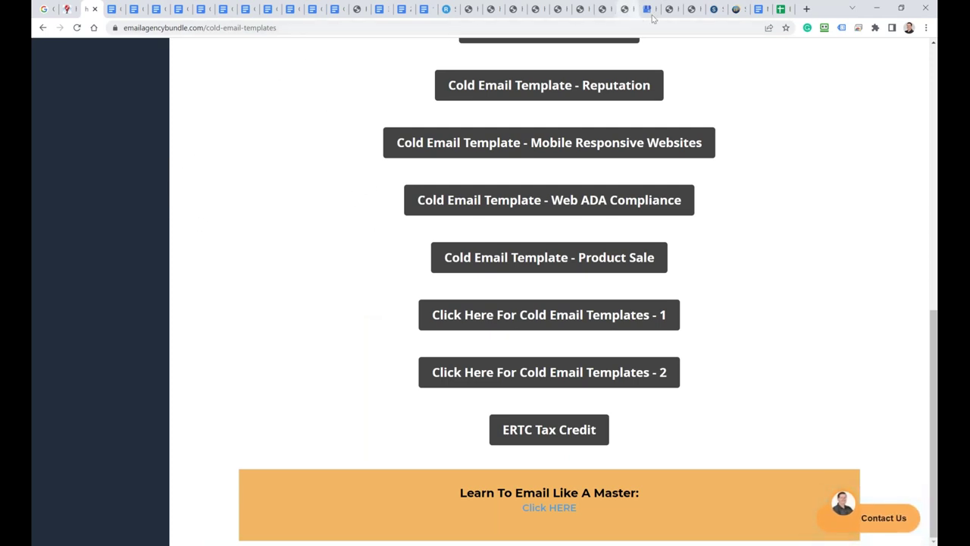
Step: Go to My Sites and check the Pool Cleaning site's SSL offer without ordering
{"action": "left_click", "coordinate": [447, 9]}
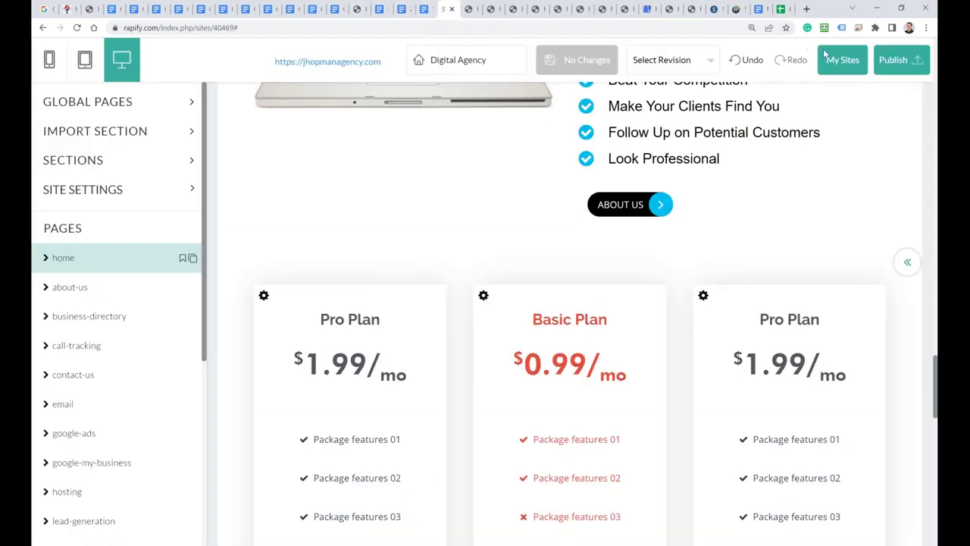
{"action": "scroll", "coordinate": [424, 164], "scroll_direction": "up", "scroll_amount": 6}
{"action": "scroll", "coordinate": [390, 162], "scroll_direction": "up", "scroll_amount": 3}
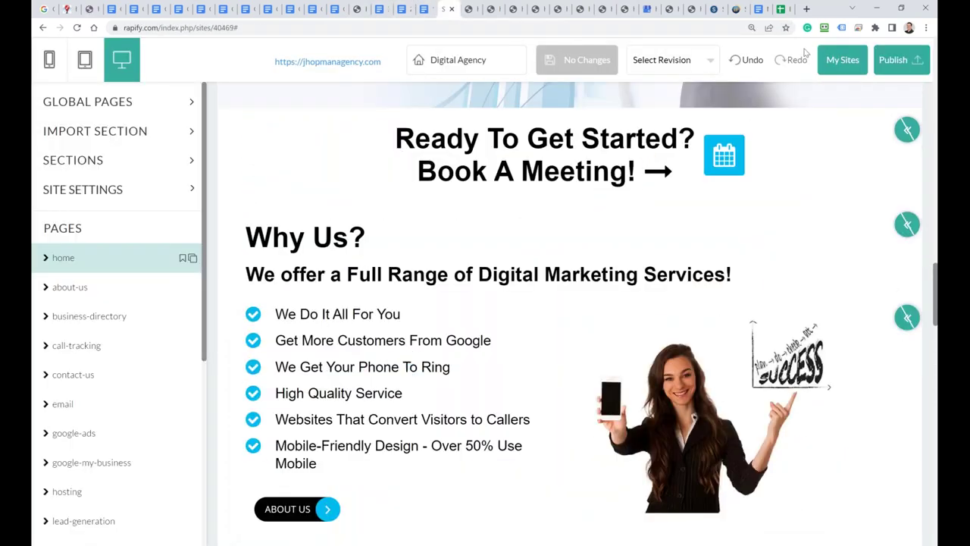
{"action": "left_click", "coordinate": [840, 60]}
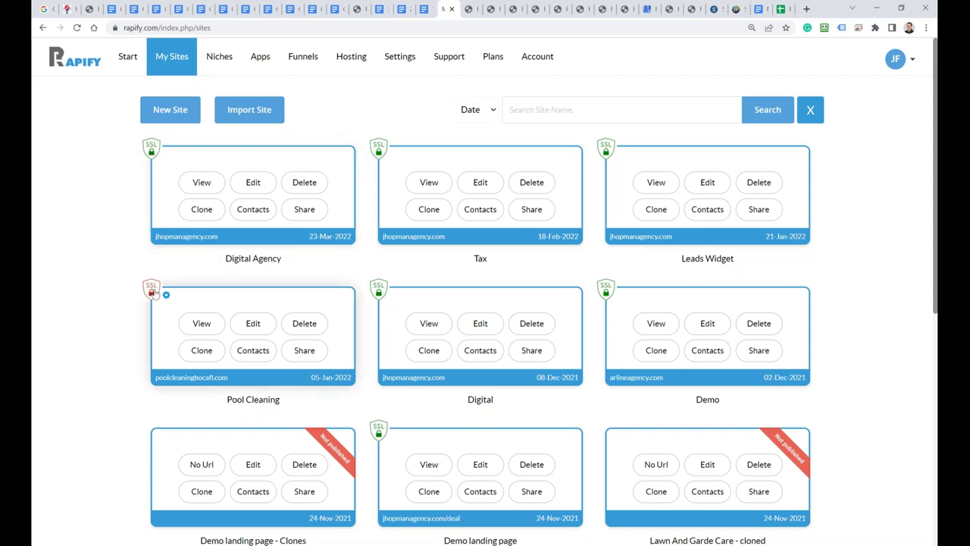
{"action": "left_click", "coordinate": [151, 292]}
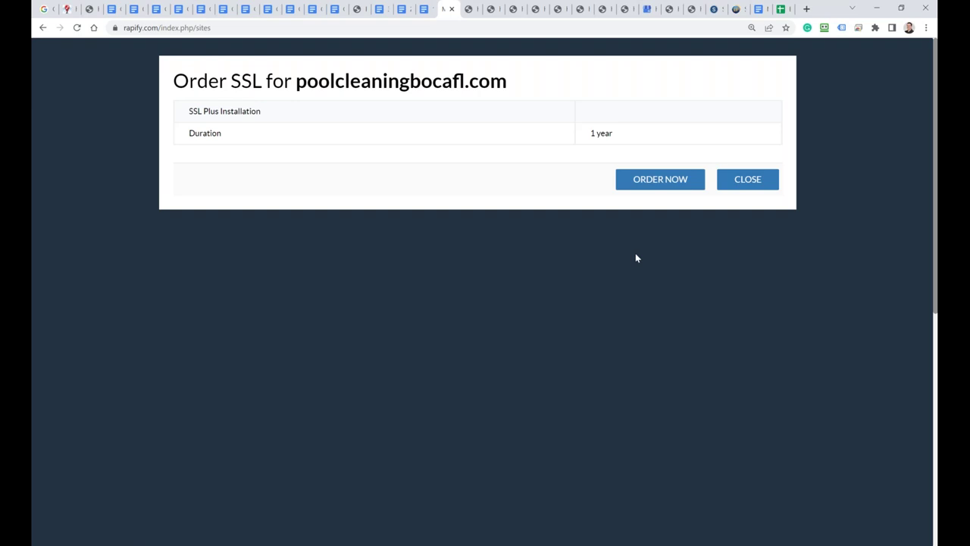
{"action": "left_click", "coordinate": [747, 179]}
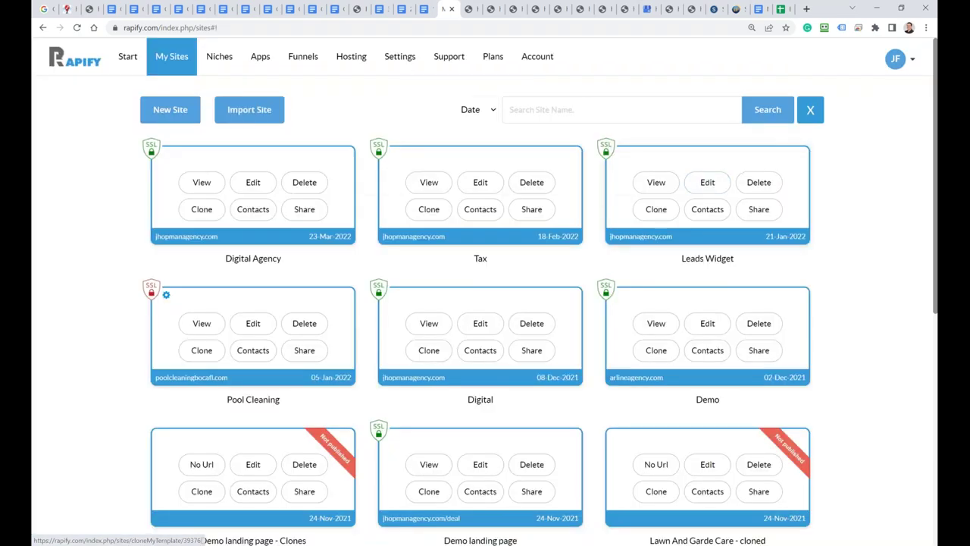
Step: View the poolcleaningbocafl.com SSL offer under Hosting, decline it, and return to My Sites
{"action": "left_click", "coordinate": [345, 68]}
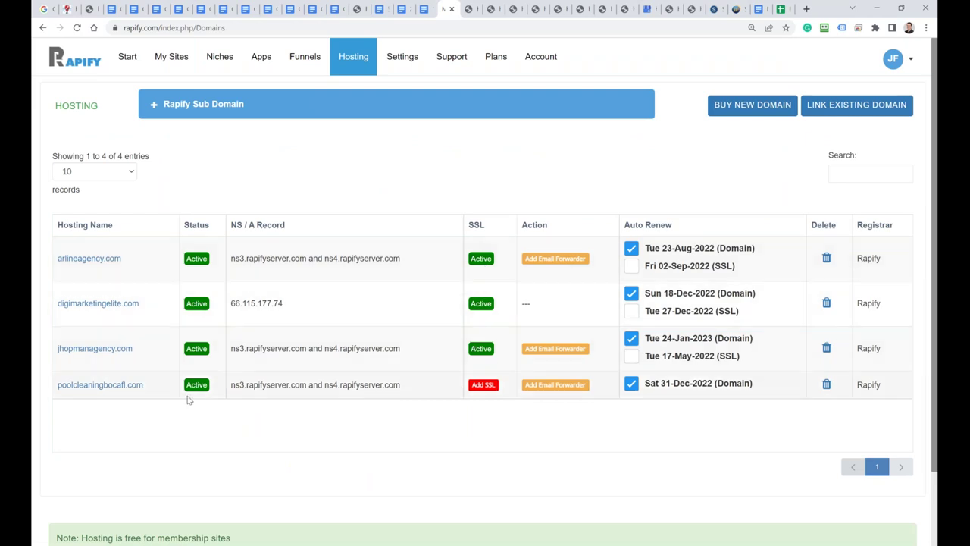
{"action": "left_click", "coordinate": [484, 385]}
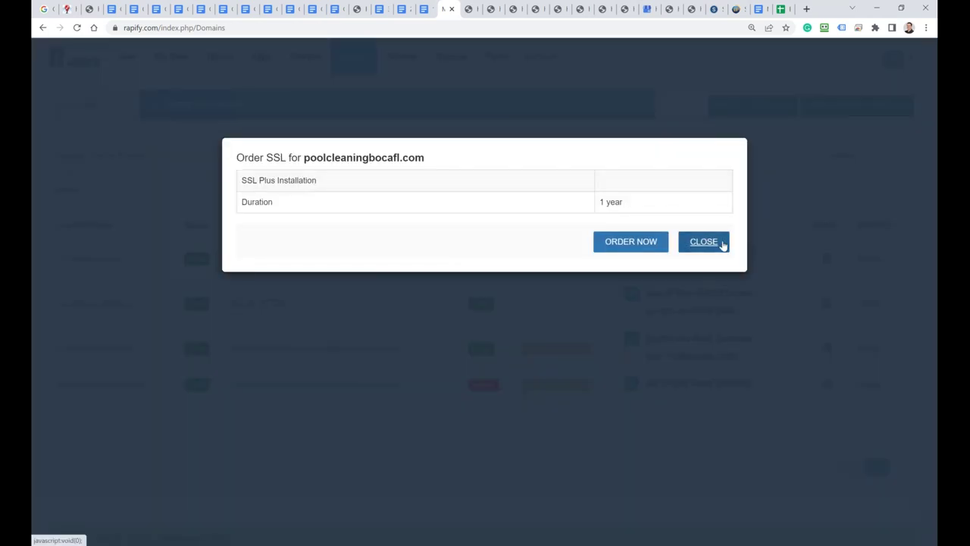
{"action": "left_click", "coordinate": [720, 242]}
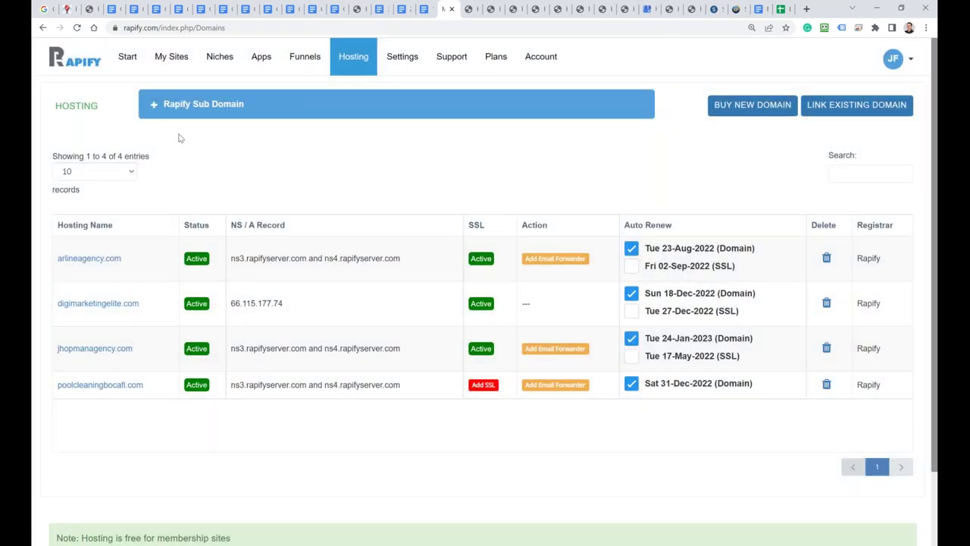
{"action": "left_click", "coordinate": [168, 61]}
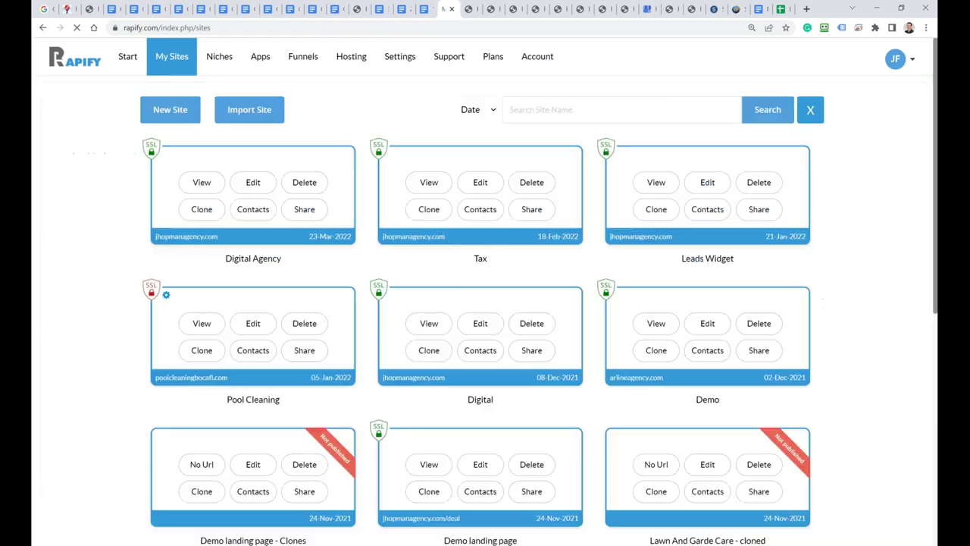
Step: Set ADA web accessibility to Yes in the Digital Agency site's settings
{"action": "left_click", "coordinate": [253, 182]}
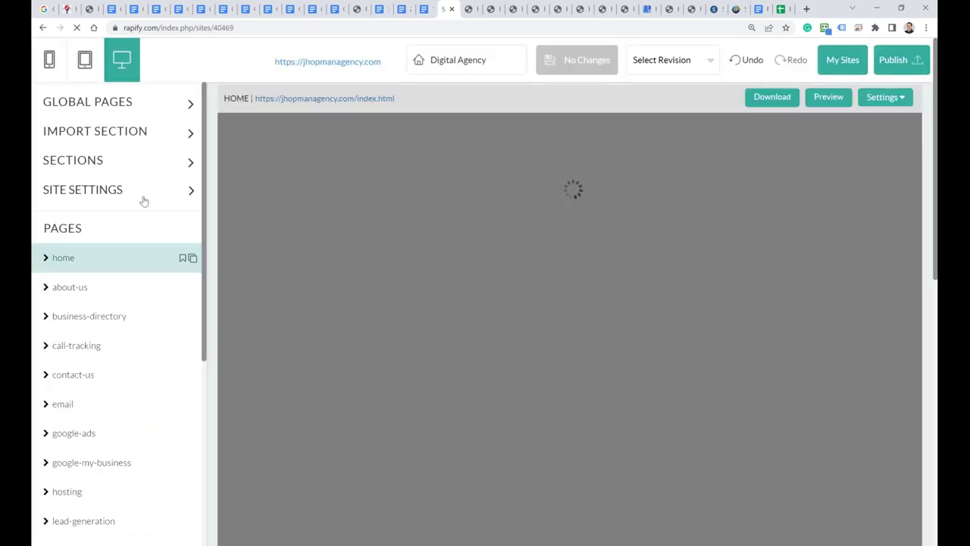
{"action": "left_click", "coordinate": [123, 199]}
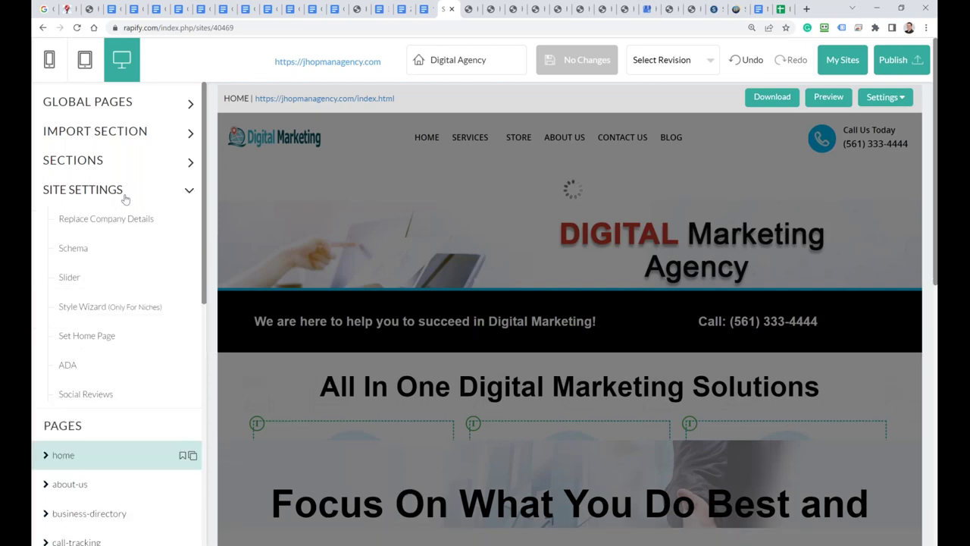
{"action": "left_click", "coordinate": [68, 365]}
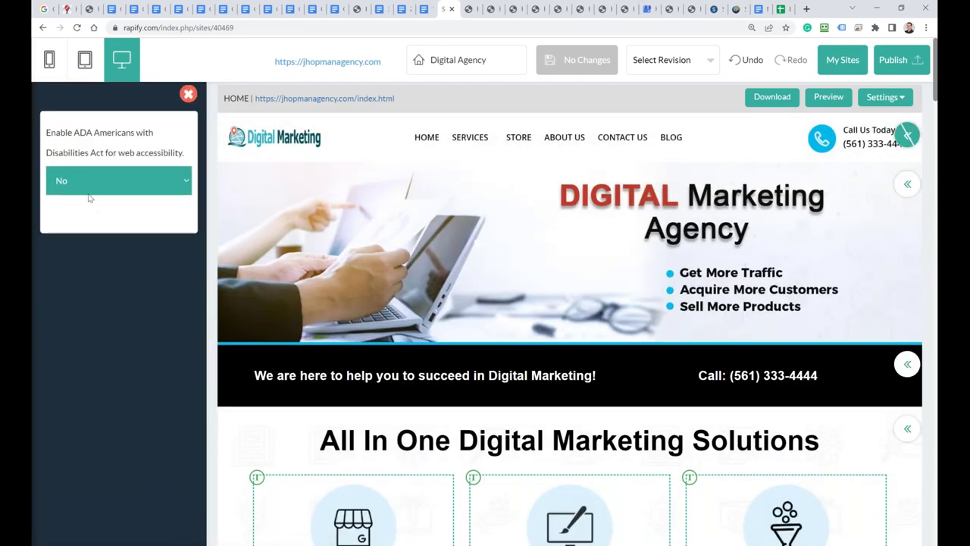
{"action": "left_click", "coordinate": [90, 179]}
{"action": "left_click", "coordinate": [78, 207]}
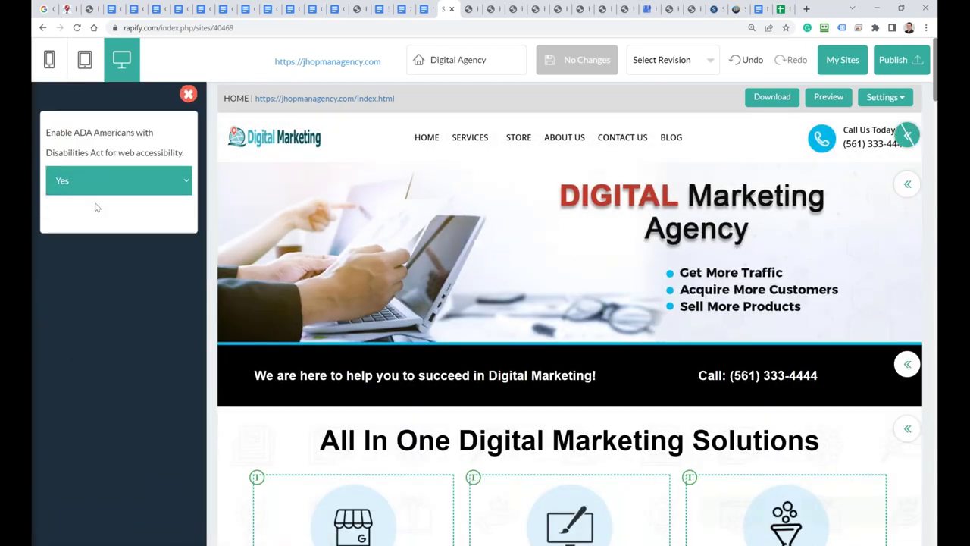
{"action": "left_click", "coordinate": [188, 94]}
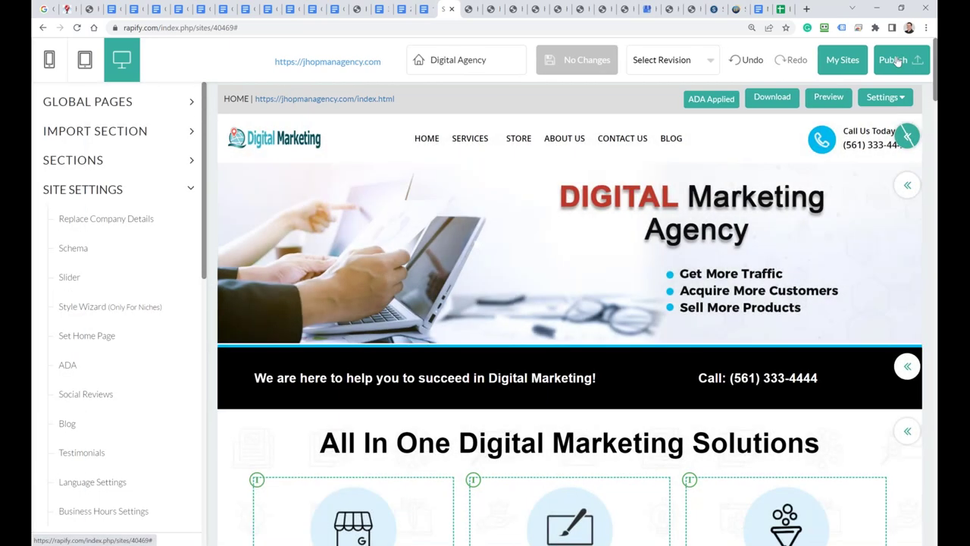
Step: Publish all pages and assets of the site to jhopmanagency.com
{"action": "left_click", "coordinate": [894, 60]}
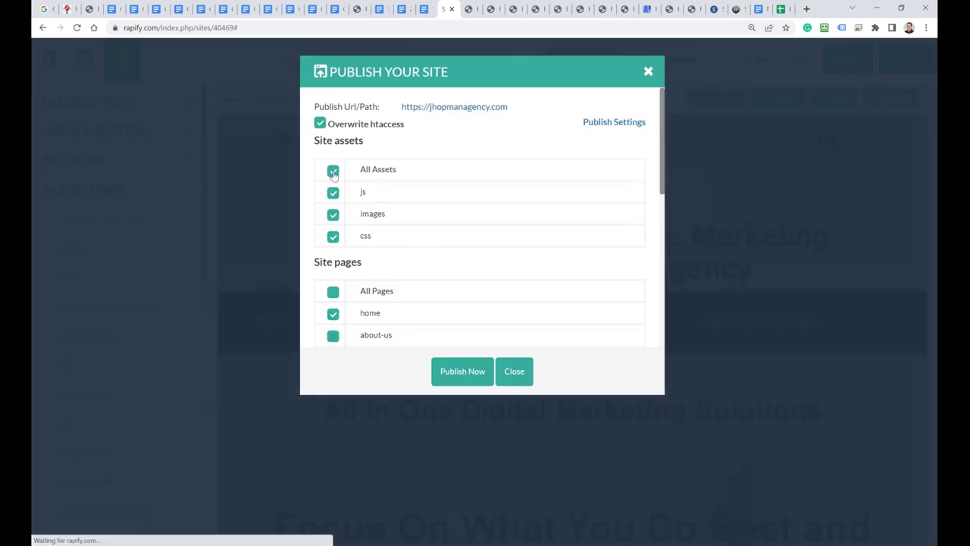
{"action": "left_click", "coordinate": [455, 370]}
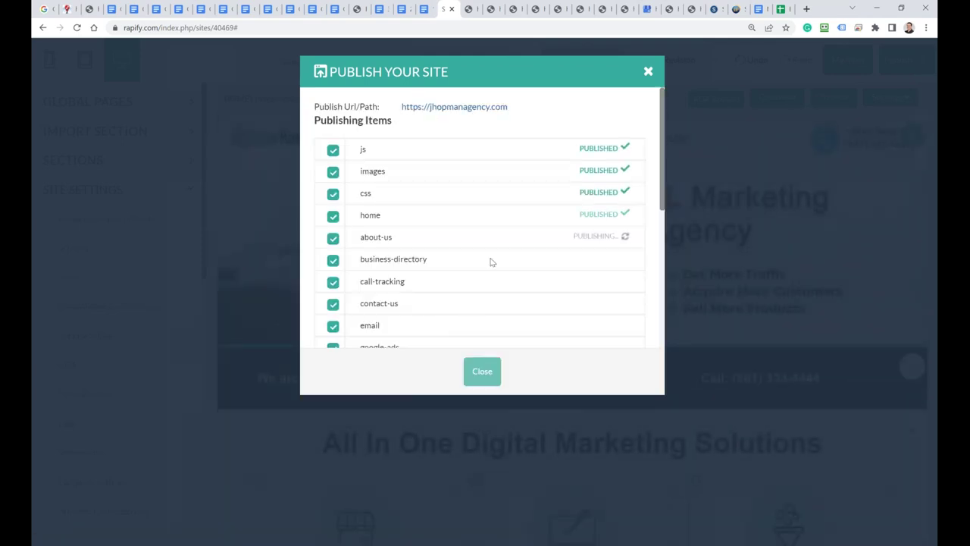
{"action": "scroll", "coordinate": [489, 260], "scroll_direction": "down", "scroll_amount": 2}
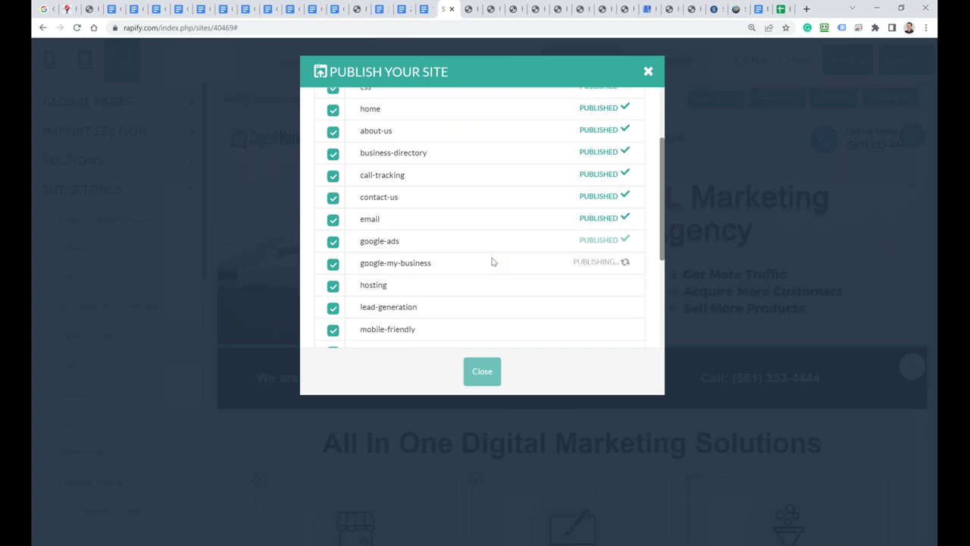
{"action": "scroll", "coordinate": [491, 262], "scroll_direction": "down", "scroll_amount": 1}
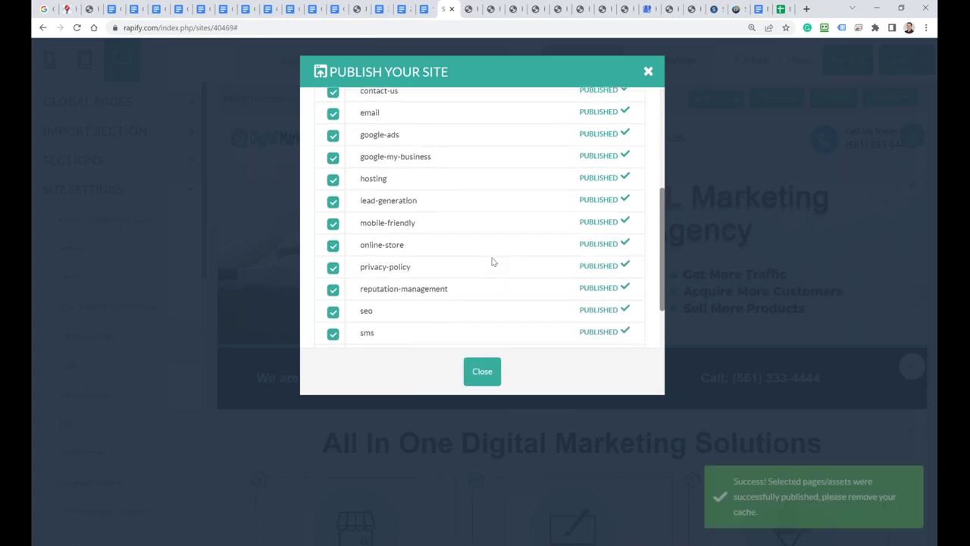
{"action": "scroll", "coordinate": [494, 266], "scroll_direction": "down", "scroll_amount": 1}
{"action": "left_click", "coordinate": [482, 370]}
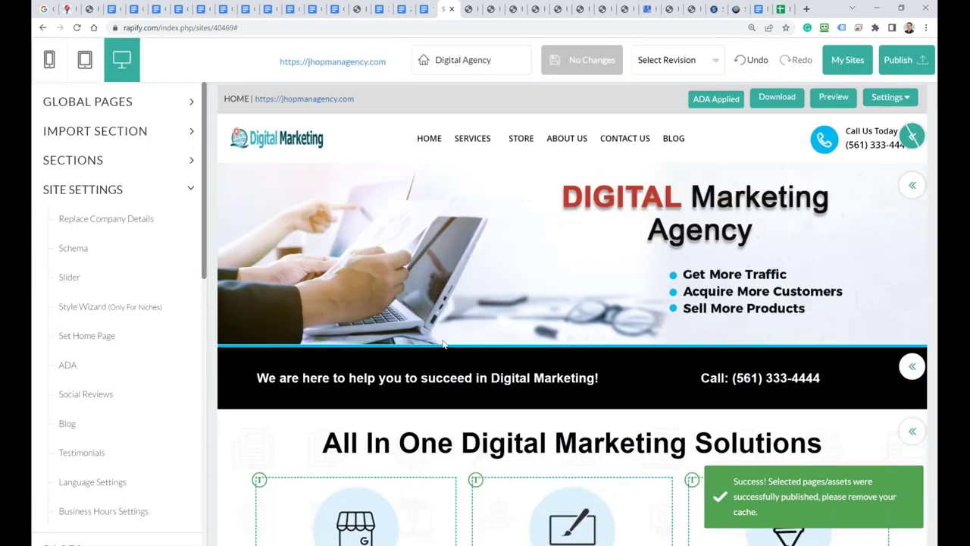
Step: Open the live jhopmanagency.com site and check its accessibility menu
{"action": "left_click", "coordinate": [324, 101]}
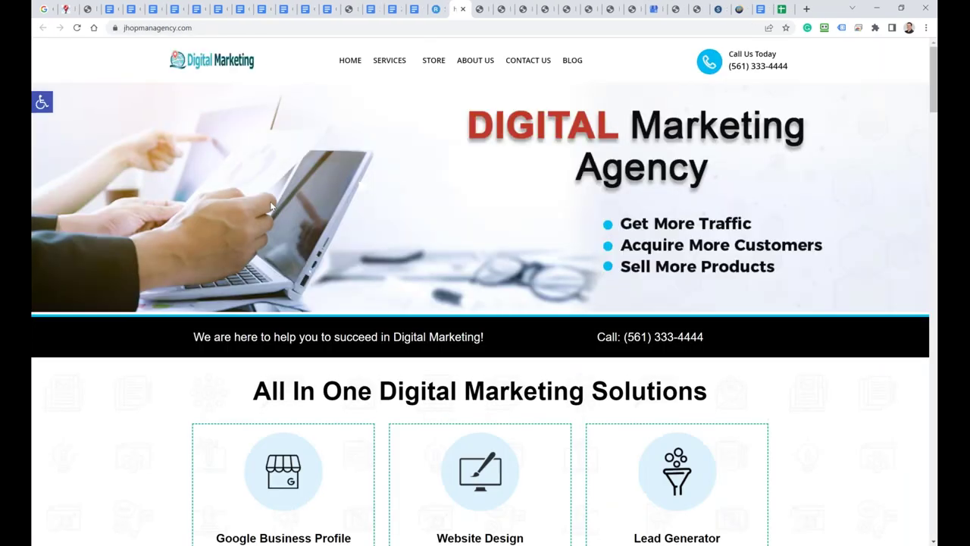
{"action": "left_click", "coordinate": [46, 108]}
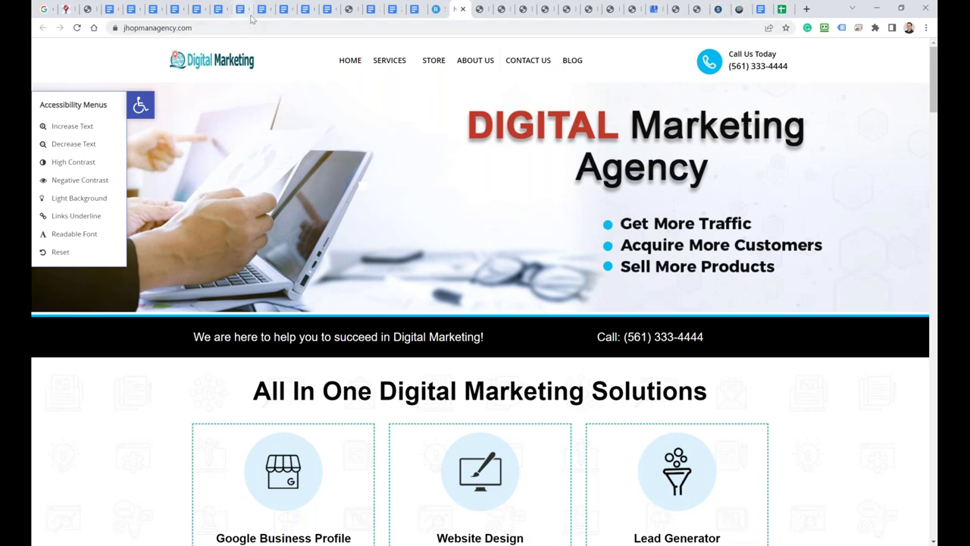
{"action": "left_click", "coordinate": [435, 9]}
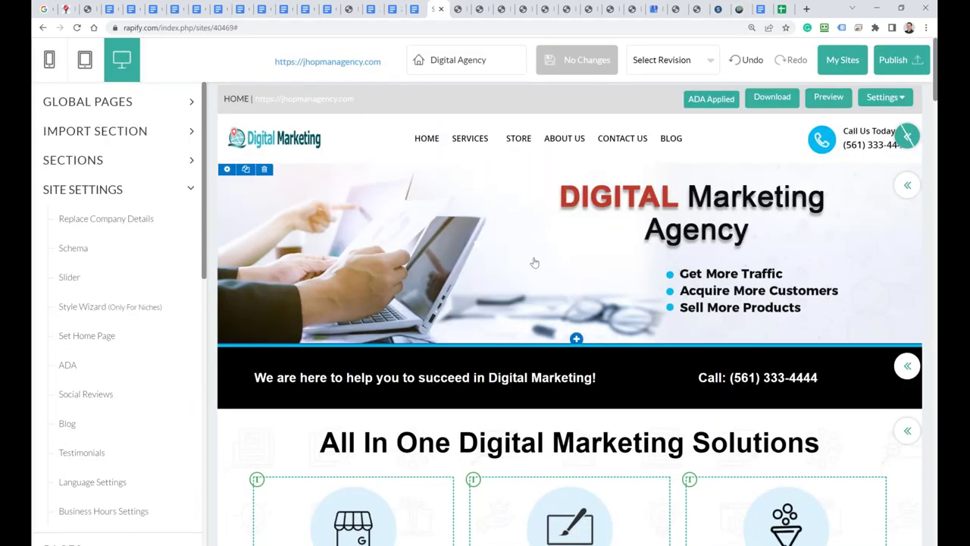
Step: Open the GDPR cookie notice settings from the site editor
{"action": "scroll", "coordinate": [126, 318], "scroll_direction": "down", "scroll_amount": 3}
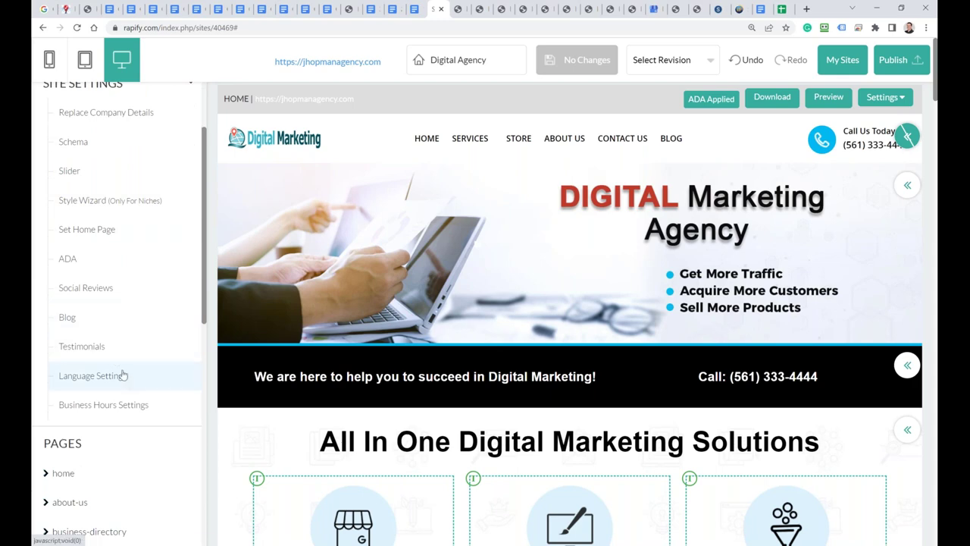
{"action": "scroll", "coordinate": [127, 383], "scroll_direction": "up", "scroll_amount": 2}
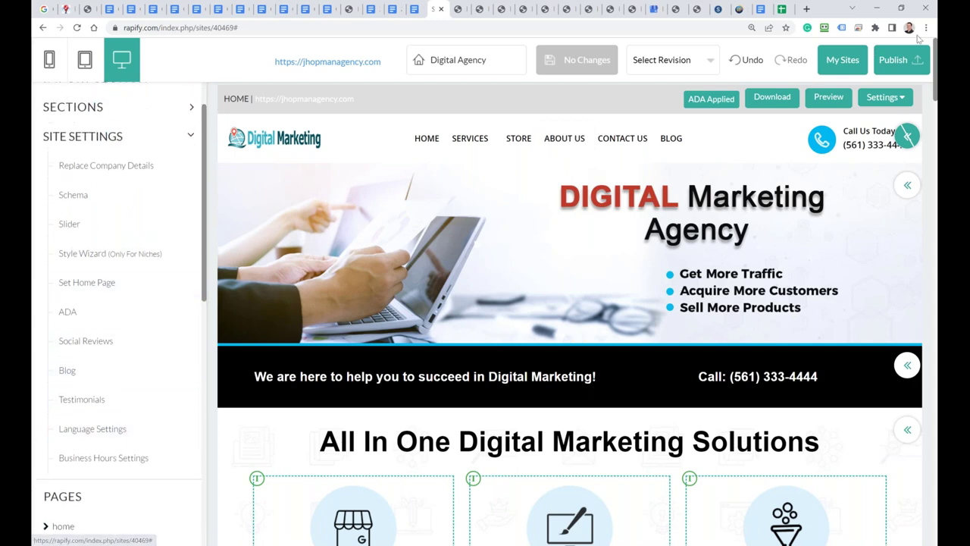
{"action": "left_click", "coordinate": [885, 100]}
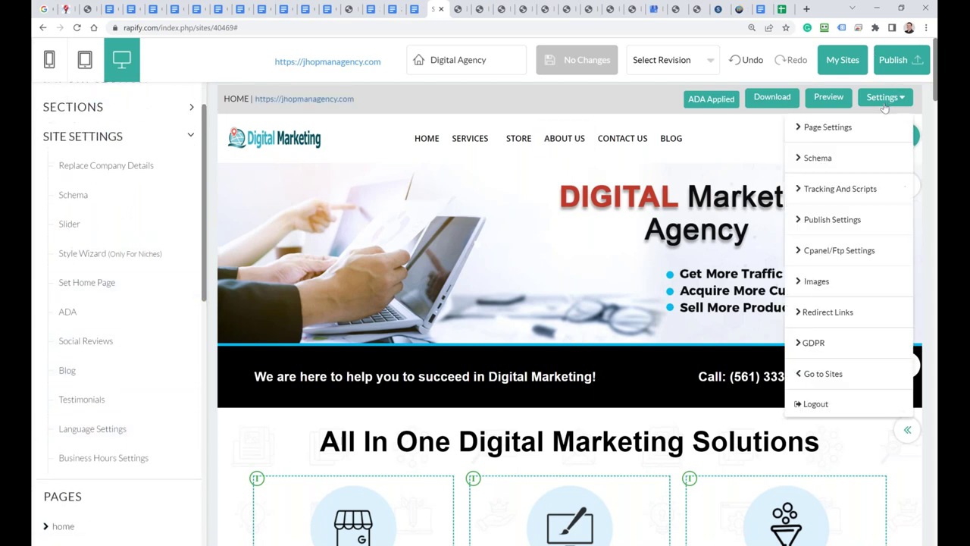
{"action": "left_click", "coordinate": [813, 344]}
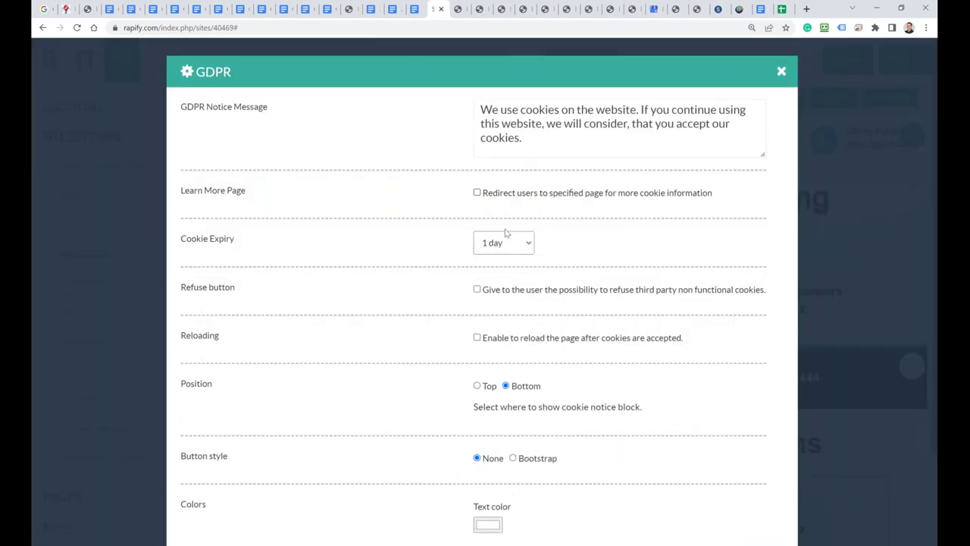
Step: Keep cookie expiry at 1 day and position Bottom, save the GDPR settings, and close the dialog
{"action": "scroll", "coordinate": [409, 212], "scroll_direction": "down", "scroll_amount": 2}
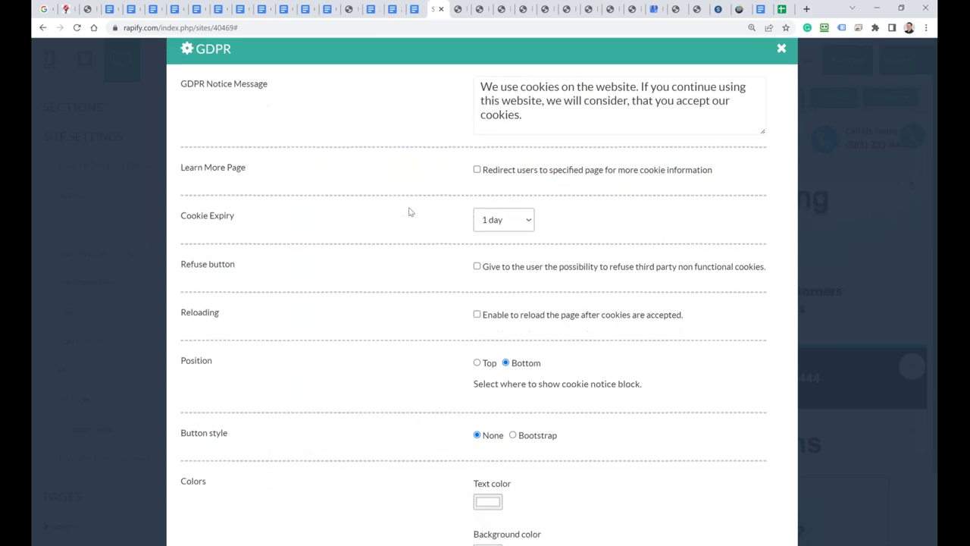
{"action": "scroll", "coordinate": [400, 318], "scroll_direction": "up", "scroll_amount": 2}
{"action": "left_click", "coordinate": [487, 241]}
{"action": "left_click", "coordinate": [487, 240]}
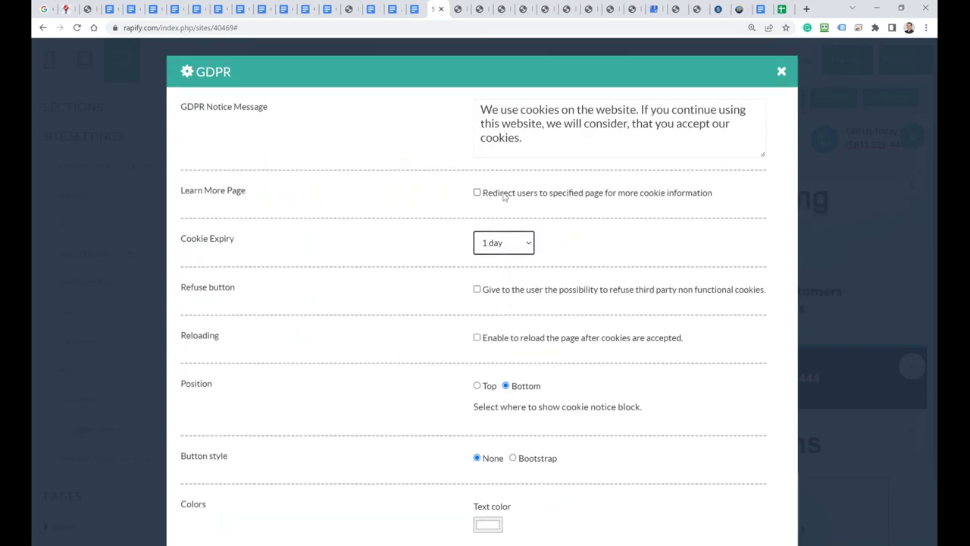
{"action": "scroll", "coordinate": [525, 259], "scroll_direction": "down", "scroll_amount": 3}
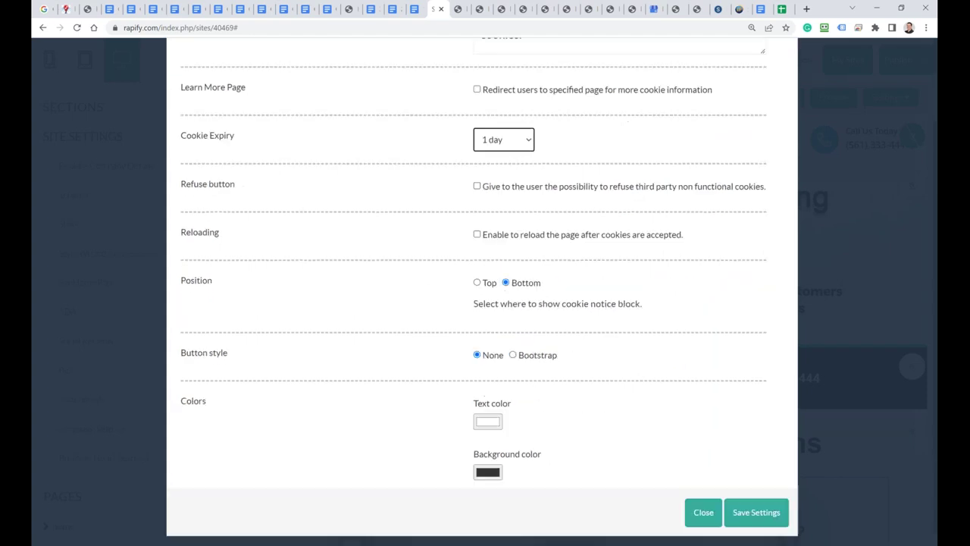
{"action": "left_click", "coordinate": [754, 514]}
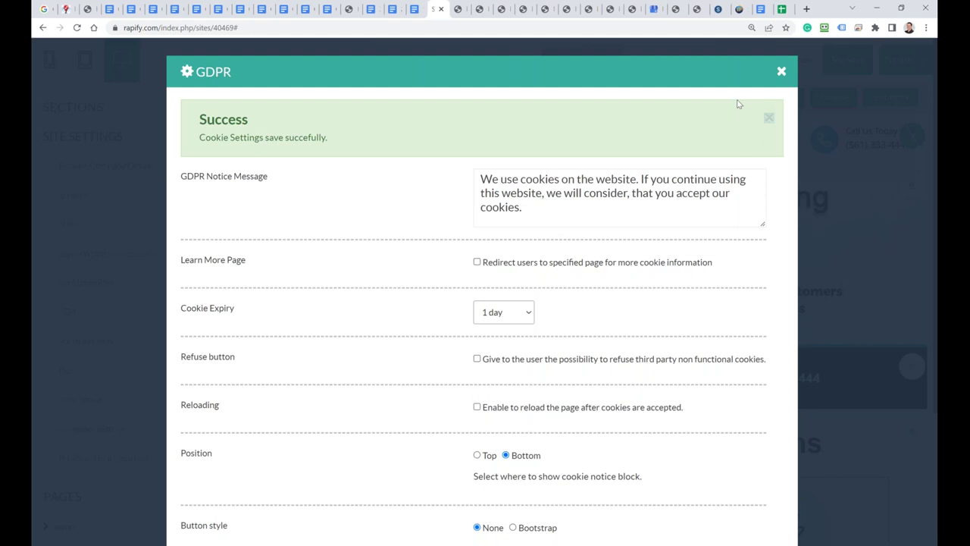
{"action": "left_click", "coordinate": [782, 71]}
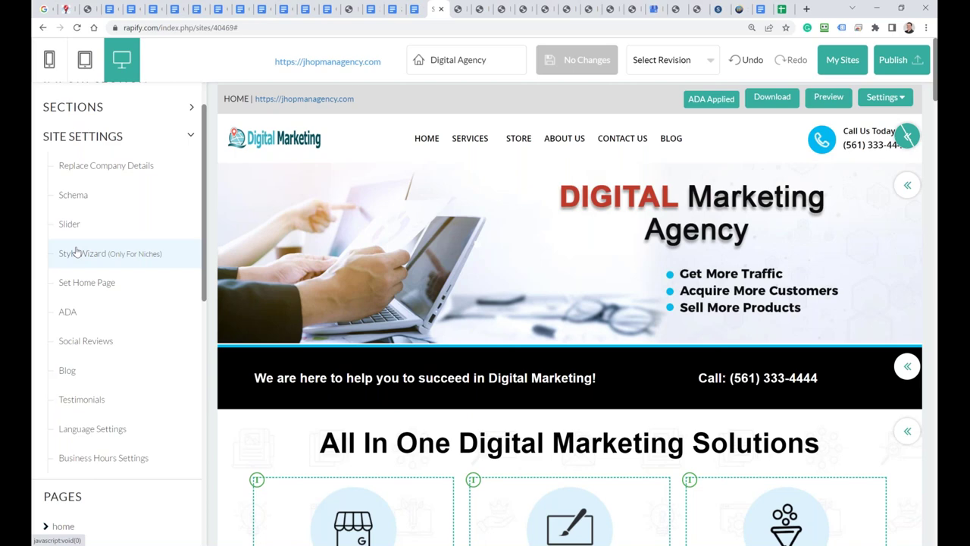
Step: Collapse and re-expand the site-wide settings list, leaving it hidden
{"action": "left_click", "coordinate": [184, 140]}
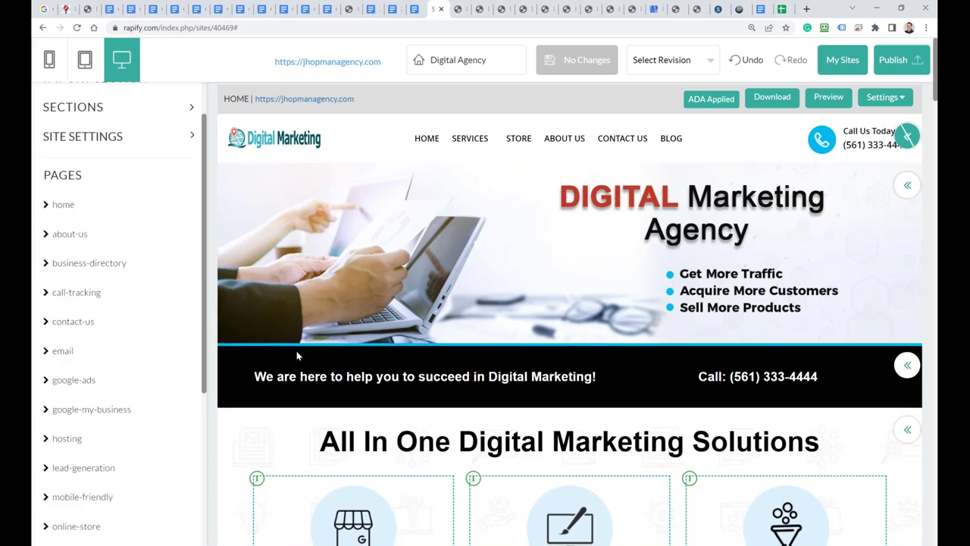
{"action": "scroll", "coordinate": [297, 352], "scroll_direction": "down", "scroll_amount": 3}
{"action": "scroll", "coordinate": [353, 318], "scroll_direction": "down", "scroll_amount": 4}
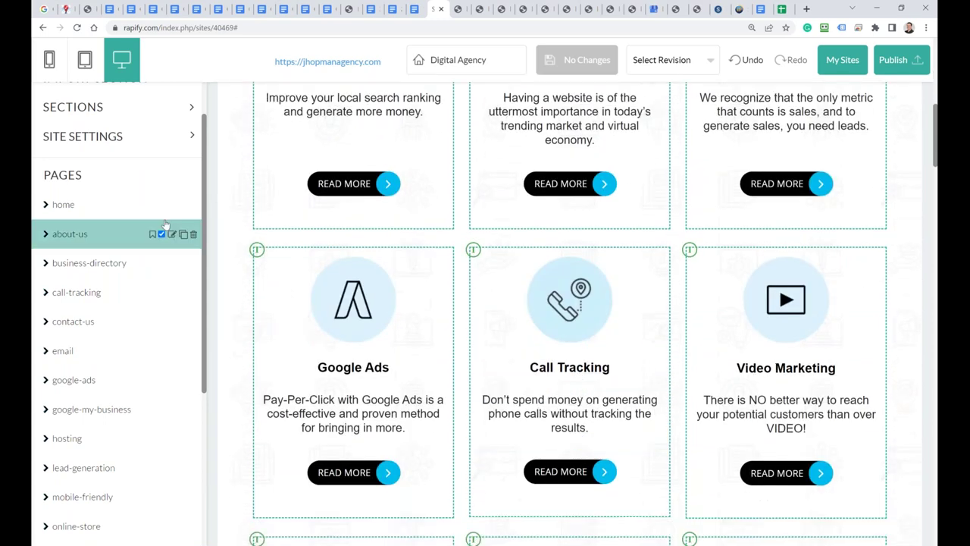
{"action": "left_click", "coordinate": [191, 137]}
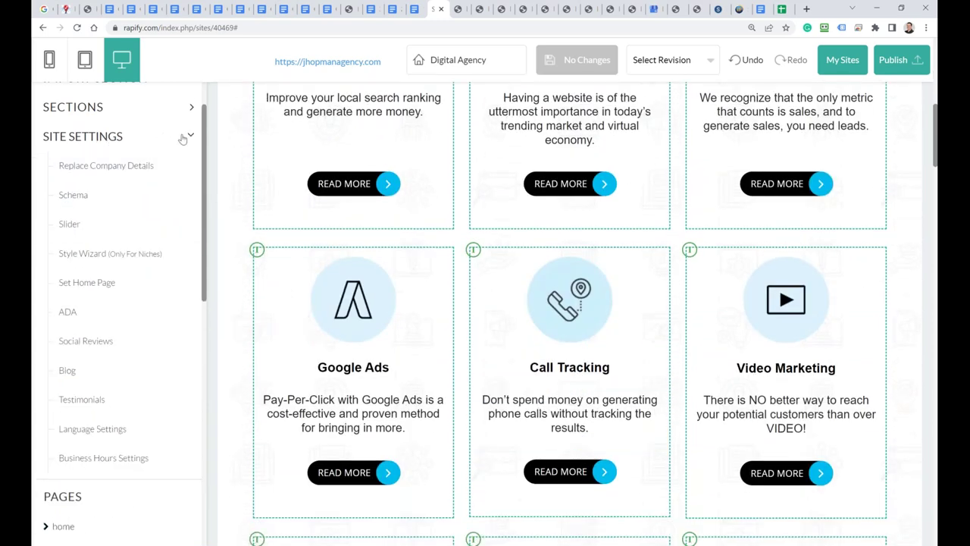
{"action": "left_click", "coordinate": [190, 137]}
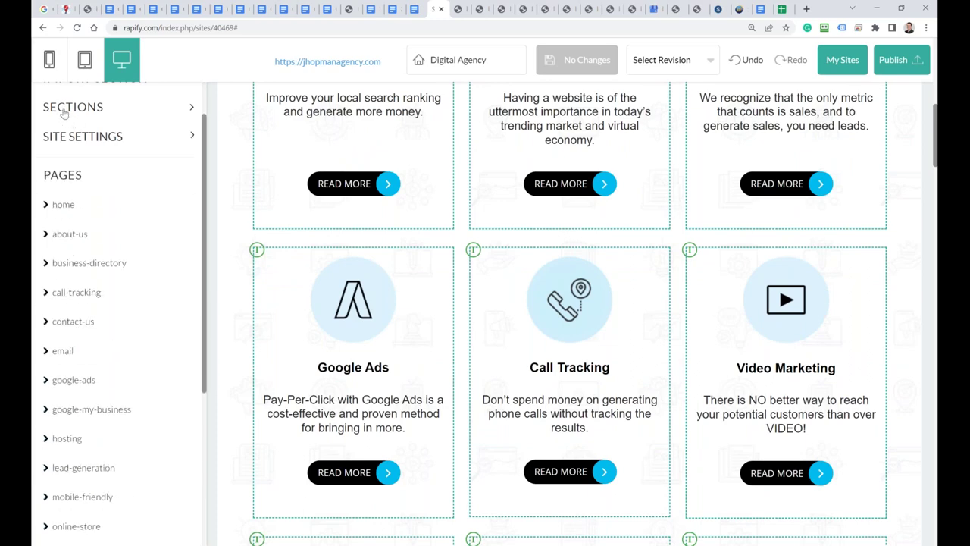
Step: Drop the first video section design below Why Us and save the site
{"action": "left_click", "coordinate": [64, 112]}
{"action": "scroll", "coordinate": [118, 430], "scroll_direction": "down", "scroll_amount": 2}
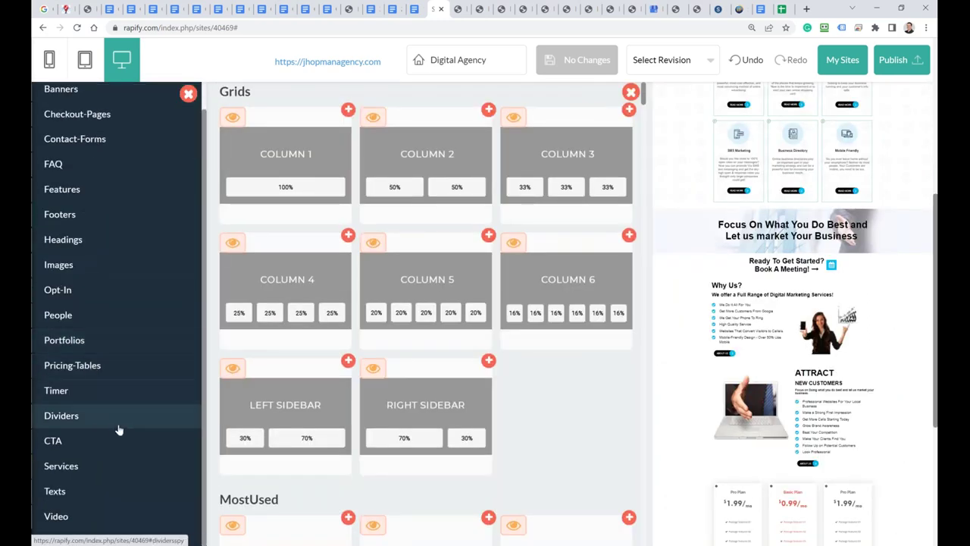
{"action": "left_click", "coordinate": [57, 516]}
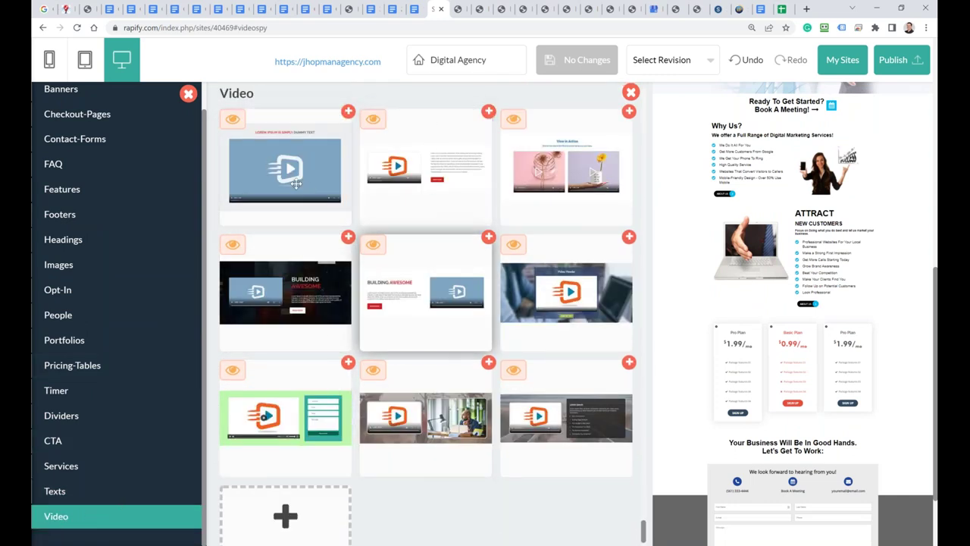
{"action": "left_click_drag", "start_coordinate": [258, 119], "coordinate": [688, 179]}
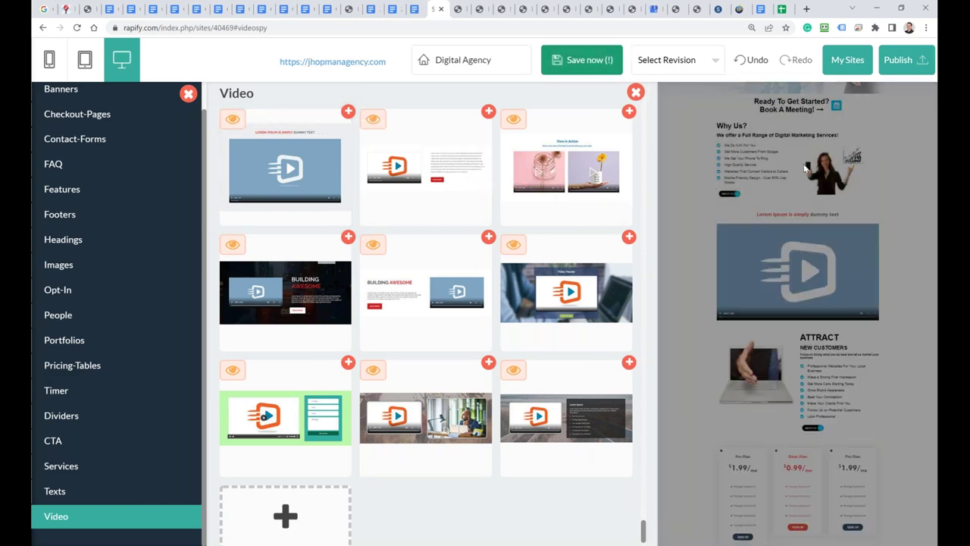
{"action": "left_click", "coordinate": [581, 63]}
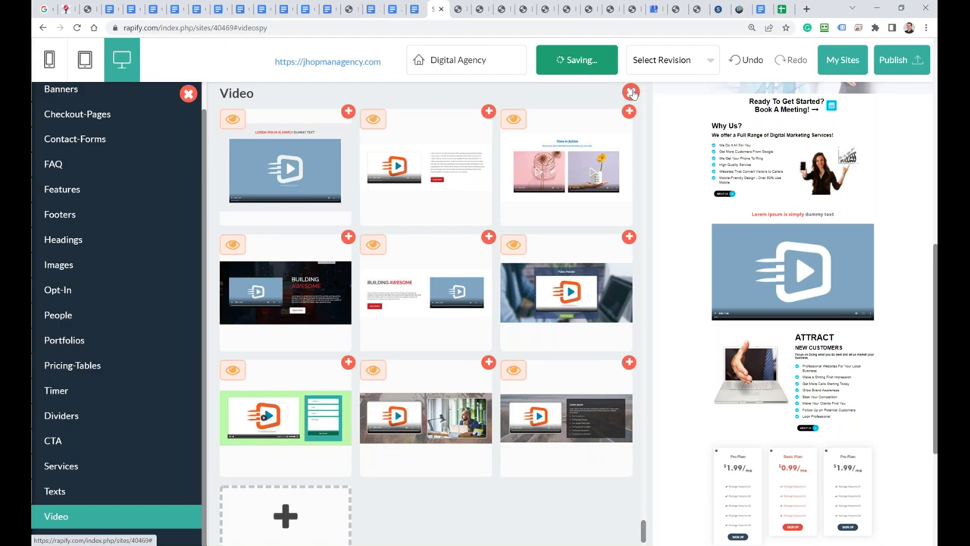
{"action": "left_click", "coordinate": [630, 91]}
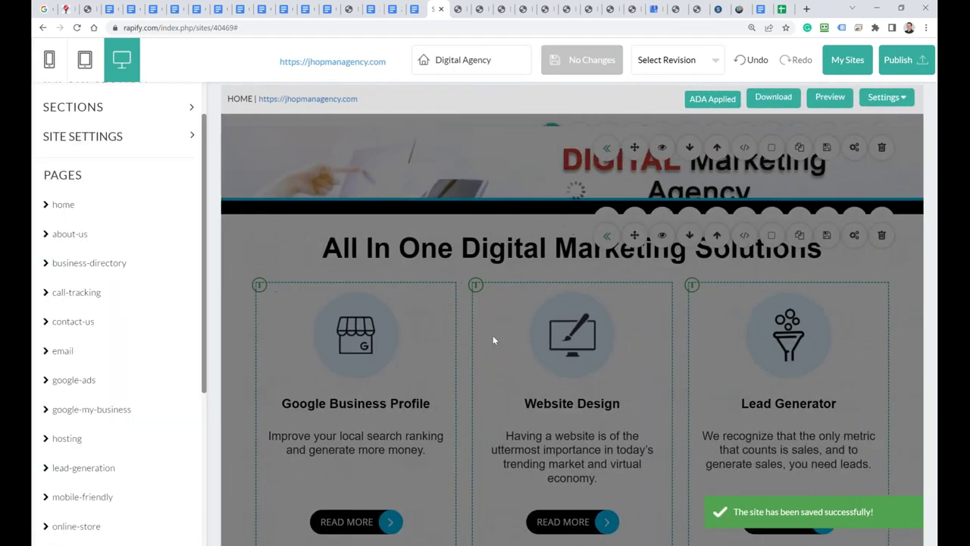
Step: Open the new video block's Detail Editor Video tab, then return to SendEagle's Create Email form
{"action": "scroll", "coordinate": [404, 364], "scroll_direction": "down", "scroll_amount": 8}
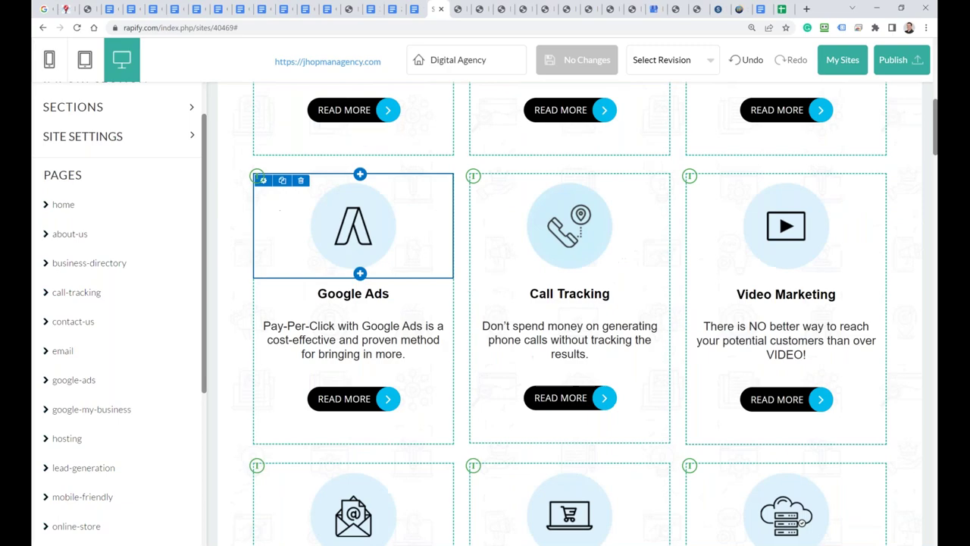
{"action": "scroll", "coordinate": [392, 364], "scroll_direction": "down", "scroll_amount": 15}
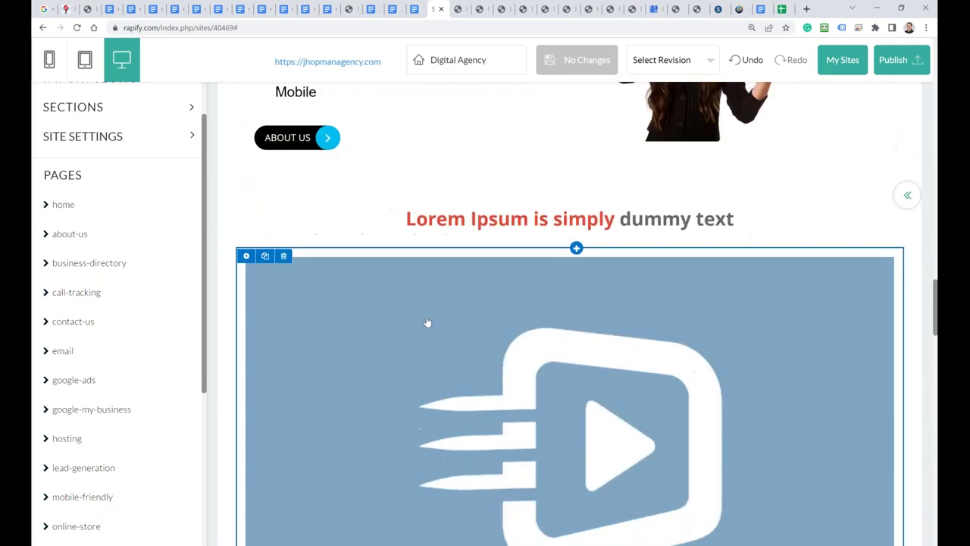
{"action": "left_click", "coordinate": [247, 256]}
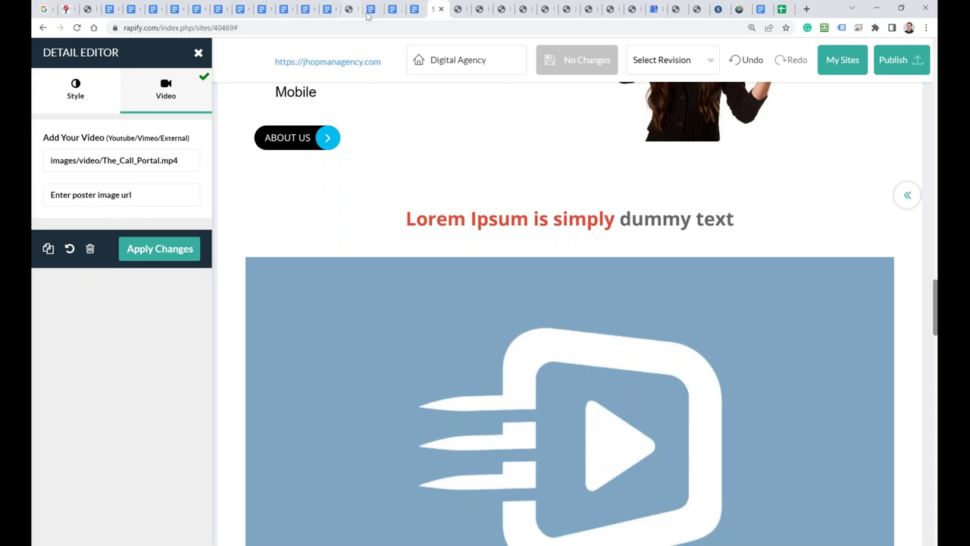
{"action": "left_click", "coordinate": [719, 9]}
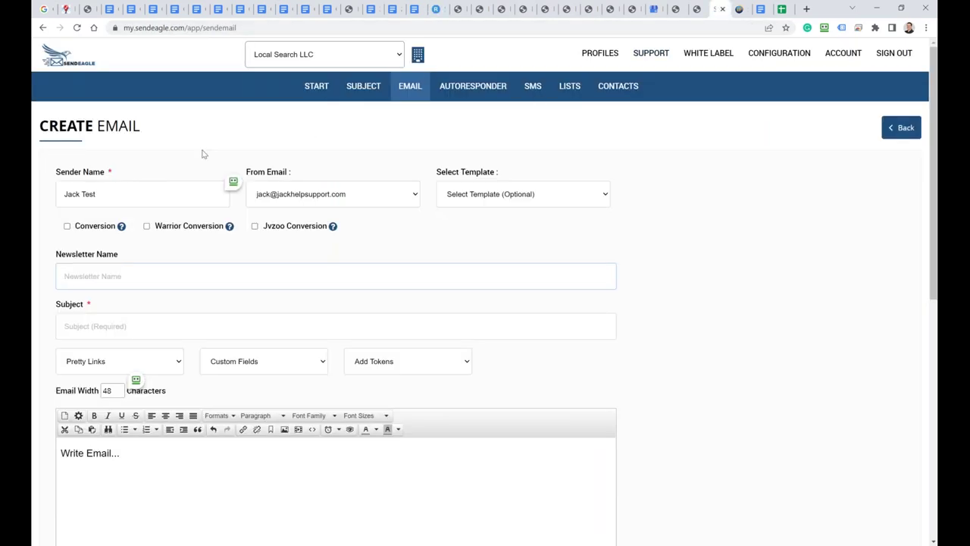
Step: Check SendEagle's empty Autoresponder list, then return to the cold email templates page
{"action": "left_click", "coordinate": [466, 85]}
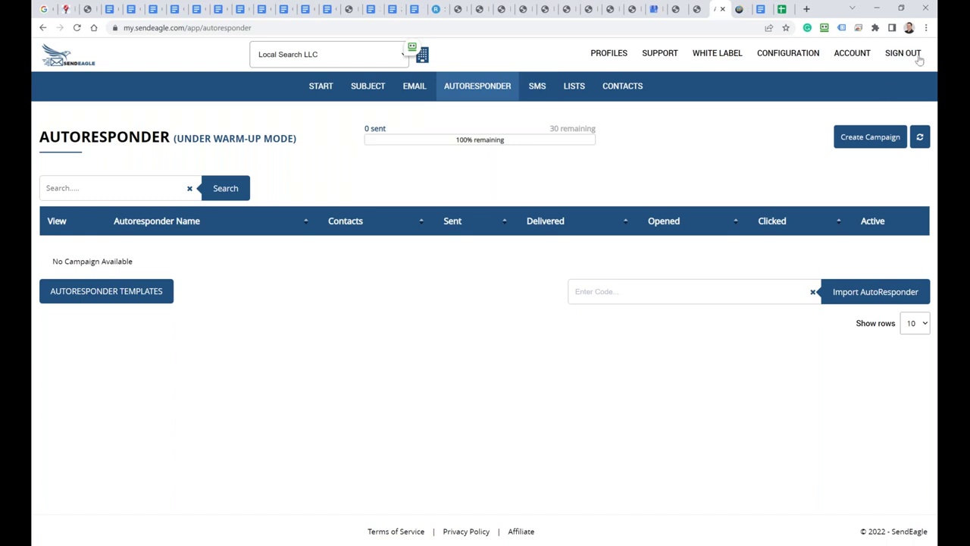
{"action": "left_click", "coordinate": [83, 9]}
{"action": "scroll", "coordinate": [182, 256], "scroll_direction": "up", "scroll_amount": 4}
{"action": "scroll", "coordinate": [180, 257], "scroll_direction": "up", "scroll_amount": 3}
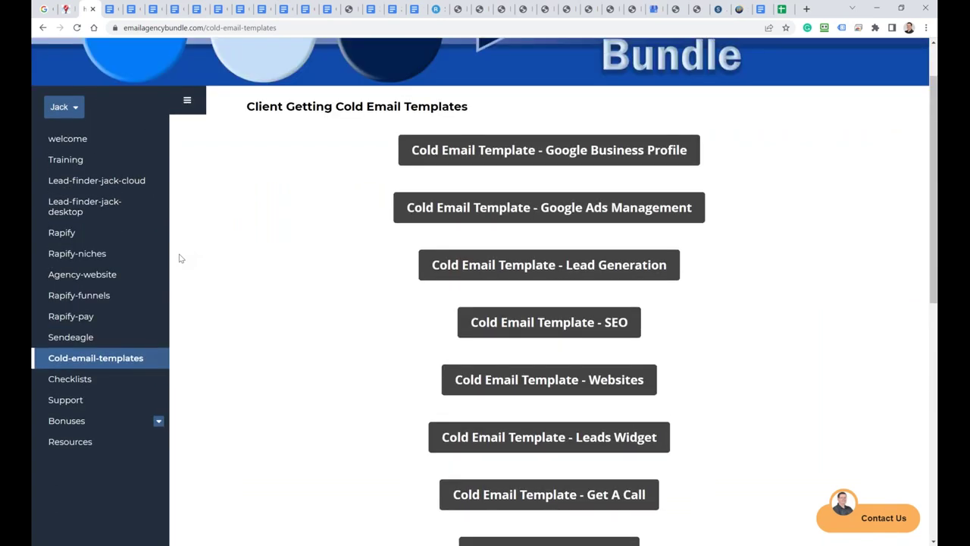
Step: Browse the Cold Email Templates list, then open the Lead-finder-jack-cloud page from the sidebar
{"action": "scroll", "coordinate": [204, 258], "scroll_direction": "down", "scroll_amount": 1}
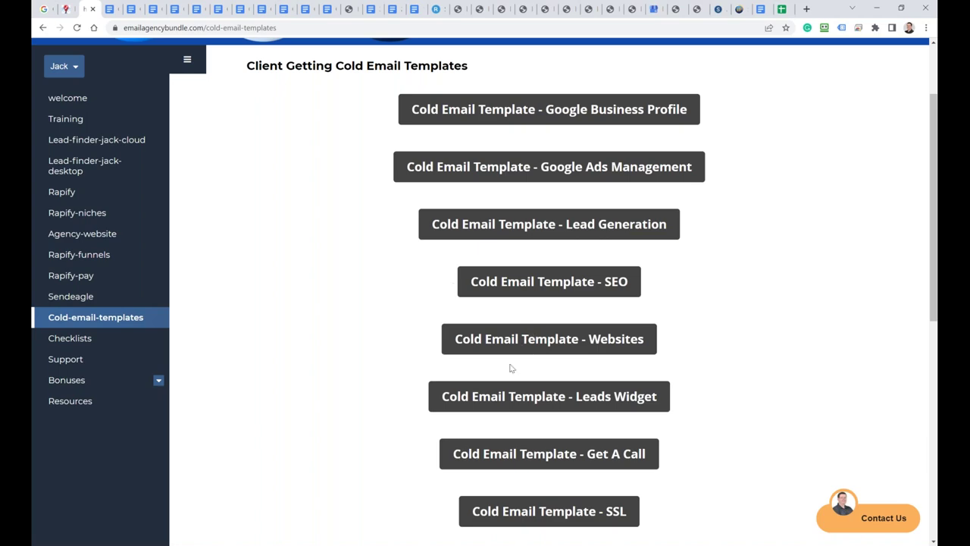
{"action": "scroll", "coordinate": [499, 372], "scroll_direction": "down", "scroll_amount": 2}
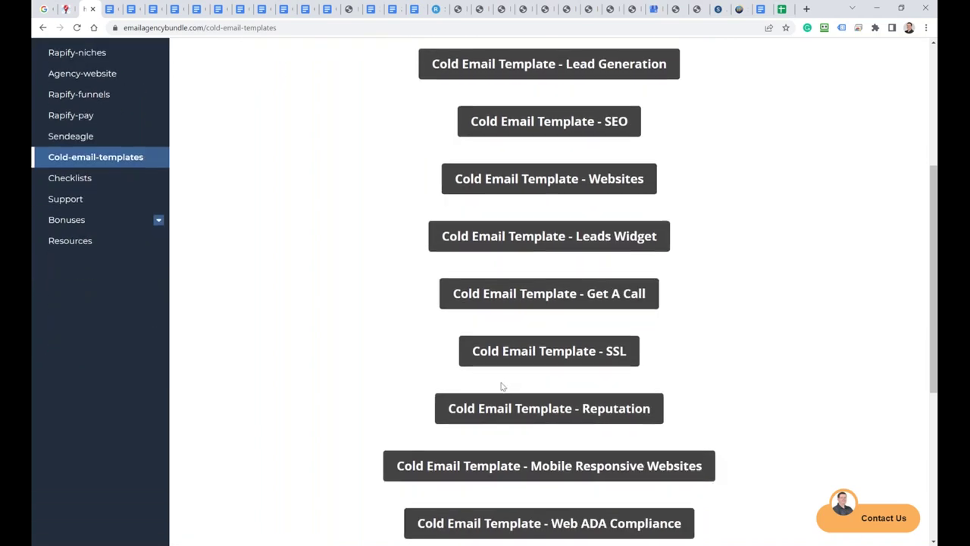
{"action": "scroll", "coordinate": [500, 380], "scroll_direction": "down", "scroll_amount": 2}
{"action": "scroll", "coordinate": [504, 382], "scroll_direction": "up", "scroll_amount": 4}
{"action": "scroll", "coordinate": [507, 379], "scroll_direction": "up", "scroll_amount": 2}
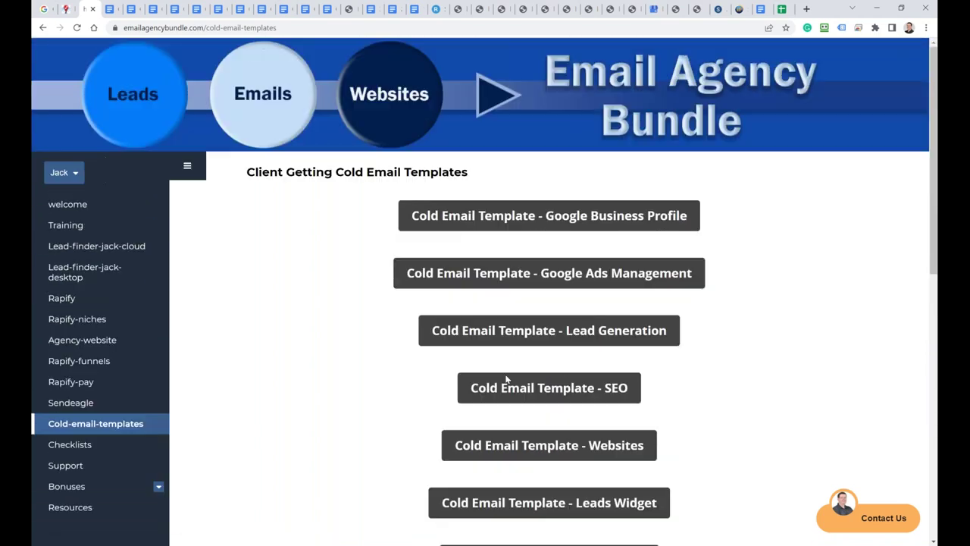
{"action": "scroll", "coordinate": [505, 380], "scroll_direction": "down", "scroll_amount": 6}
{"action": "scroll", "coordinate": [505, 379], "scroll_direction": "down", "scroll_amount": 2}
{"action": "scroll", "coordinate": [503, 377], "scroll_direction": "up", "scroll_amount": 6}
{"action": "scroll", "coordinate": [502, 377], "scroll_direction": "up", "scroll_amount": 1}
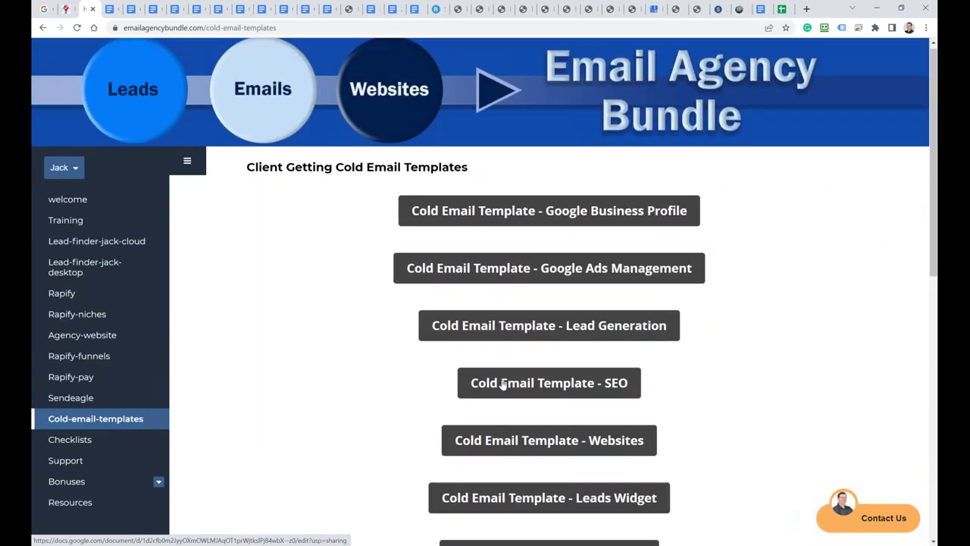
{"action": "left_click", "coordinate": [105, 243]}
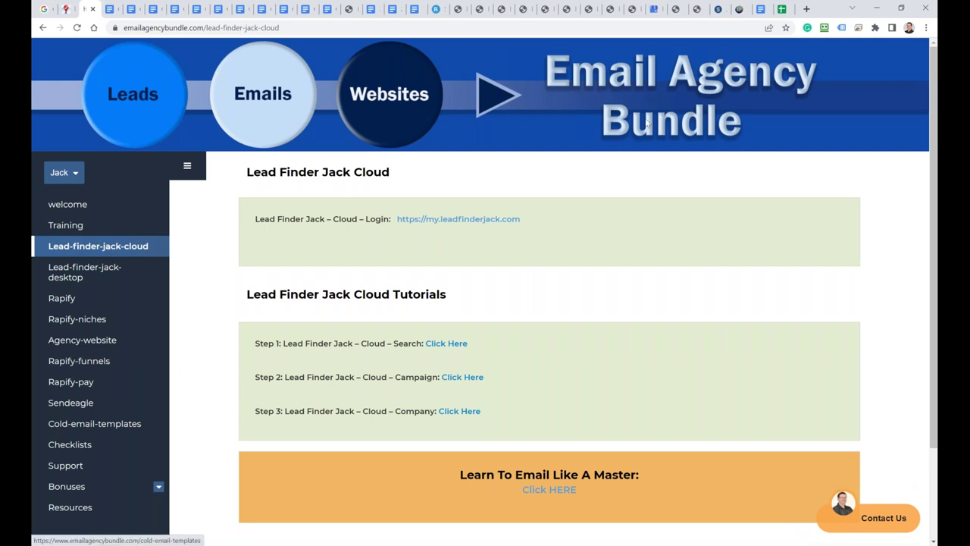
Step: In the Mastermind doc, accept Grammarly's fixes: 'which' to 'that' and 'ermails' to 'emails'
{"action": "left_click", "coordinate": [757, 9]}
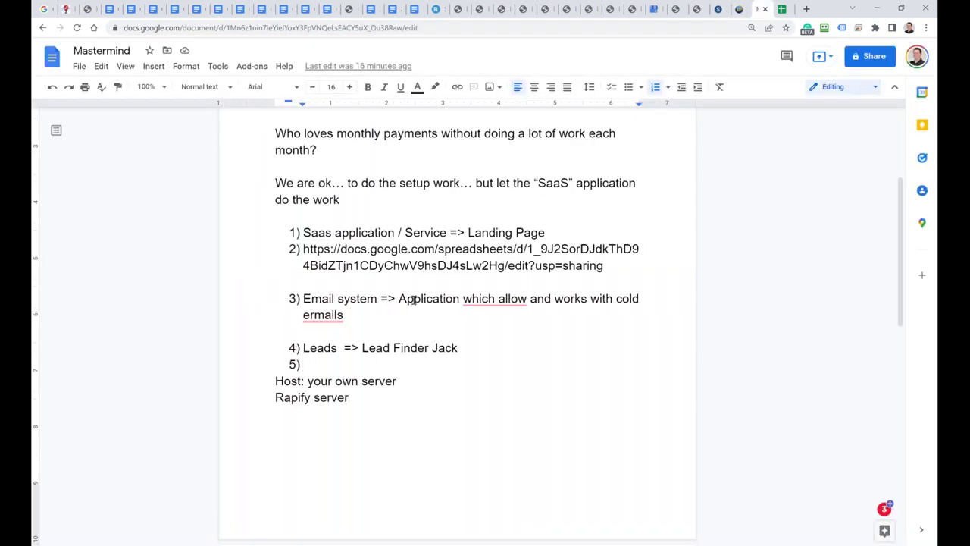
{"action": "scroll", "coordinate": [411, 300], "scroll_direction": "up", "scroll_amount": 3}
{"action": "left_click", "coordinate": [101, 51]}
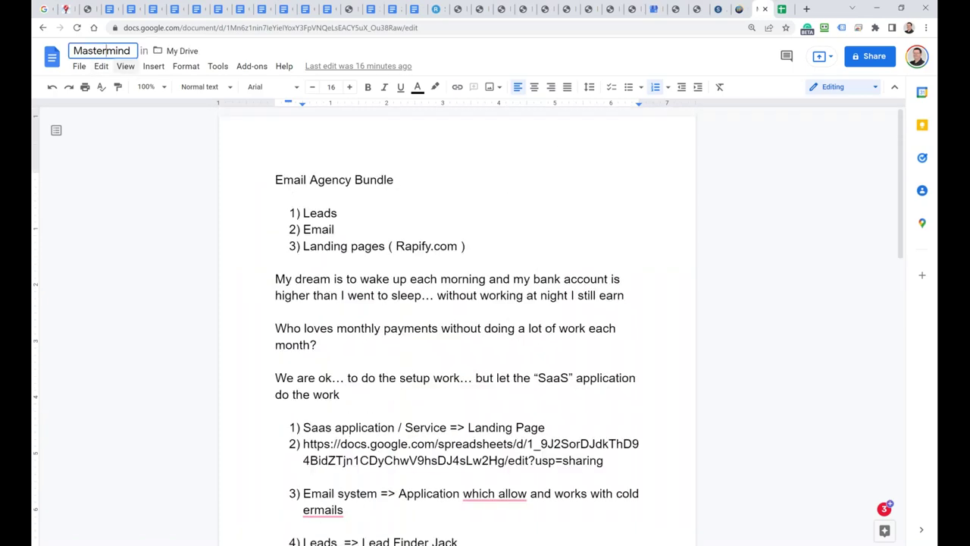
{"action": "scroll", "coordinate": [410, 294], "scroll_direction": "down", "scroll_amount": 3}
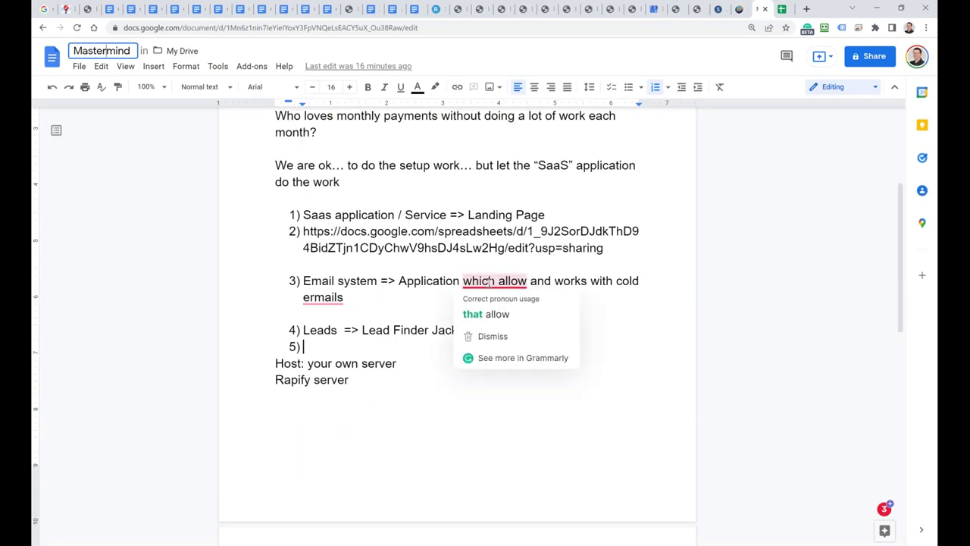
{"action": "mouse_move", "coordinate": [485, 280]}
{"action": "left_click", "coordinate": [491, 311]}
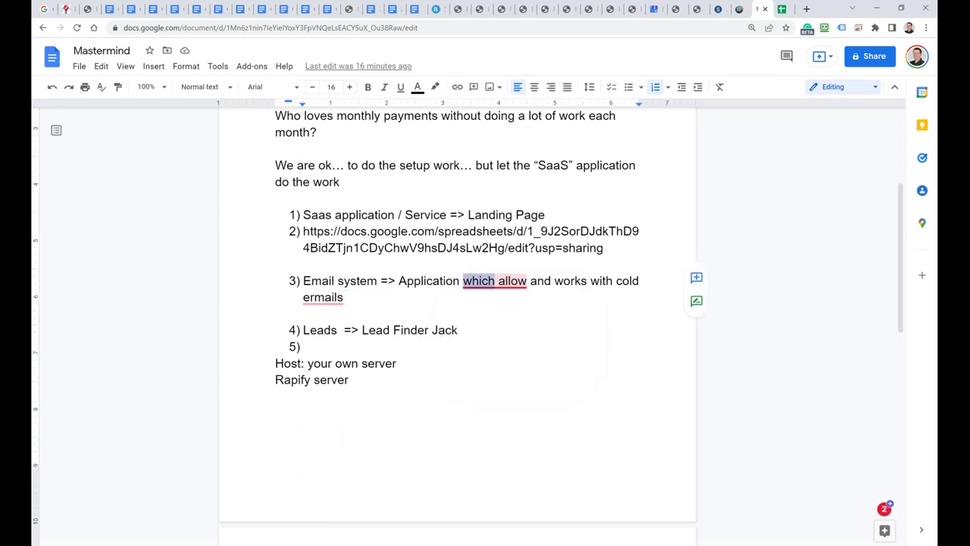
{"action": "mouse_move", "coordinate": [325, 298]}
{"action": "left_click", "coordinate": [319, 321]}
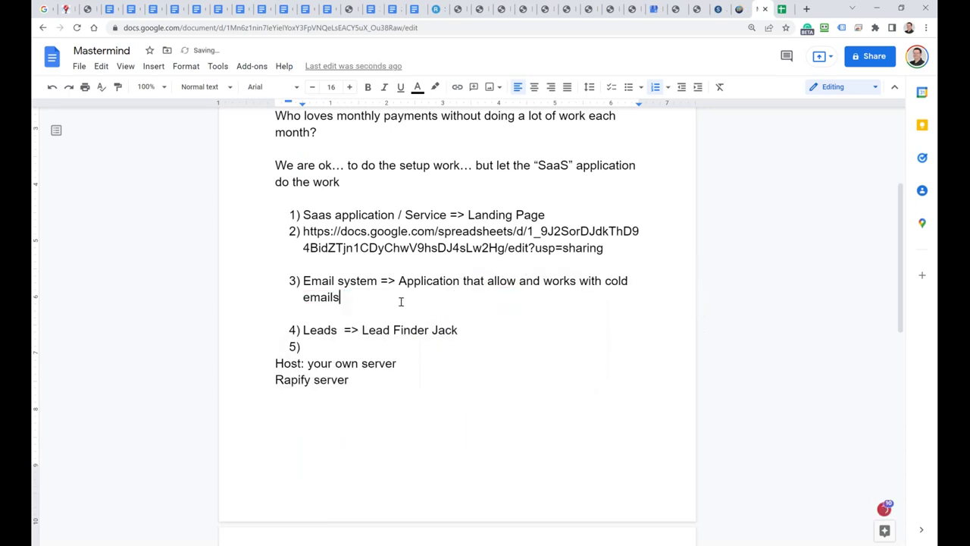
Step: Share the doc so anyone with the link can view, and copy the link
{"action": "scroll", "coordinate": [402, 301], "scroll_direction": "up", "scroll_amount": 1}
{"action": "scroll", "coordinate": [396, 299], "scroll_direction": "down", "scroll_amount": 5}
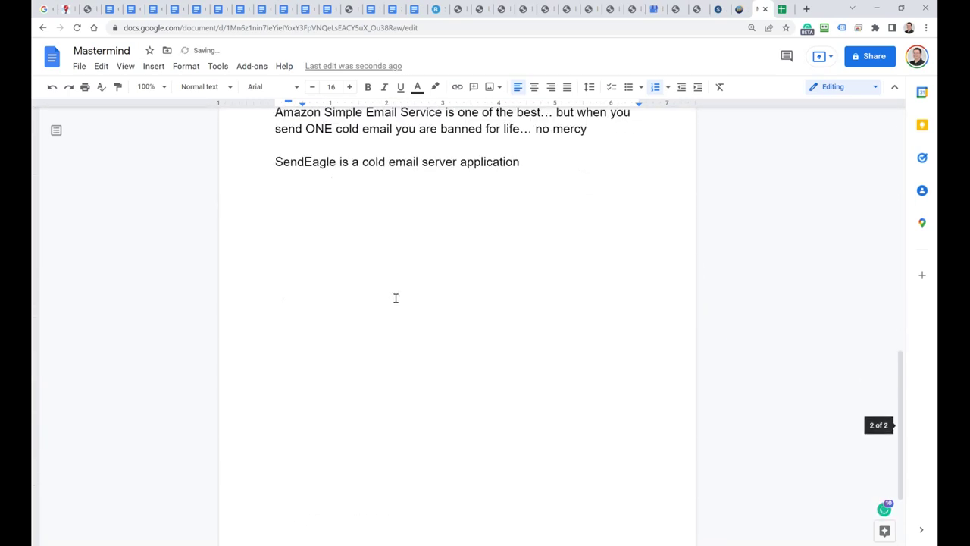
{"action": "scroll", "coordinate": [394, 294], "scroll_direction": "up", "scroll_amount": 3}
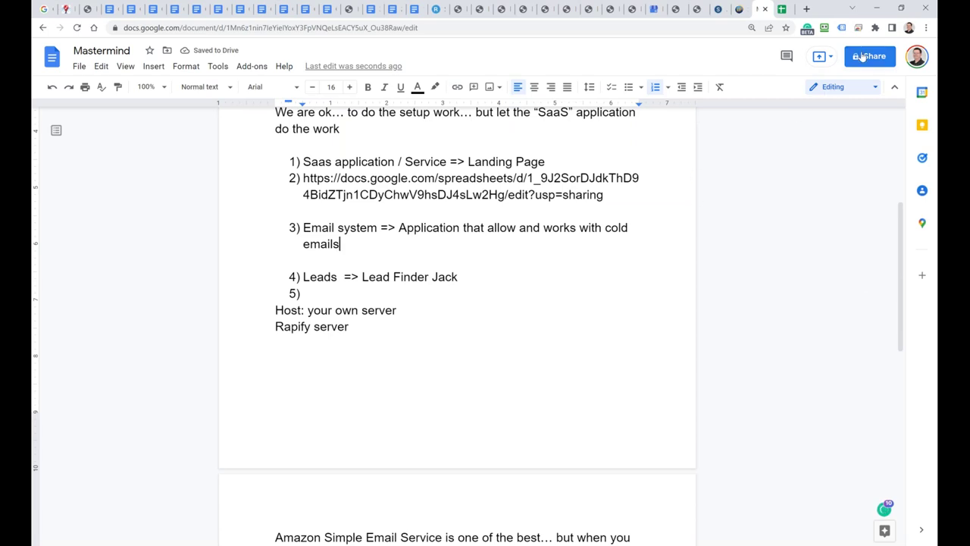
{"action": "left_click", "coordinate": [872, 56]}
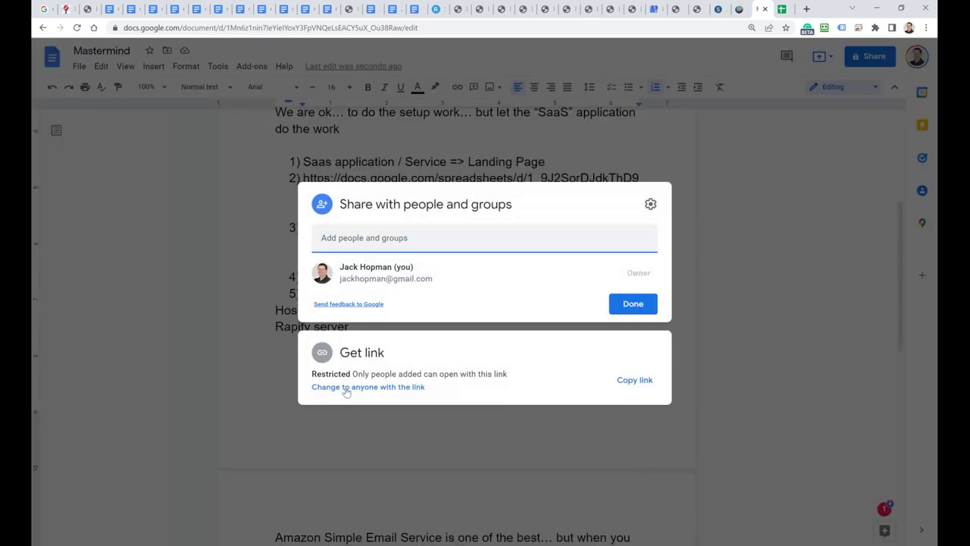
{"action": "left_click", "coordinate": [346, 388]}
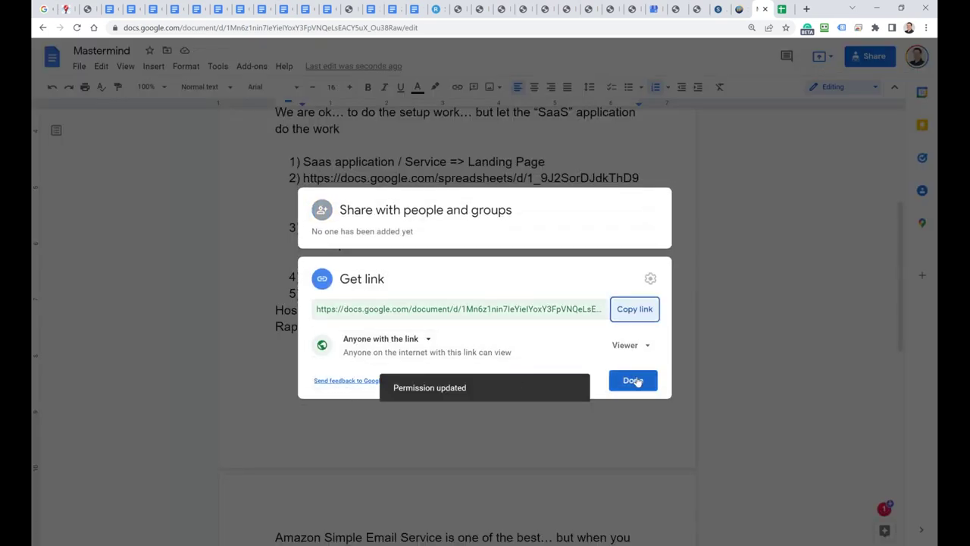
{"action": "left_click", "coordinate": [635, 310]}
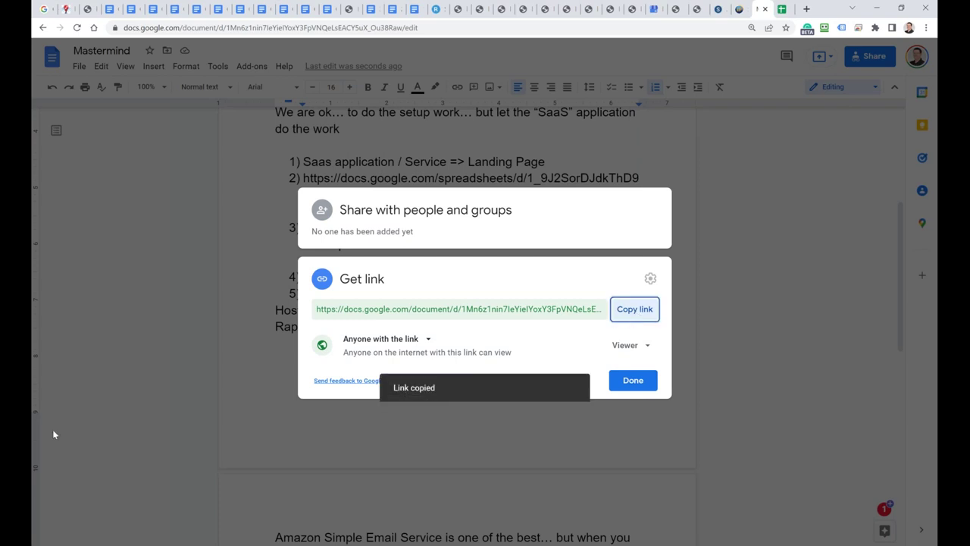